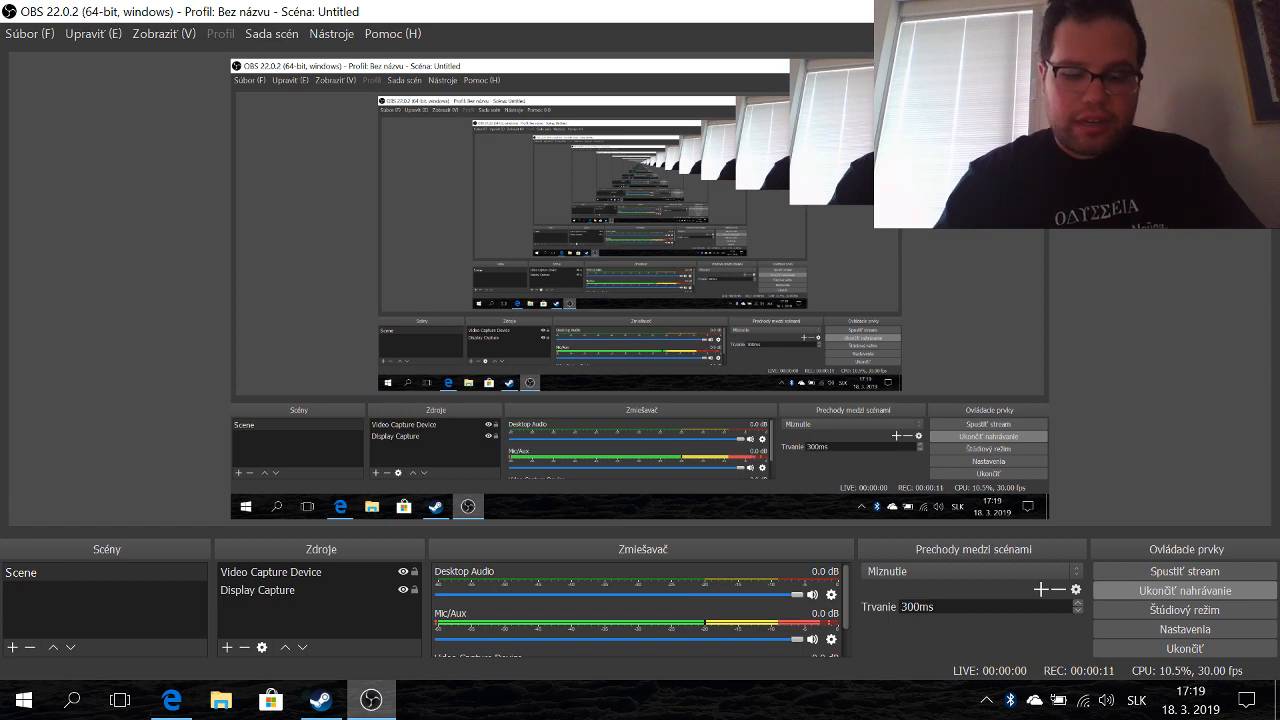
- Open decks.memrise.com in a new browser tab and log in with the Memrise account
click(1165, 12)
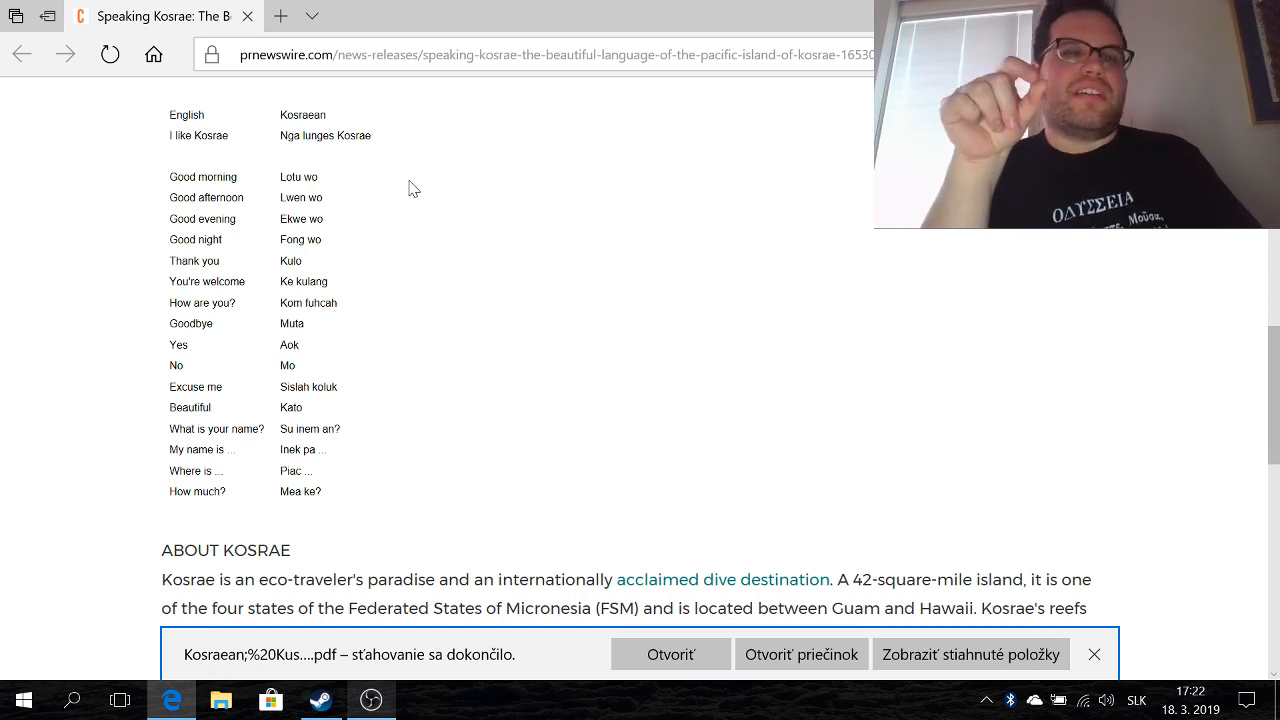
click(280, 16)
text(de)
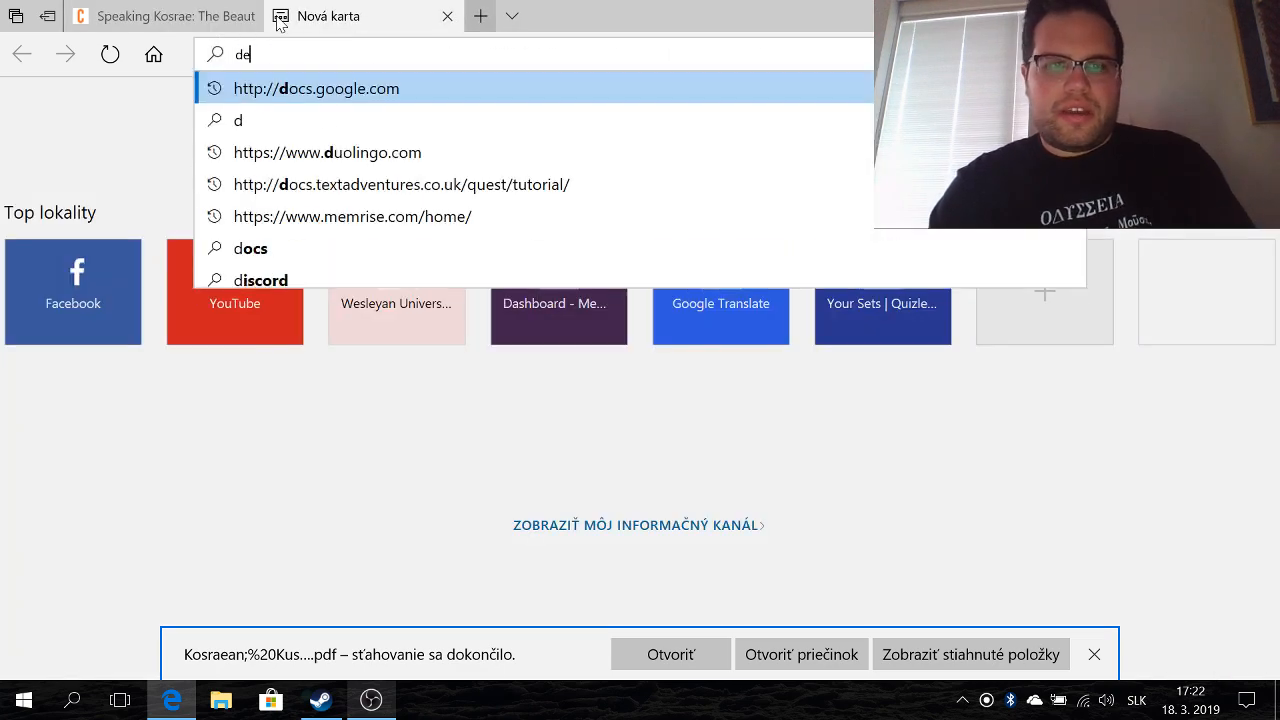
text(cks.memrise.com)
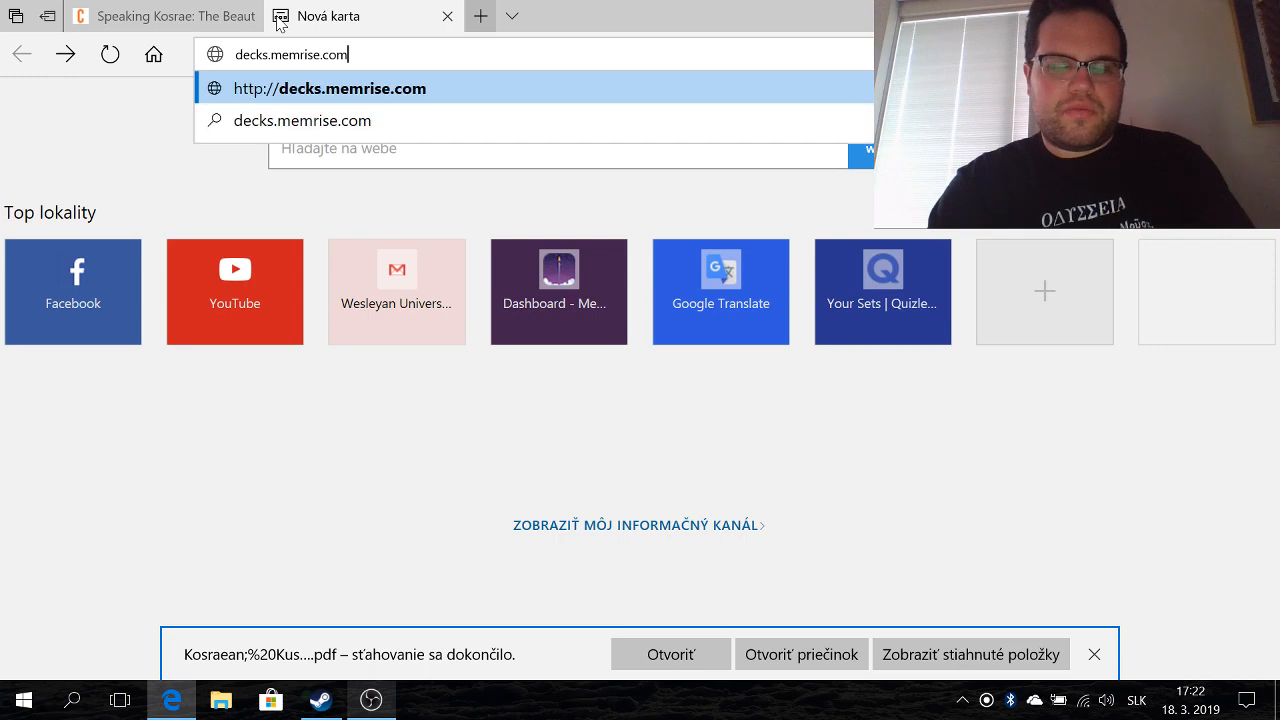
key(Return)
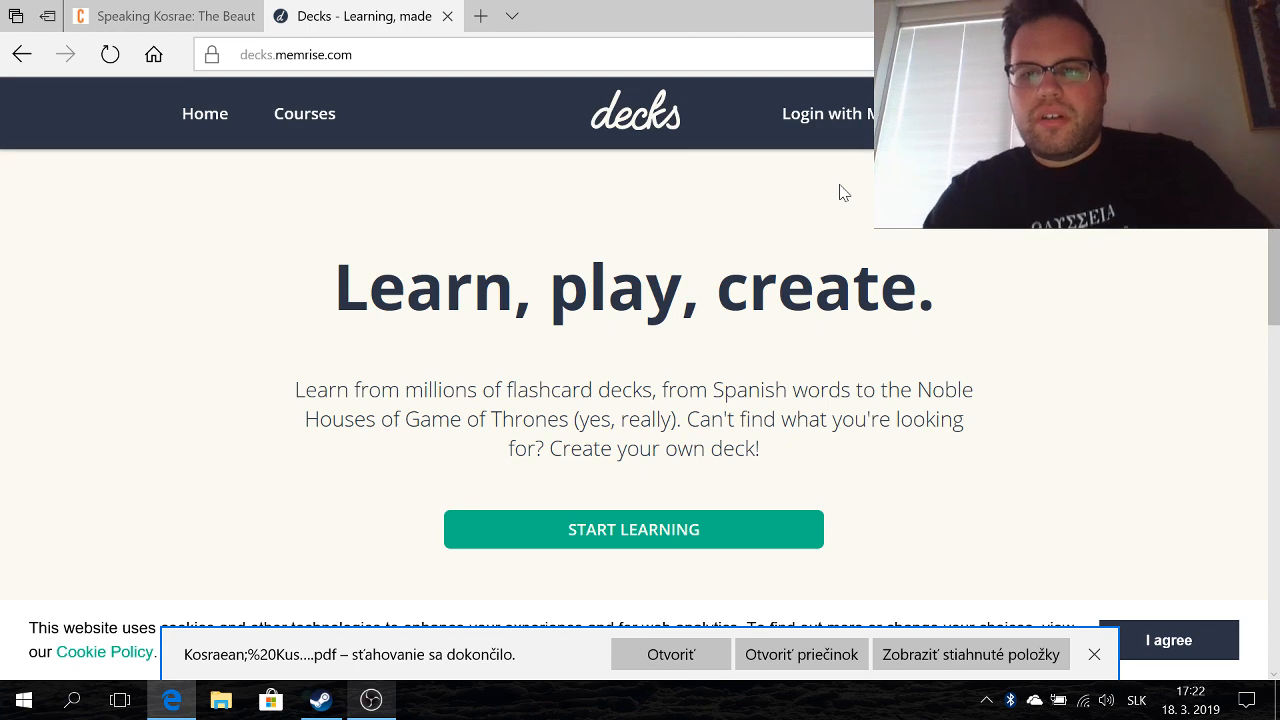
click(867, 116)
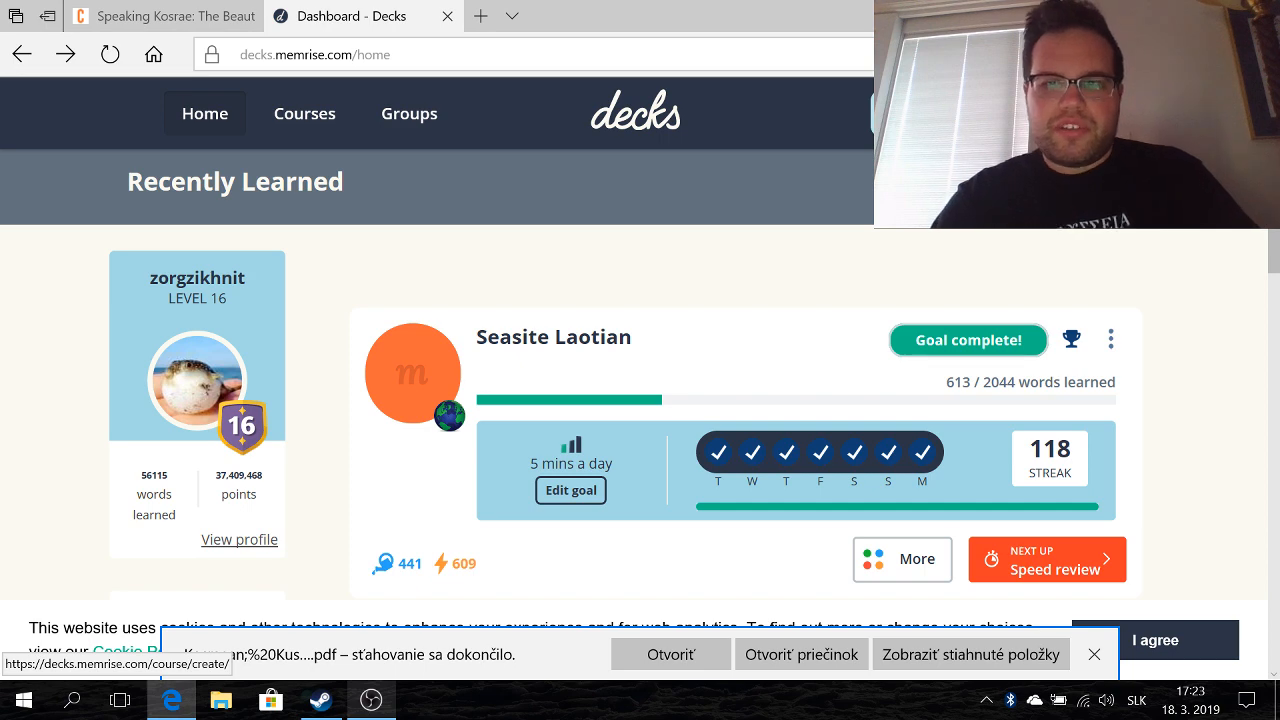
- Start a new course named Kosraean and set its teaching subject to Other Language
click(1070, 187)
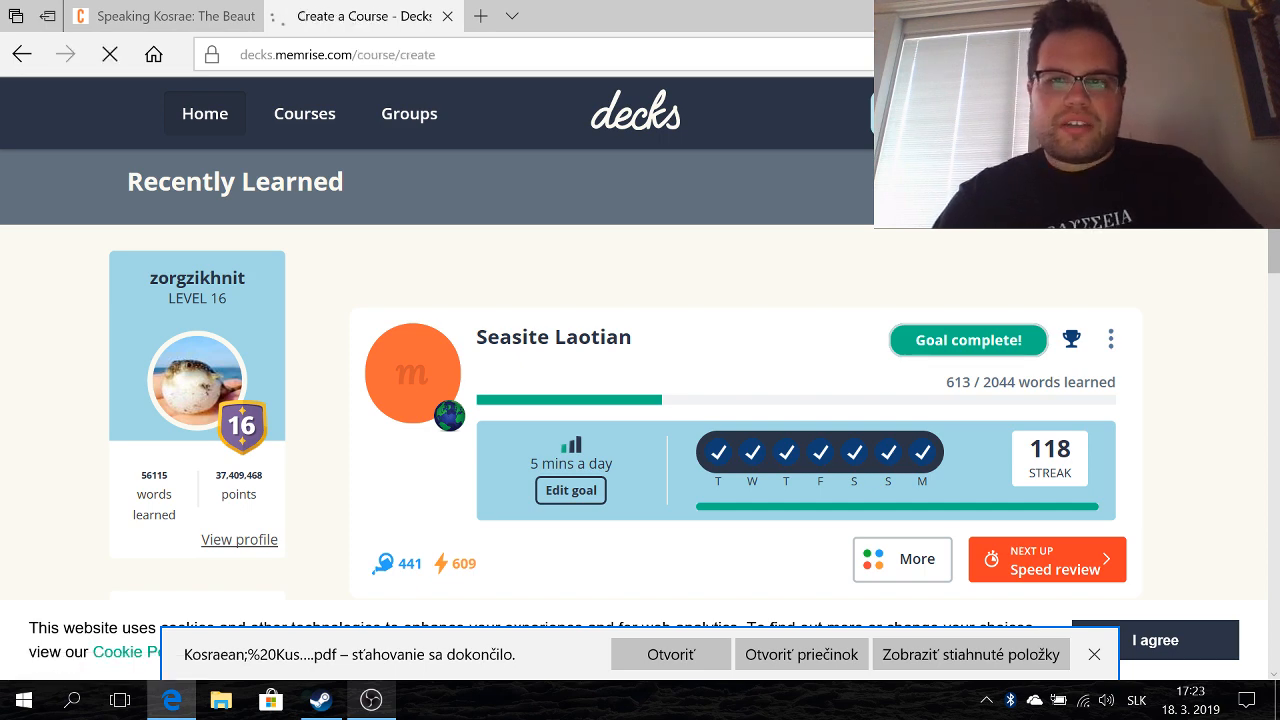
text(Kosrae)
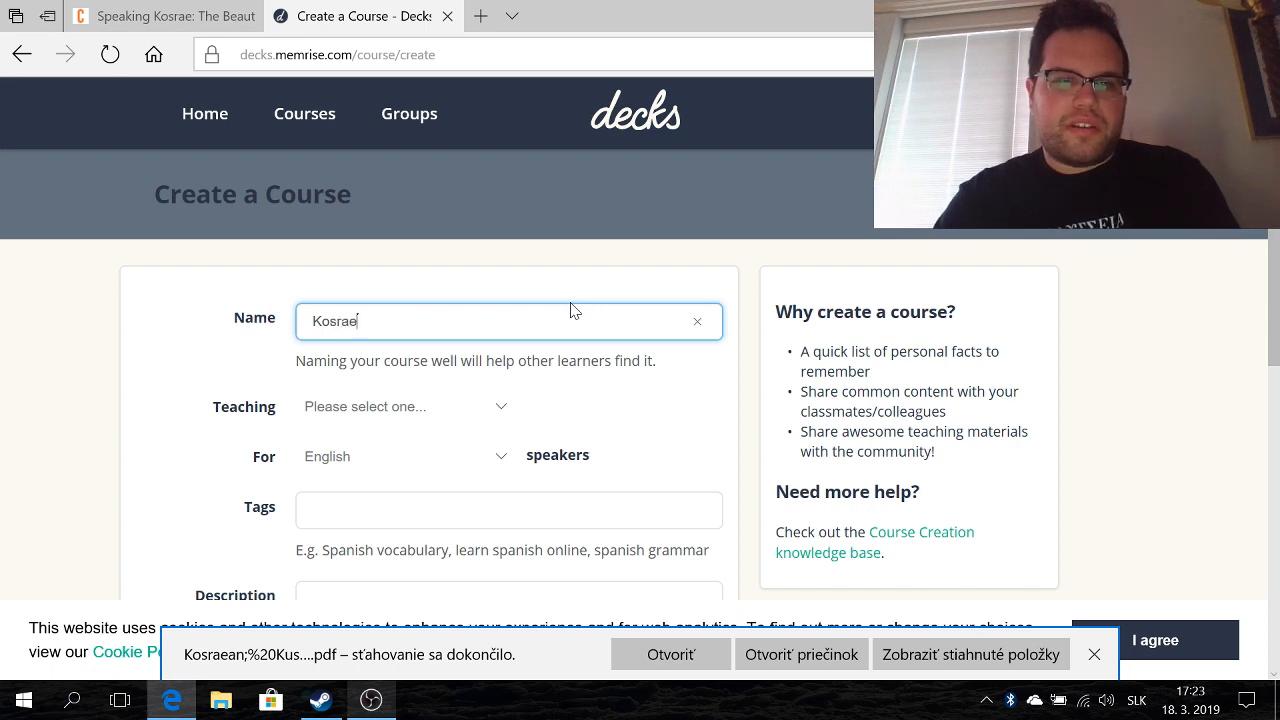
text(an)
click(500, 406)
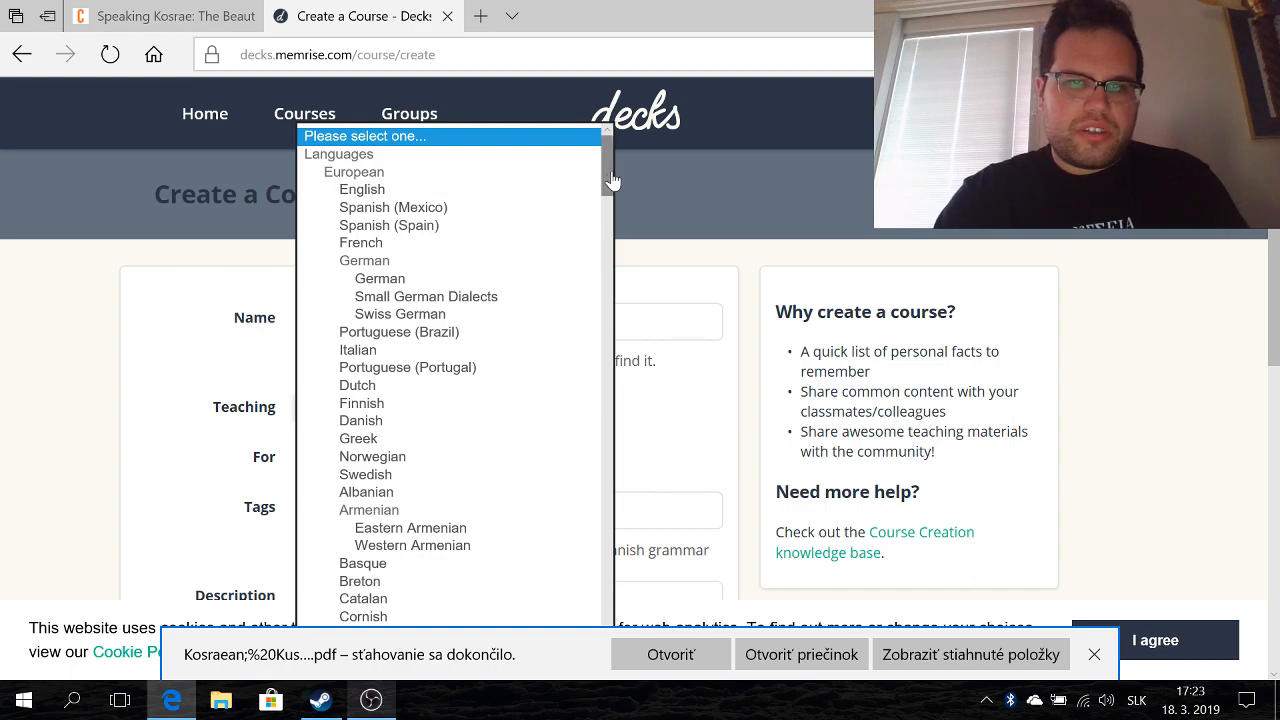
drag(607, 177, 616, 522)
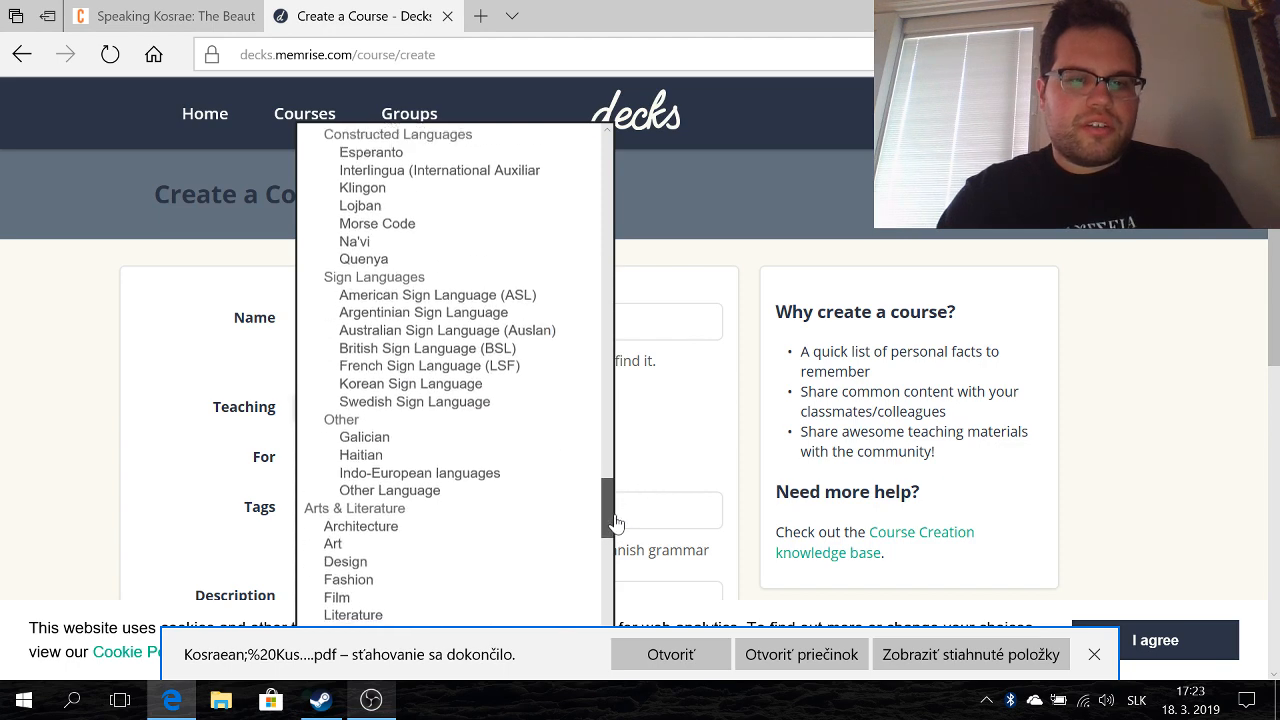
click(421, 500)
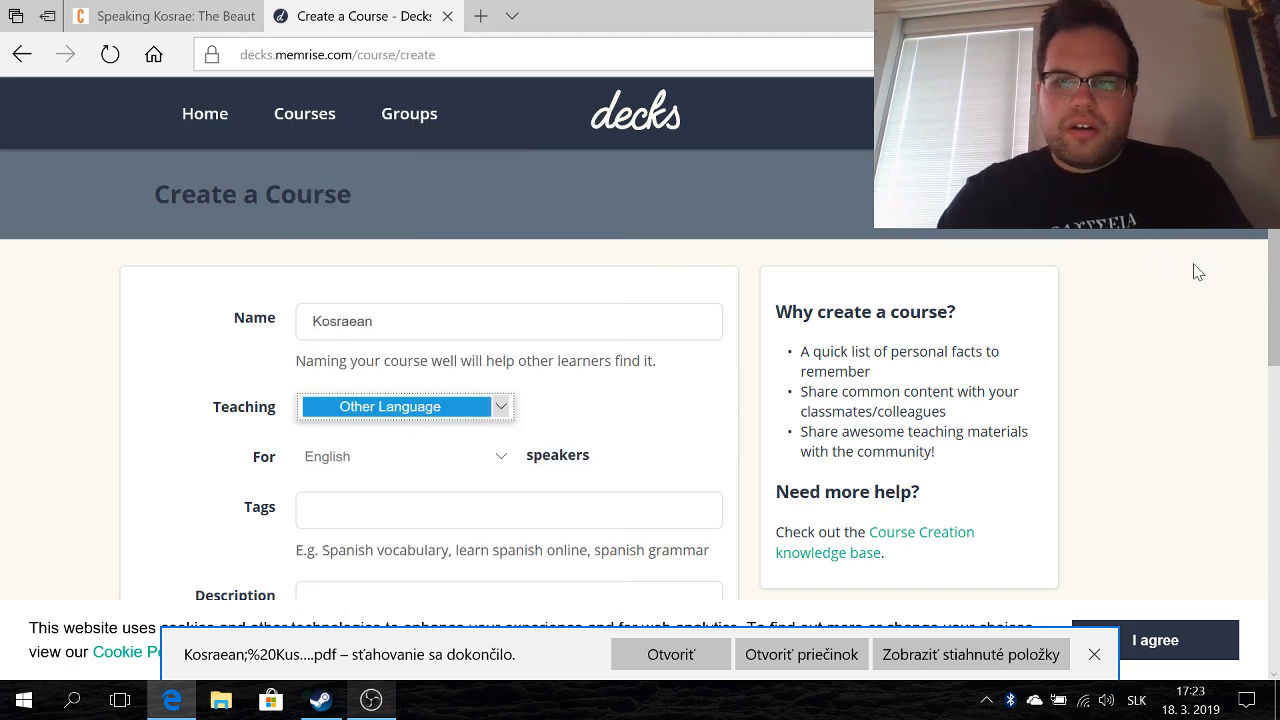
- Add the tags "Micronesia, Kosrae, Kosraean" to the new course
scroll(603, 322, down, 1)
click(314, 413)
text(Micronesia, Kosrae, Kosraean)
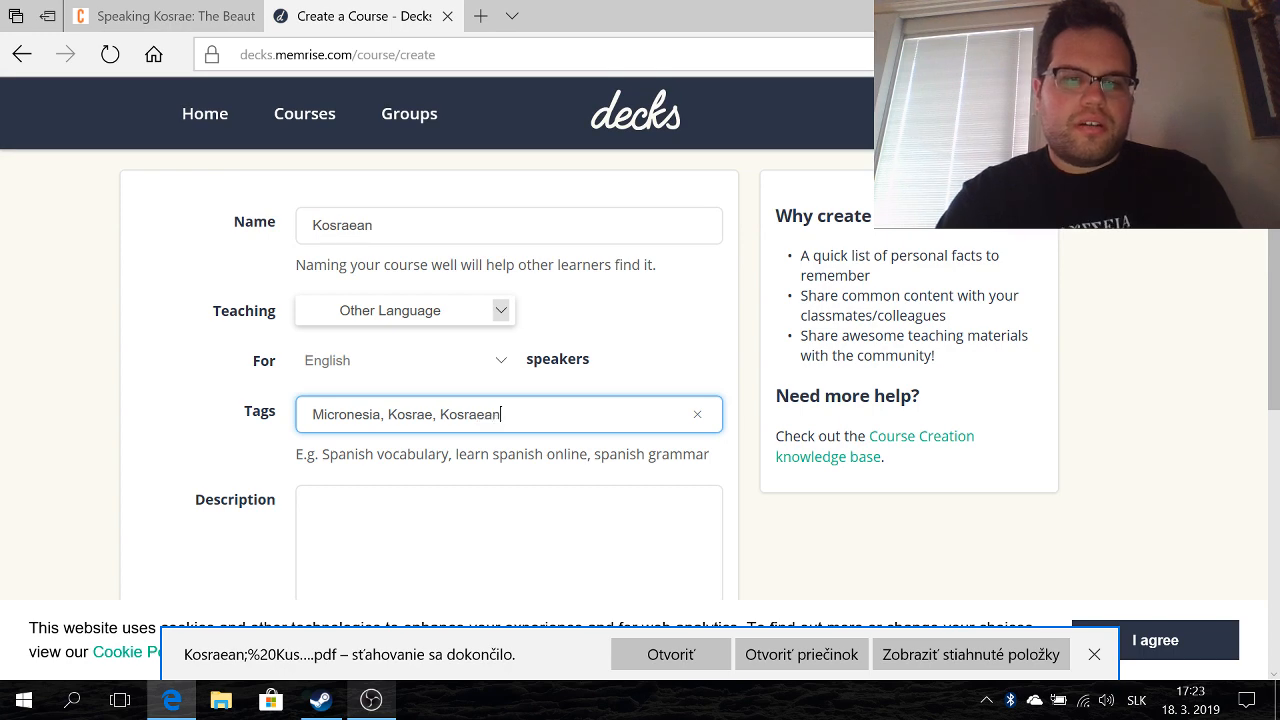
- Enter the course description "My first course for the new Decks site, probably will not be complete for a while."
scroll(1000, 355, down, 2)
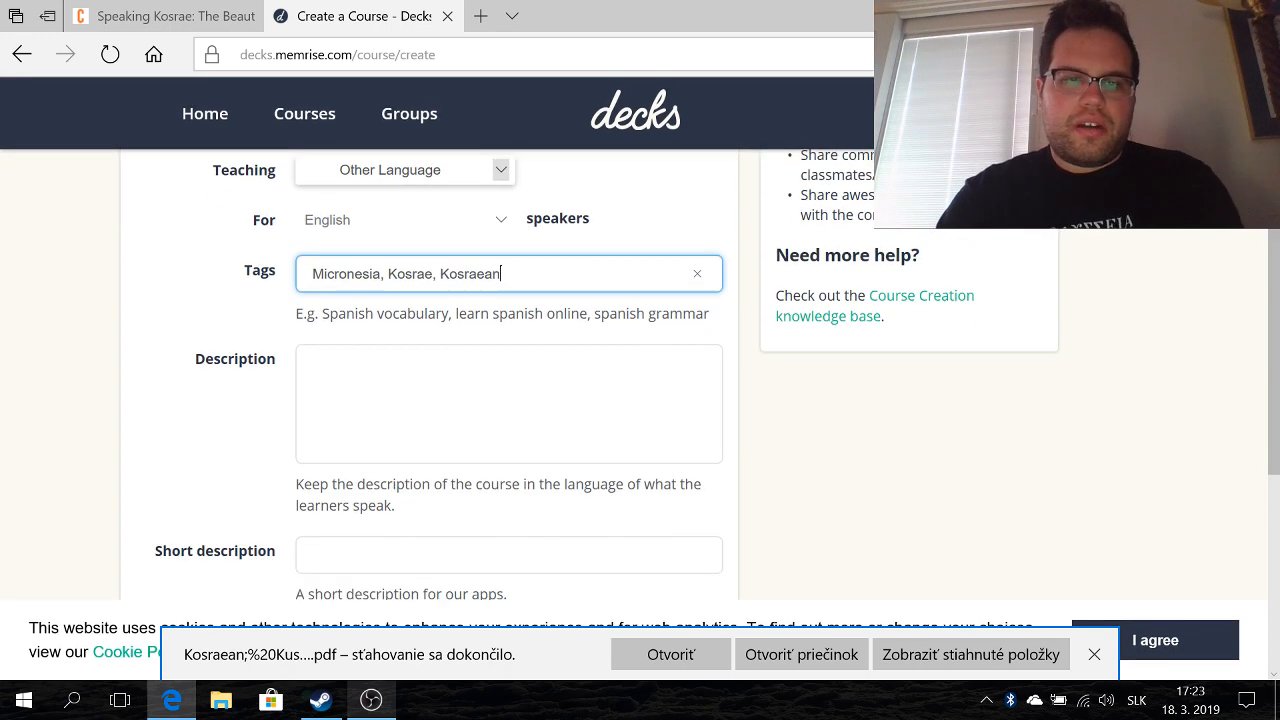
click(311, 362)
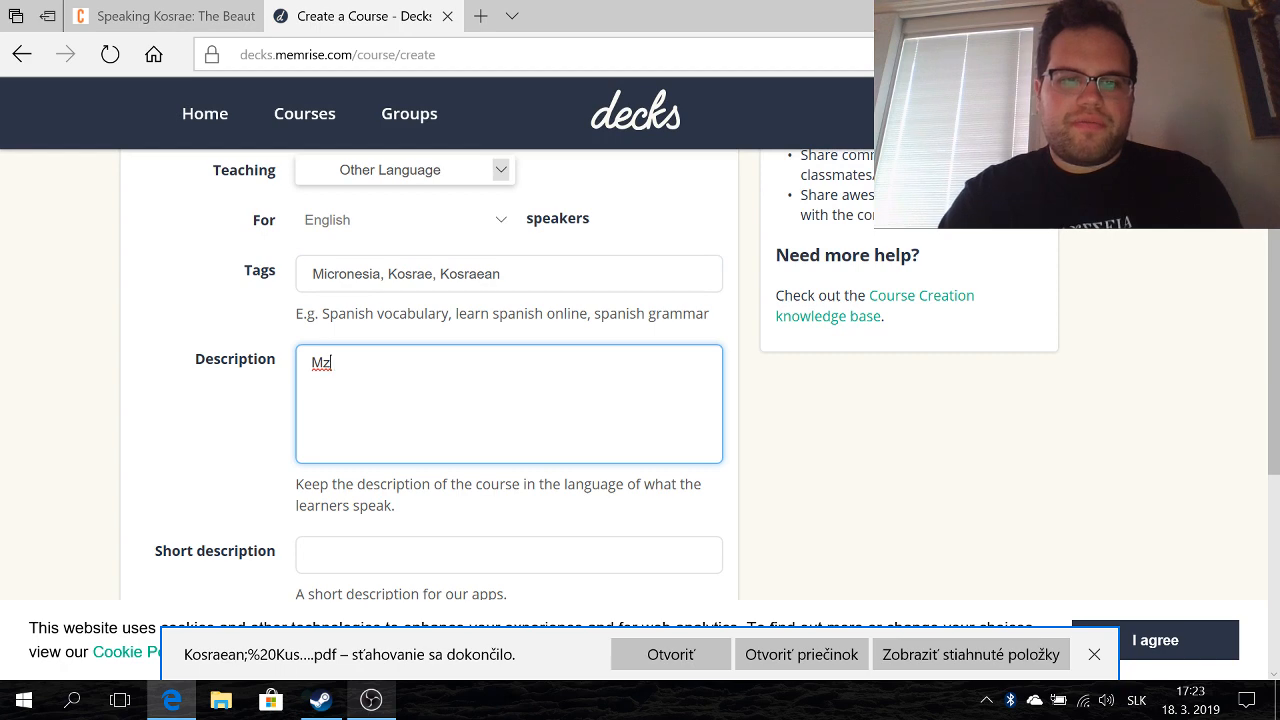
text(My first course for)
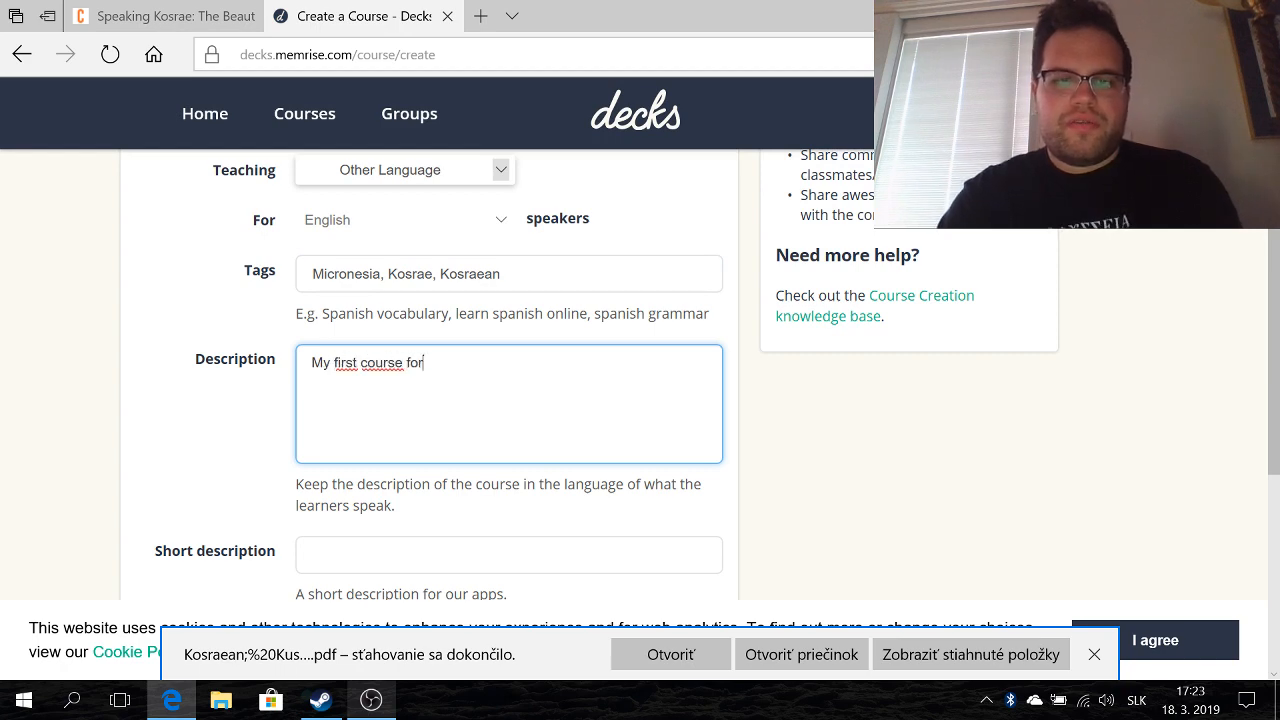
text( the new Decks sit)
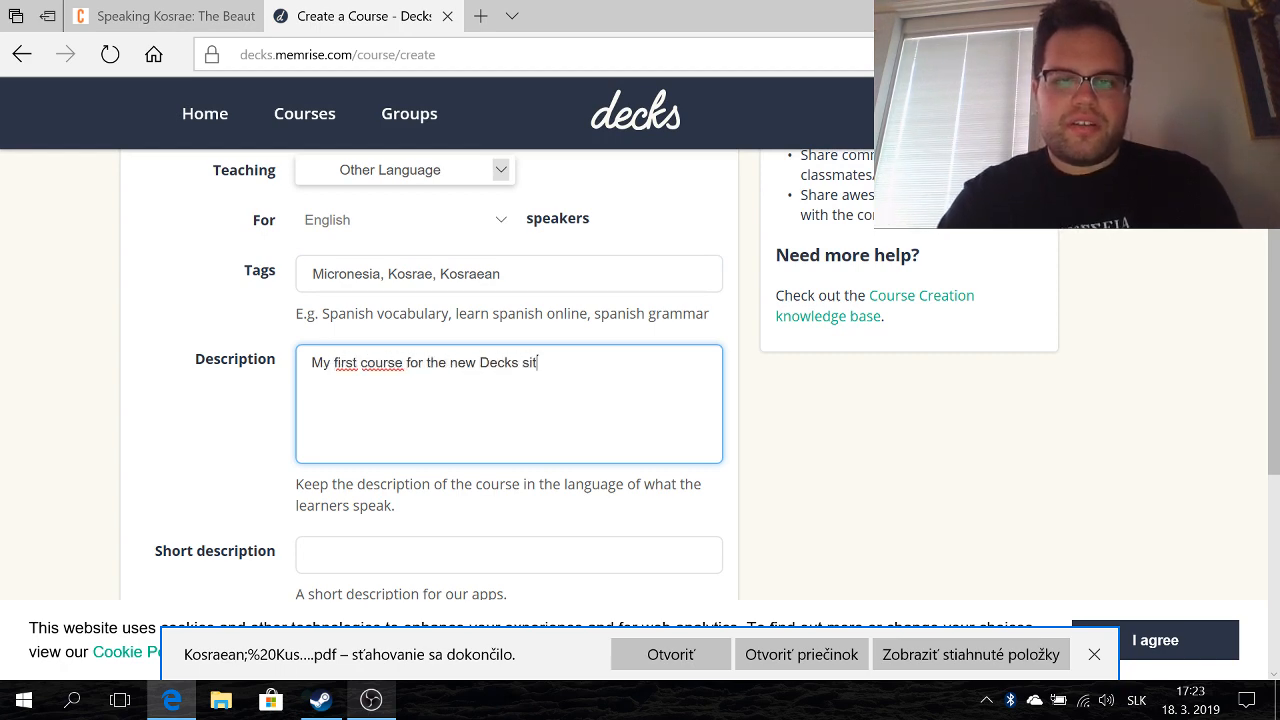
text(e, probablz wil)
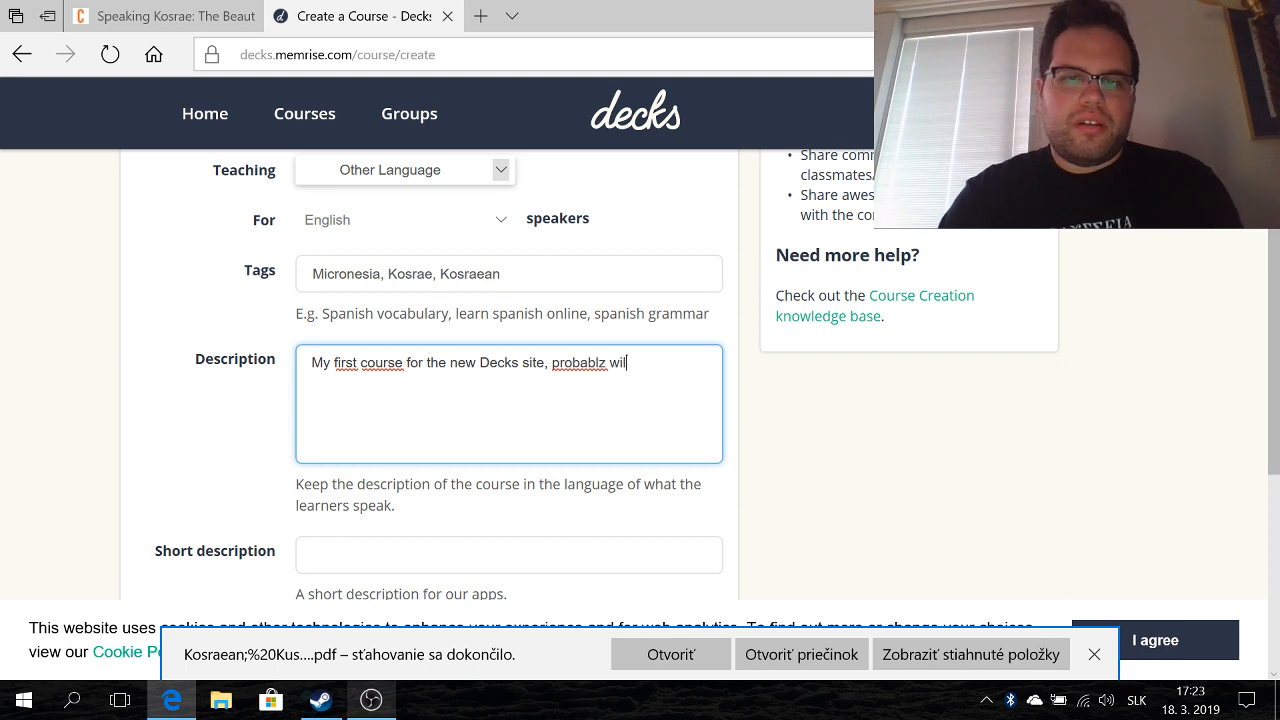
key(BackSpace)
key(BackSpace)
key(BackSpace)
key(BackSpace)
key(BackSpace)
text(y)
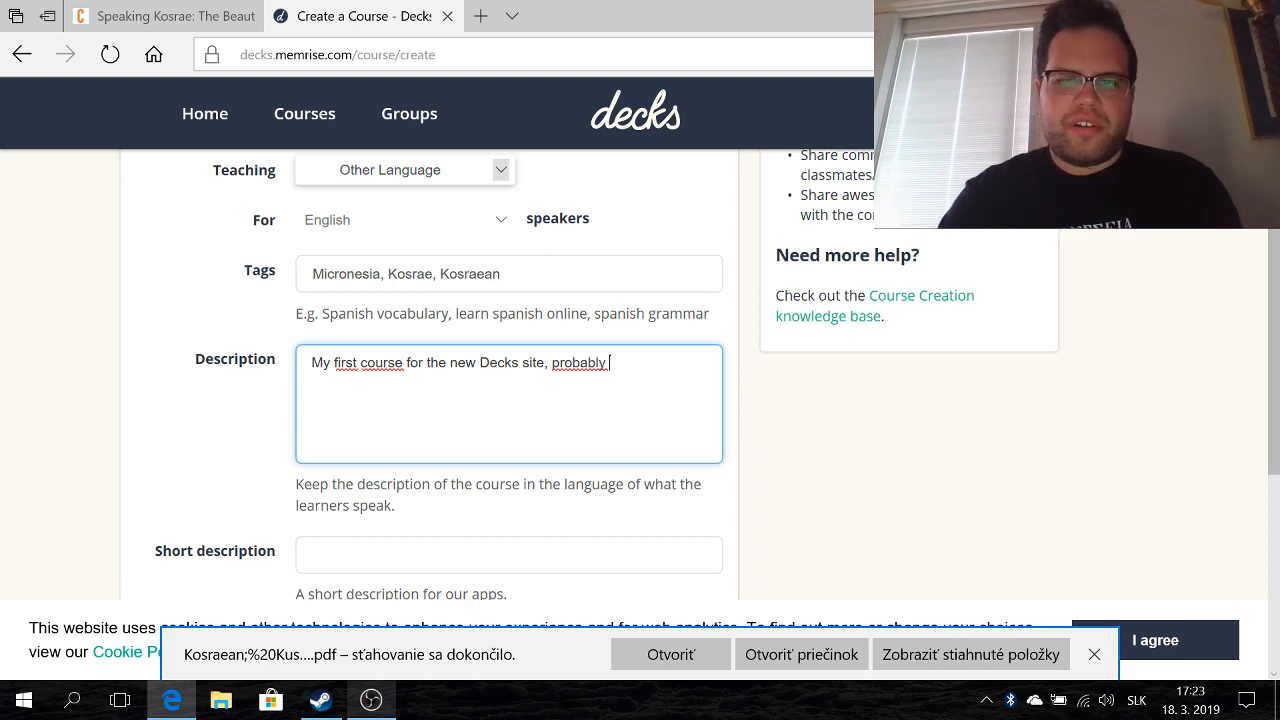
text( will not be ava)
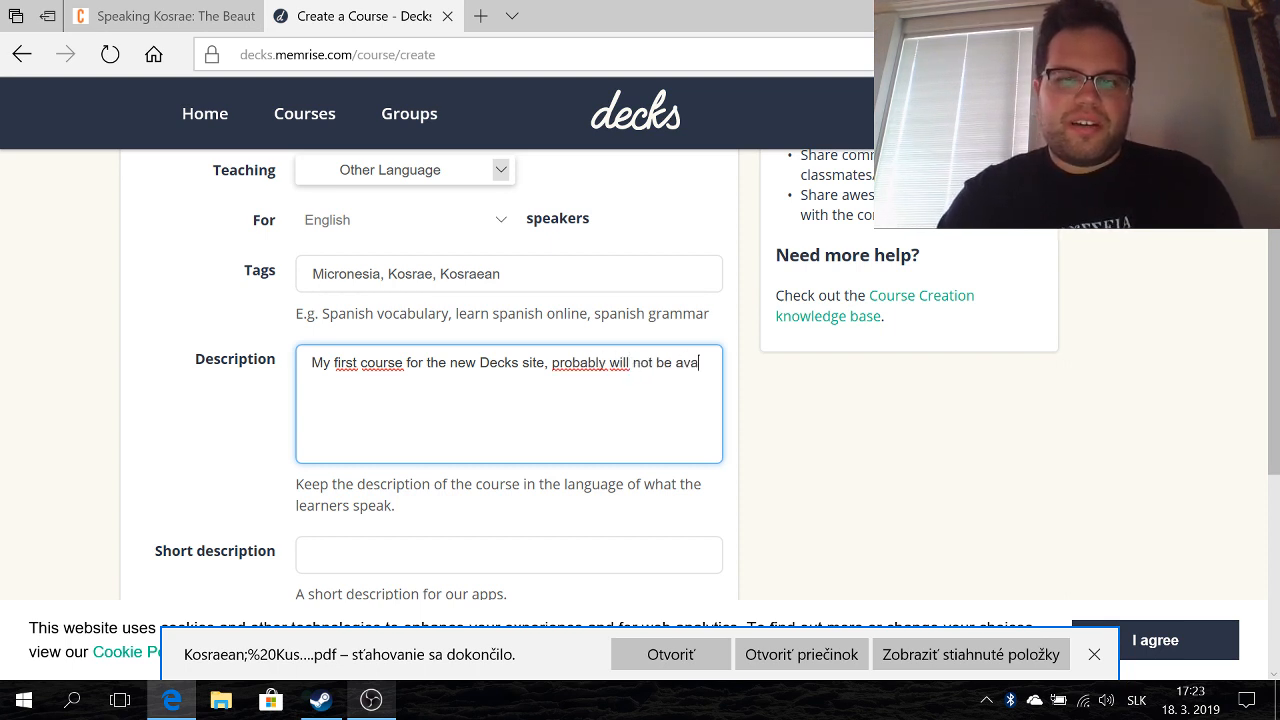
key(BackSpace)
key(BackSpace)
key(BackSpace)
text(complete for)
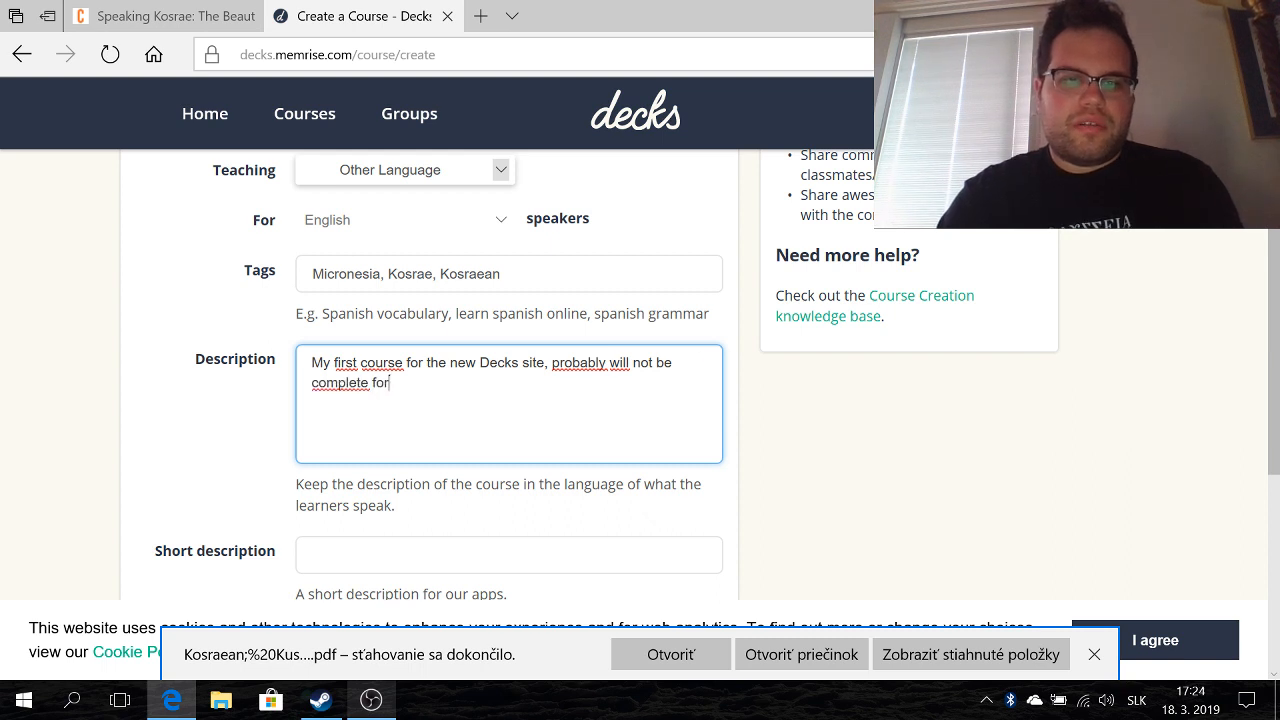
text( awhile.)
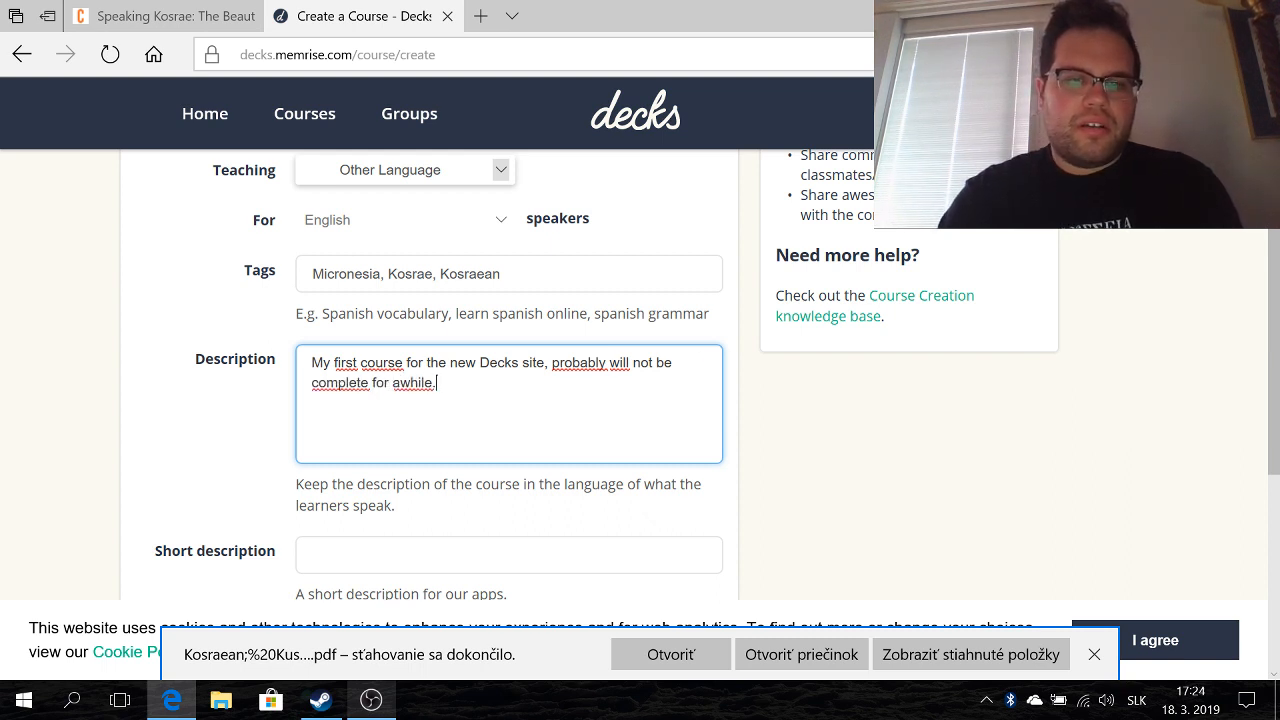
key(BackSpace)
key(BackSpace)
key(BackSpace)
key(BackSpace)
key(BackSpace)
text(while.)
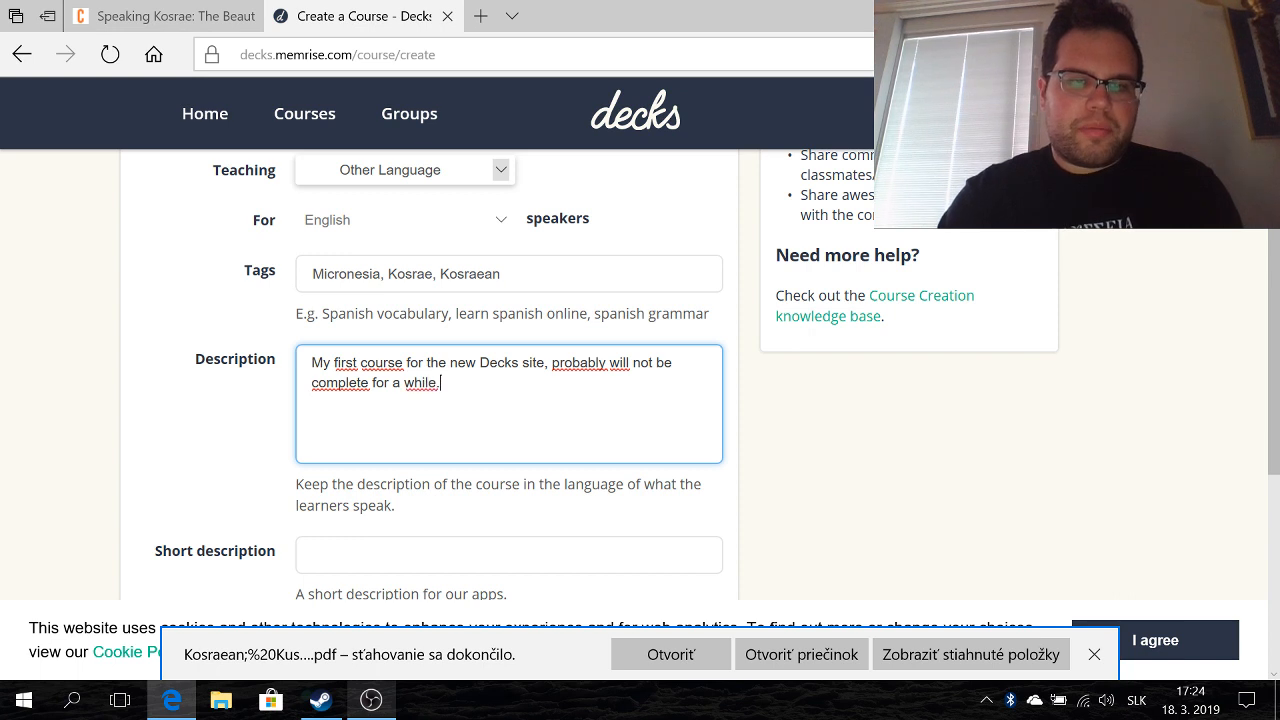
- Enter "Kosraean introductory vocabulary" as the course's short description
key(Tab)
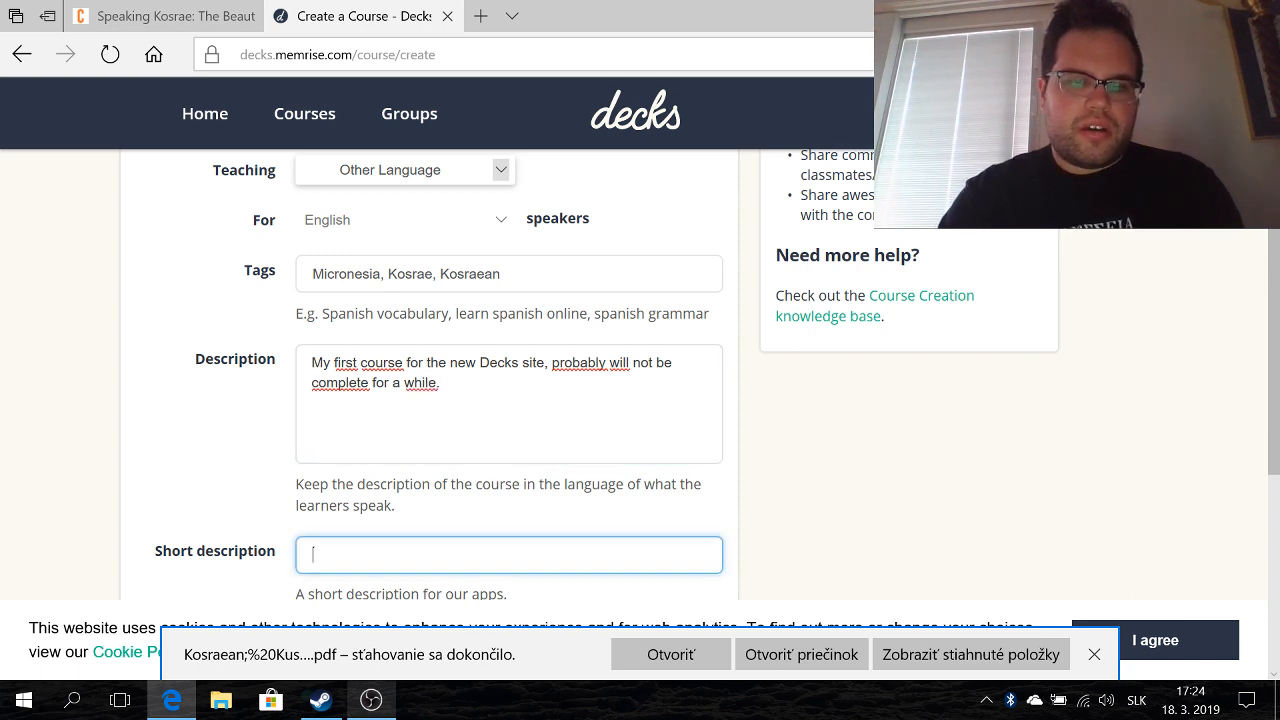
text(Kosraean )
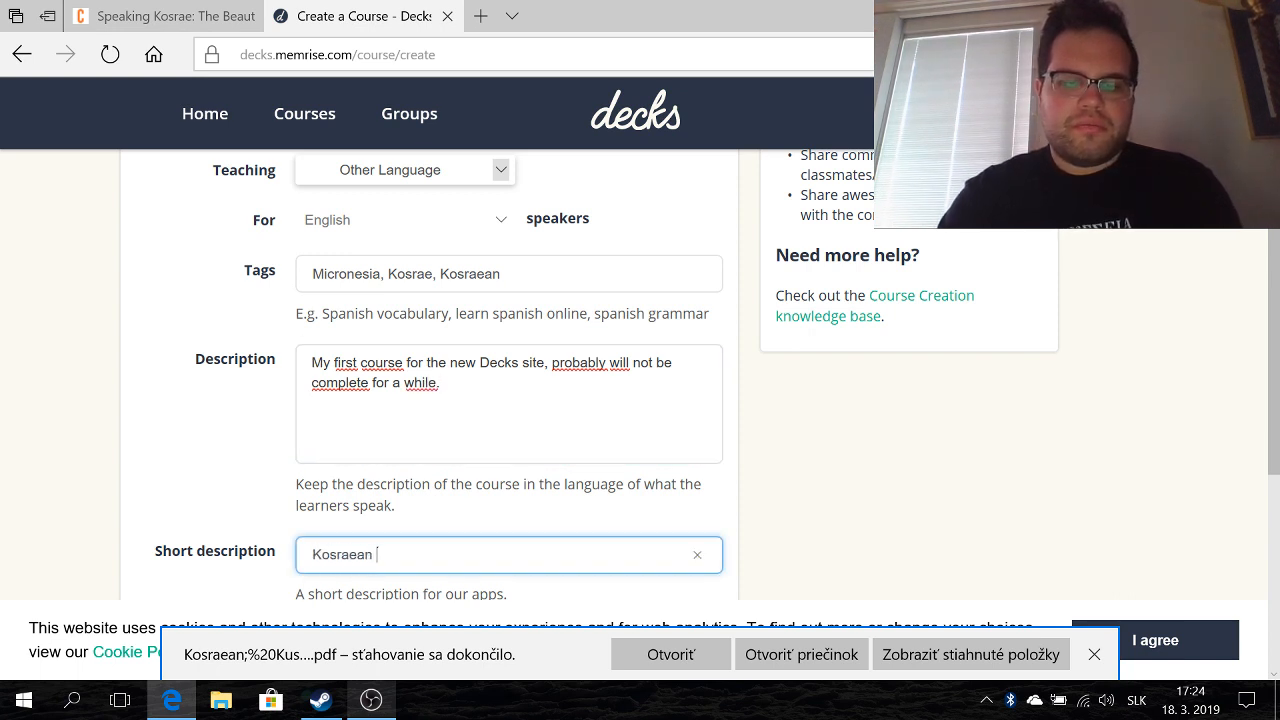
text(intr)
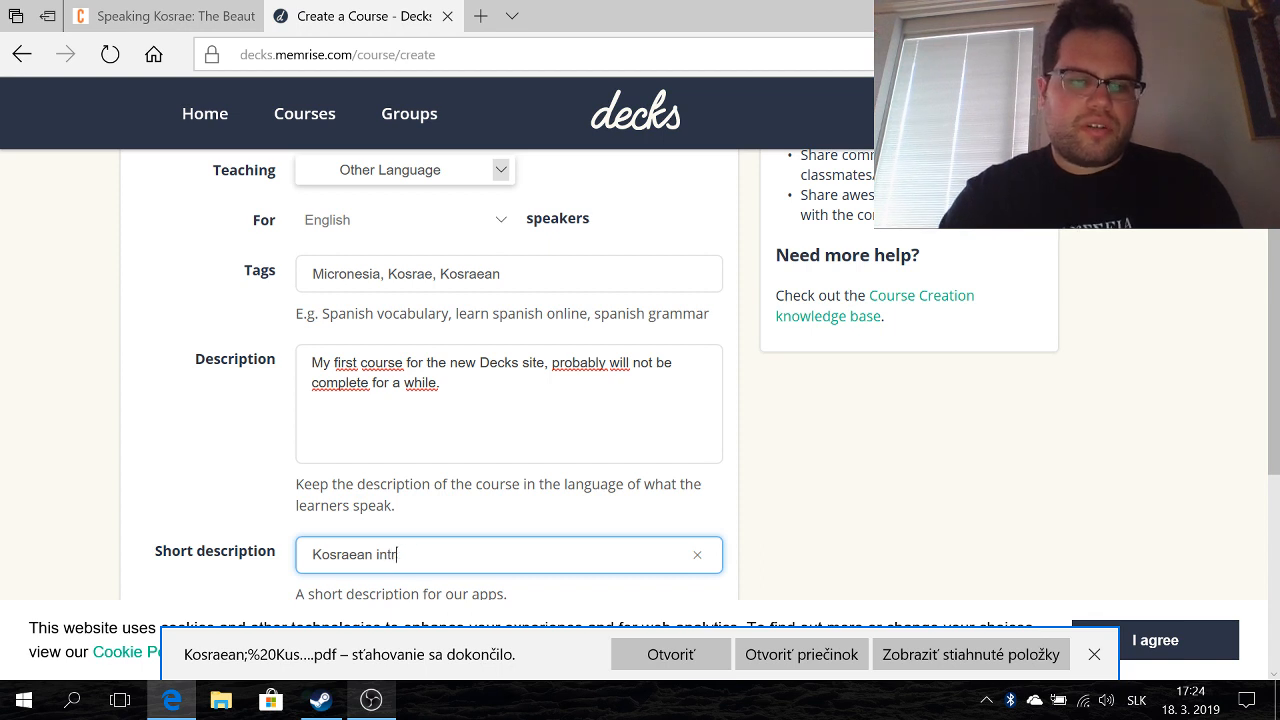
text(odu)
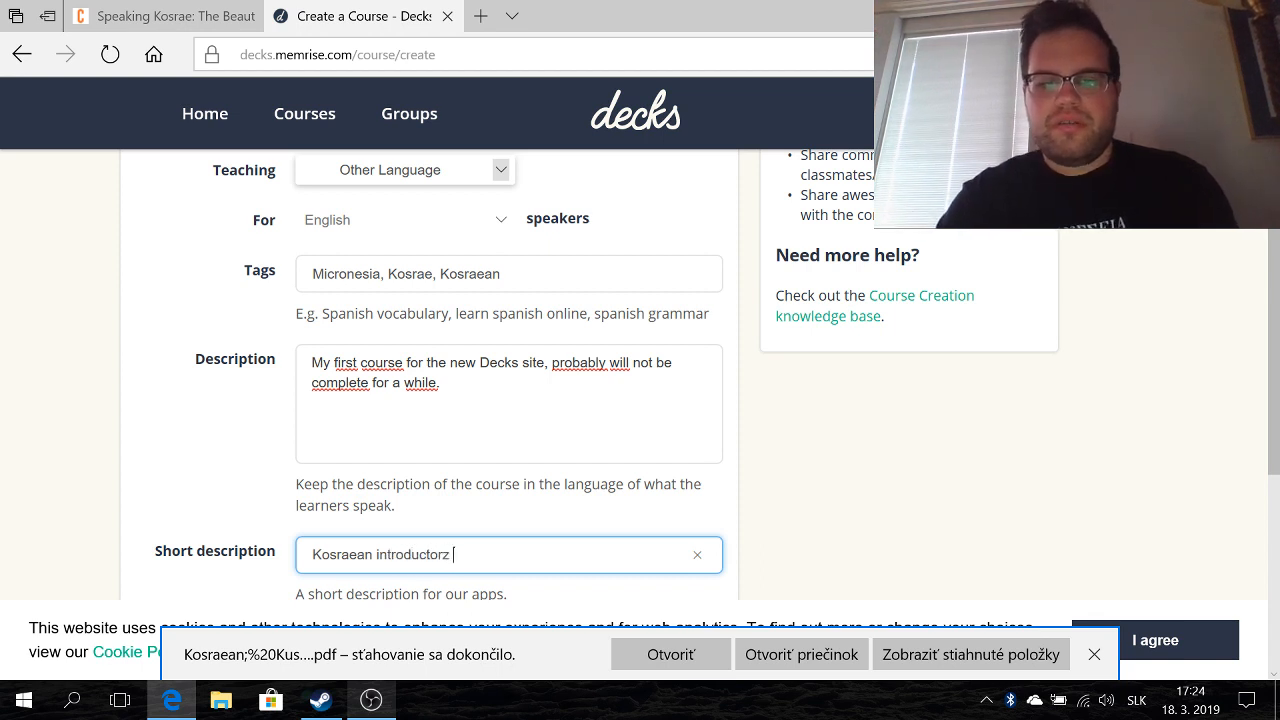
text(ctorz)
key(BackSpace)
key(BackSpace)
text(y vo)
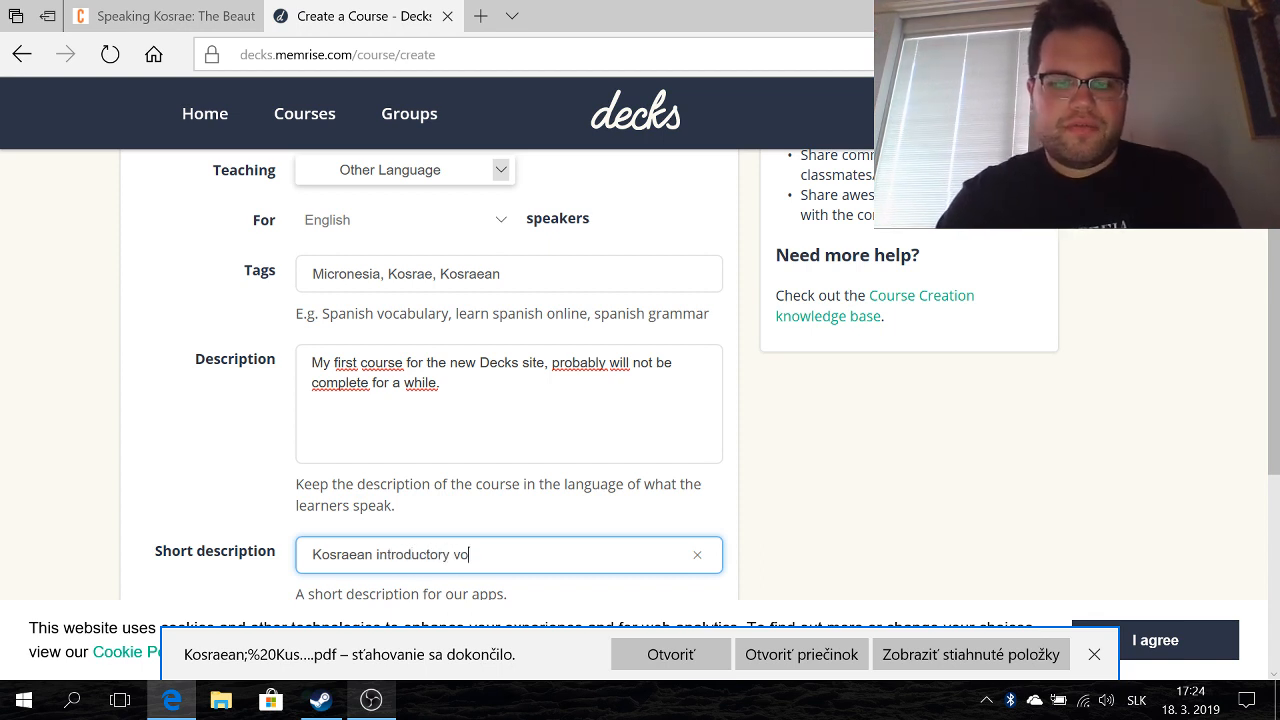
text(cabularz)
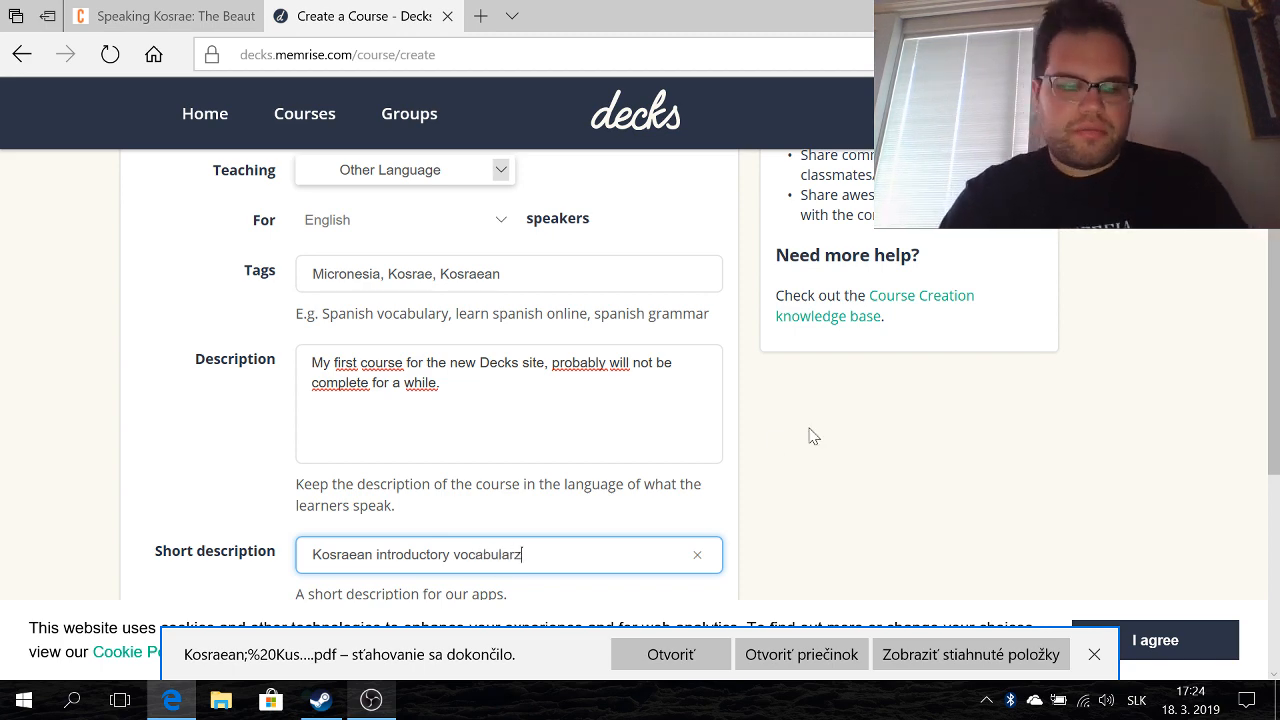
key(BackSpace)
text(y)
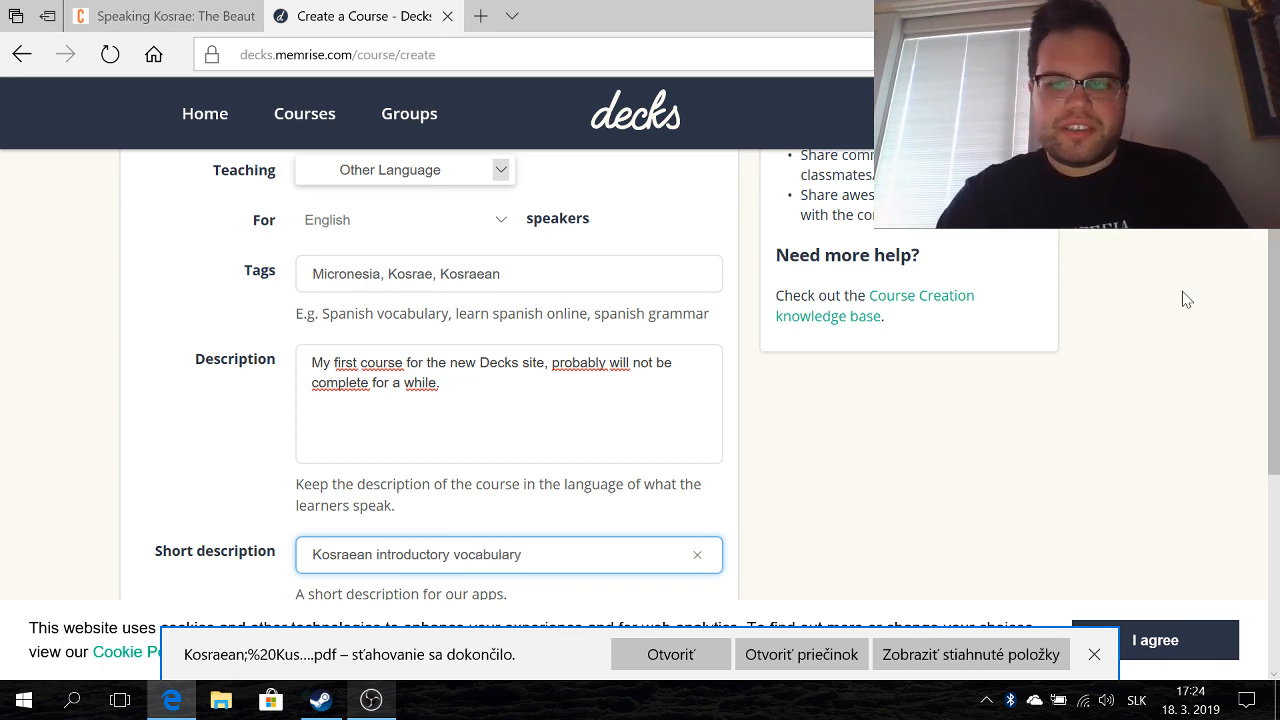
- Dismiss the download notification and create the course with the entered details
scroll(1270, 318, down, 2)
scroll(1250, 460, up, 1)
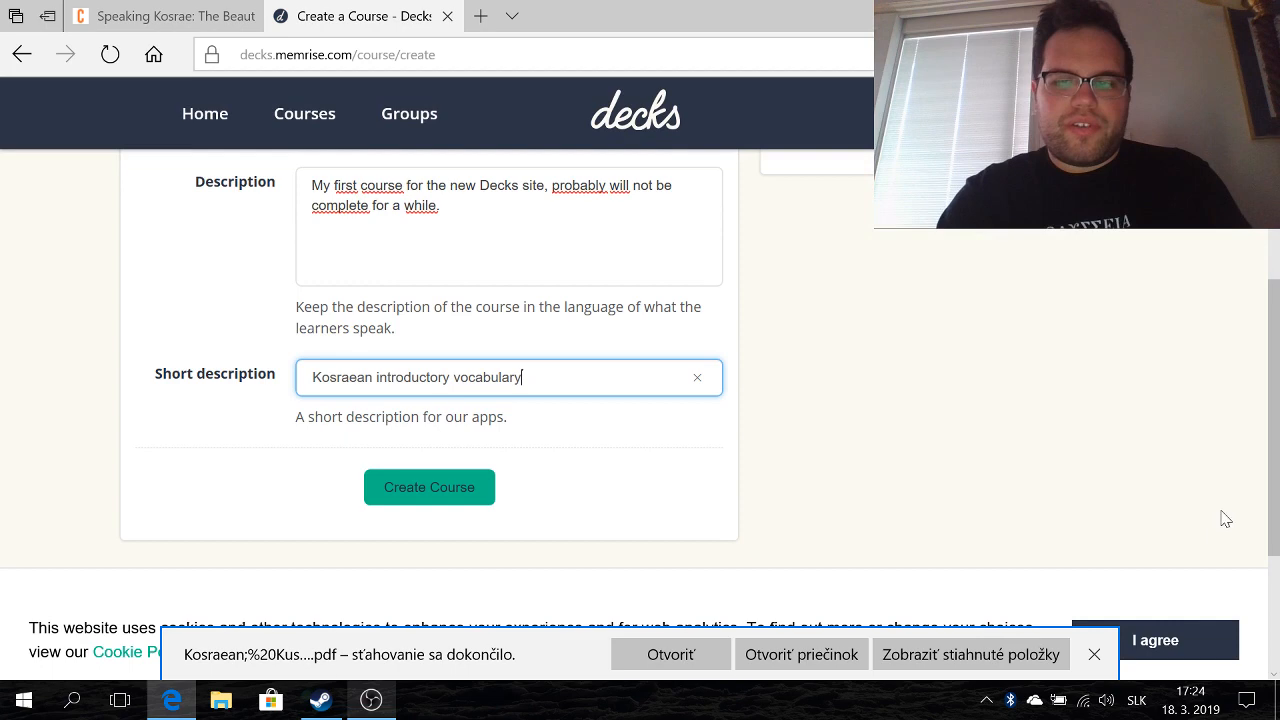
click(1095, 656)
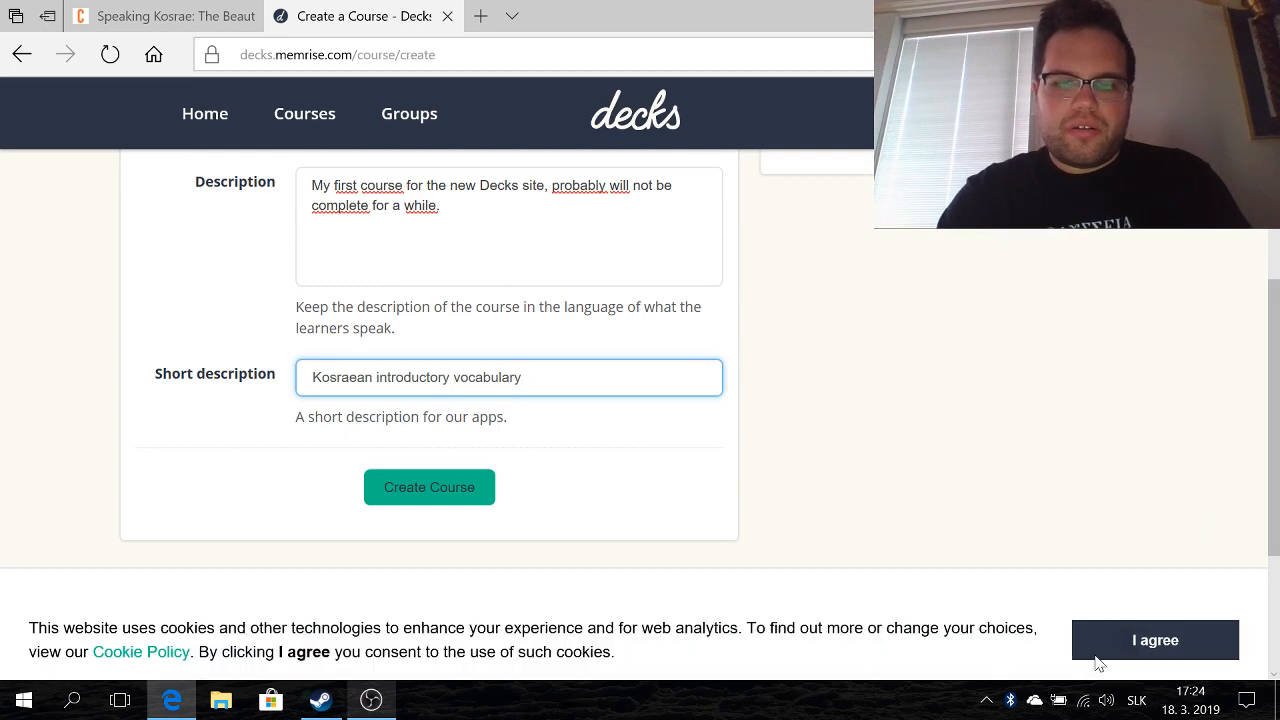
click(440, 490)
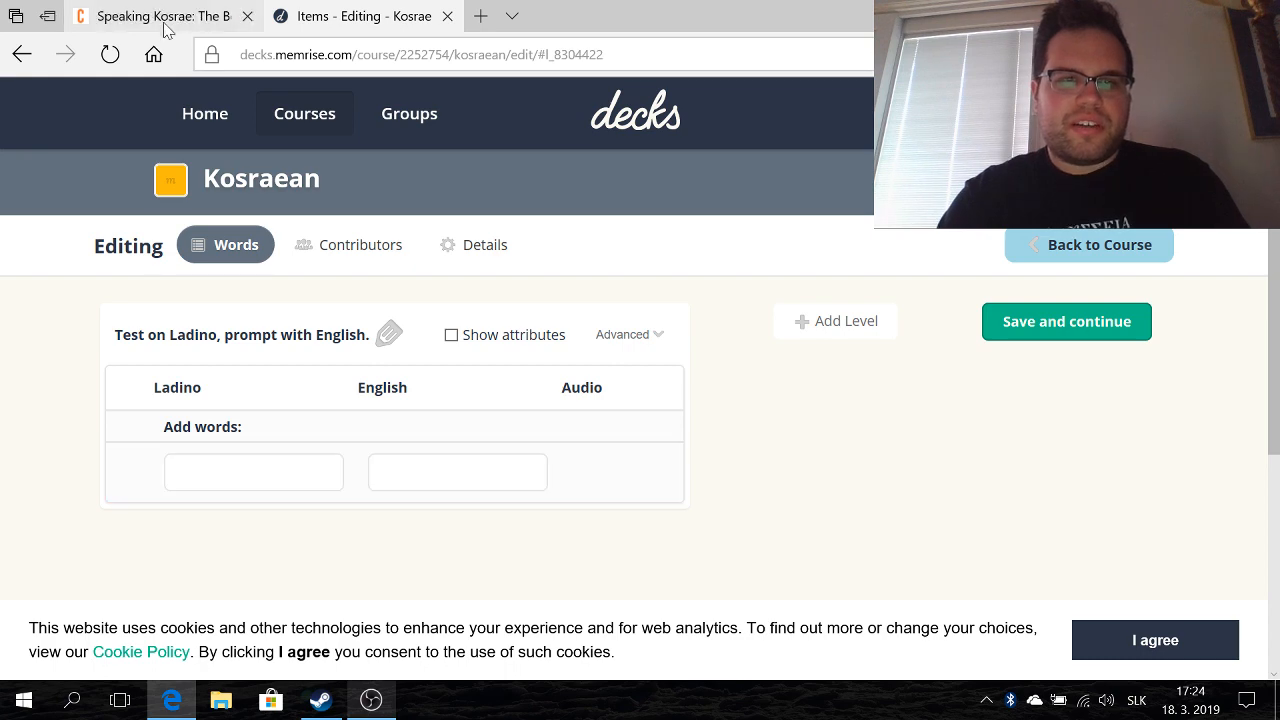
- Enter the article's first Kosraean phrase, "Nga lunges Kosrae", as a new word in the course's word list
mouse_move(166, 27)
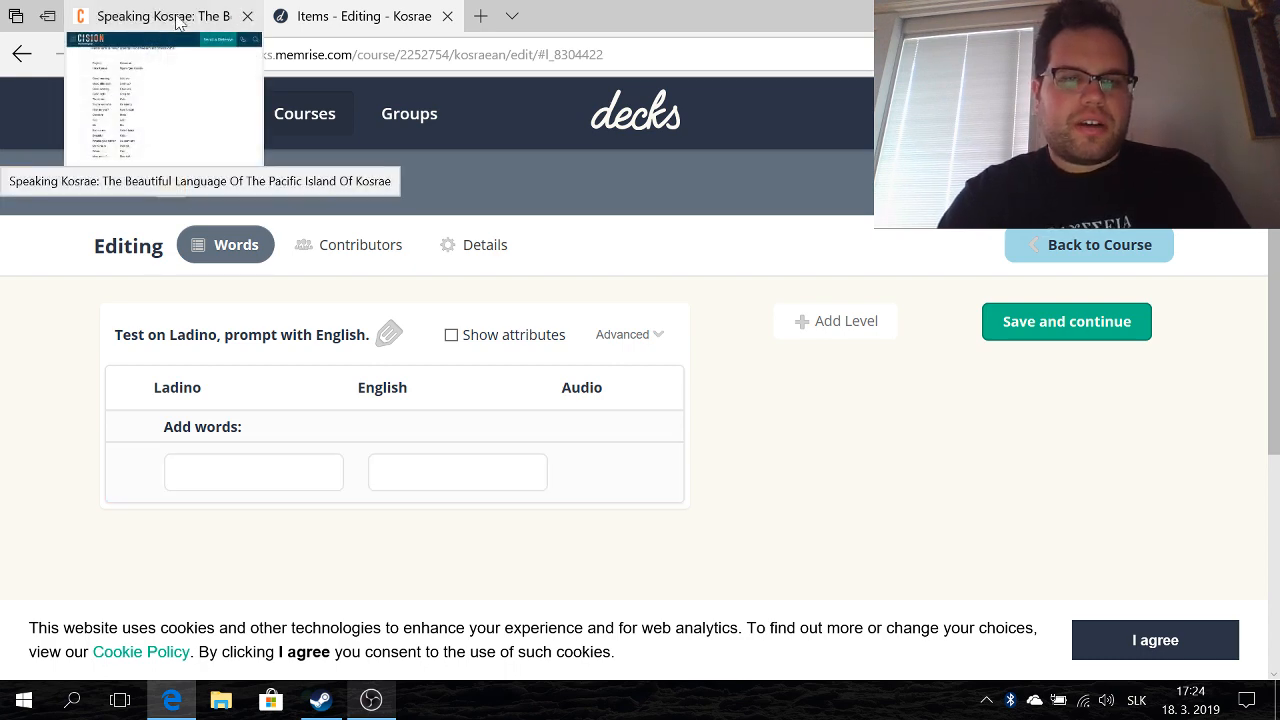
click(176, 22)
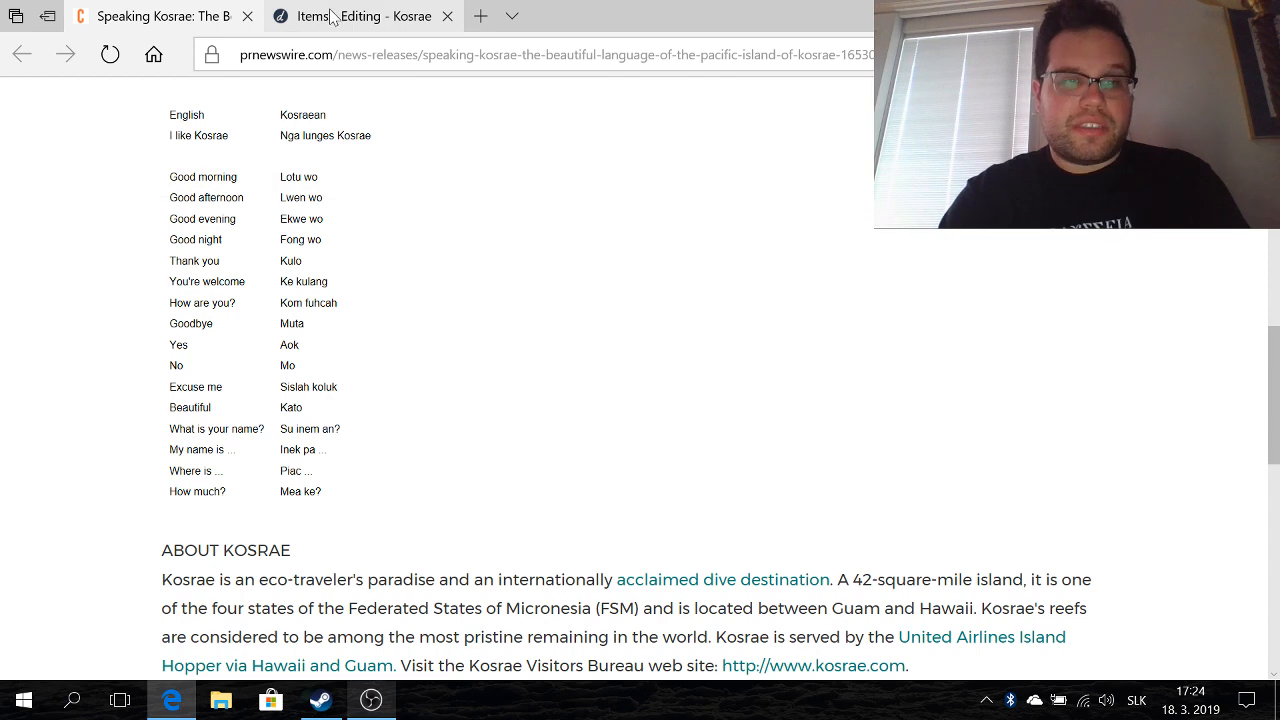
click(331, 16)
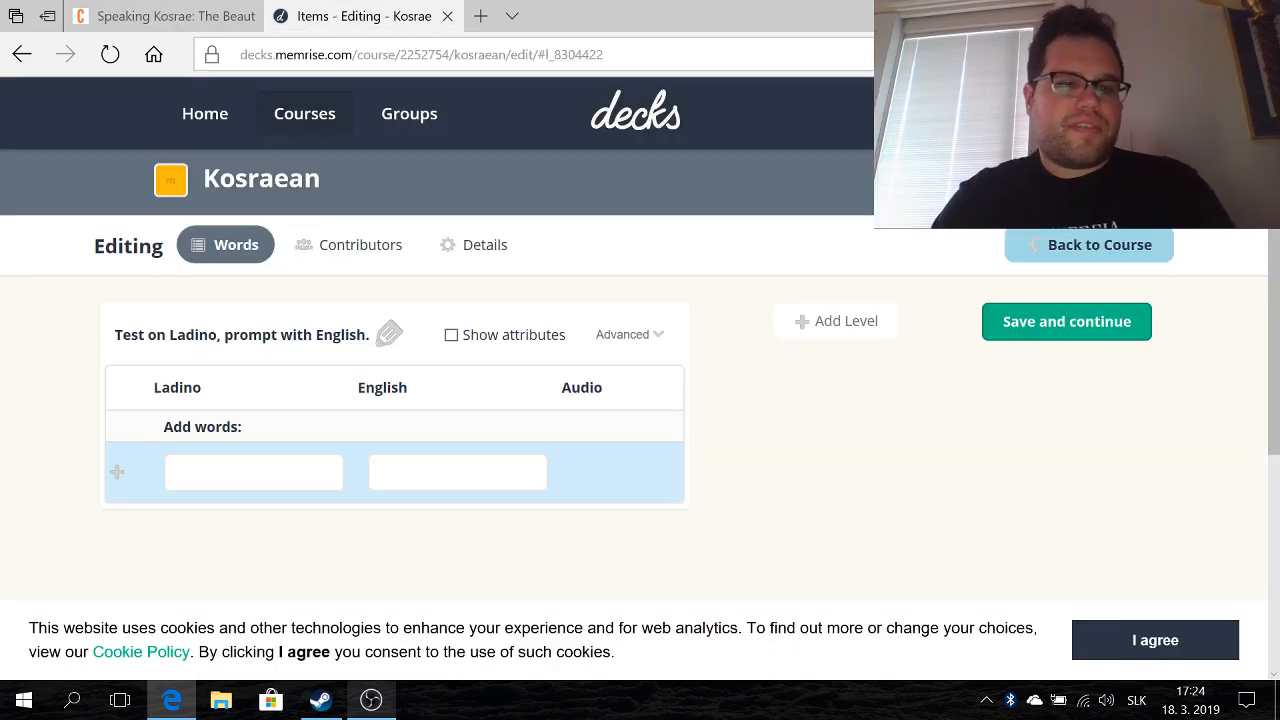
click(174, 10)
mouse_move(350, 8)
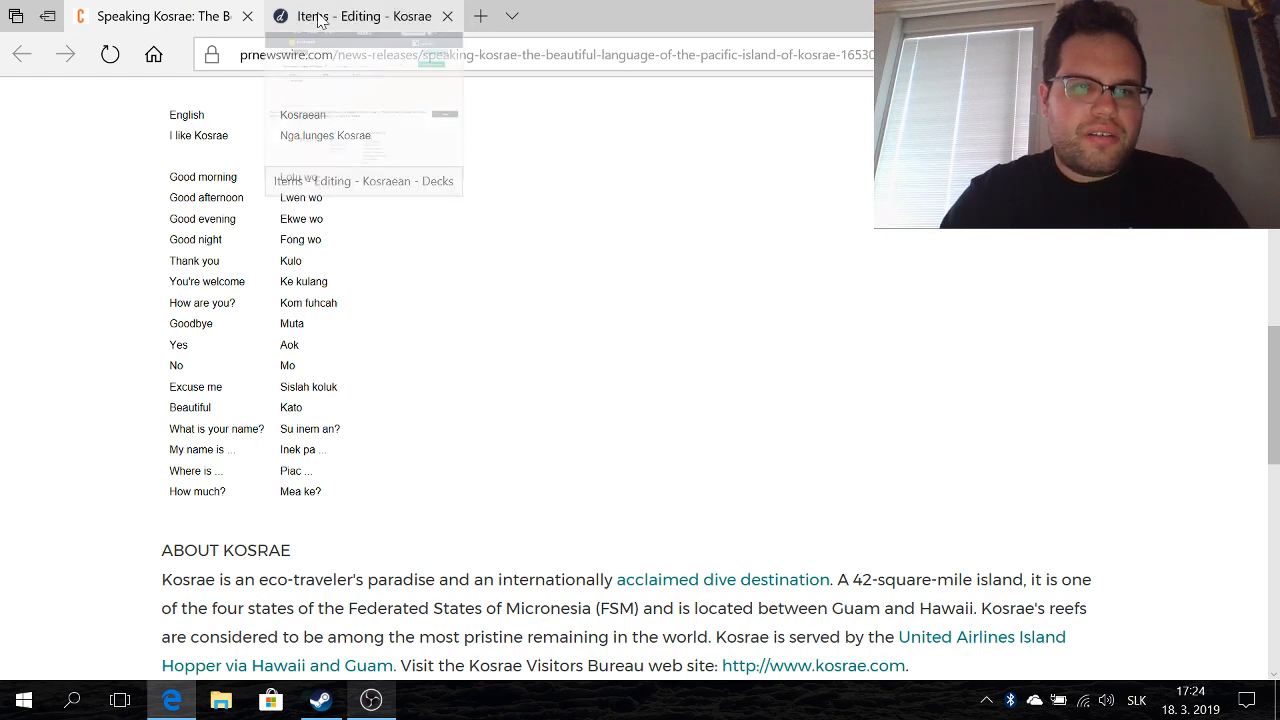
click(318, 20)
click(198, 472)
text(Ng)
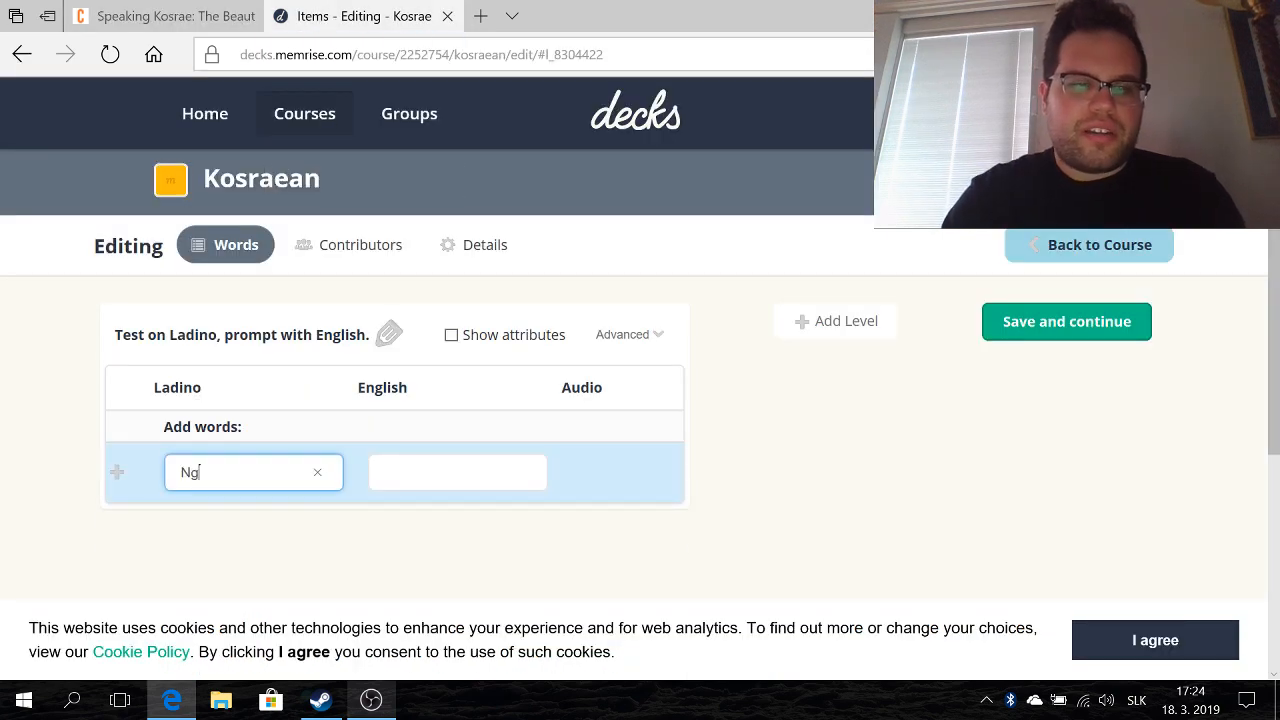
text(a)
click(165, 16)
click(365, 14)
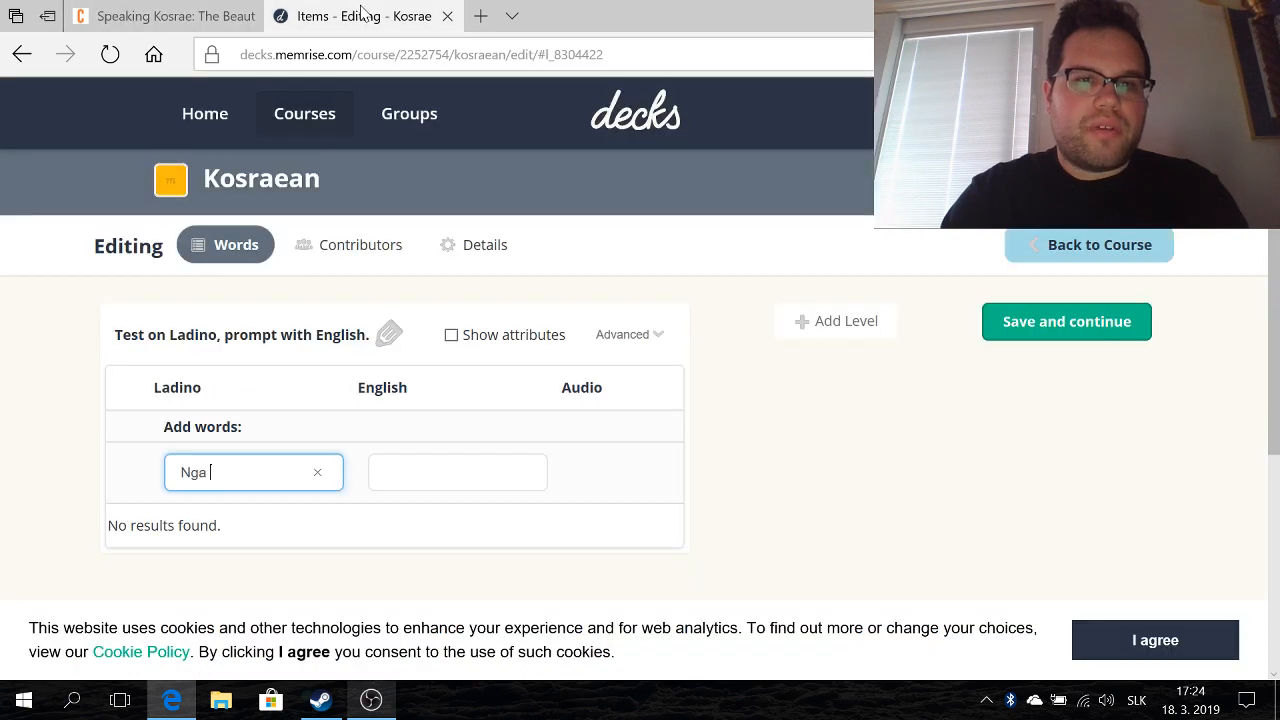
text(lunges Ko)
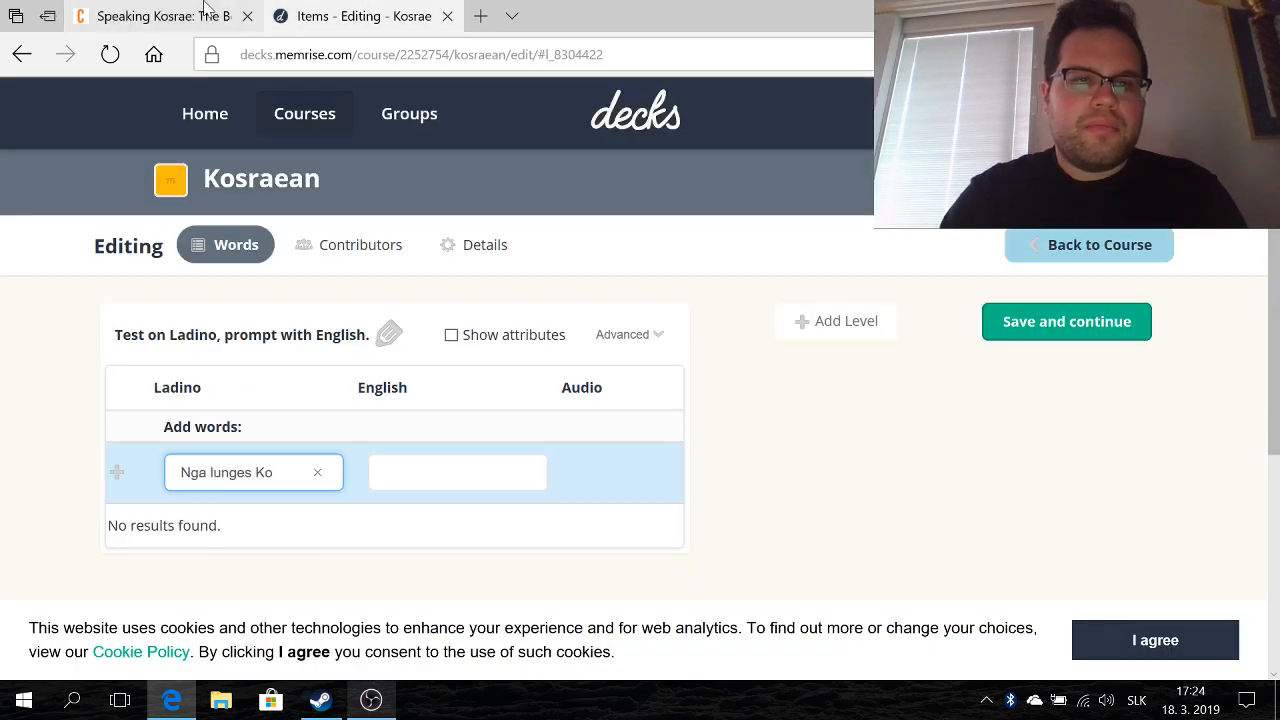
click(205, 8)
click(380, 10)
text(srae)
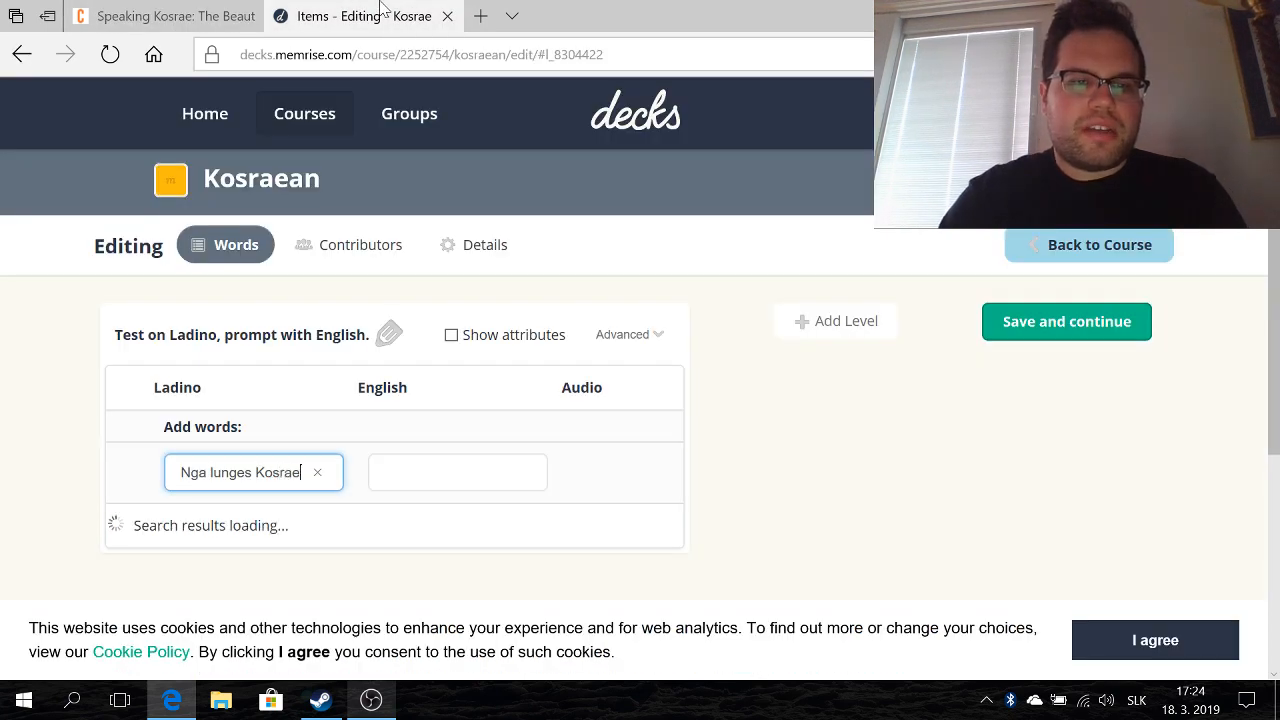
- Give "Nga lunges Kosrae" the English translation "I like Kosrae" and add the pair to the course
click(205, 10)
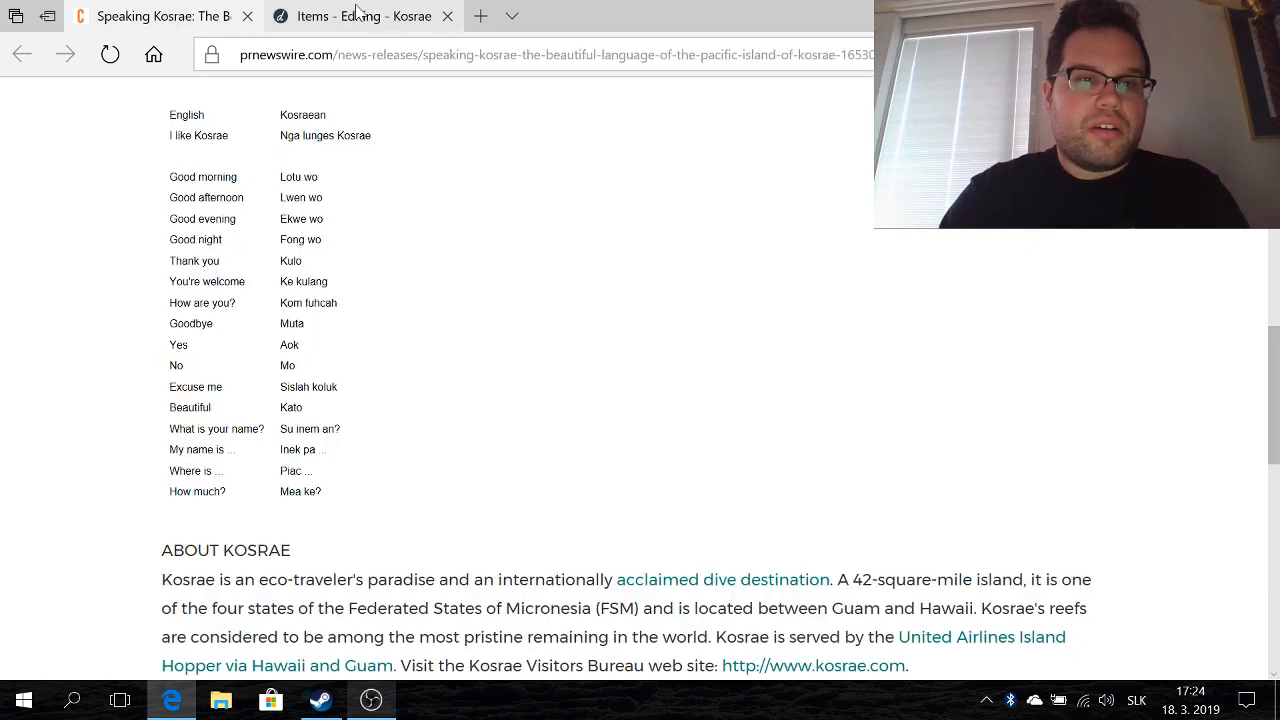
click(358, 10)
key(Tab)
text(I li)
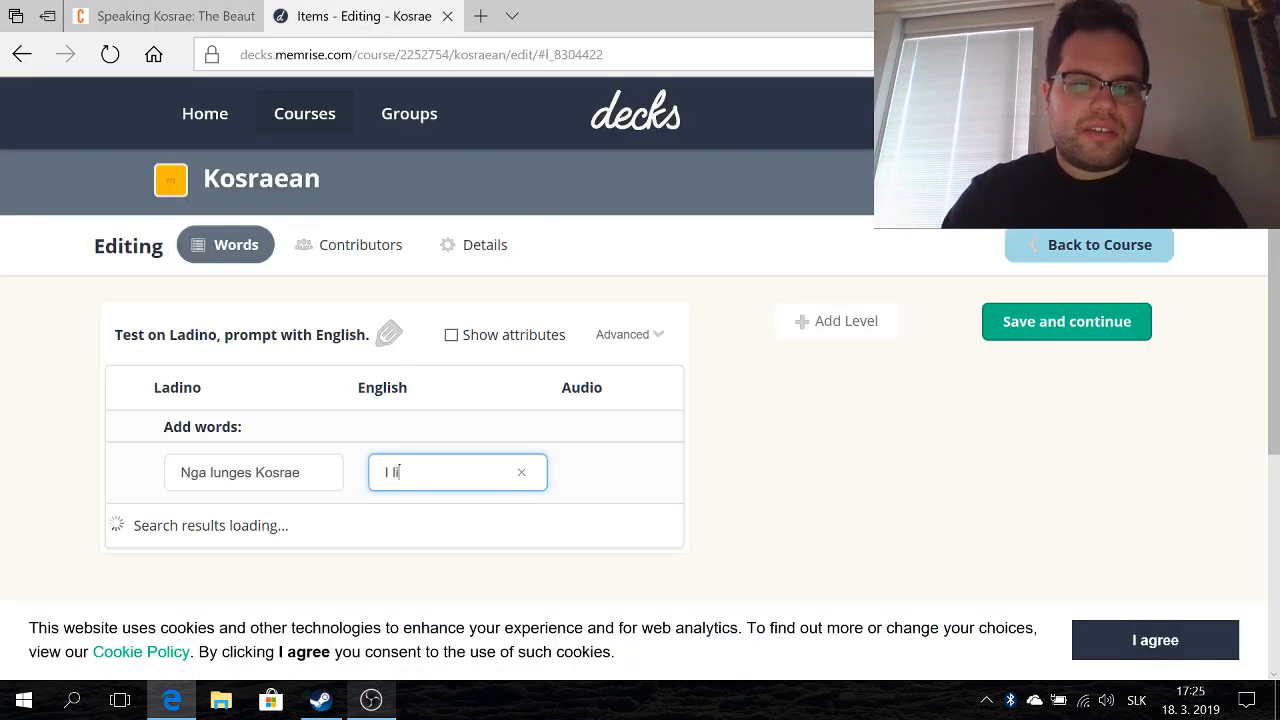
text(ke Kosrae)
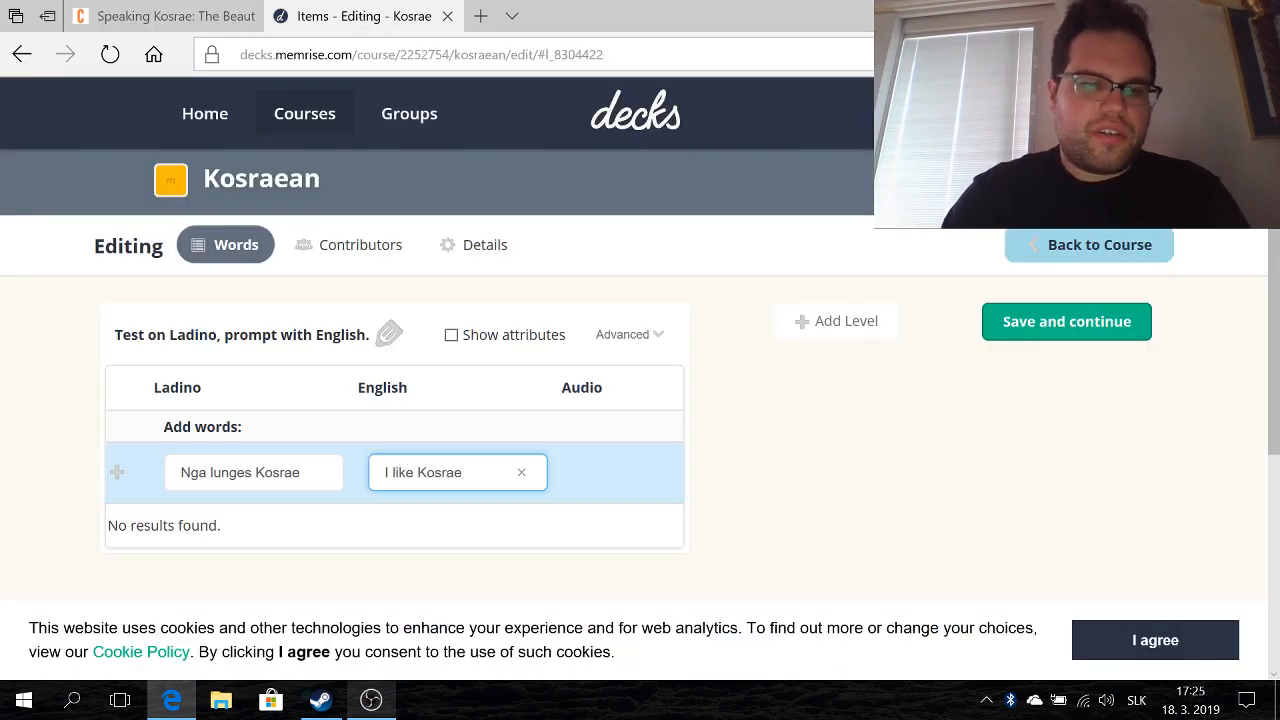
click(119, 476)
- Look up the Kosraean greeting for "Good morning" in the article and enter "Lotu wo" as the next new word
click(188, 15)
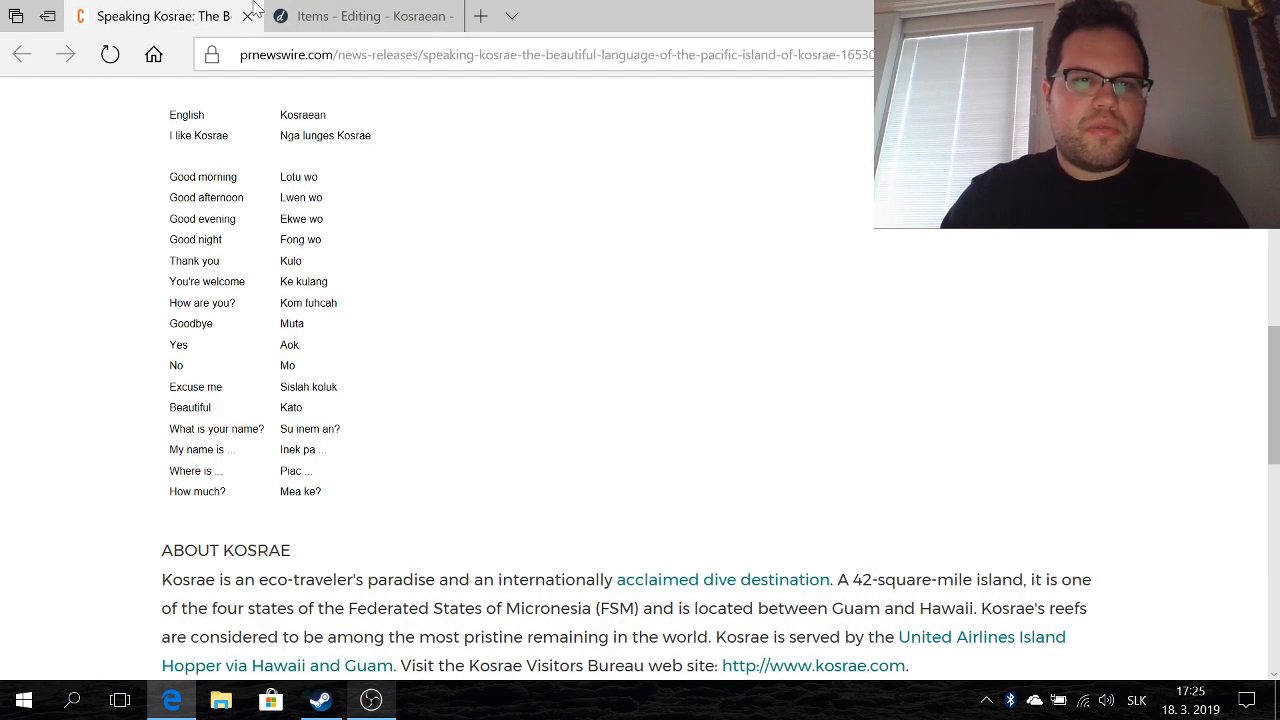
mouse_move(328, 10)
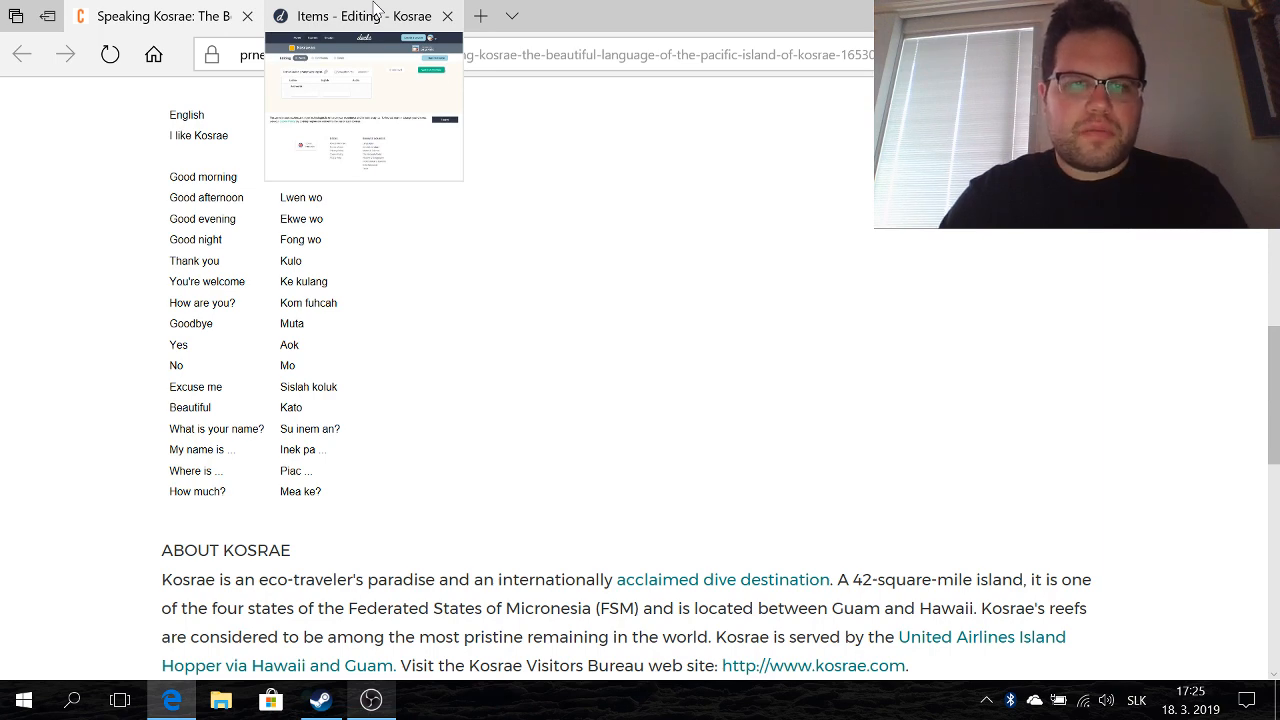
click(375, 9)
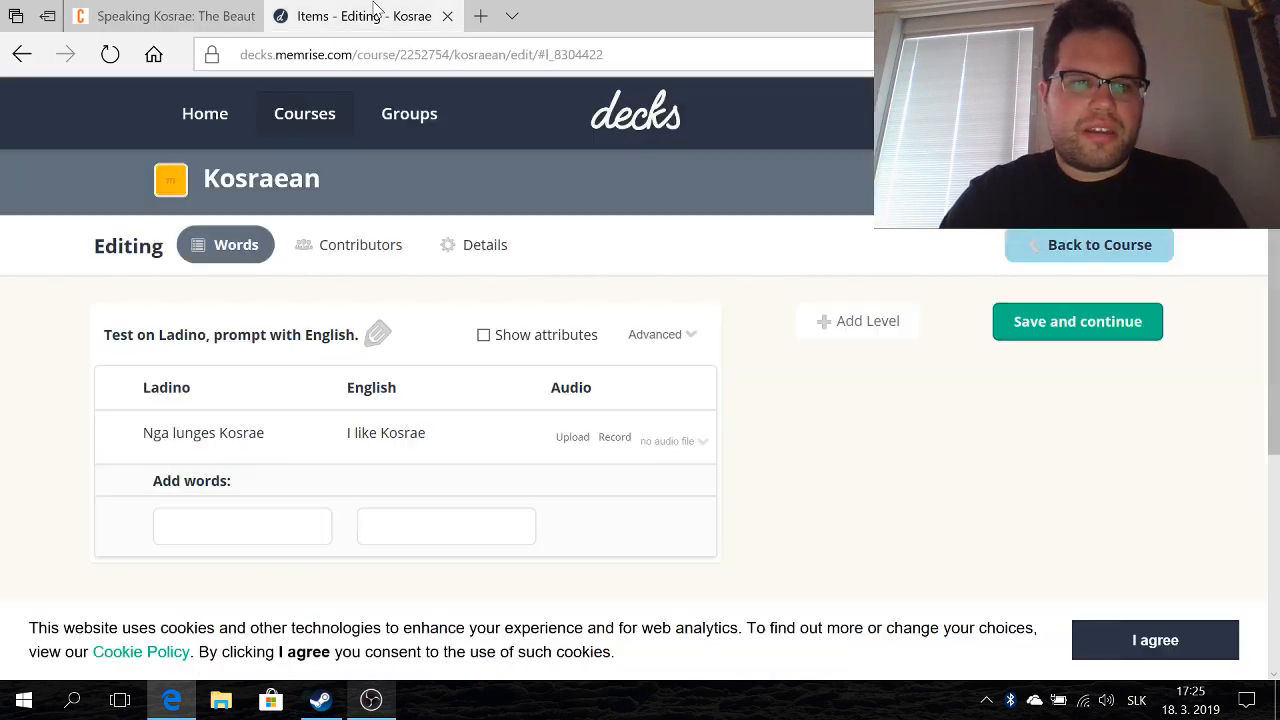
click(224, 8)
click(357, 6)
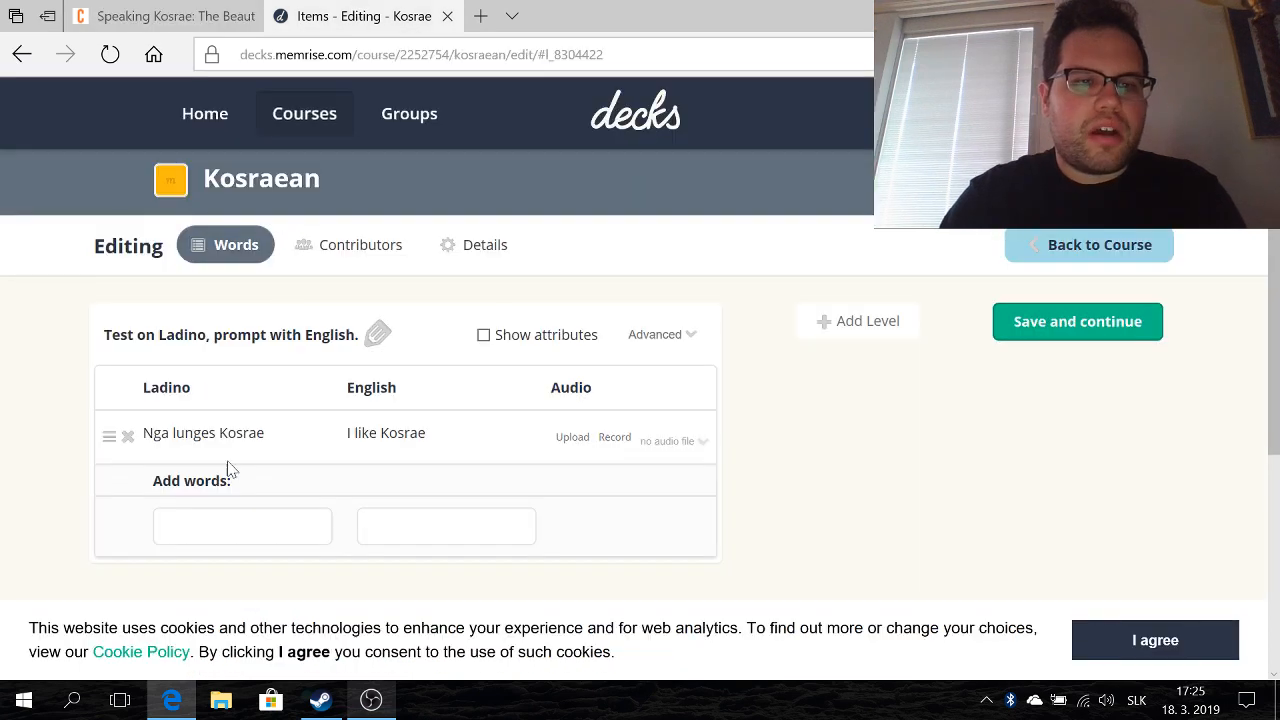
click(230, 525)
text(Lotu)
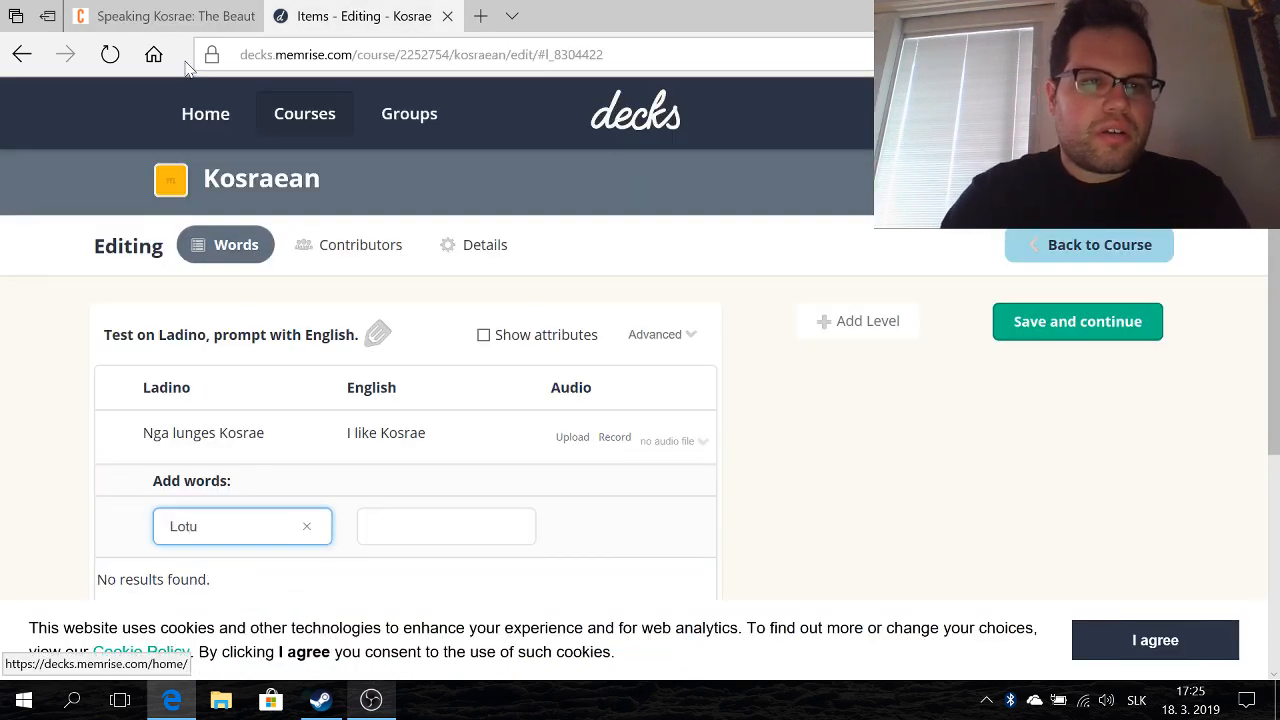
click(224, 8)
click(347, 8)
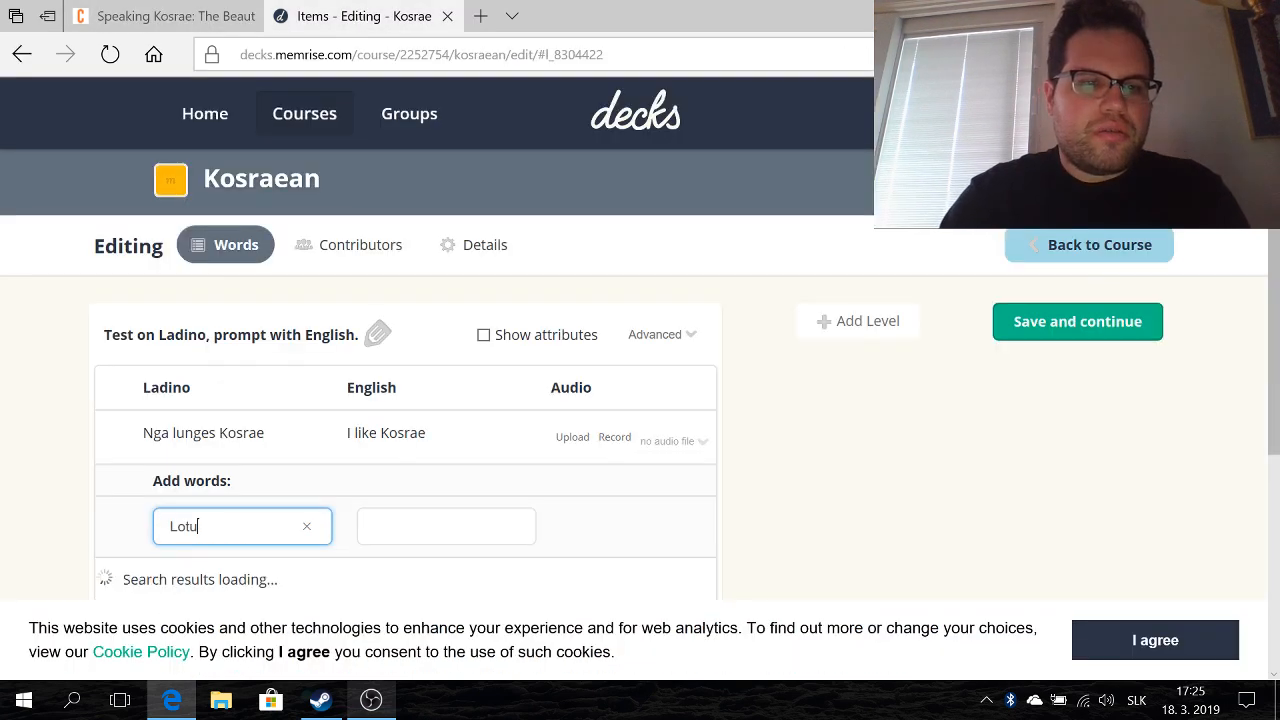
text(wo)
- Enter "Good morning" as the English translation of "Lotu wo" and add the pair to the course
click(198, 12)
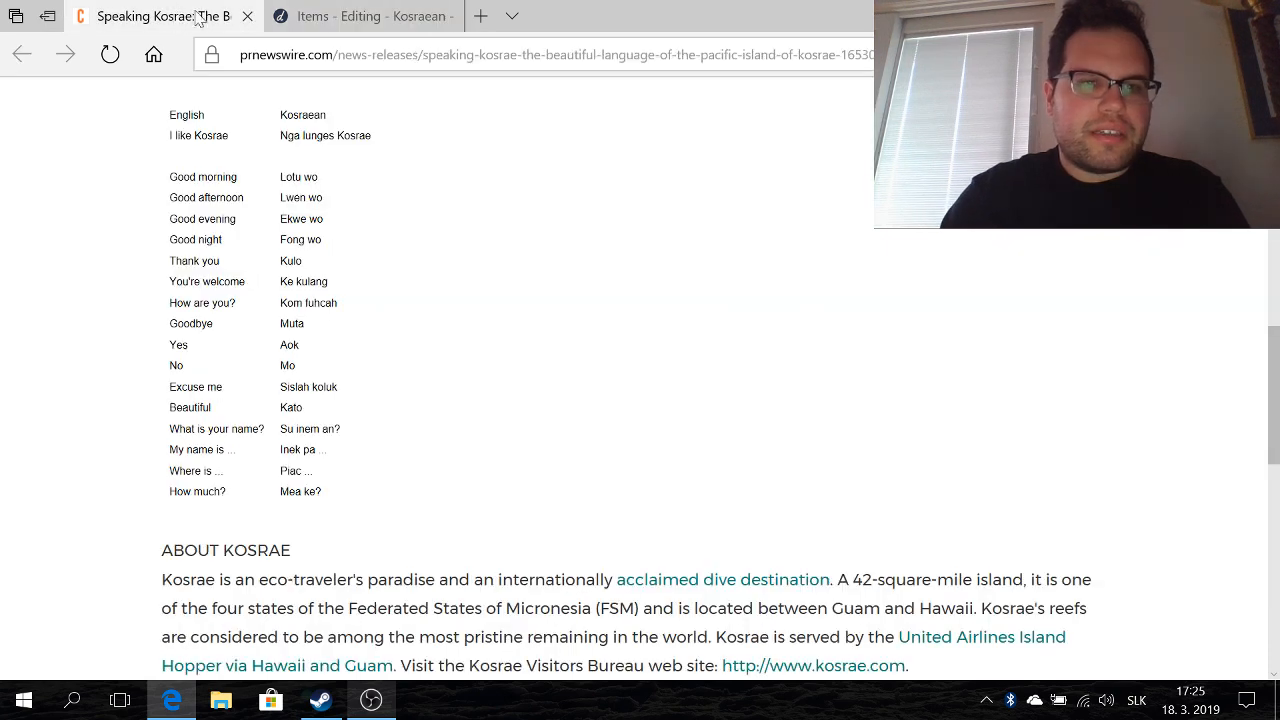
click(308, 12)
click(375, 526)
text(Good morning)
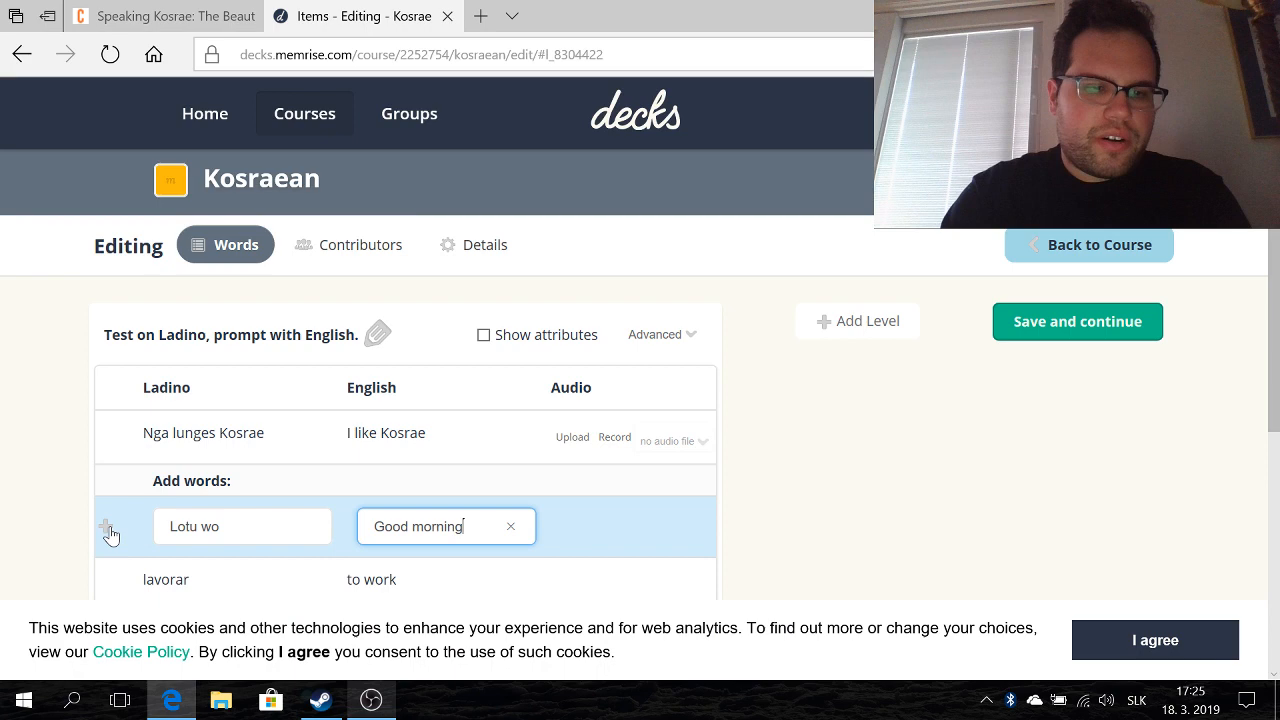
key(Return)
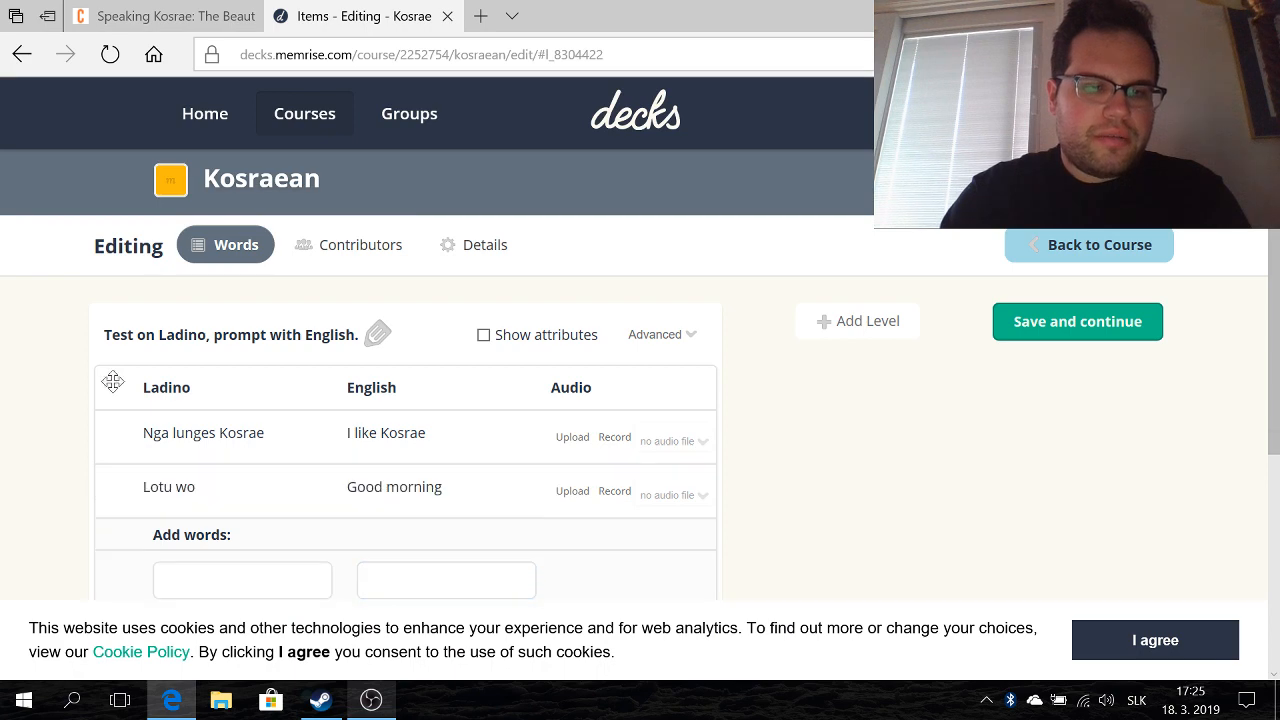
- Enter the article's next Kosraean greeting, "Lwen wo", as a new word
click(190, 14)
click(345, 18)
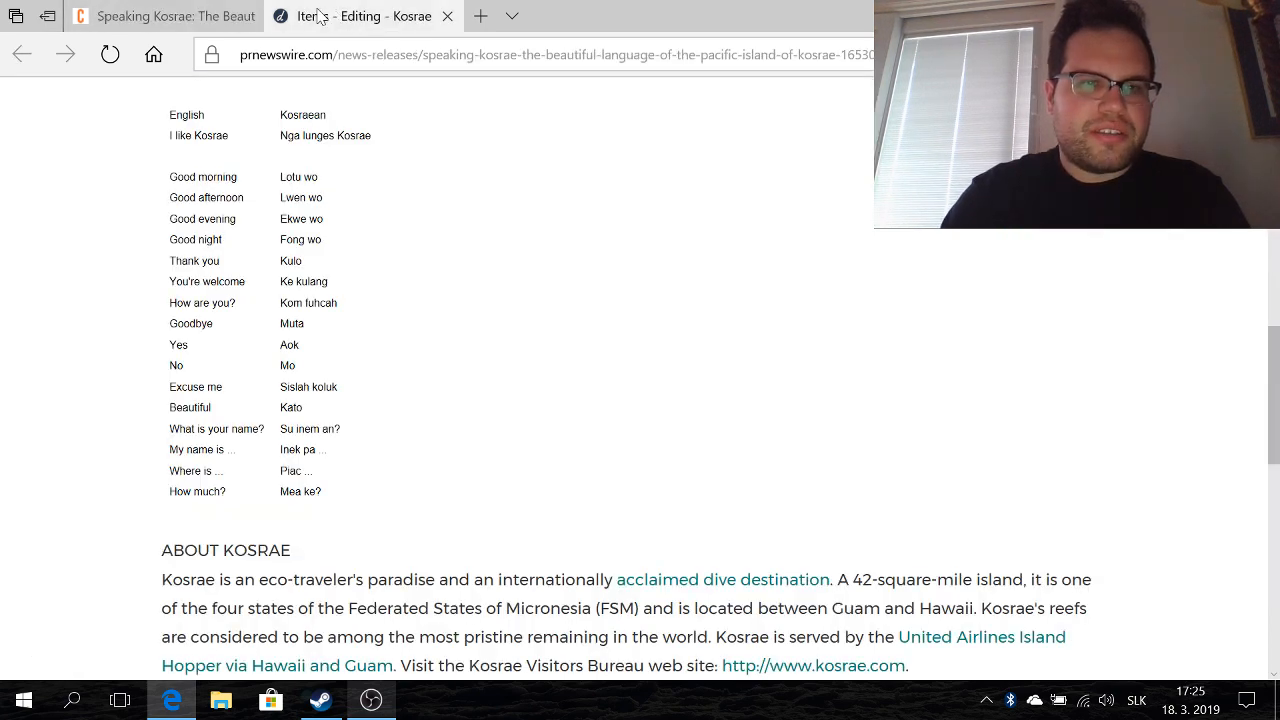
text(Lwen)
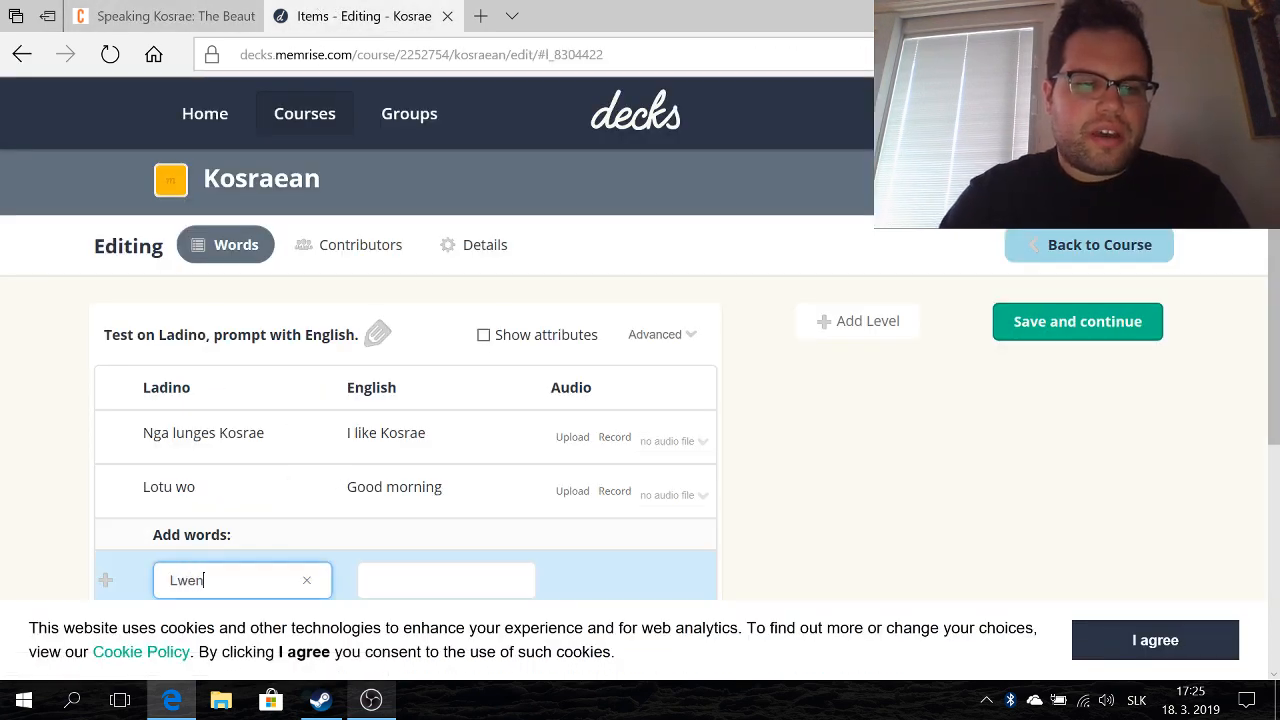
click(190, 14)
click(350, 10)
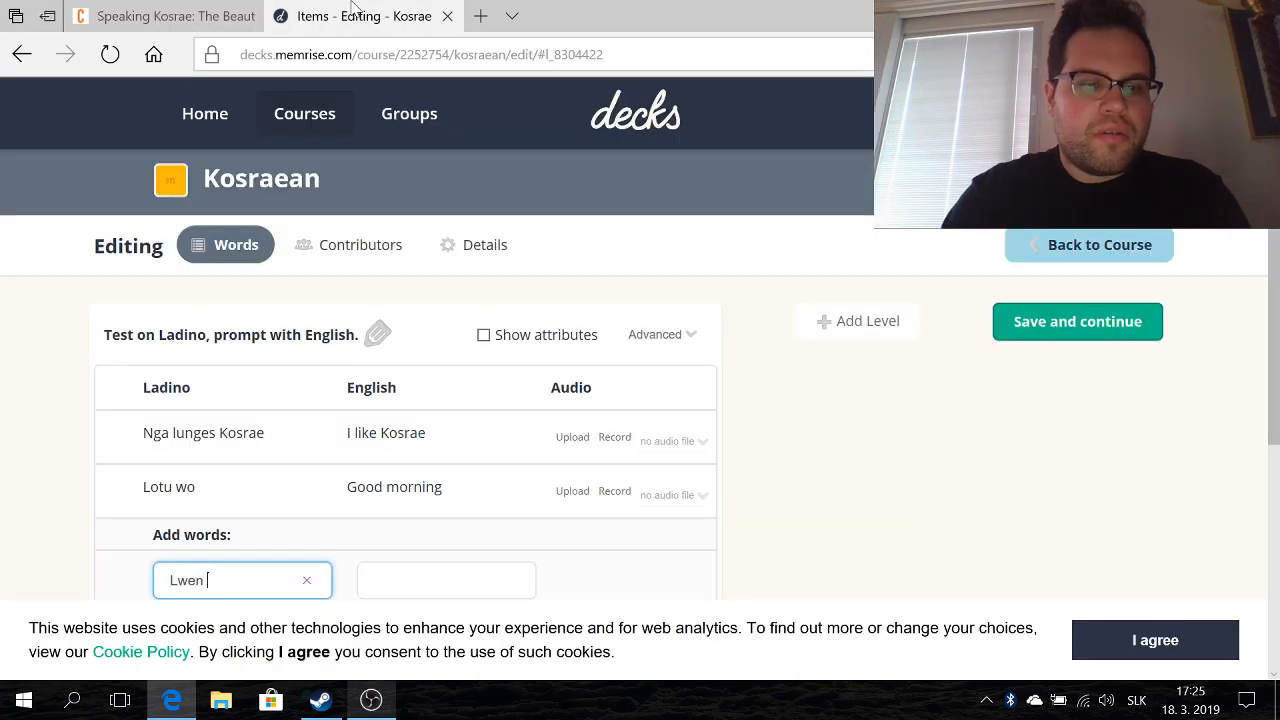
- Enter "Good afternoon" as the translation of "Lwen wo", accept the cookie notice covering the list, and add the pair
key(Tab)
text(Good)
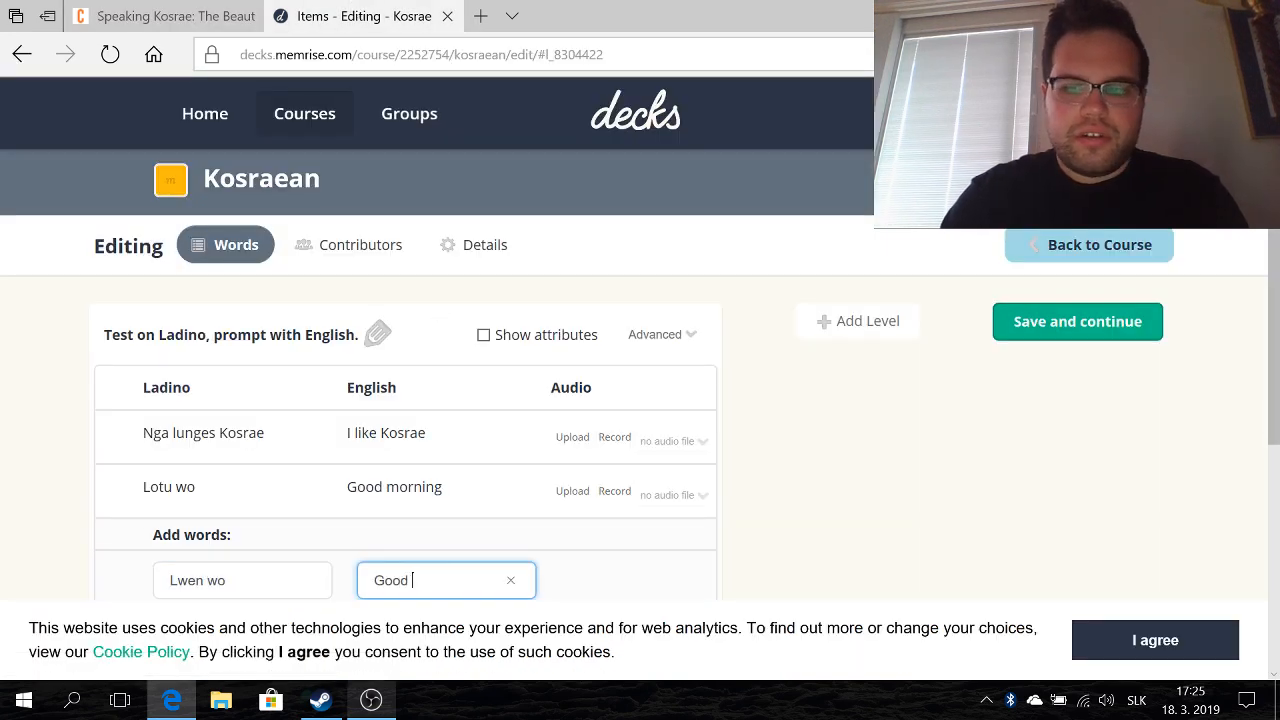
click(1114, 643)
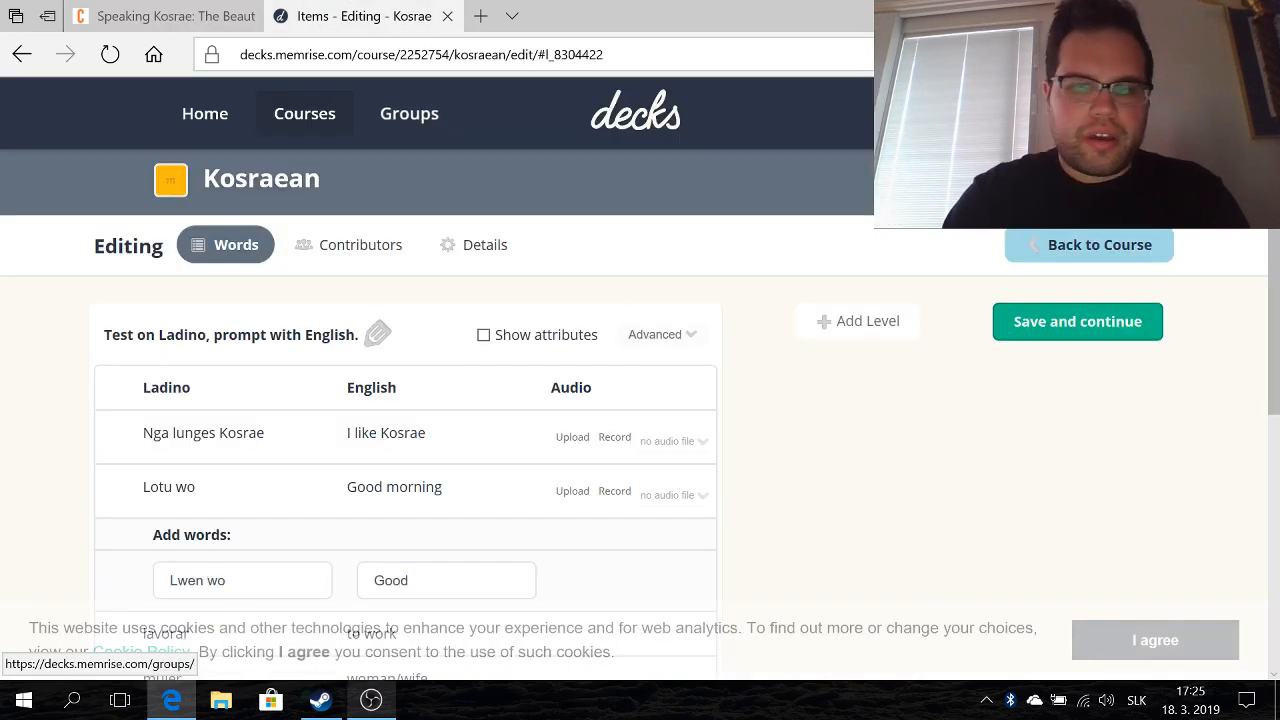
click(180, 8)
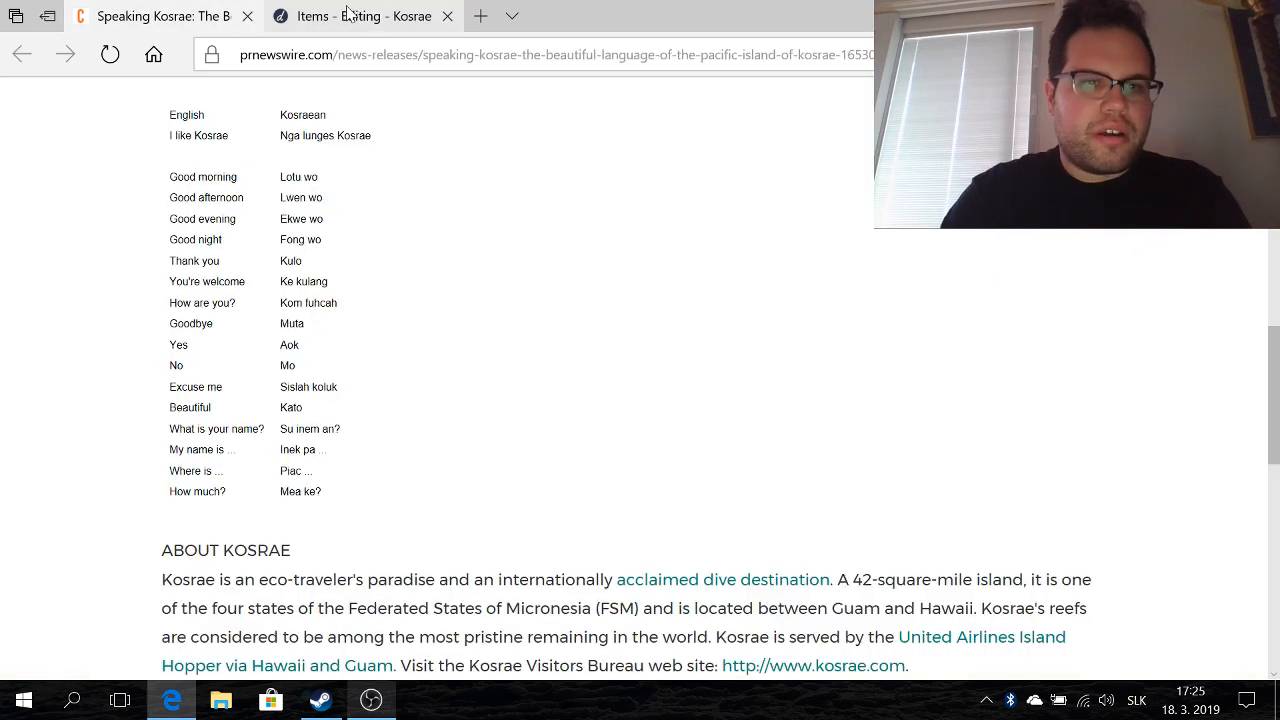
click(347, 12)
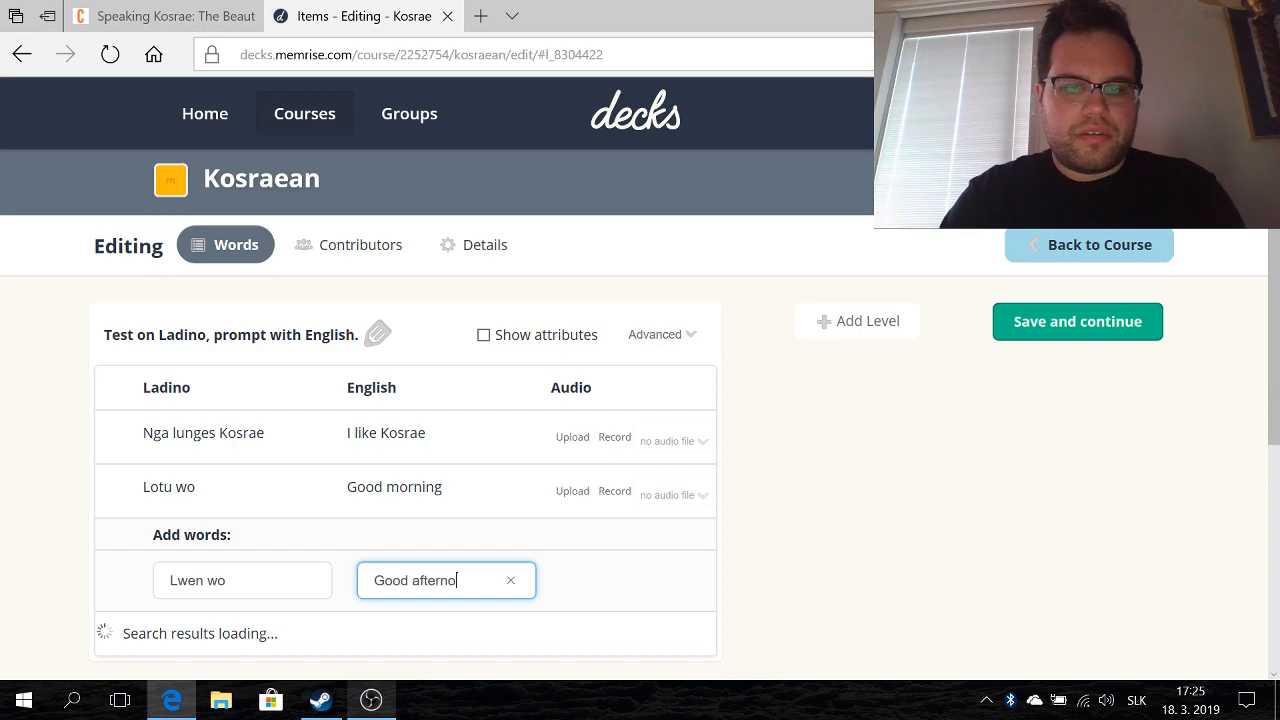
click(110, 587)
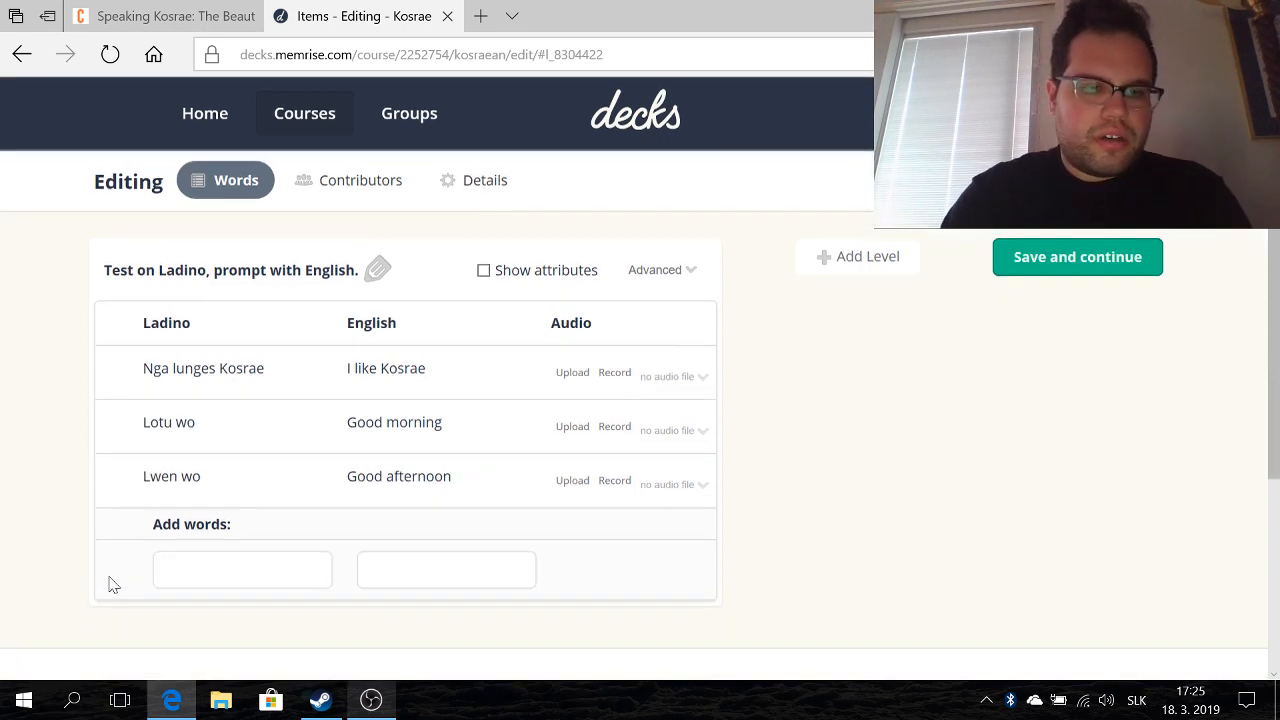
- Enter the article's Kosraean greeting "Ekwe wo" as the next new word
scroll(110, 587, down, 1)
click(172, 16)
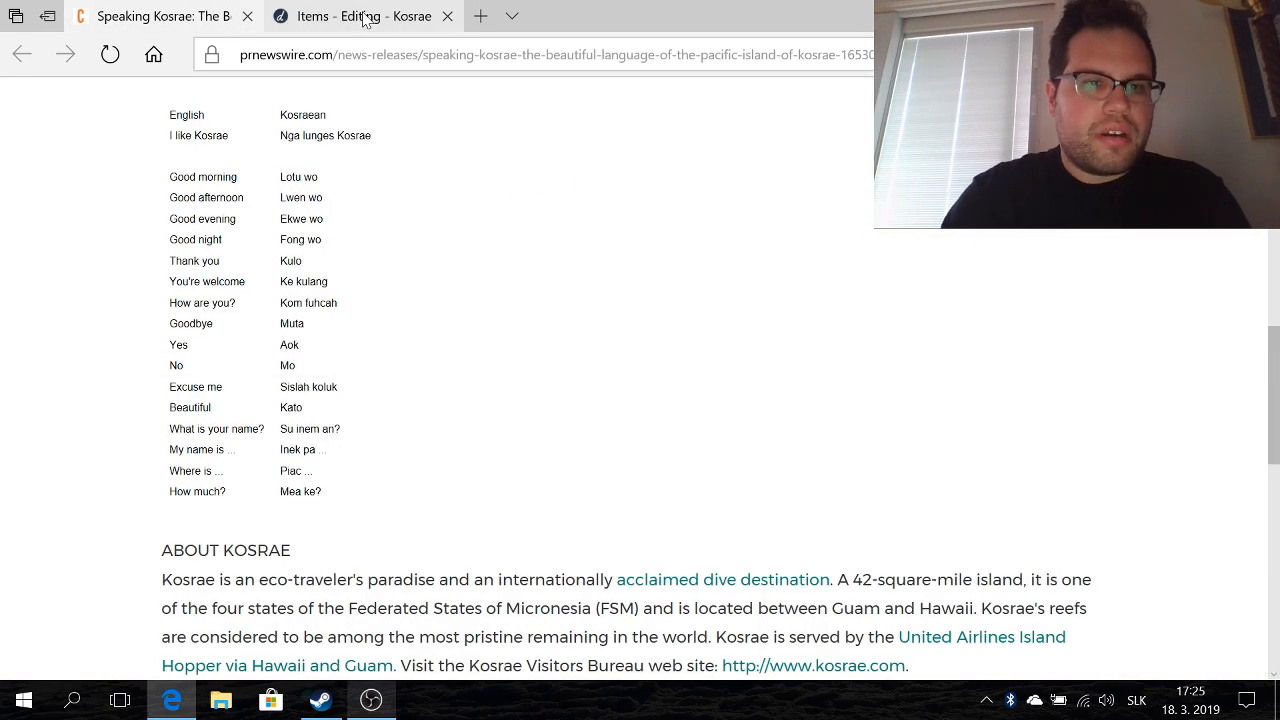
click(365, 17)
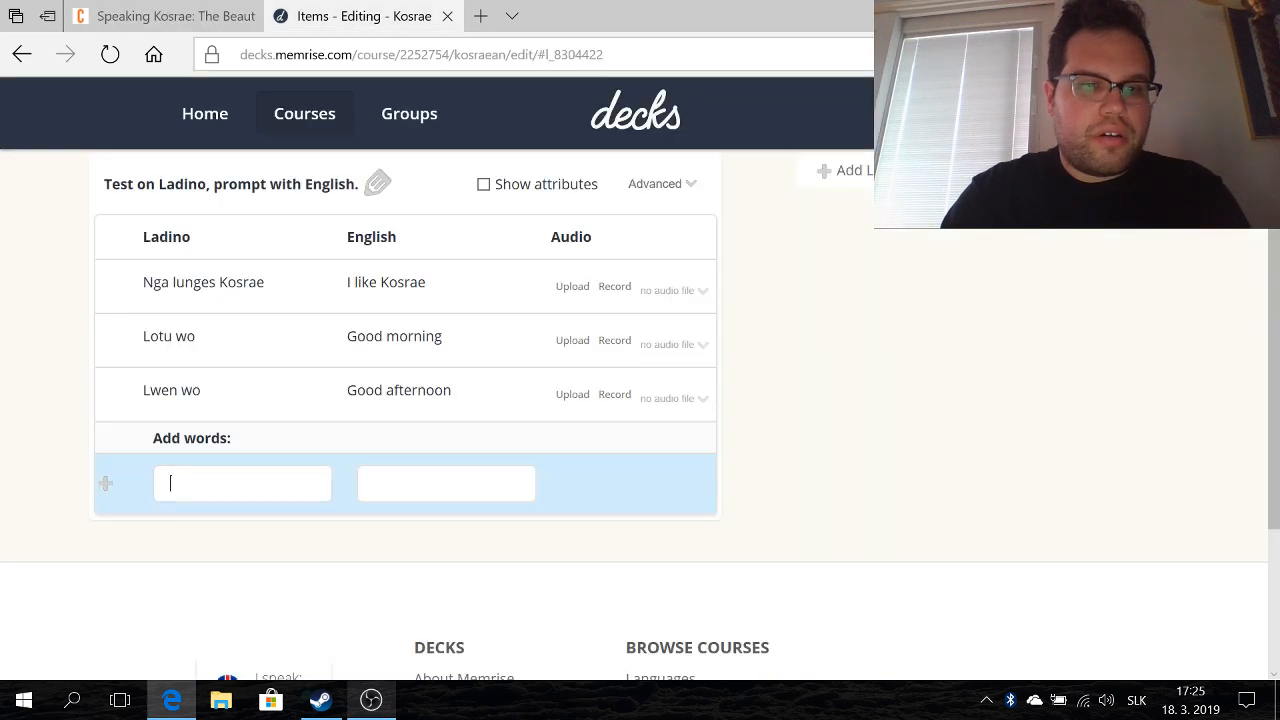
text(Ekwe wo)
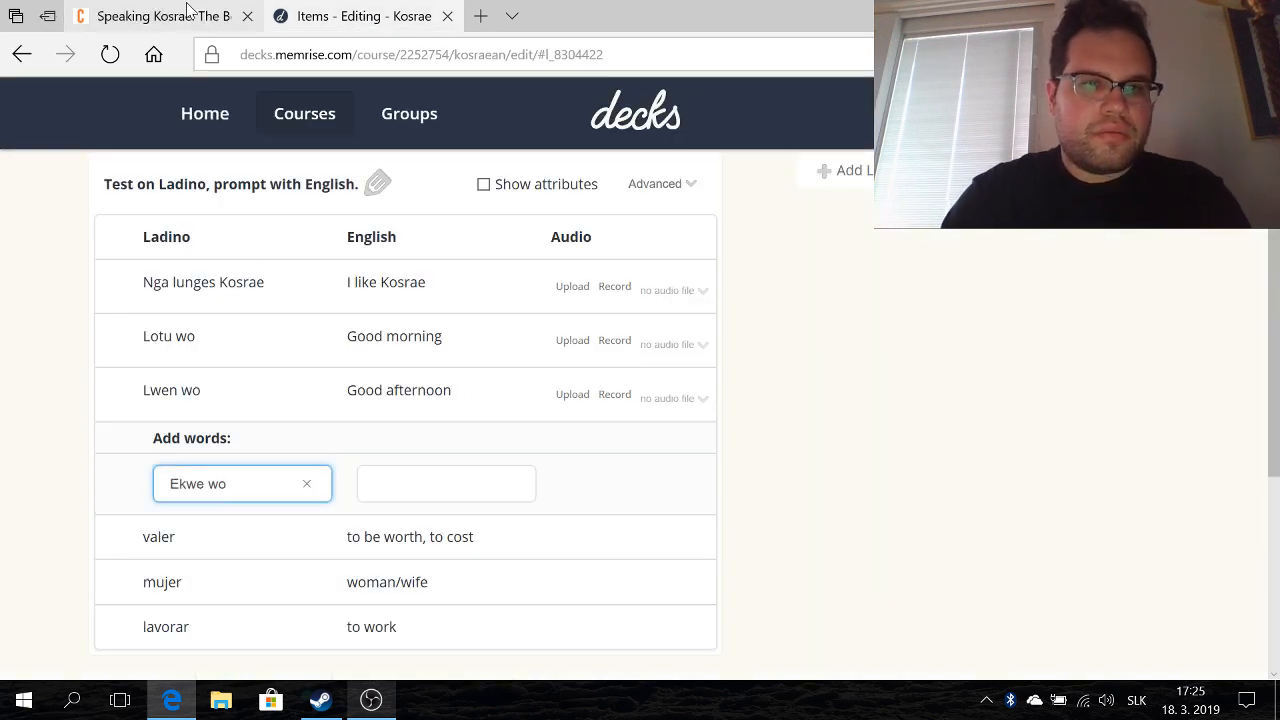
click(172, 16)
click(315, 14)
text(wo)
- Add the "Ekwe wo" pair with the English translation "good evening", and correct its capitalization to "Good evening"
key(Tab)
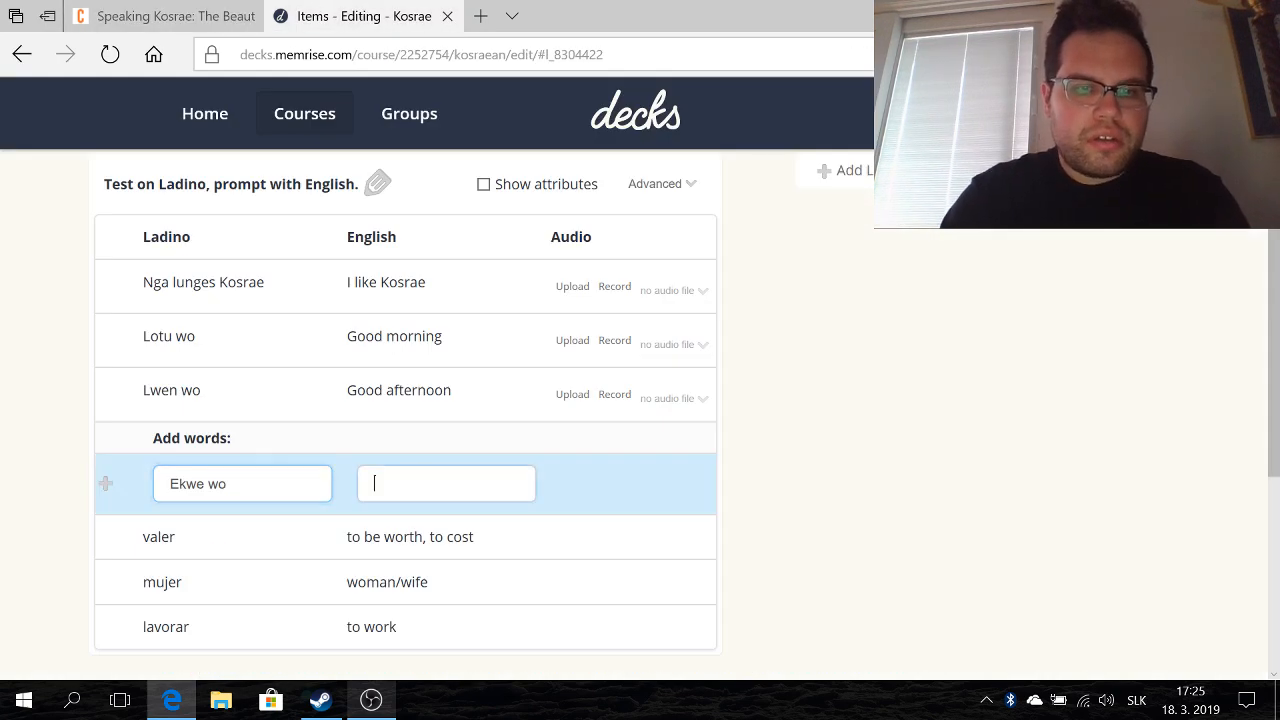
text(good evening)
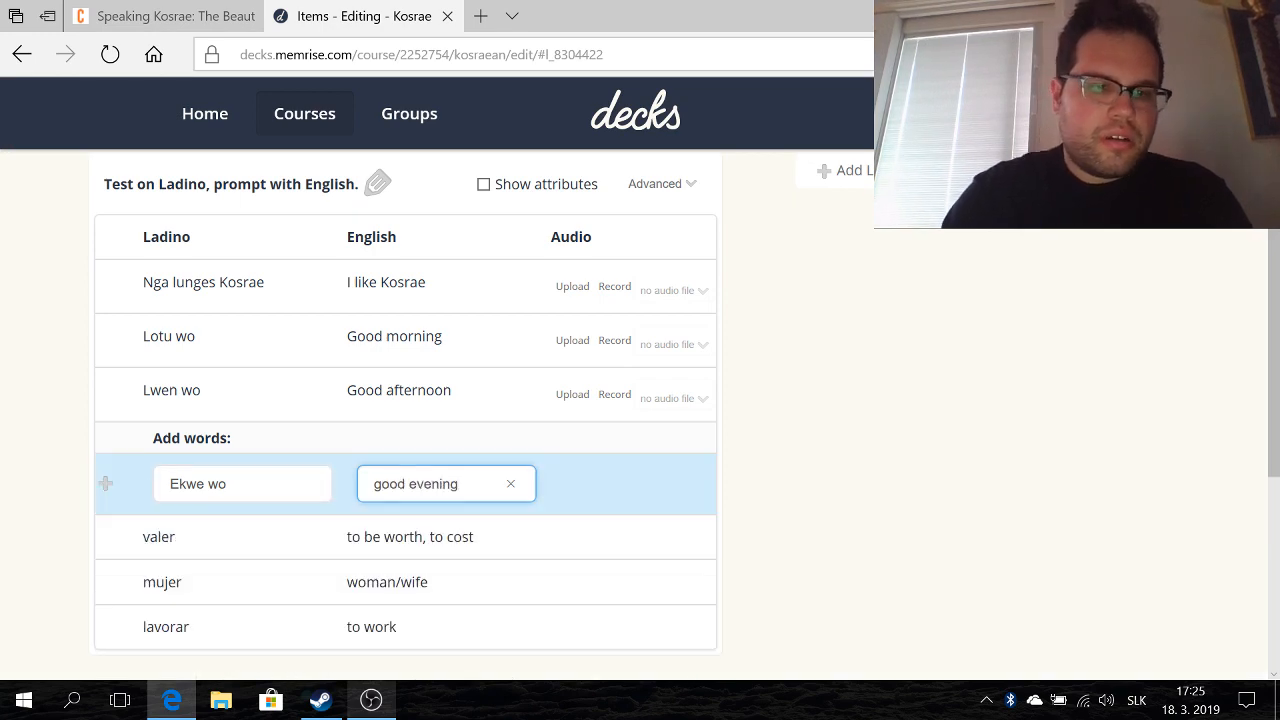
click(105, 488)
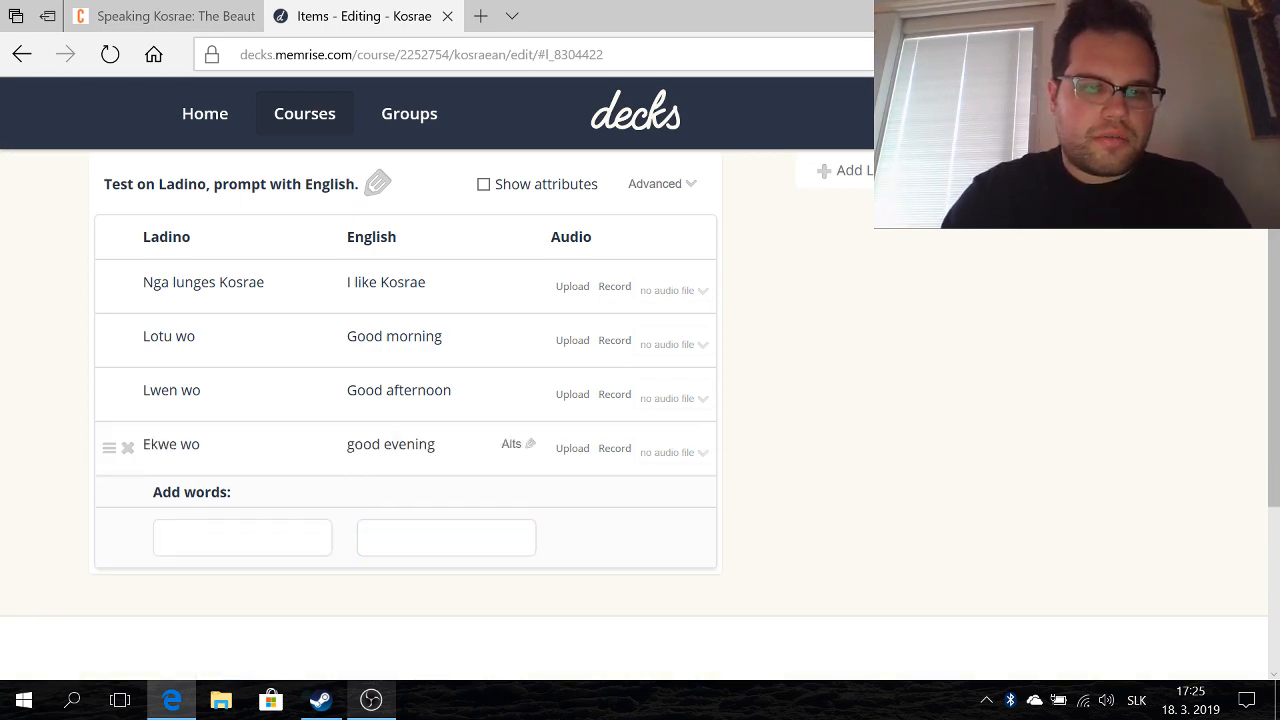
click(391, 445)
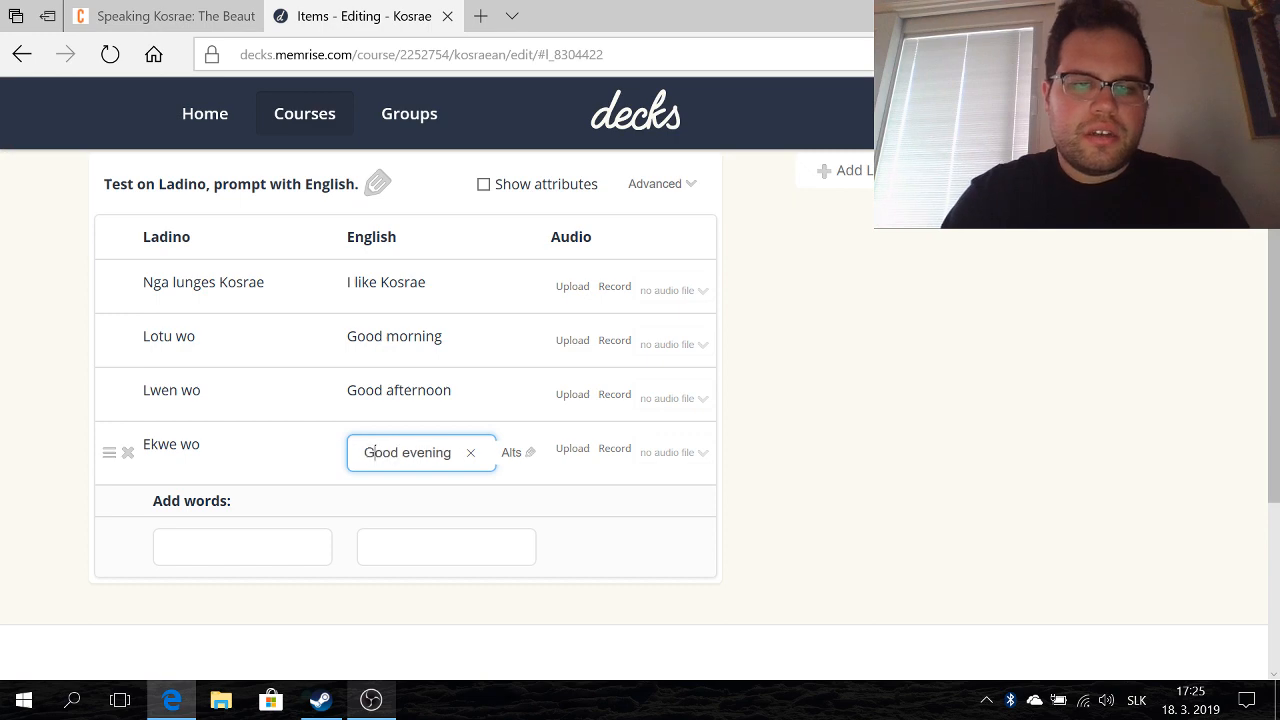
- Add the article's next word pair, "Fong wo" with the English translation "Good night"
click(225, 546)
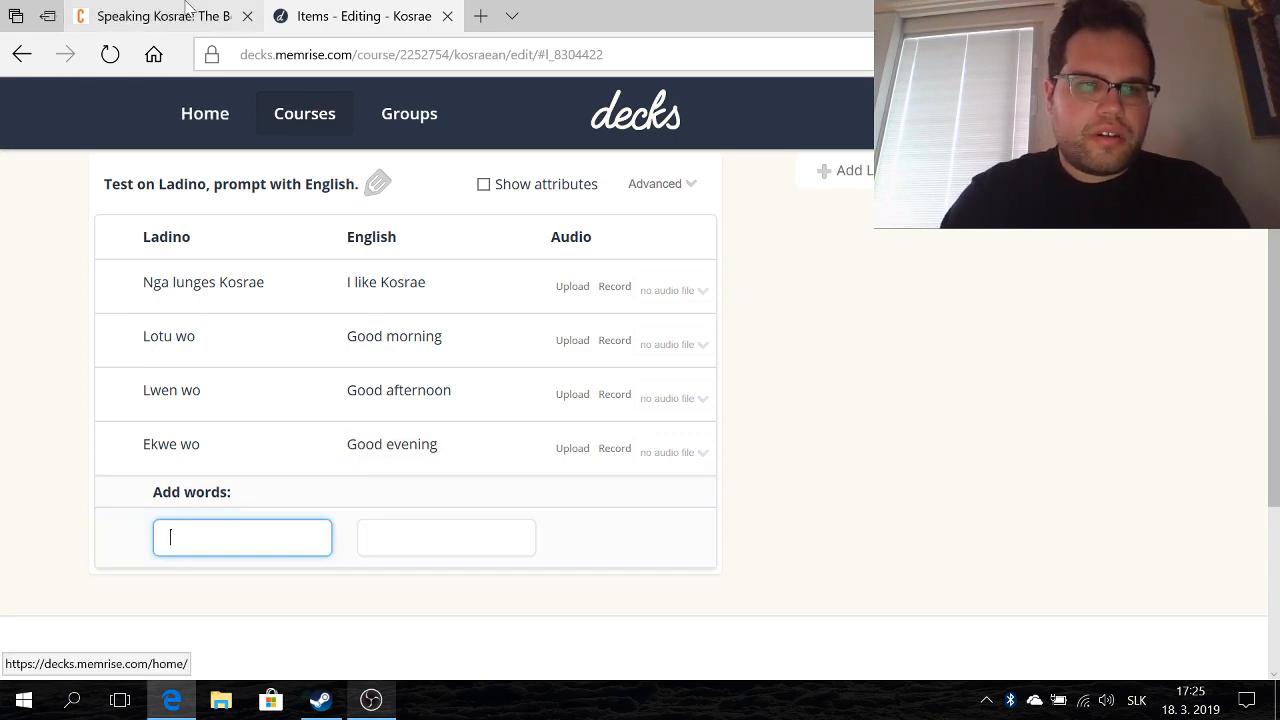
click(194, 10)
click(397, 8)
text(Fong wo)
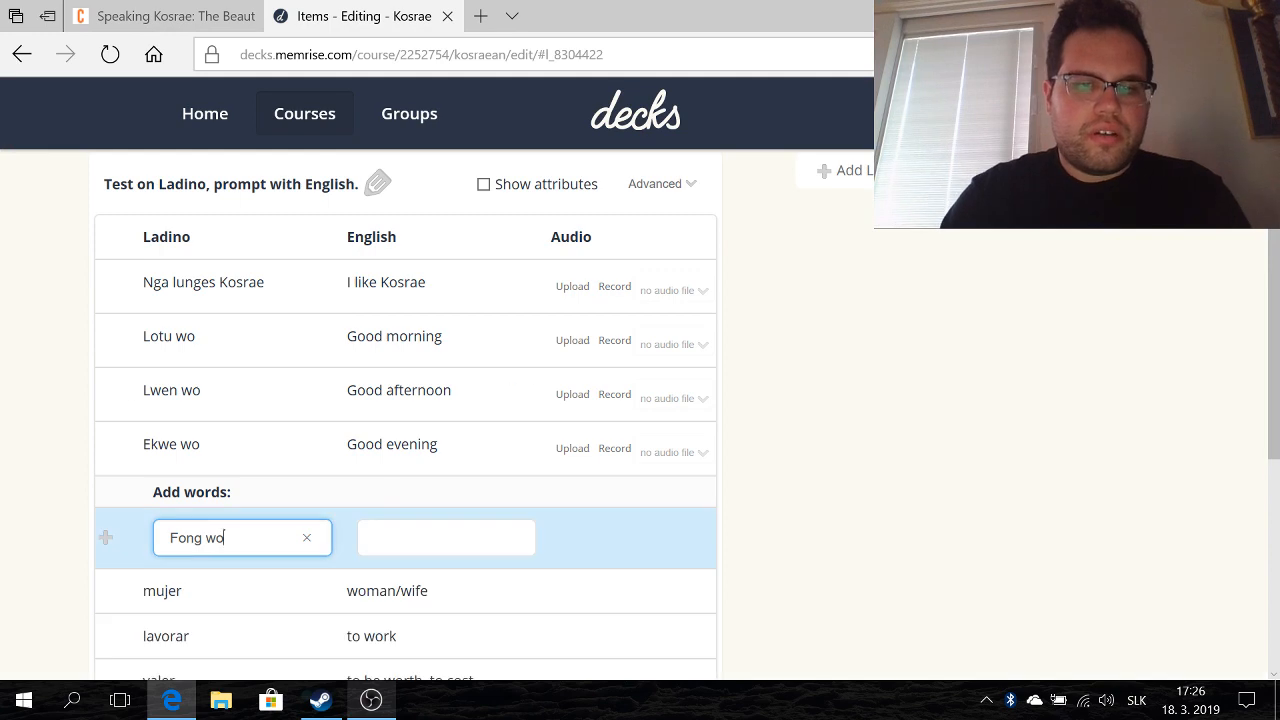
key(Tab)
text(Good nig)
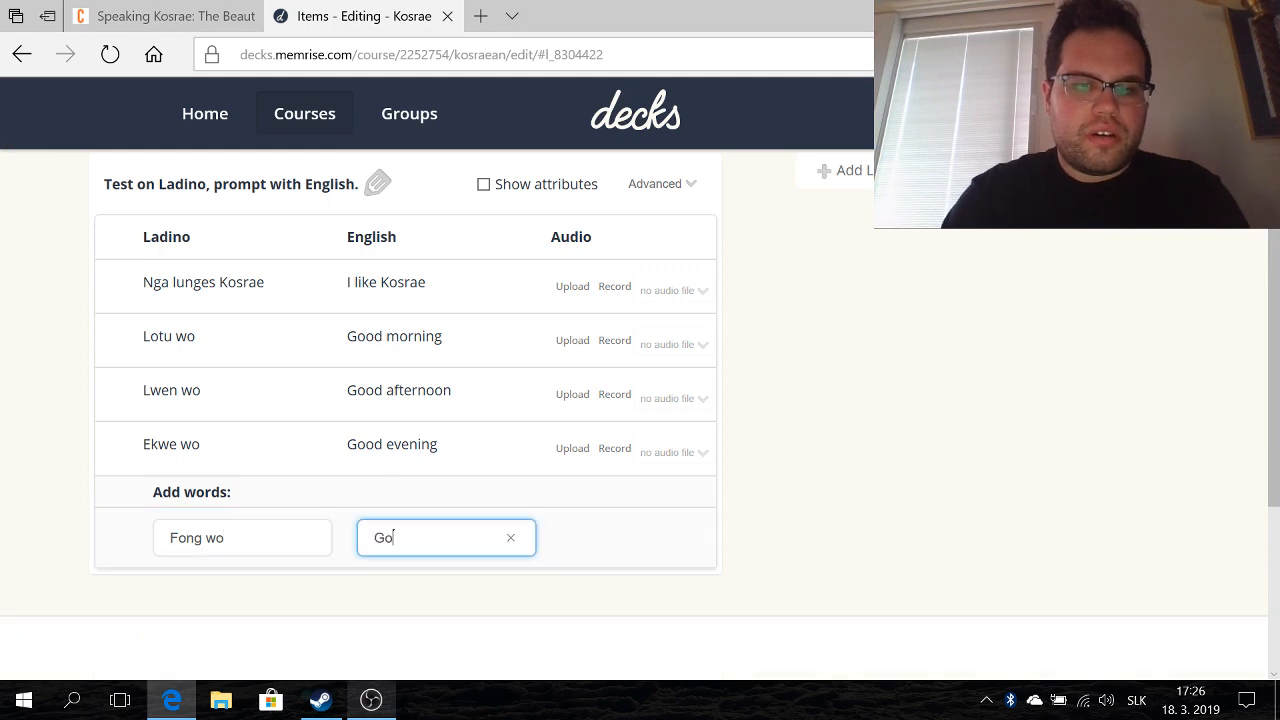
click(106, 537)
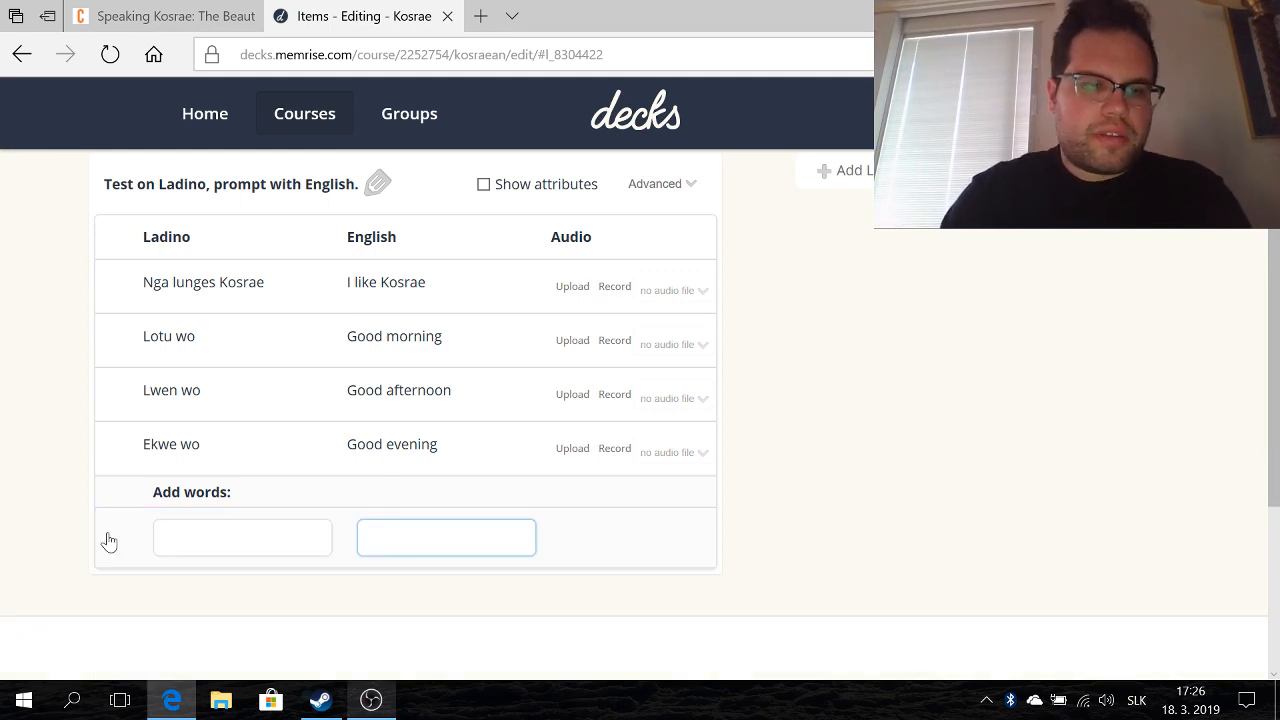
- Look up the next phrase in the article and enter its Kosraean form, "Kulo", as a new word
click(152, 12)
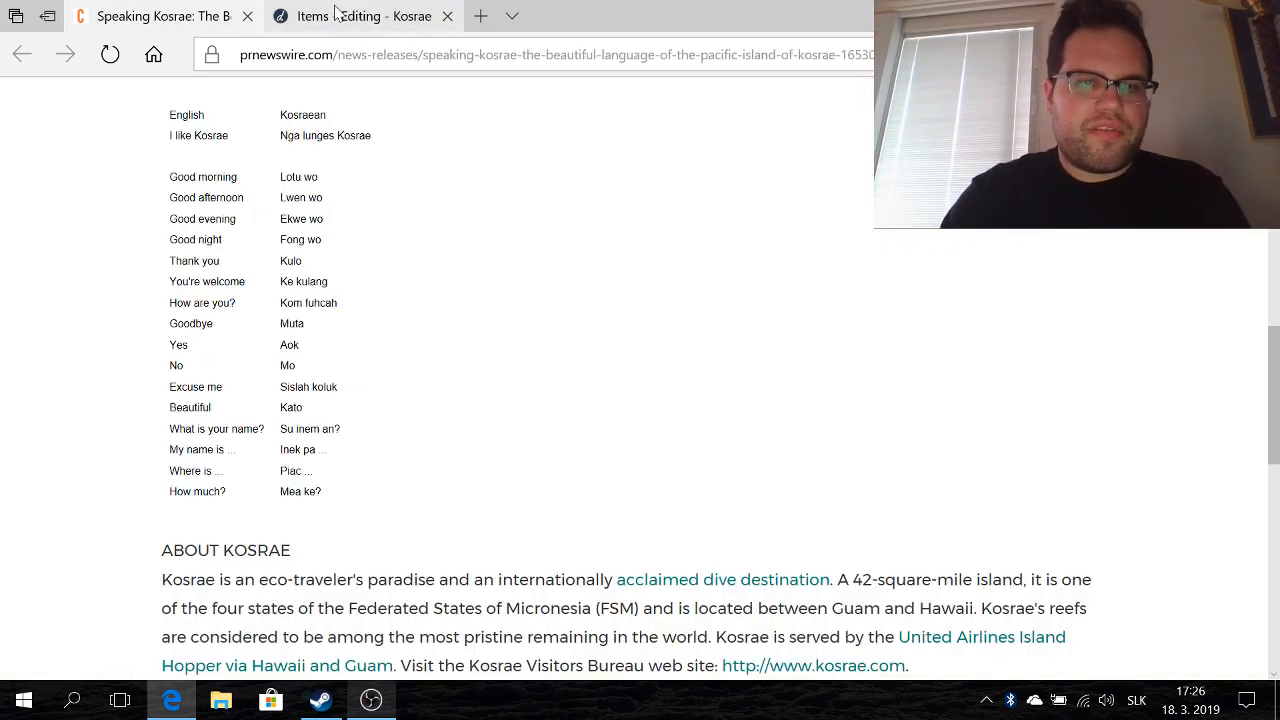
click(335, 12)
text(Kulo)
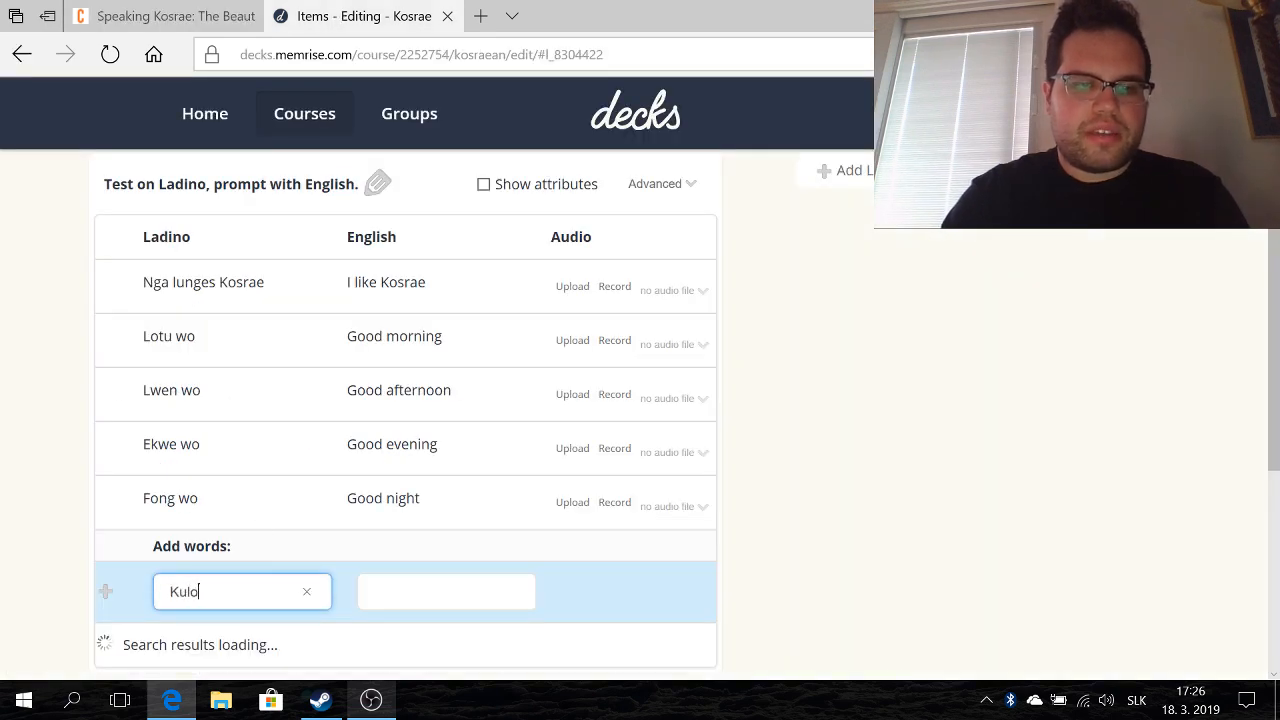
- Enter "Thank you" as the English translation of "Kulo" and add the pair
click(164, 14)
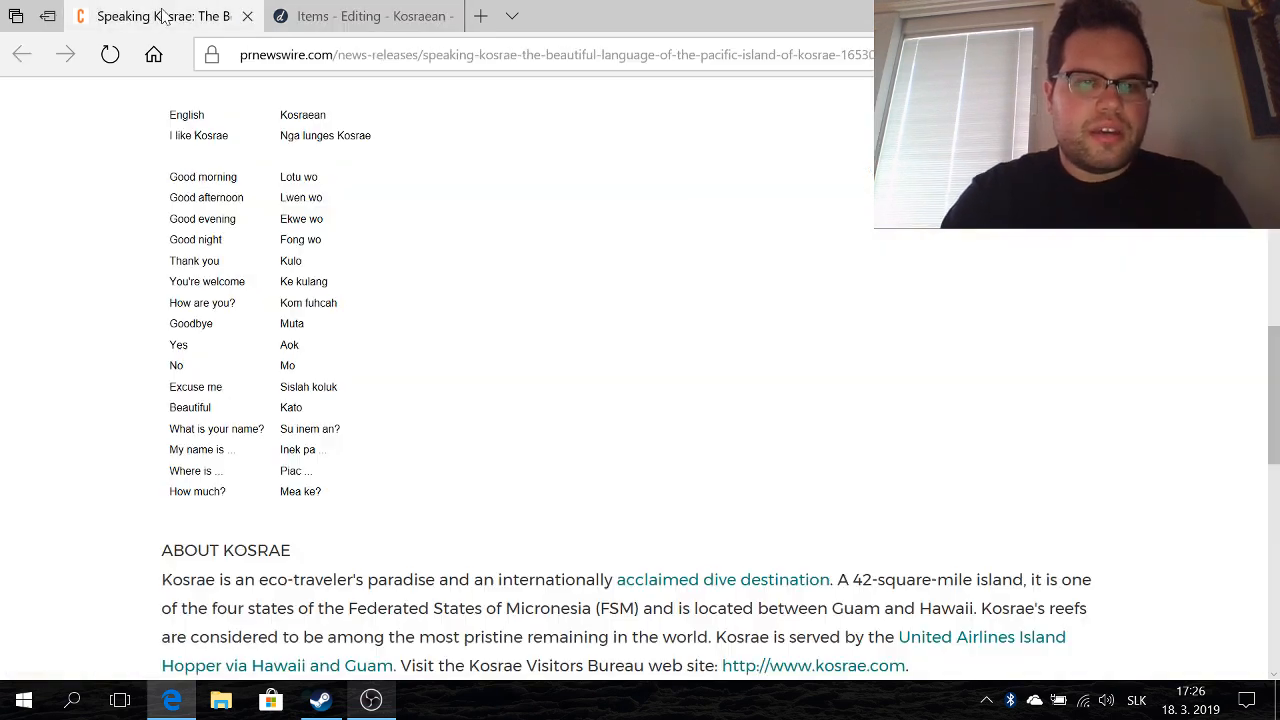
click(338, 16)
click(413, 590)
text(Thank)
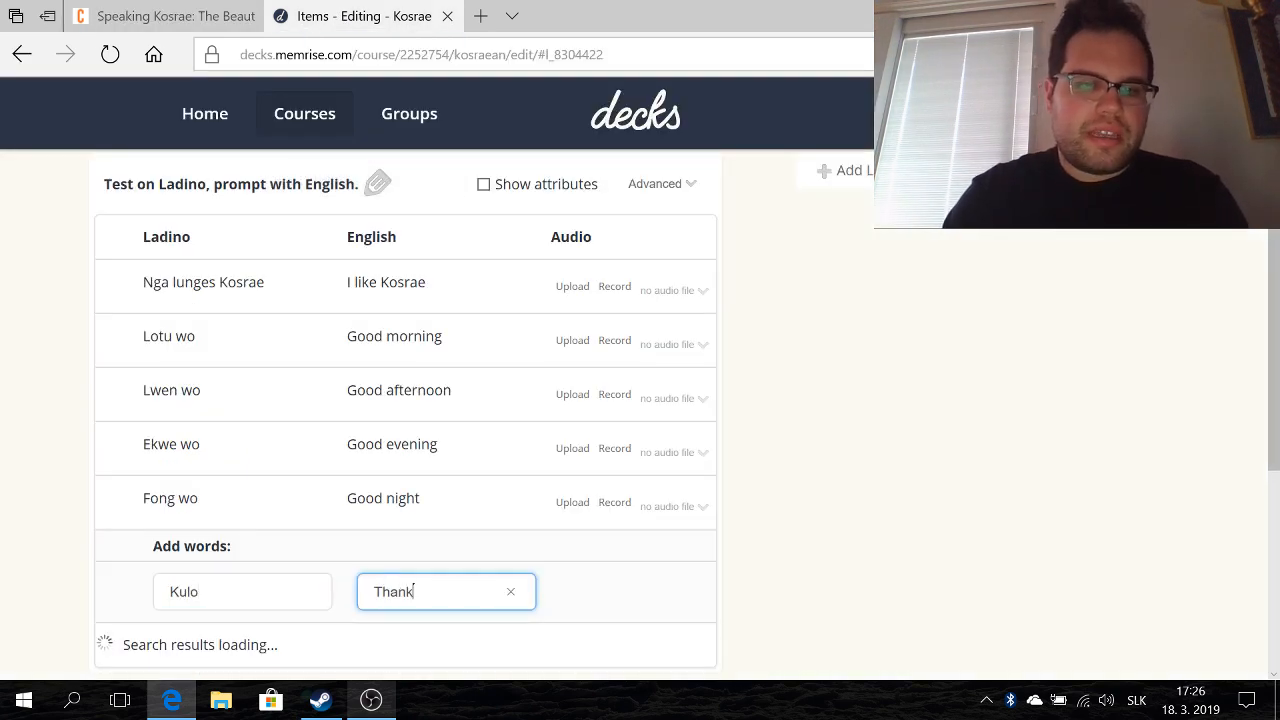
text( zou)
key(BackSpace)
key(BackSpace)
key(BackSpace)
text(y)
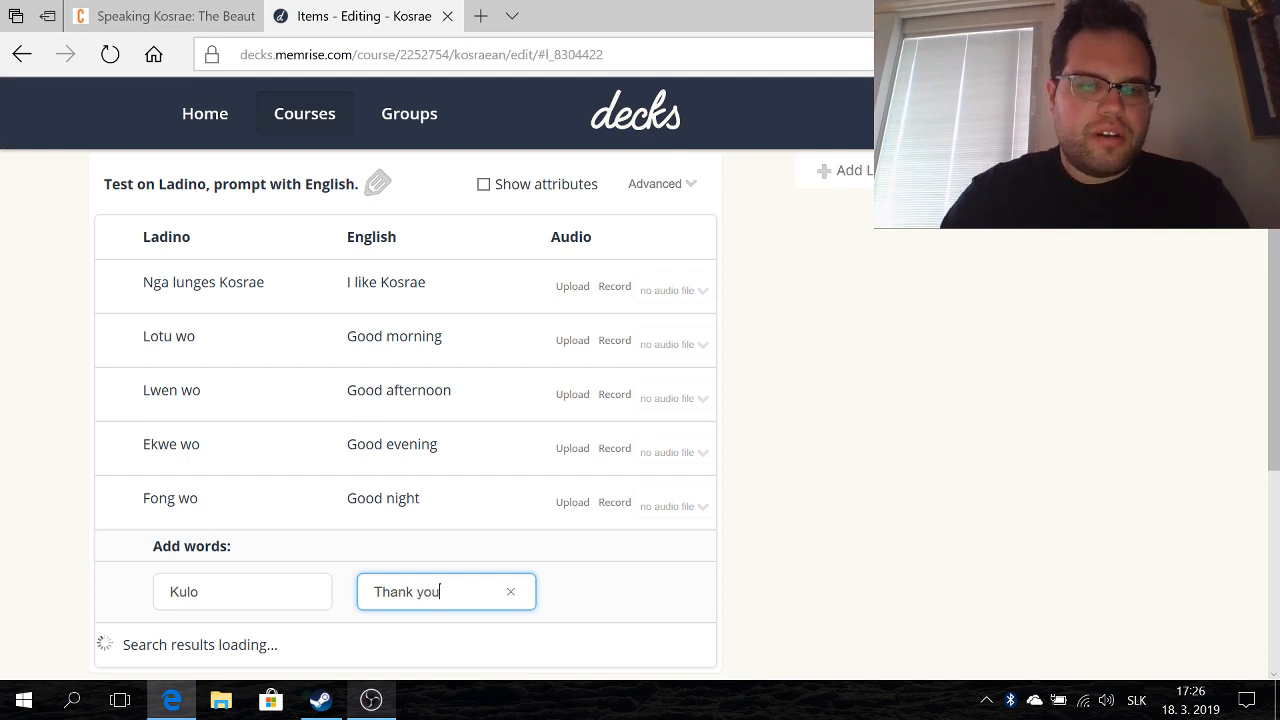
text(ou)
key(Return)
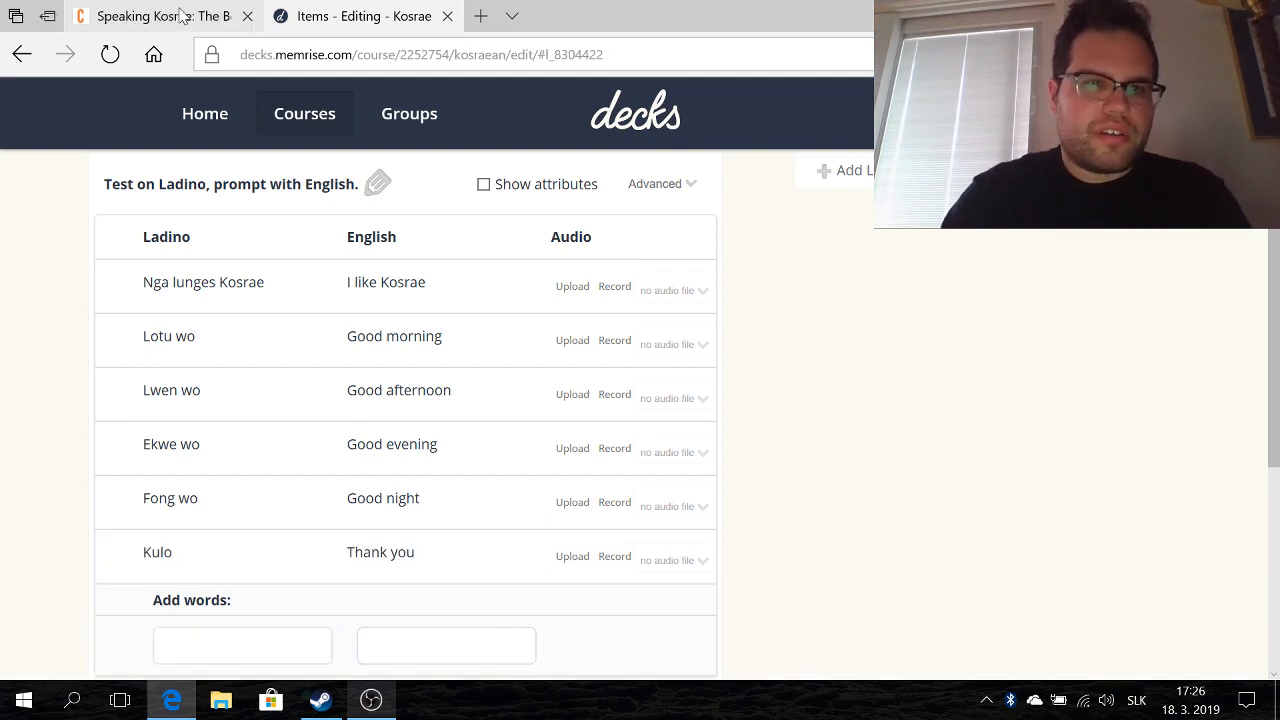
- Enter the article's next Kosraean phrase, "Ke kulang", as a new word and begin its English translation with "You"
click(181, 12)
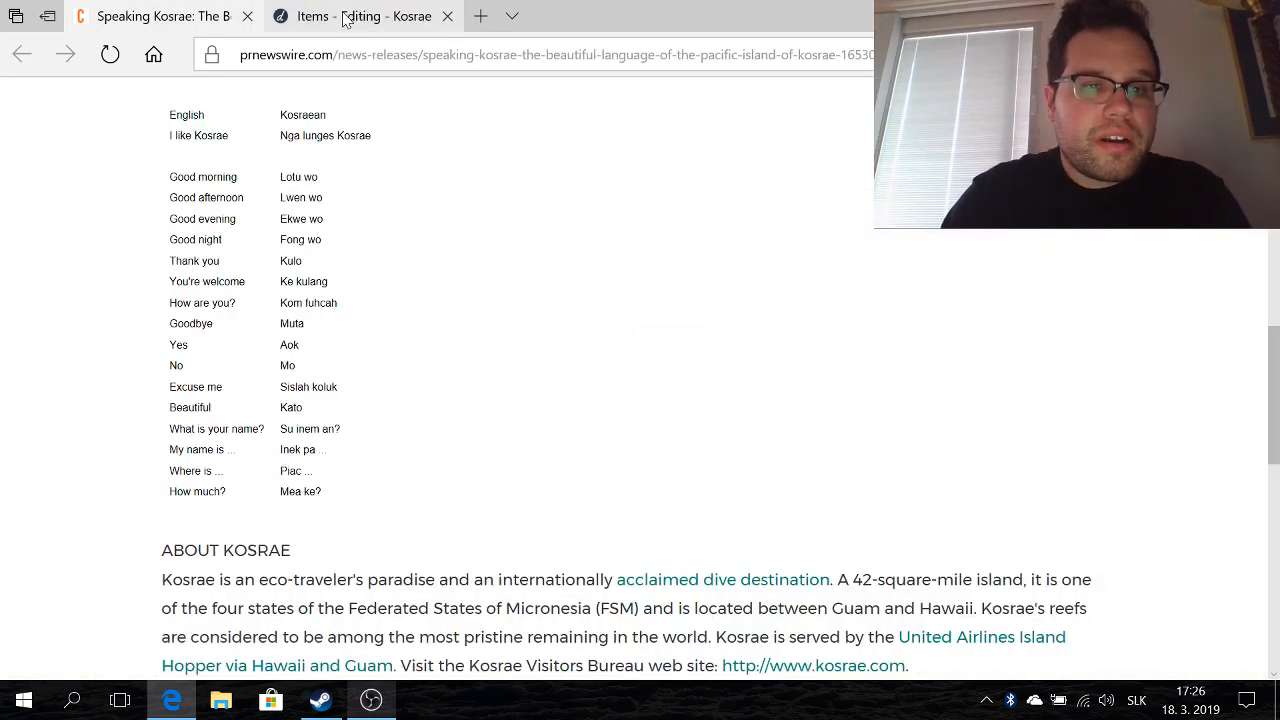
click(345, 16)
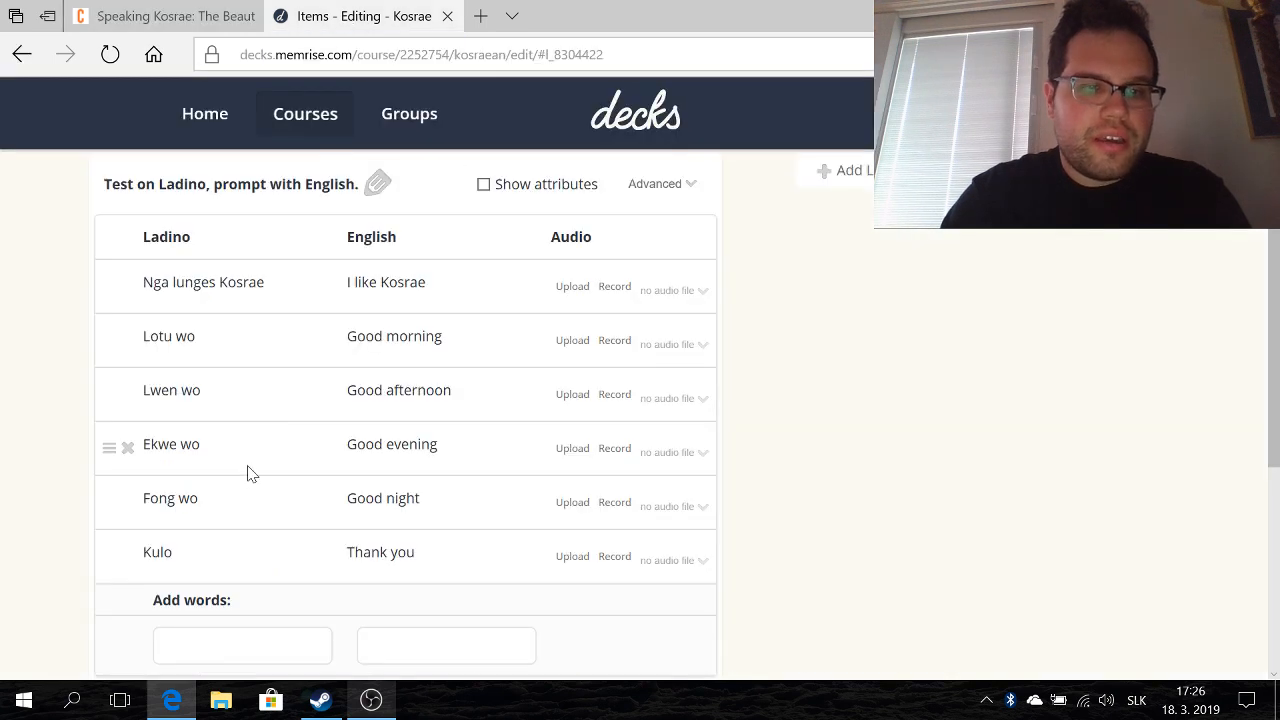
text(Ke kulang)
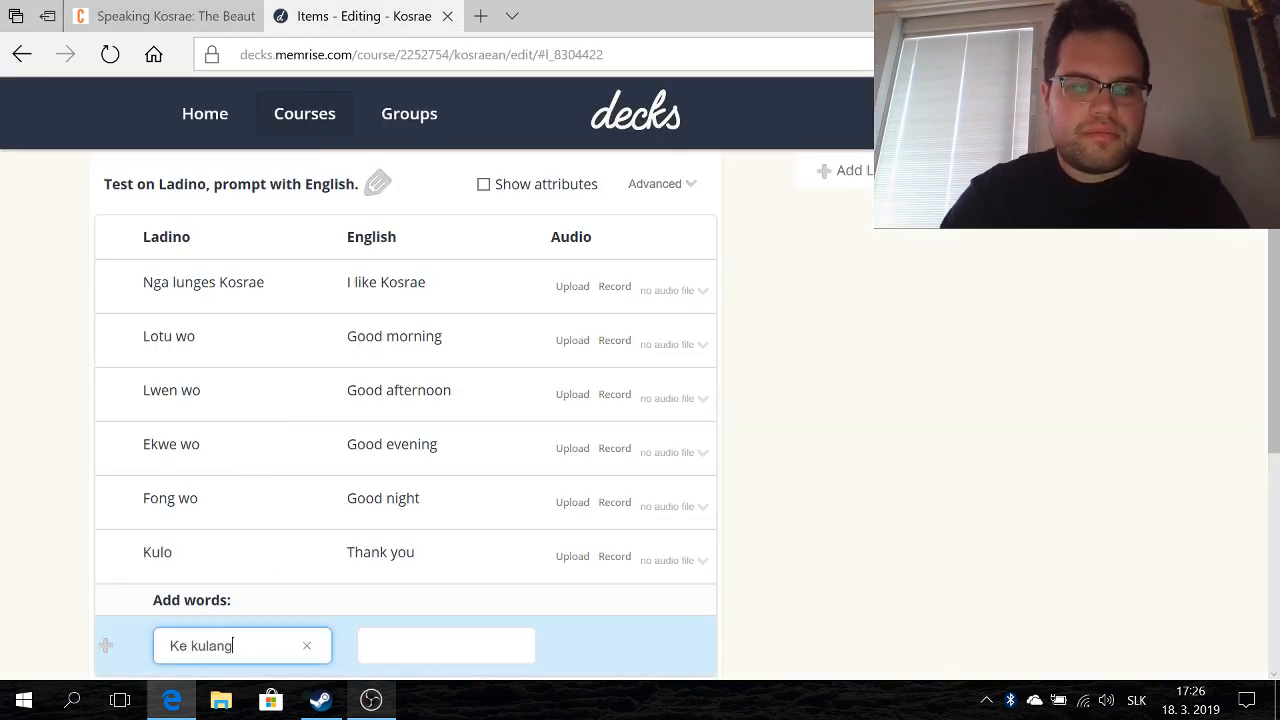
key(Tab)
text(Zou)
key(BackSpace)
key(BackSpace)
key(BackSpace)
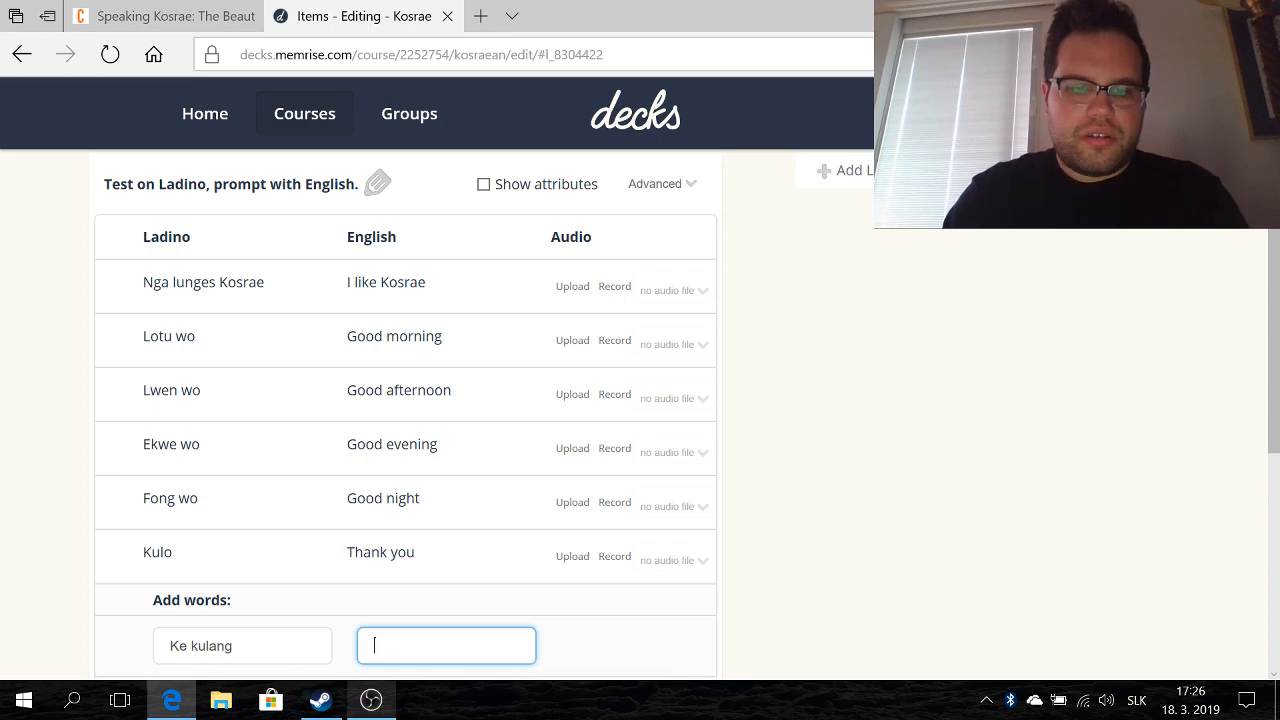
text(You§)
key(BackSpace)
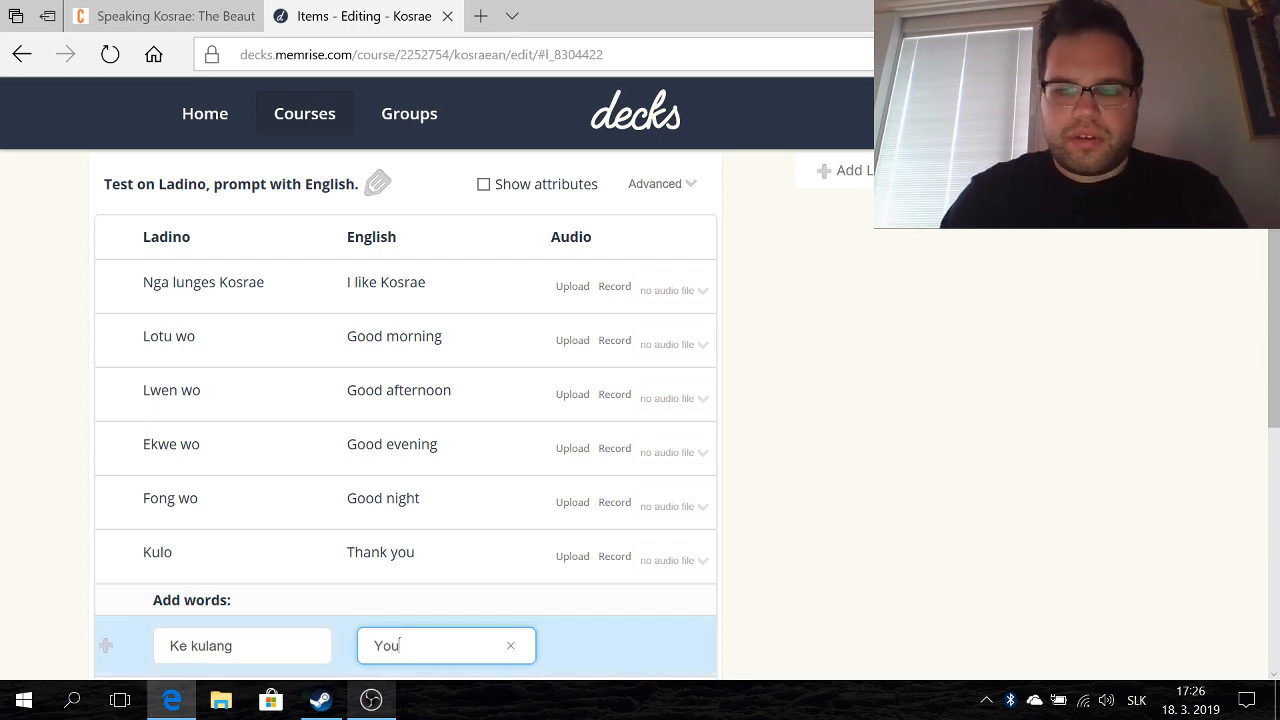
- Switch the keyboard language to English (USA), complete the translation as "You're welcome", and add the "Ke kulang" pair
click(1136, 700)
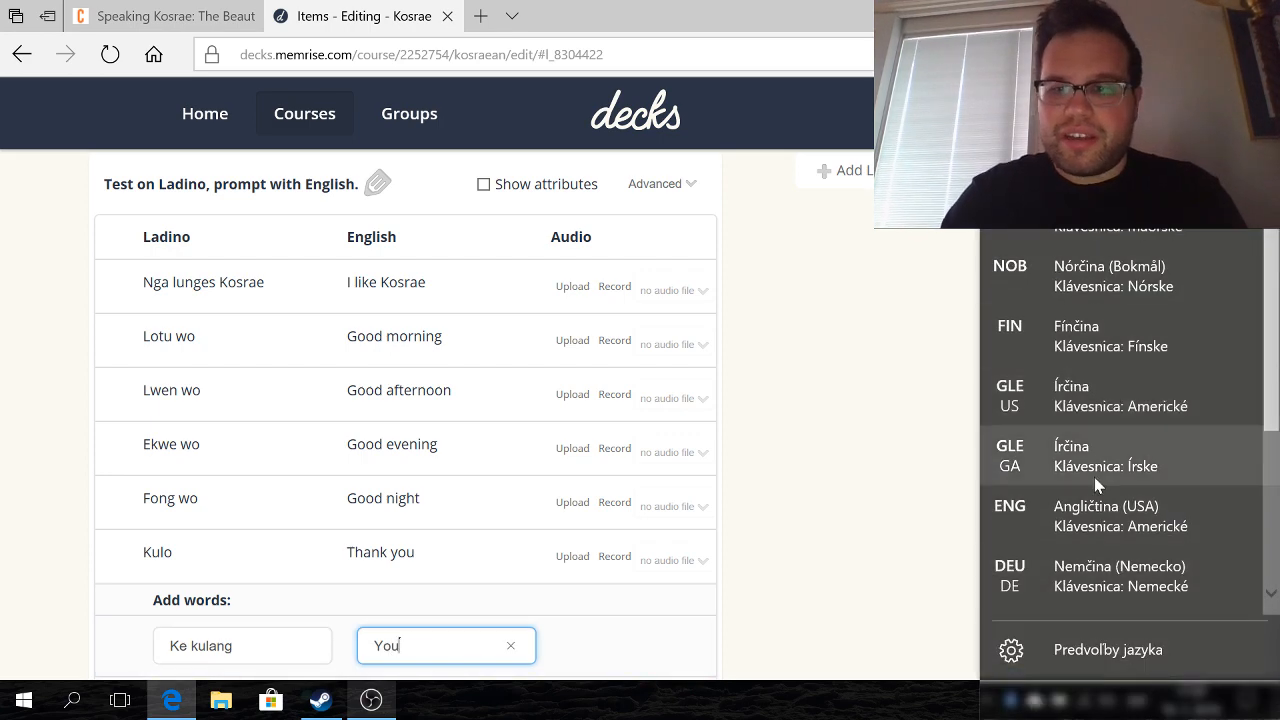
click(1094, 478)
text('re welcome)
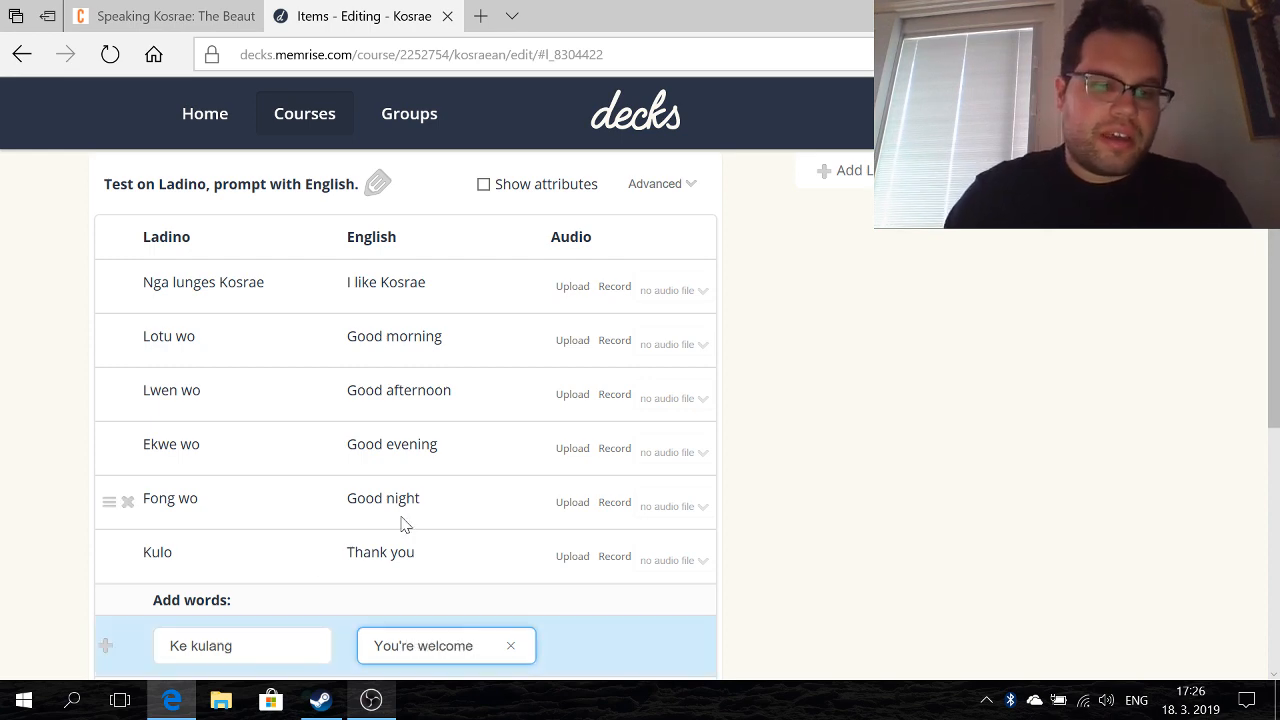
click(108, 647)
scroll(108, 652, down, 1)
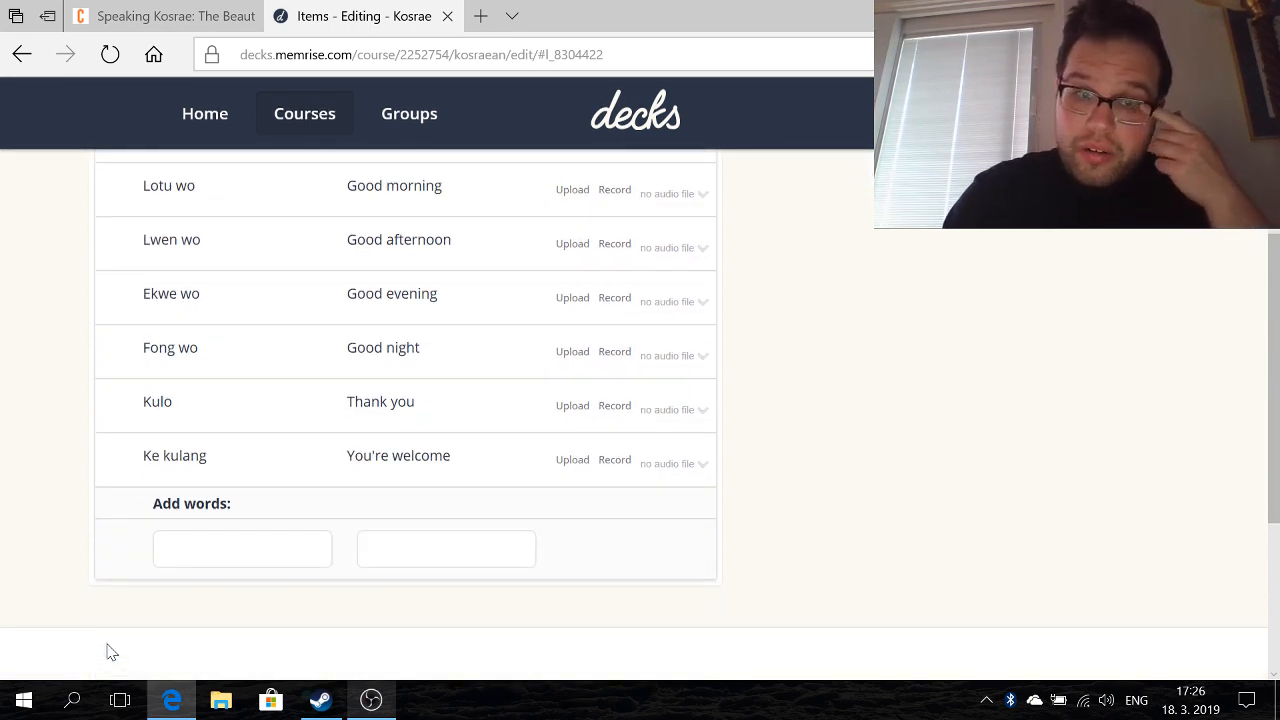
- Enter the article's next Kosraean phrase, "Kom fuhcah", as a new word, checking its spelling against the article
click(149, 10)
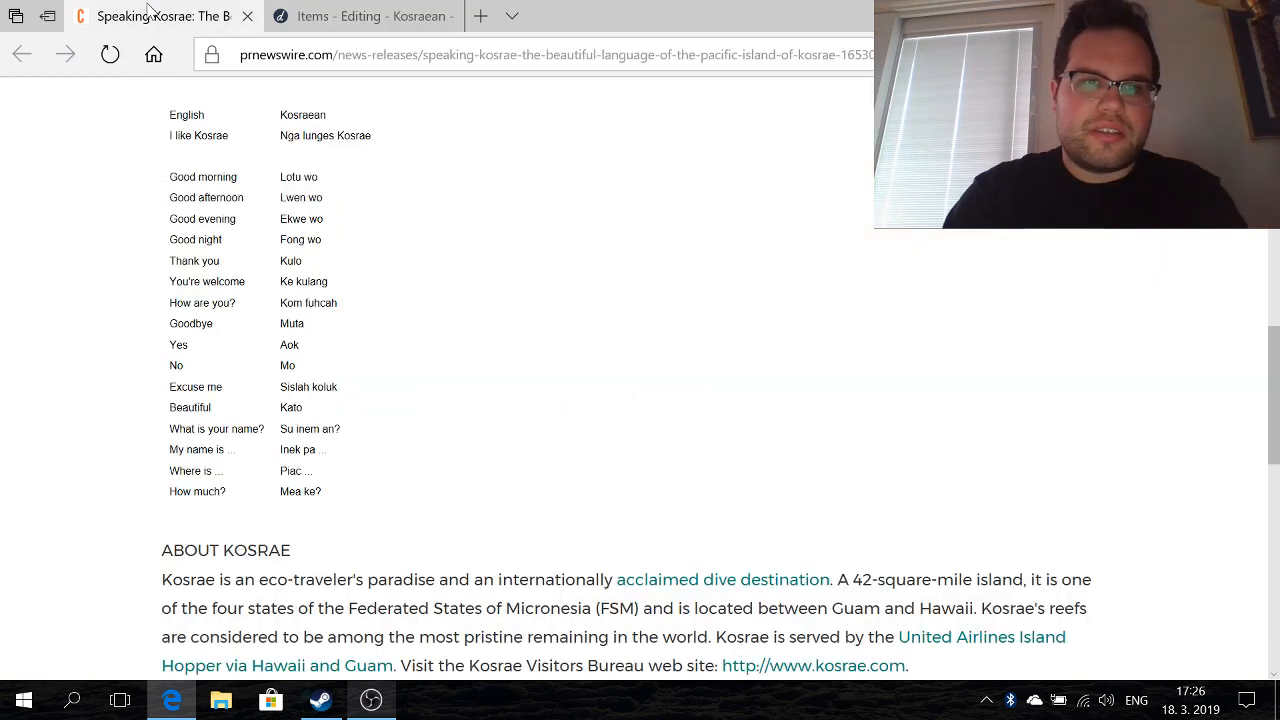
click(358, 16)
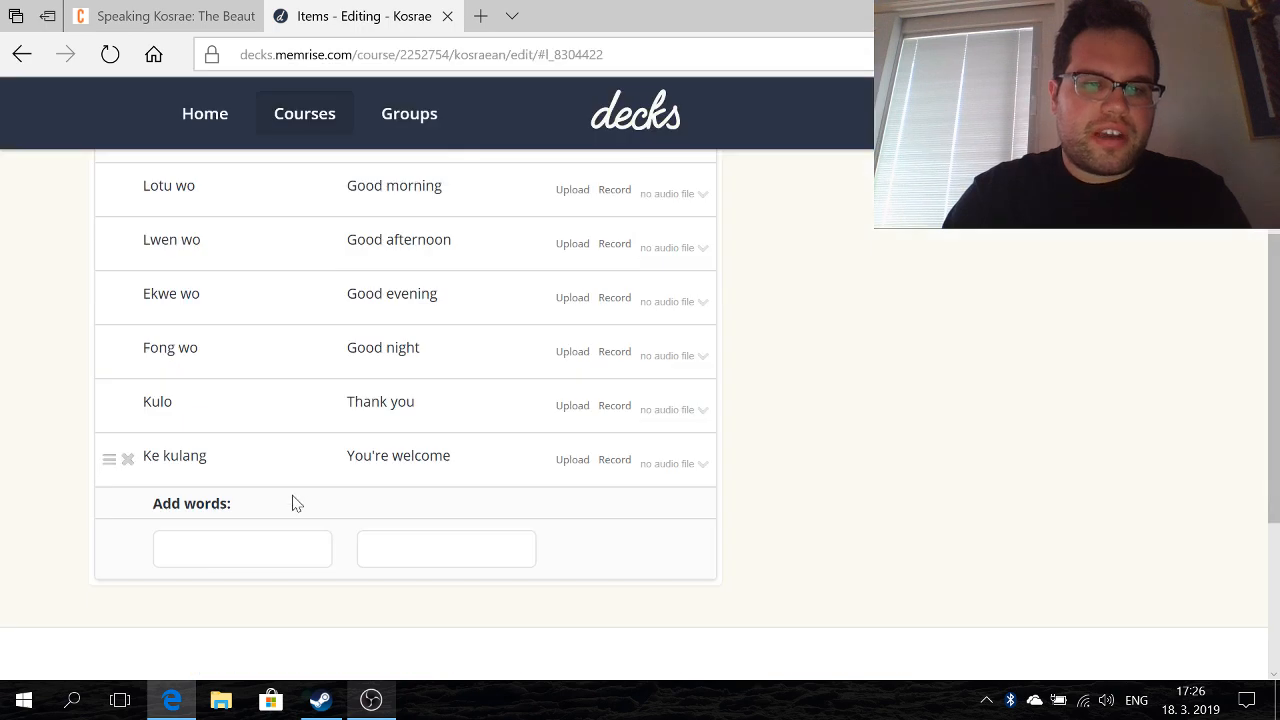
click(240, 548)
text(Kom)
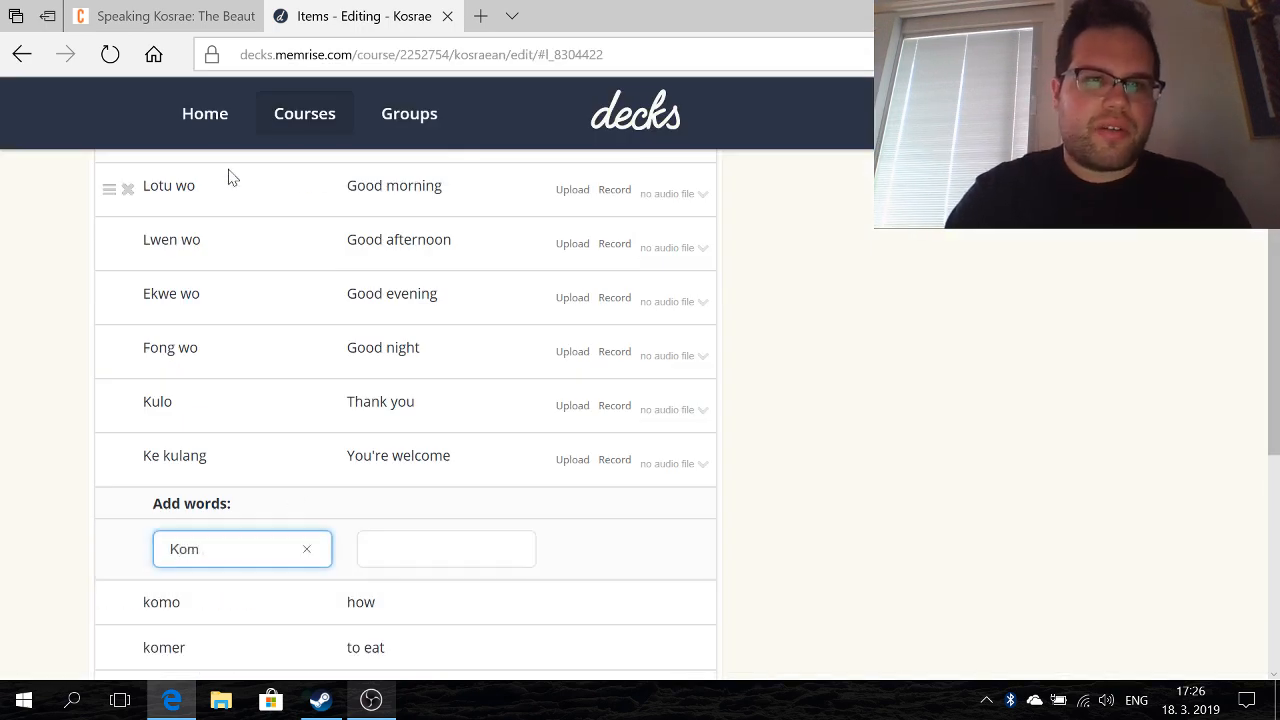
click(170, 20)
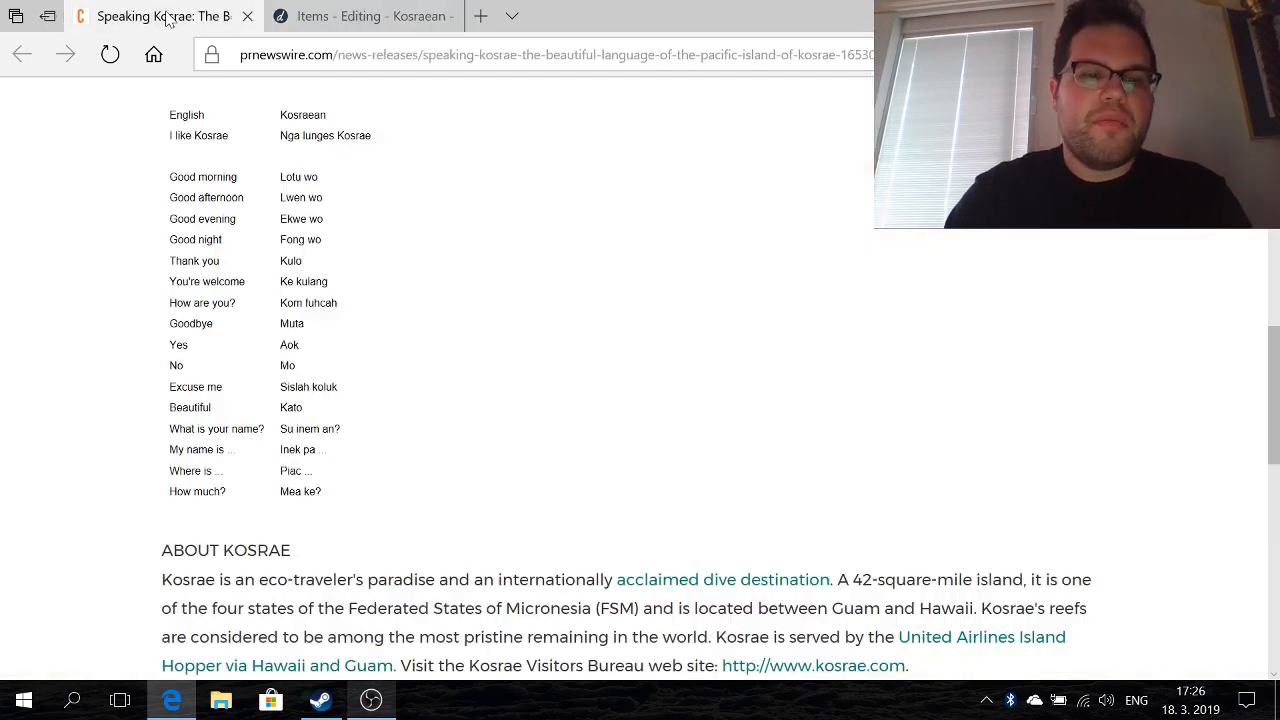
click(338, 16)
text(fuhcah)
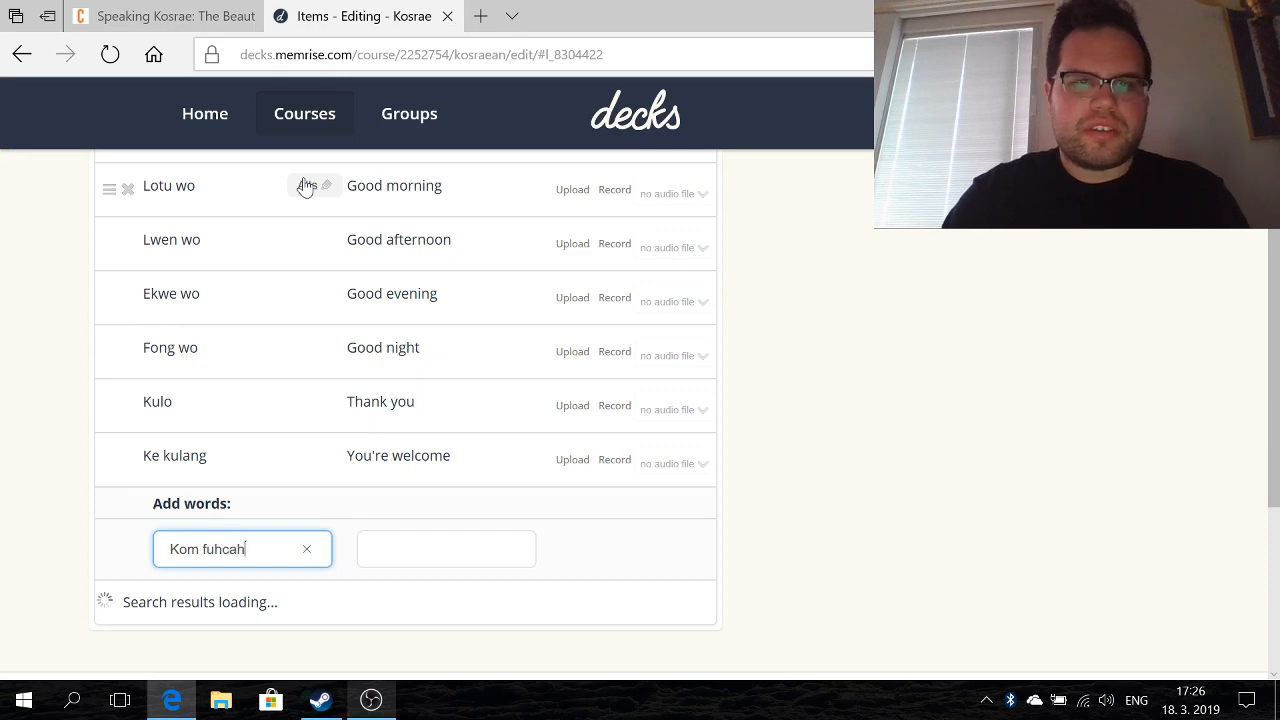
- Add the "Kom fuhcah" pair with the translation "How are you?", and append a question mark to the Kosraean phrase
click(198, 15)
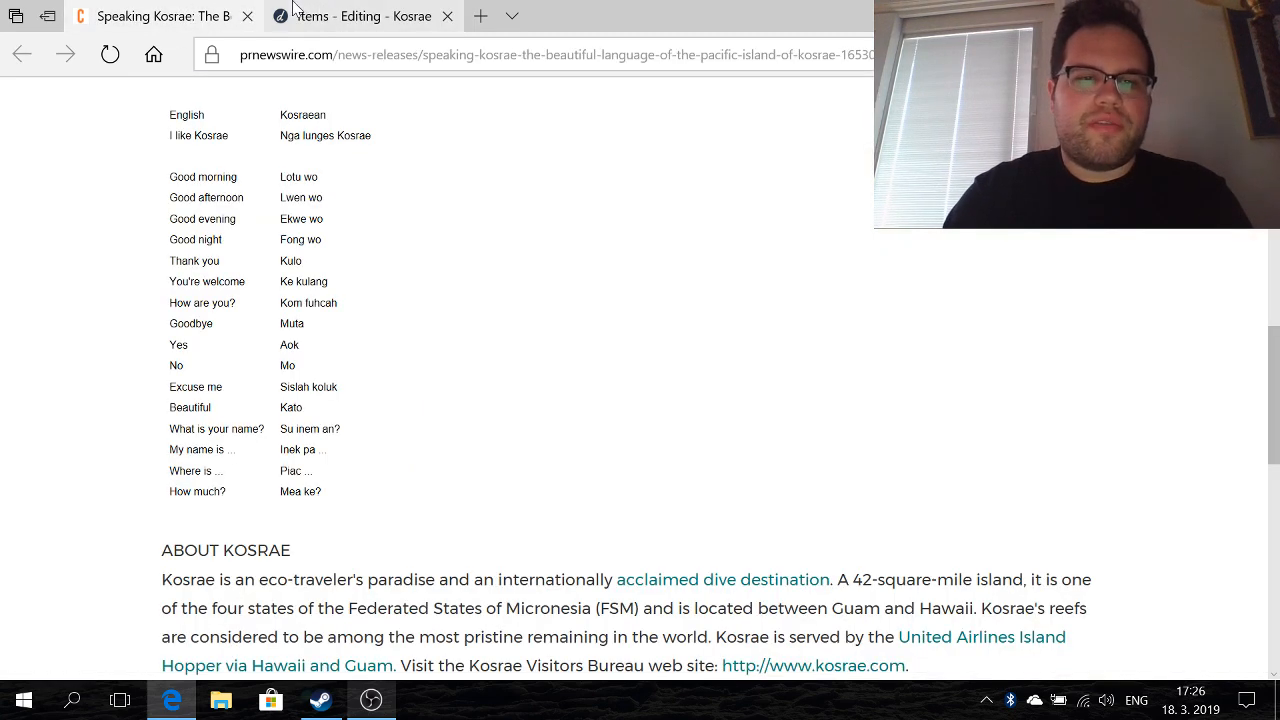
click(293, 10)
key(Tab)
text(How )
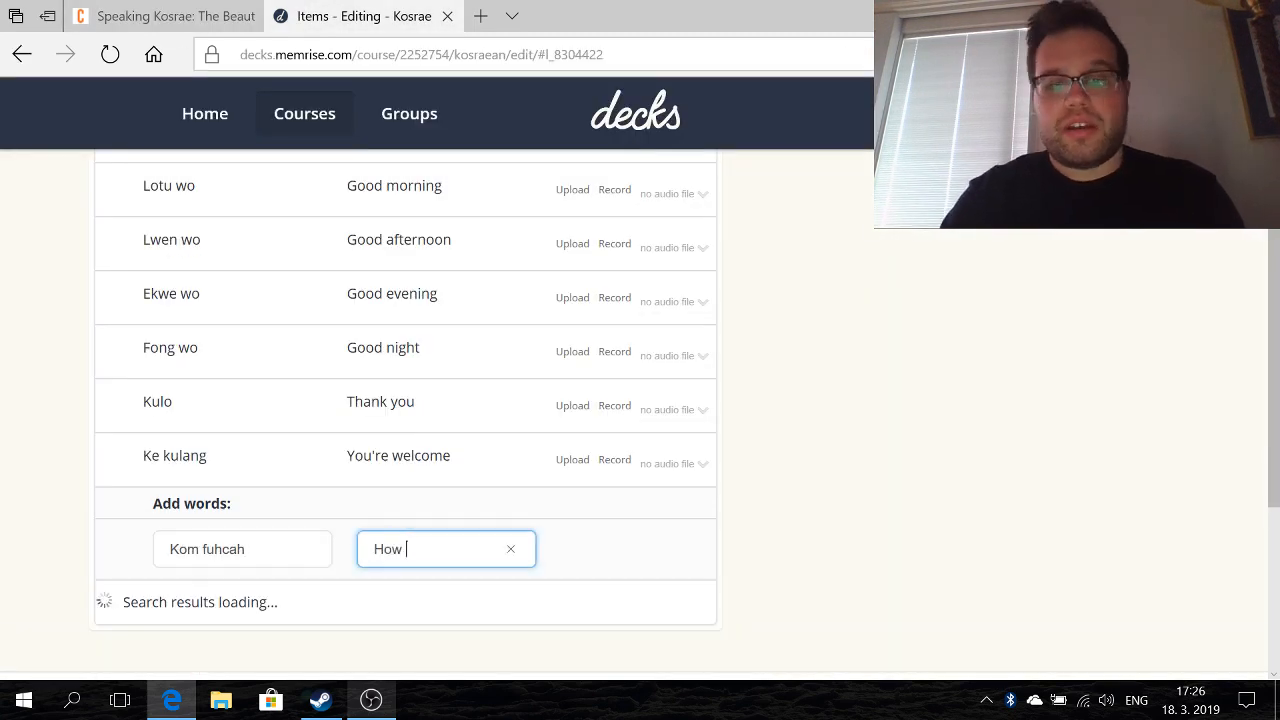
text(are you?)
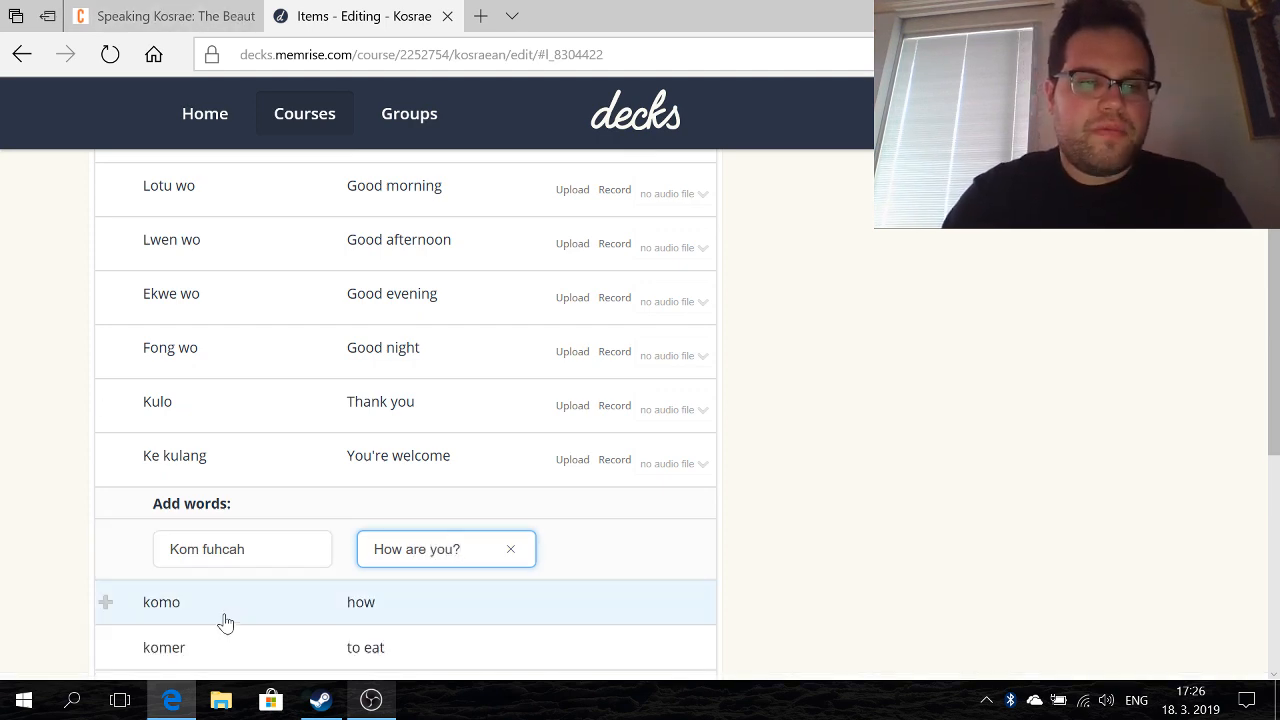
click(165, 12)
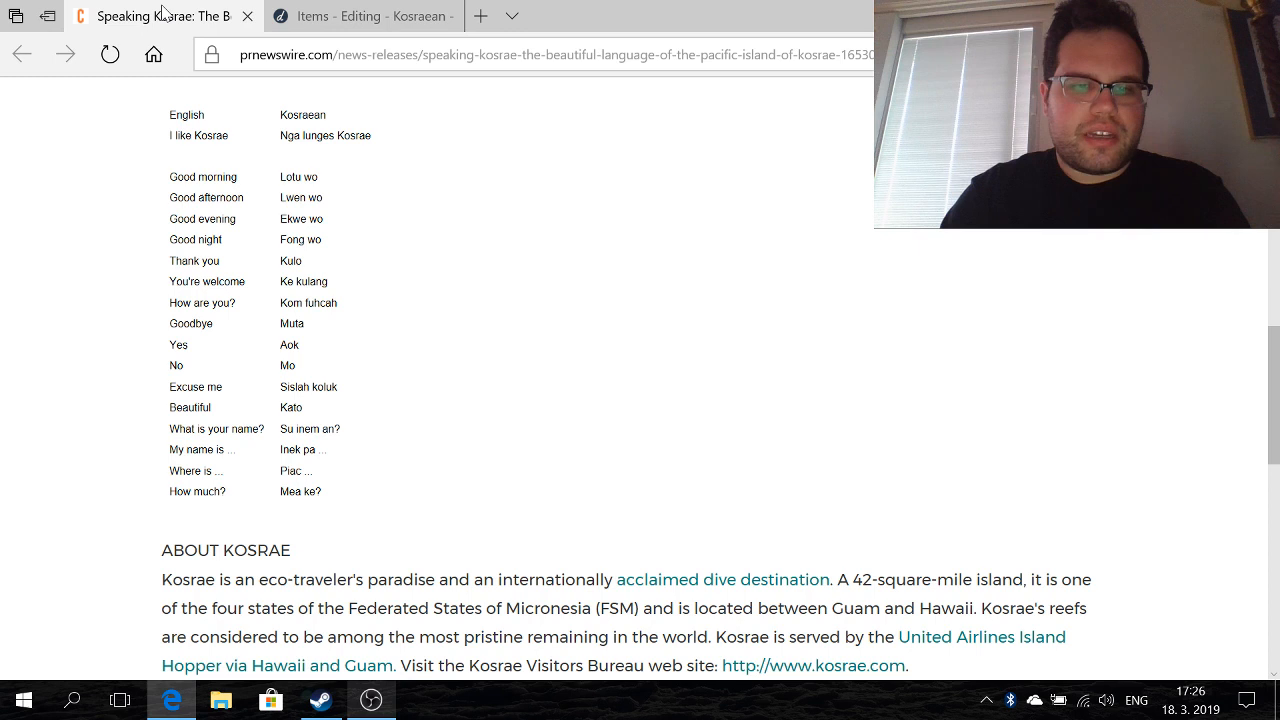
click(385, 18)
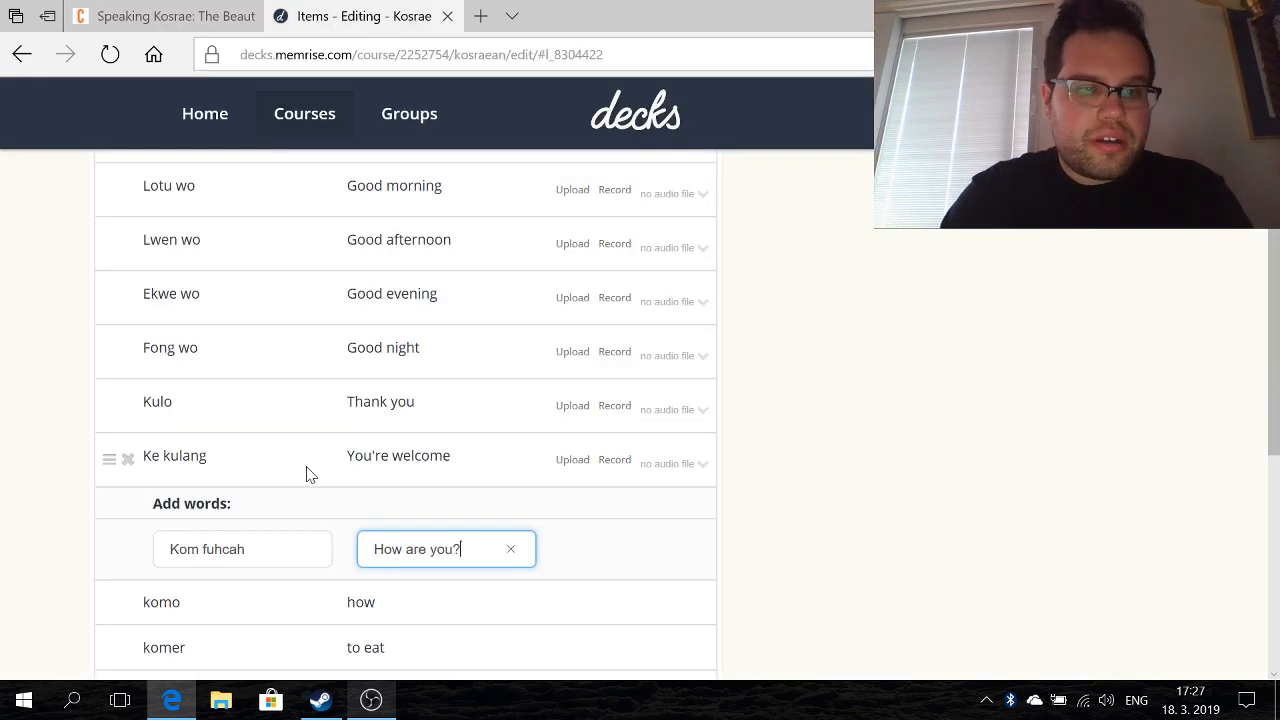
click(106, 550)
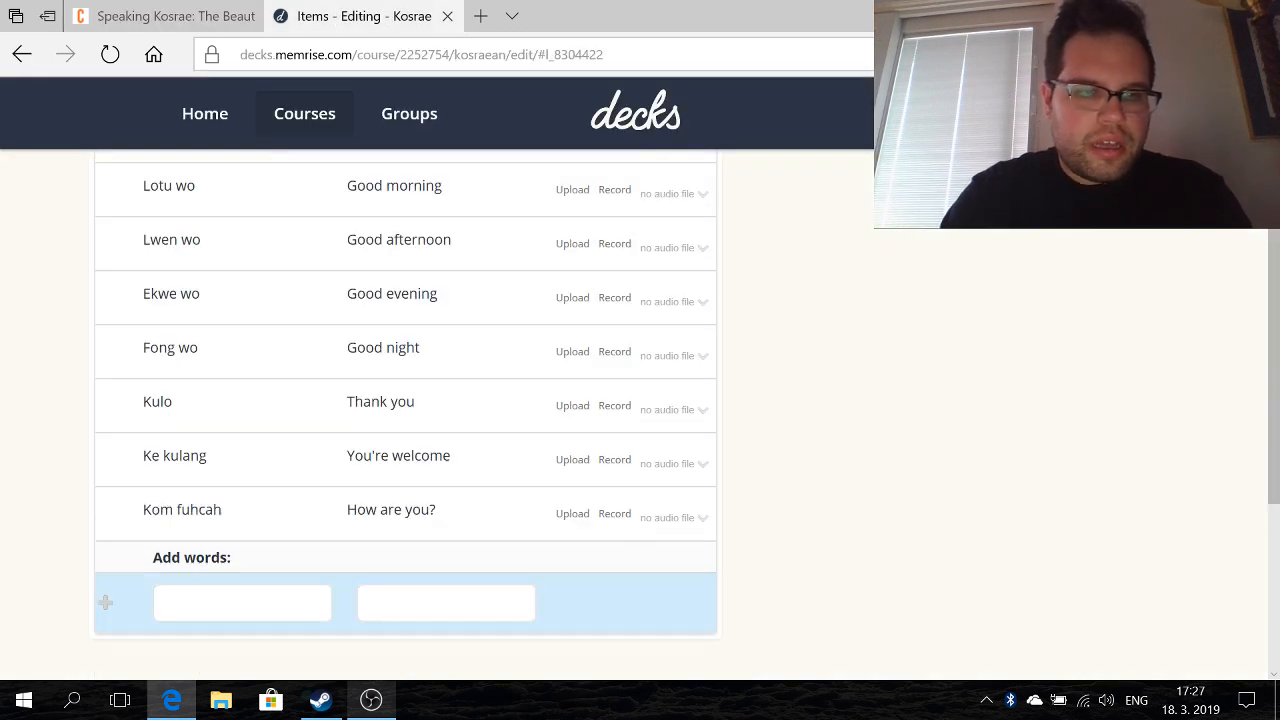
click(236, 515)
- Add the article's next word pair, "Muta" with the English translation "Goodbye"
click(160, 16)
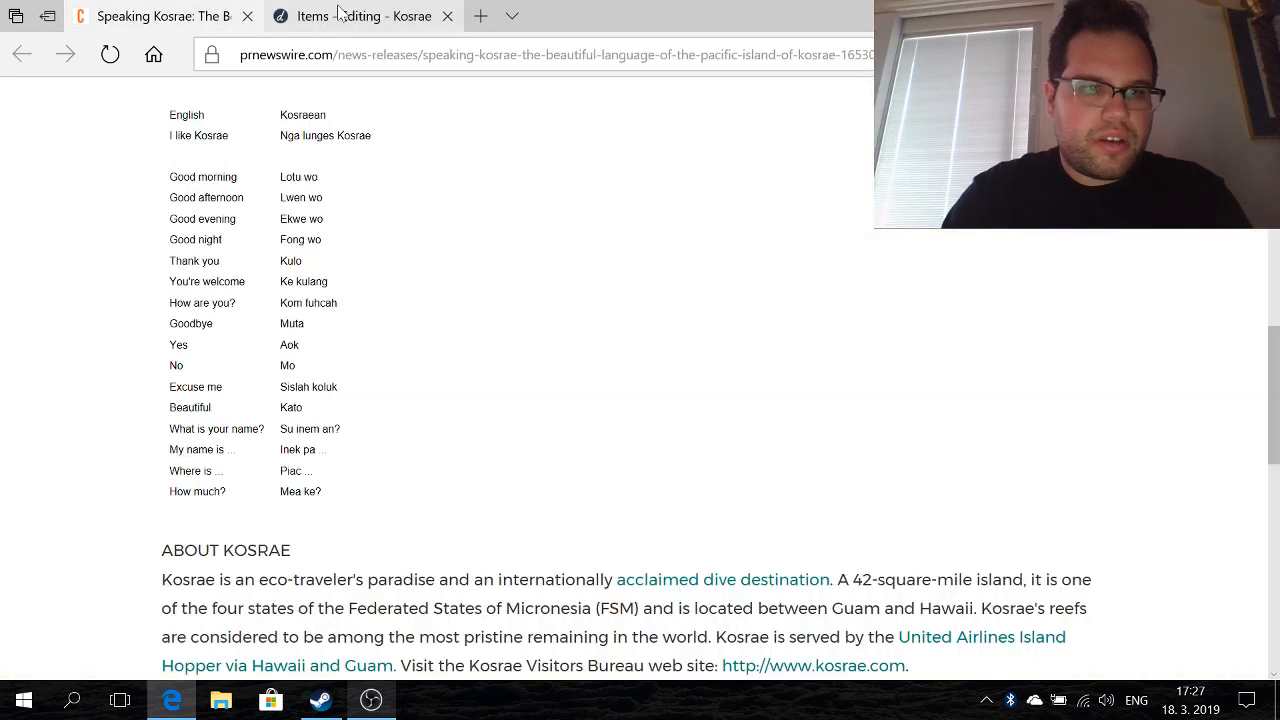
click(375, 14)
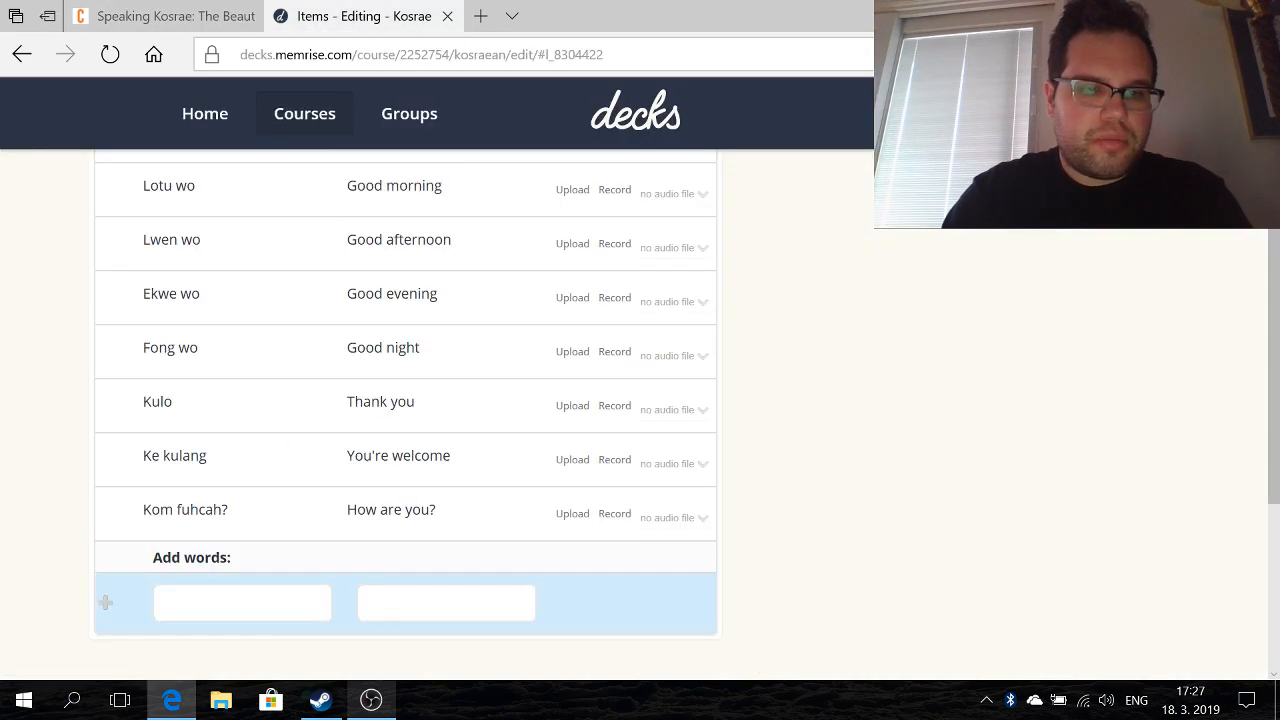
click(176, 603)
text(Muta)
key(Tab)
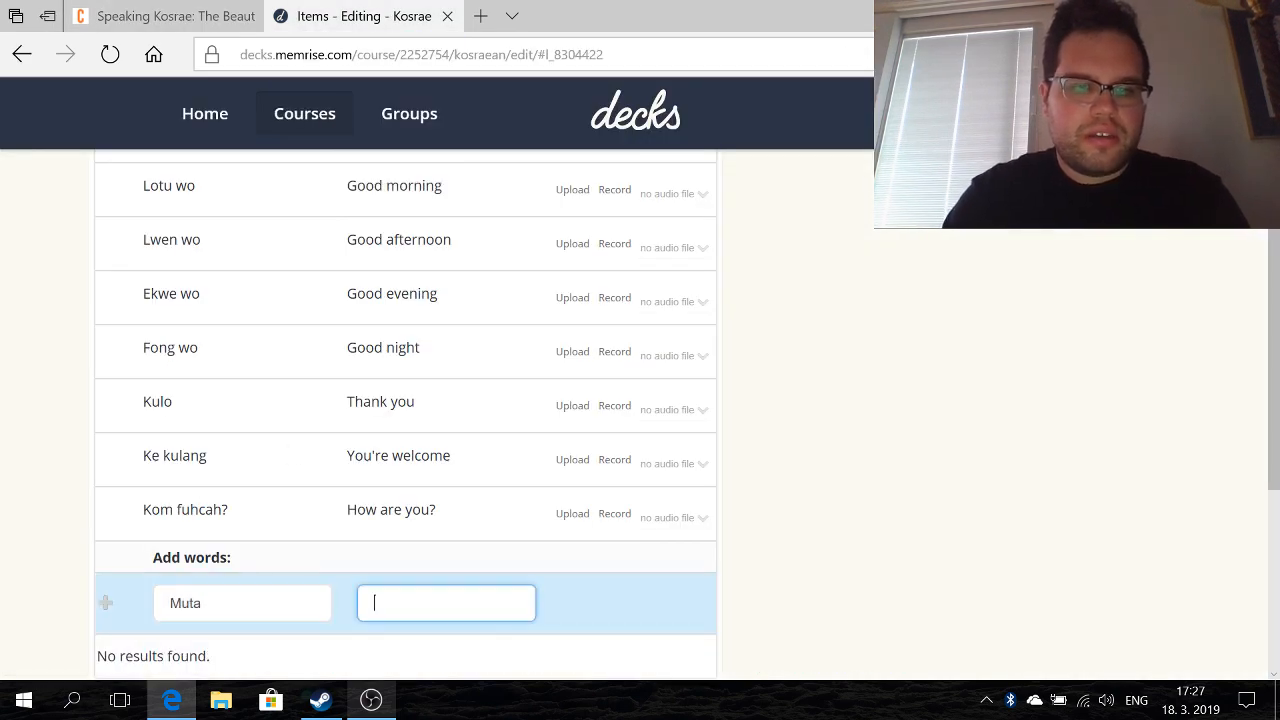
text(Goodbye)
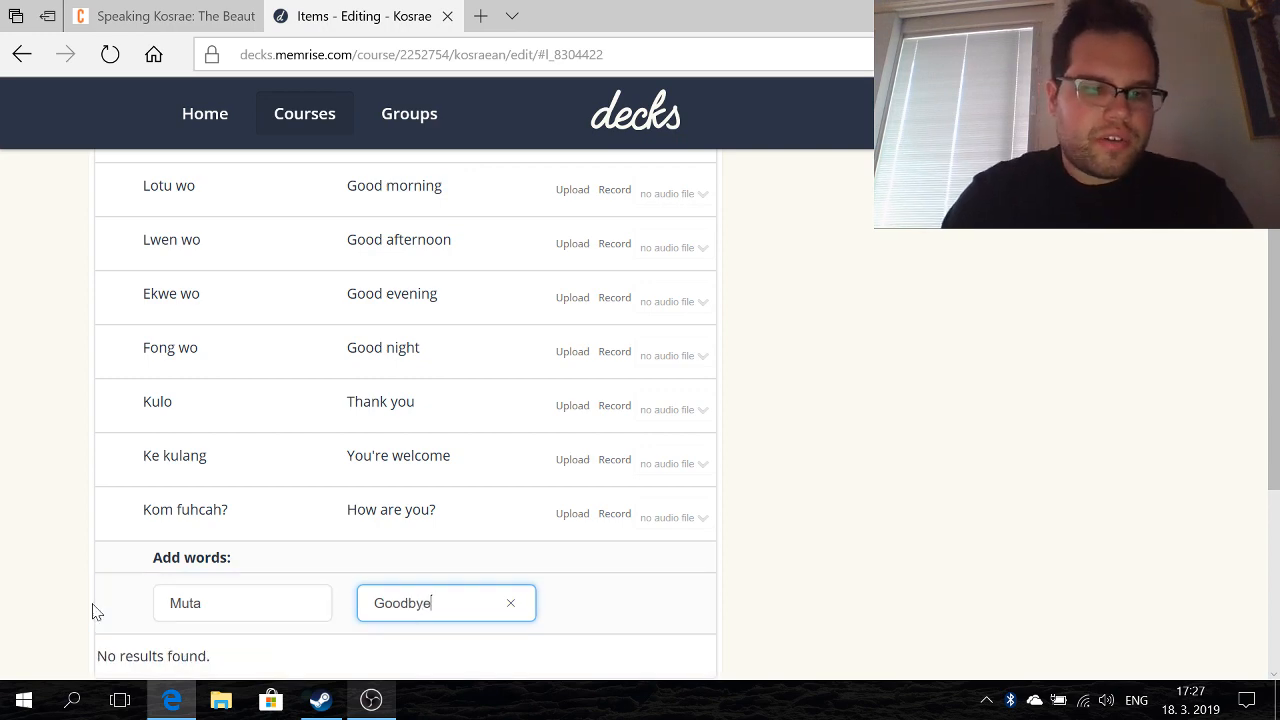
click(114, 612)
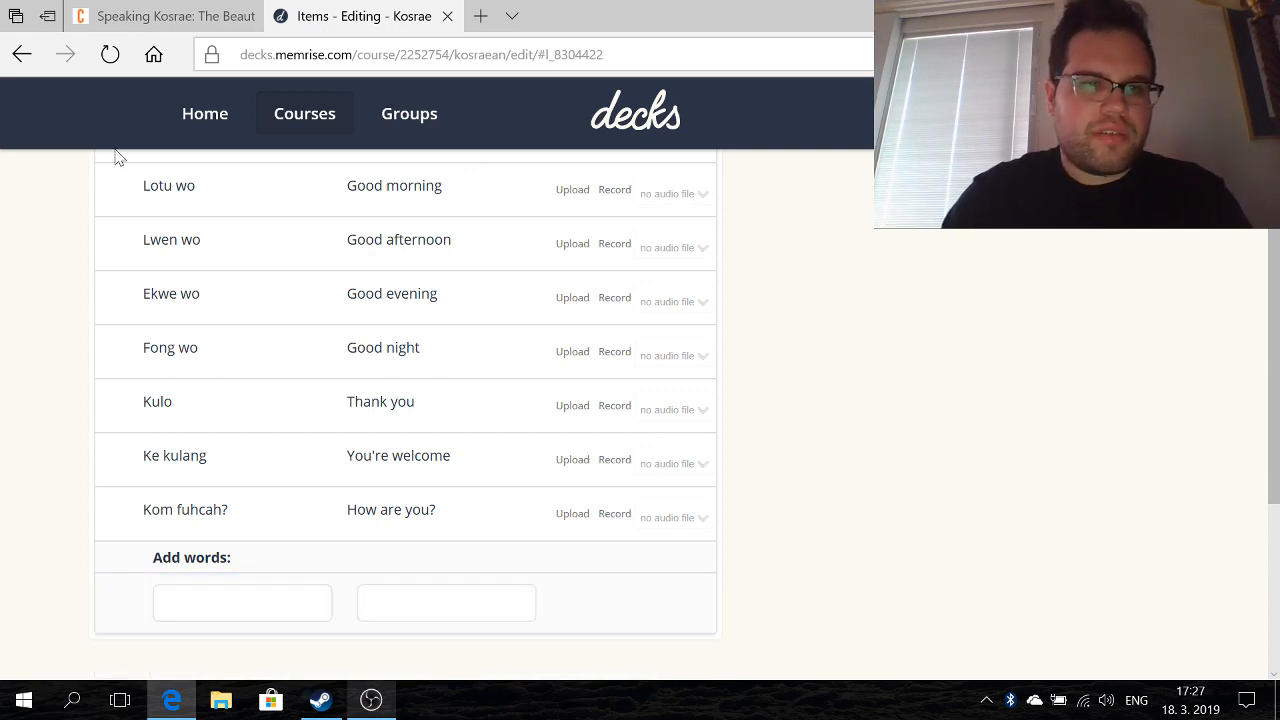
- Add the article's next word pair, "Aok" with the English translation "Yes"
click(185, 12)
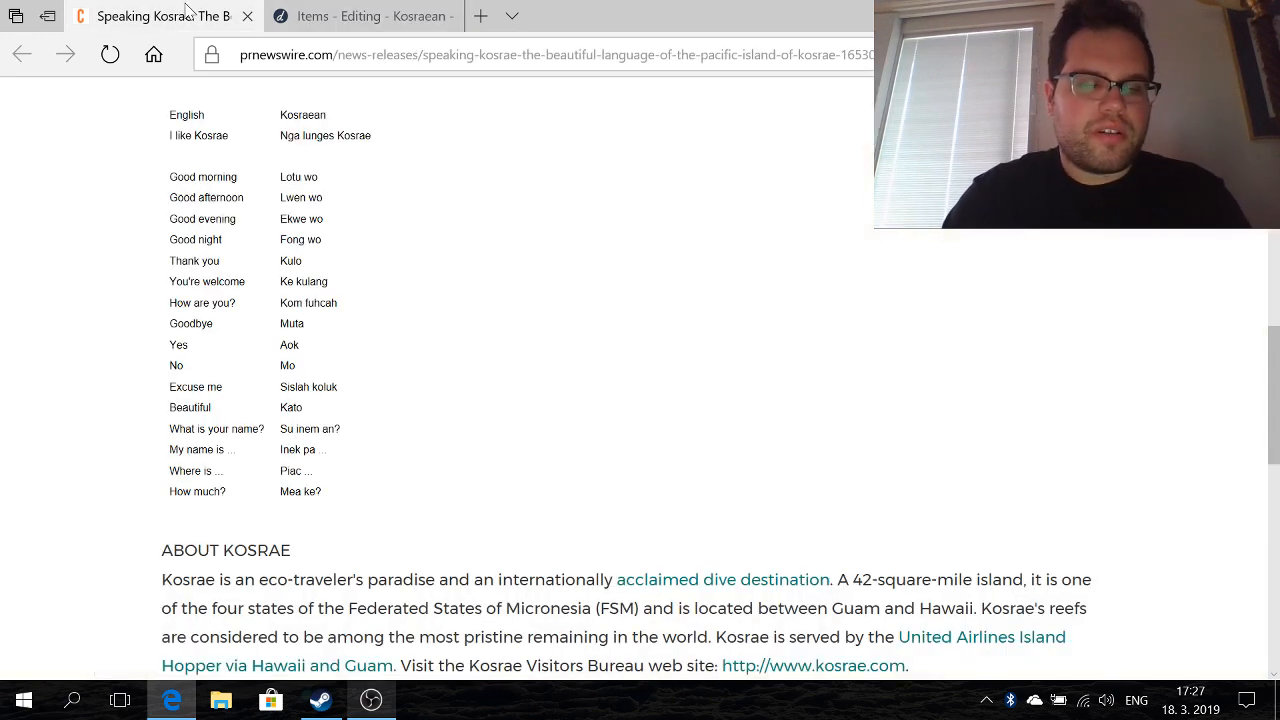
click(372, 12)
text(A)
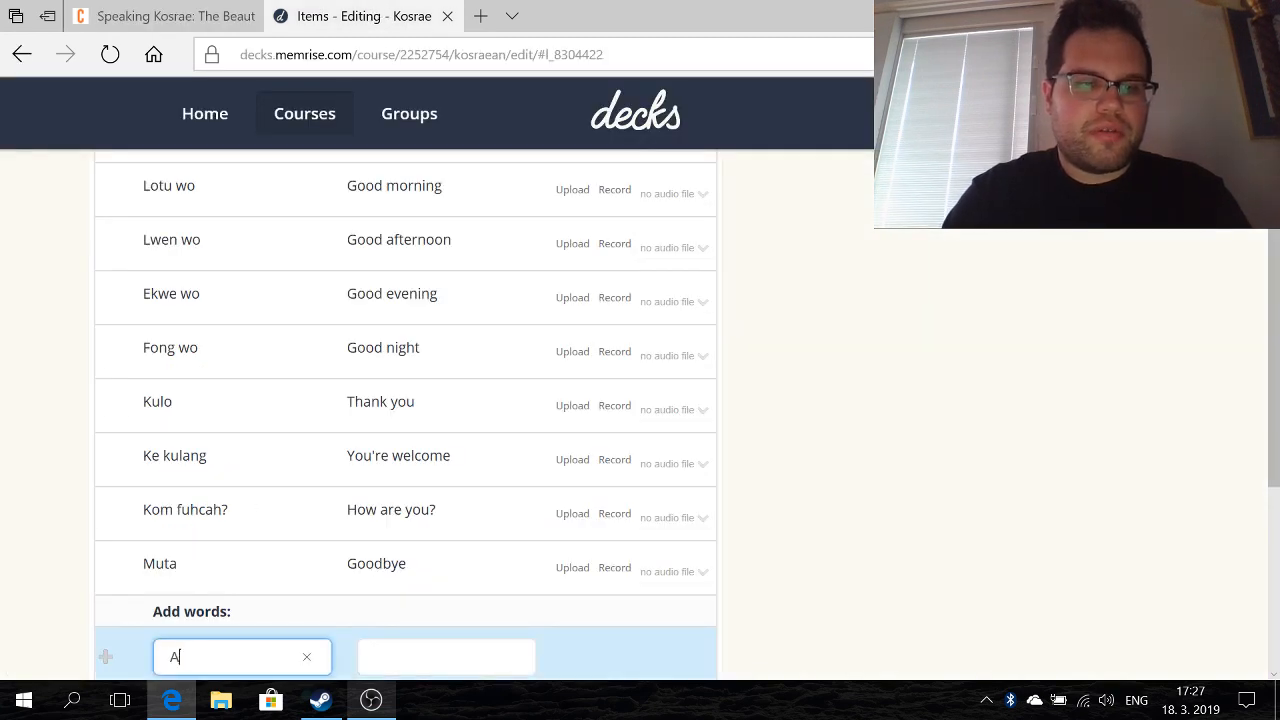
text(ok)
key(ctrl+Tab)
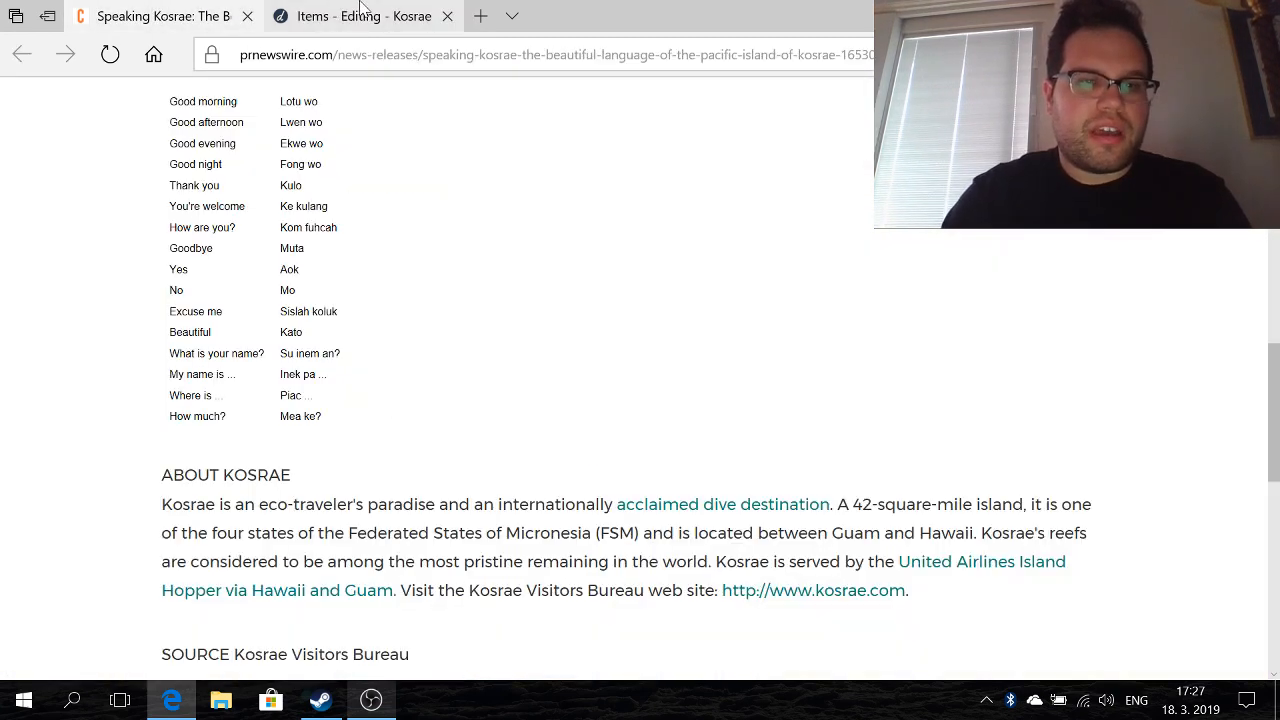
key(ctrl+Tab)
key(Tab)
text(Y)
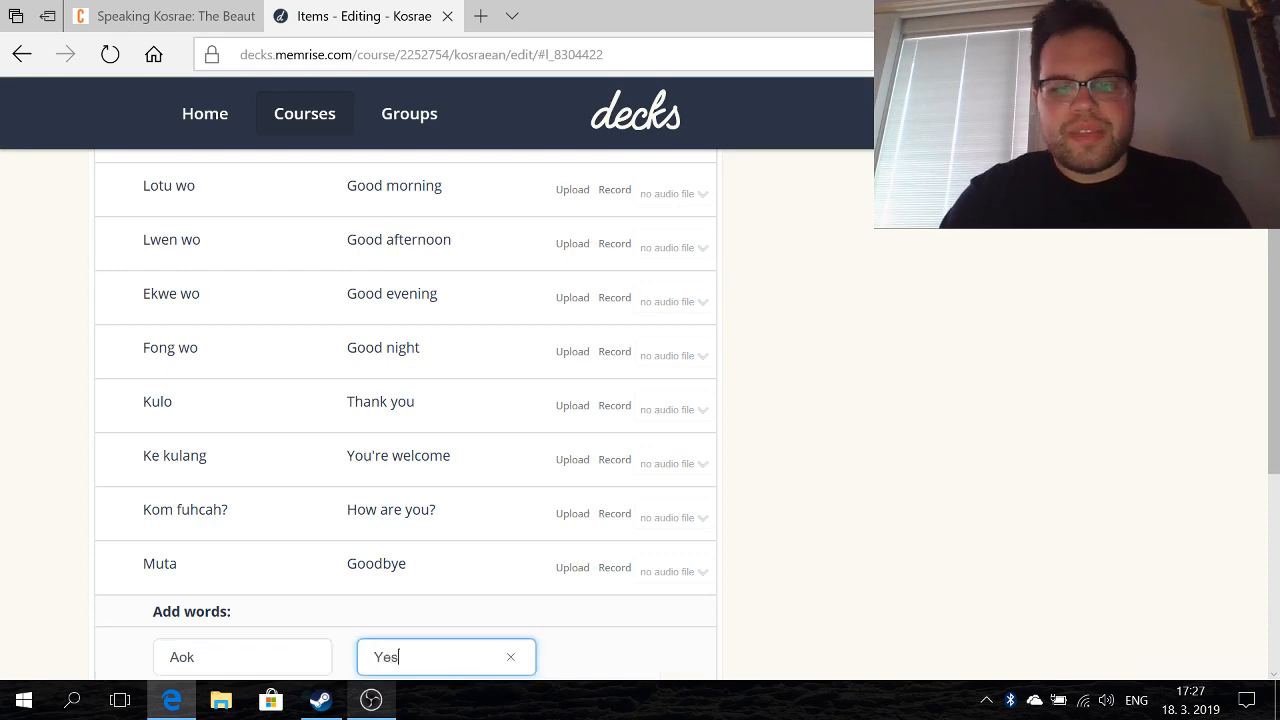
text(es)
key(Return)
- Add the word pair "Mo" with the English translation "No", checking it against the article
scroll(110, 663, down, 2)
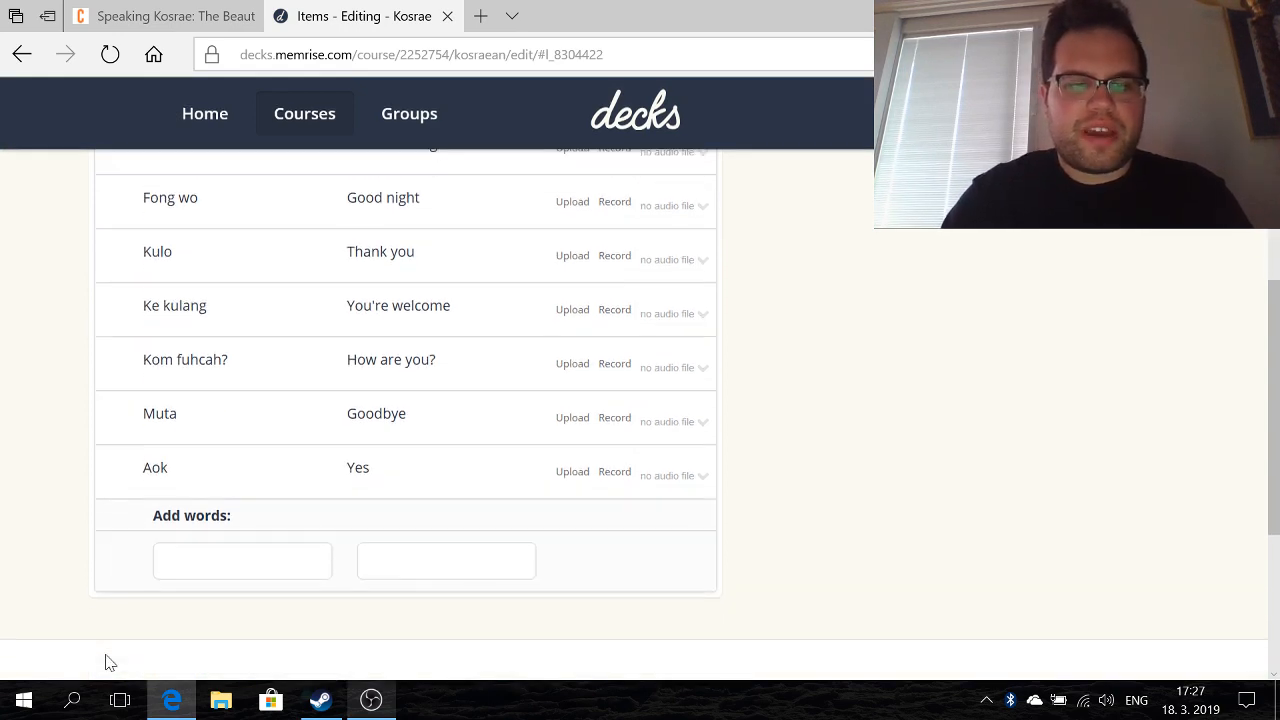
key(ctrl+Tab)
key(ctrl+Tab)
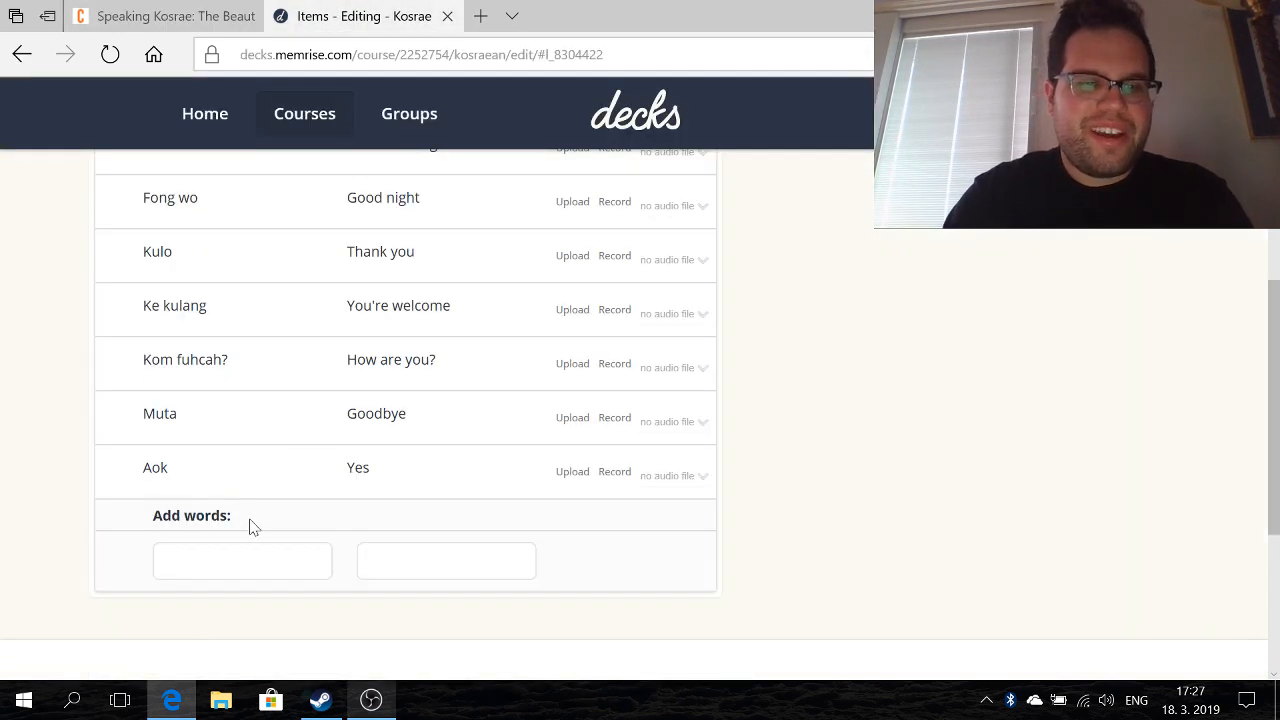
click(170, 561)
text(Mo)
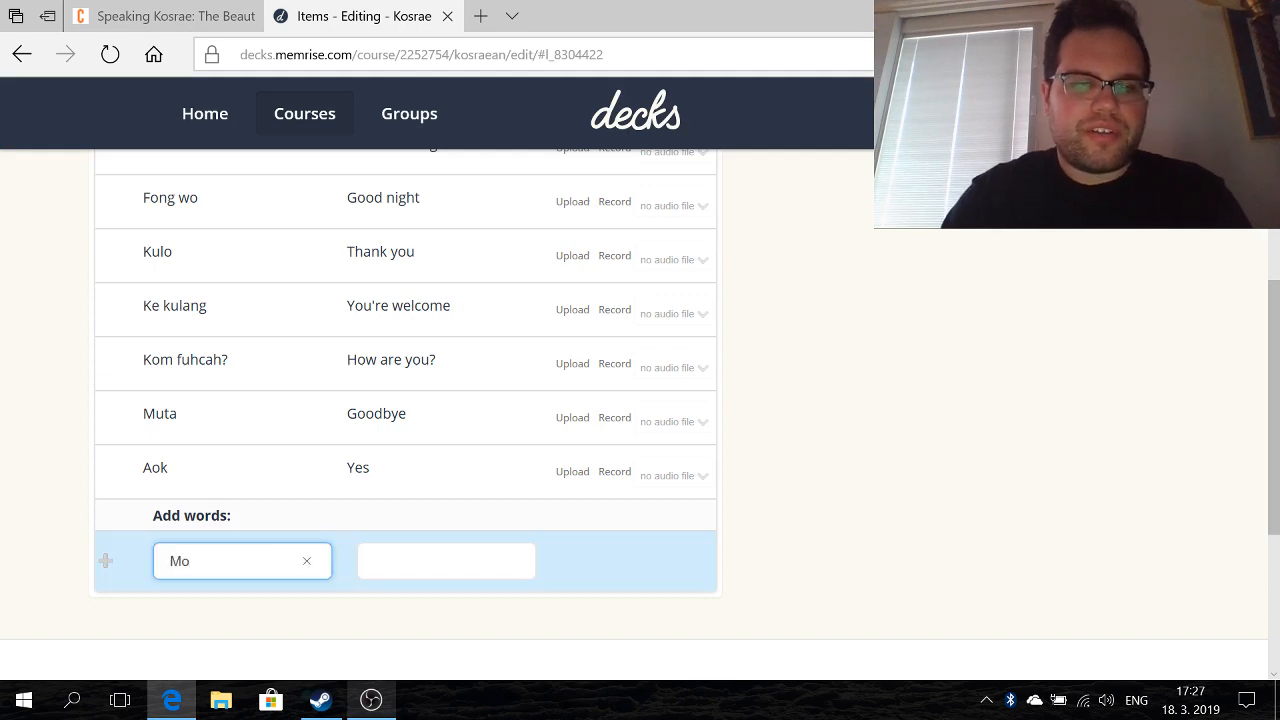
key(Tab)
text(No)
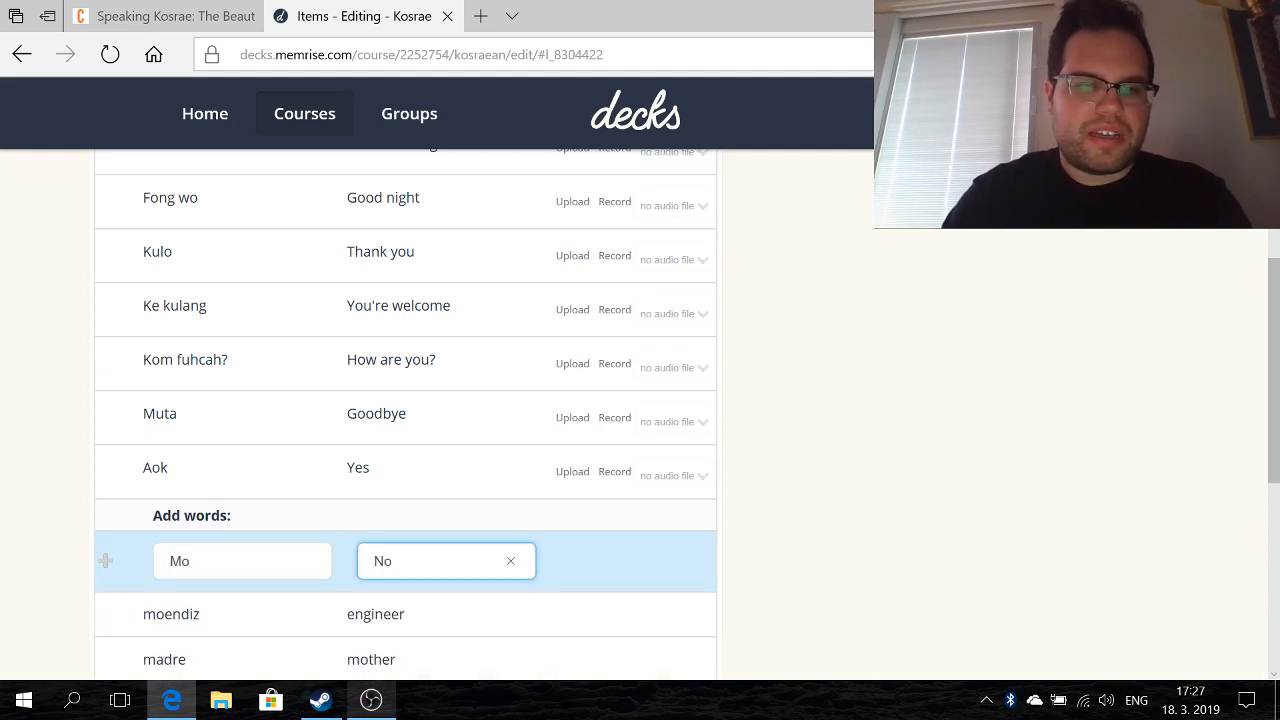
click(215, 12)
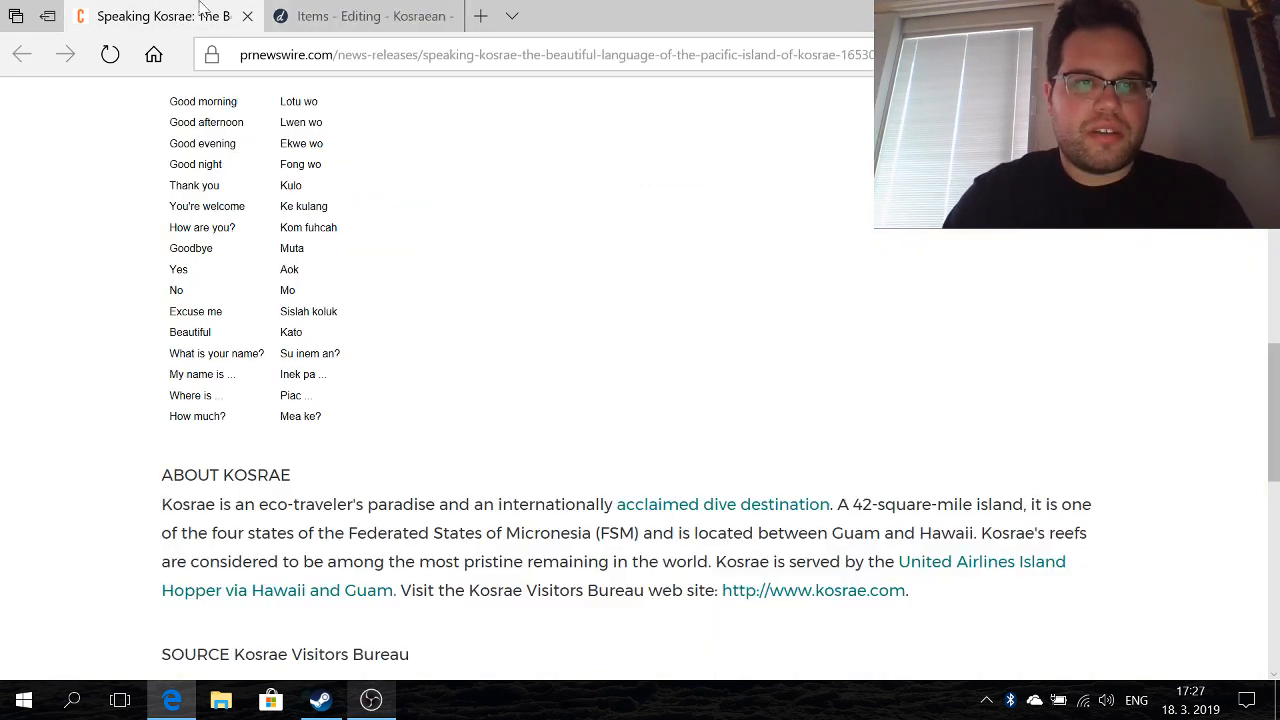
click(310, 12)
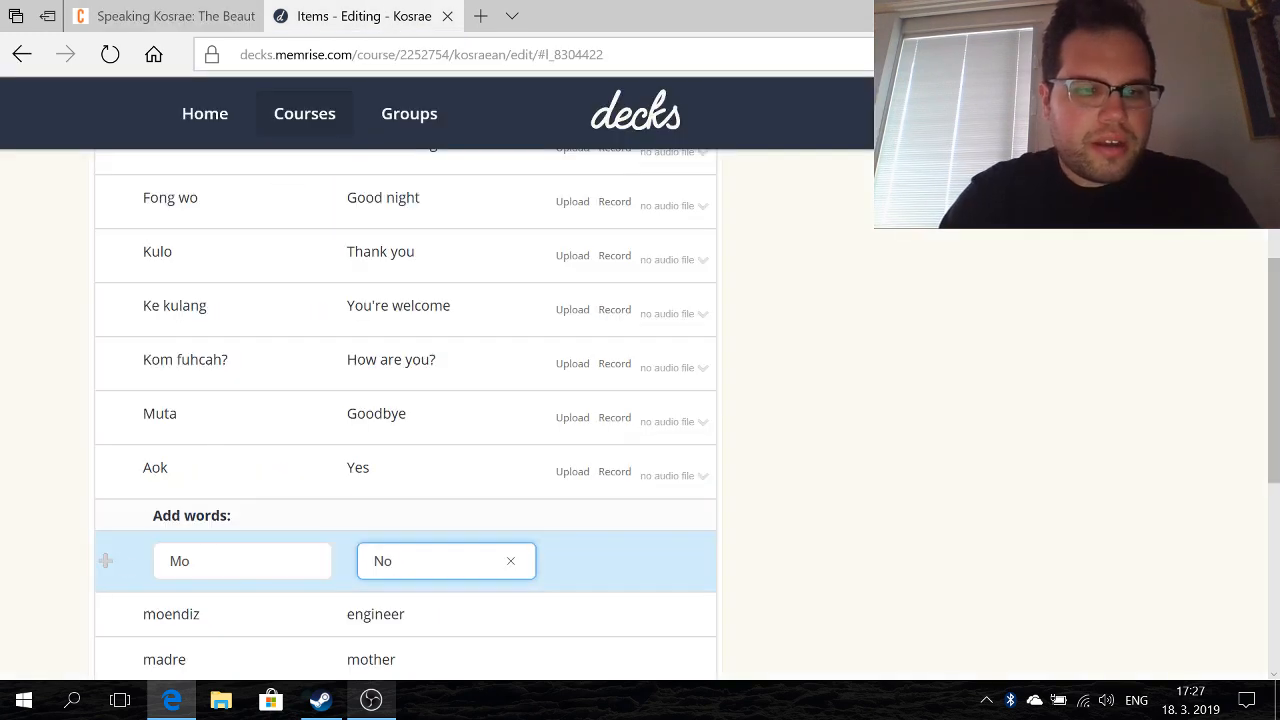
key(Return)
- Enter the article's next Kosraean phrase, "Sislah koluk", as a new word
scroll(109, 569, up, 2)
scroll(109, 569, up, 2)
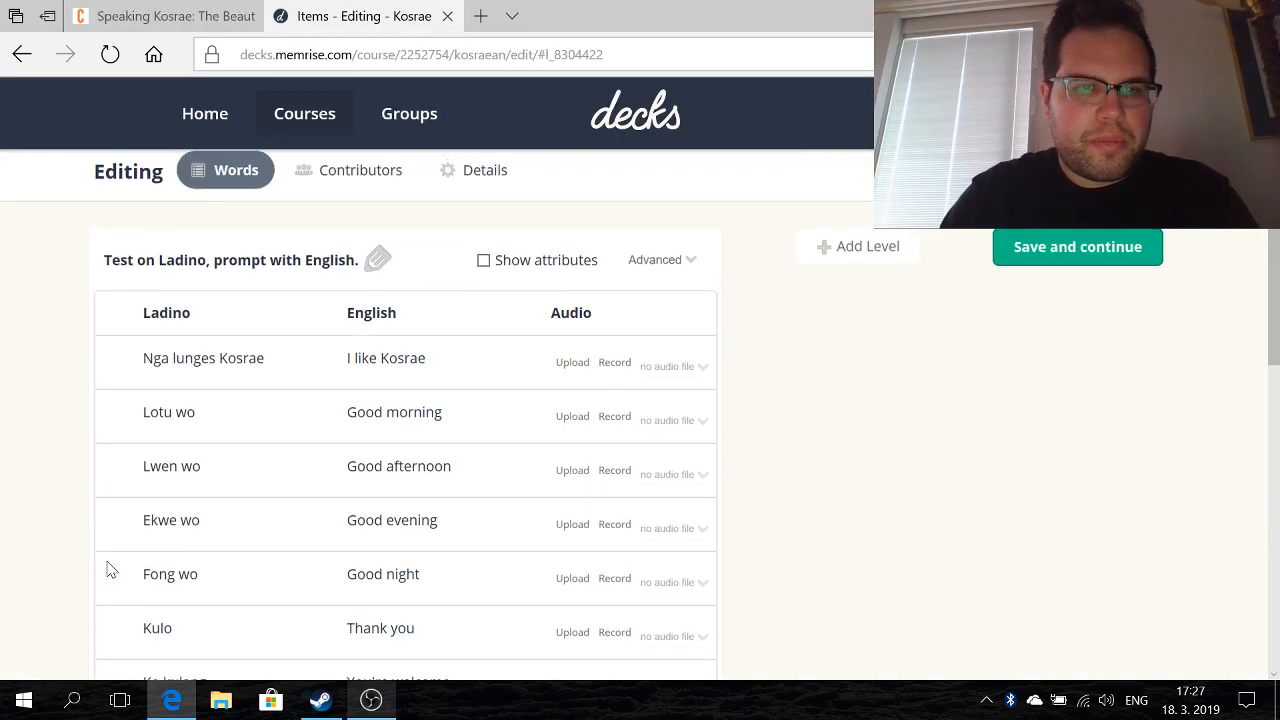
scroll(109, 569, down, 6)
click(128, 8)
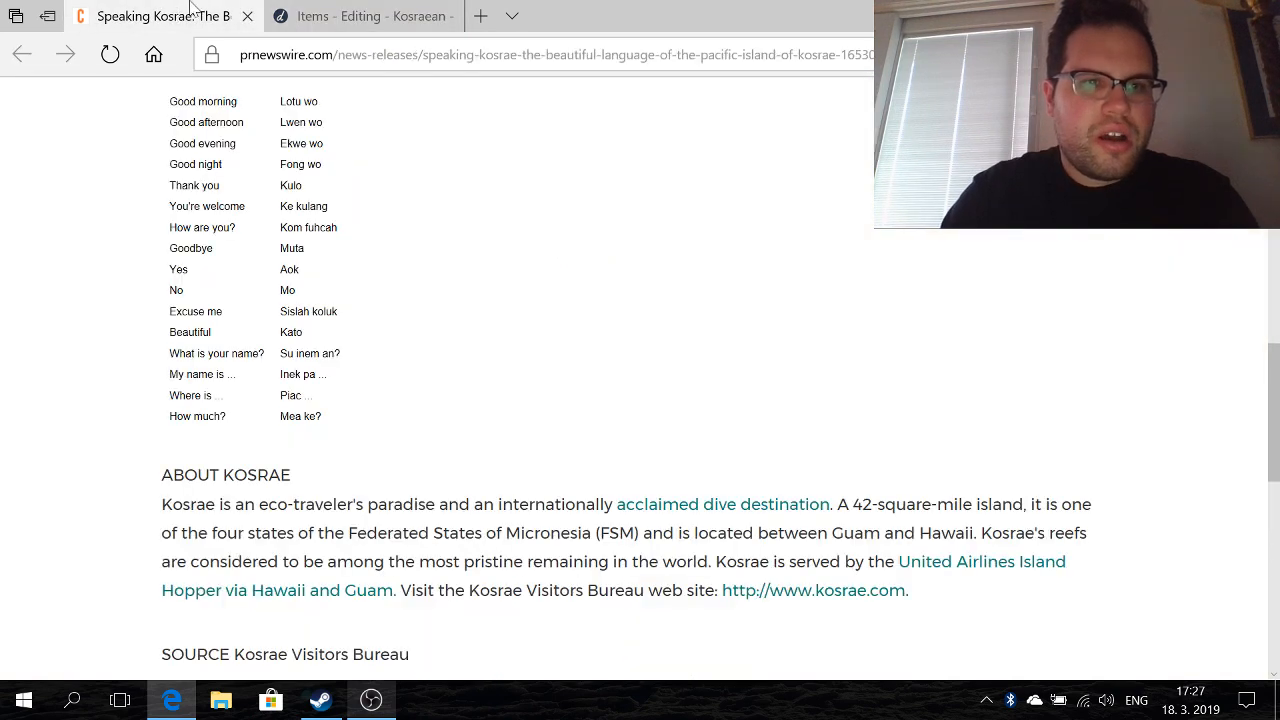
click(322, 14)
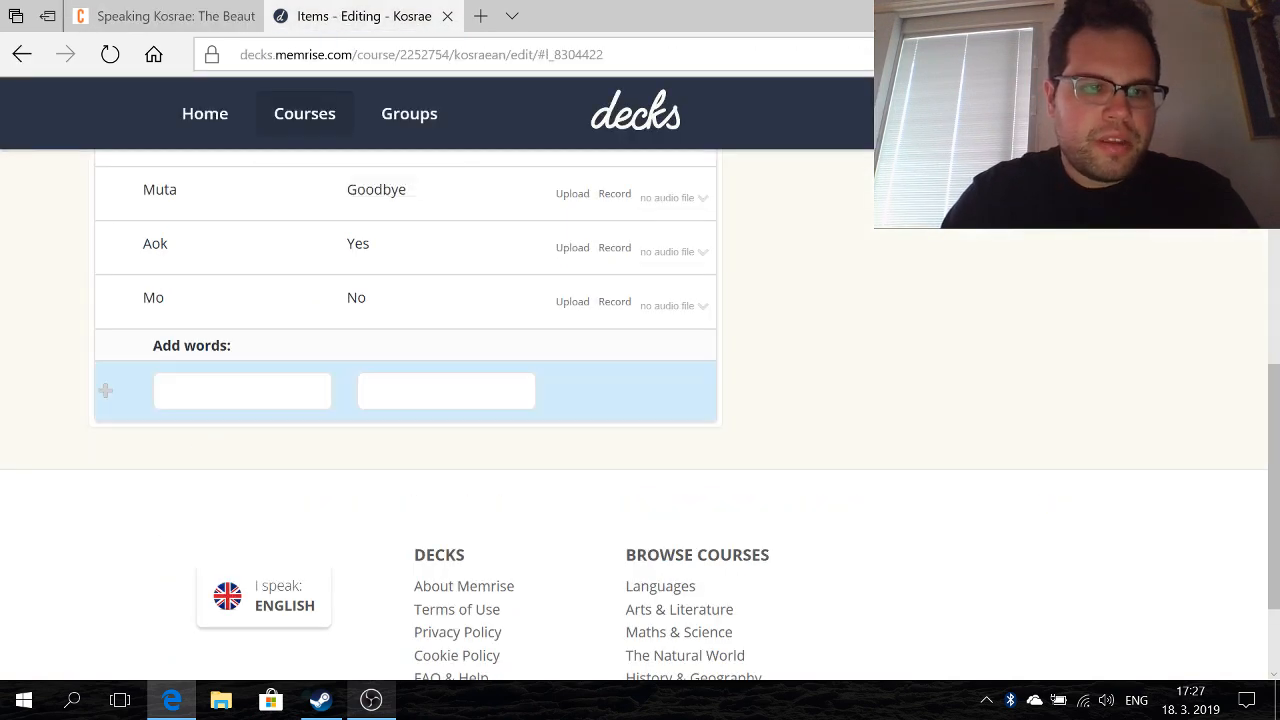
click(242, 391)
text(Sislah kou)
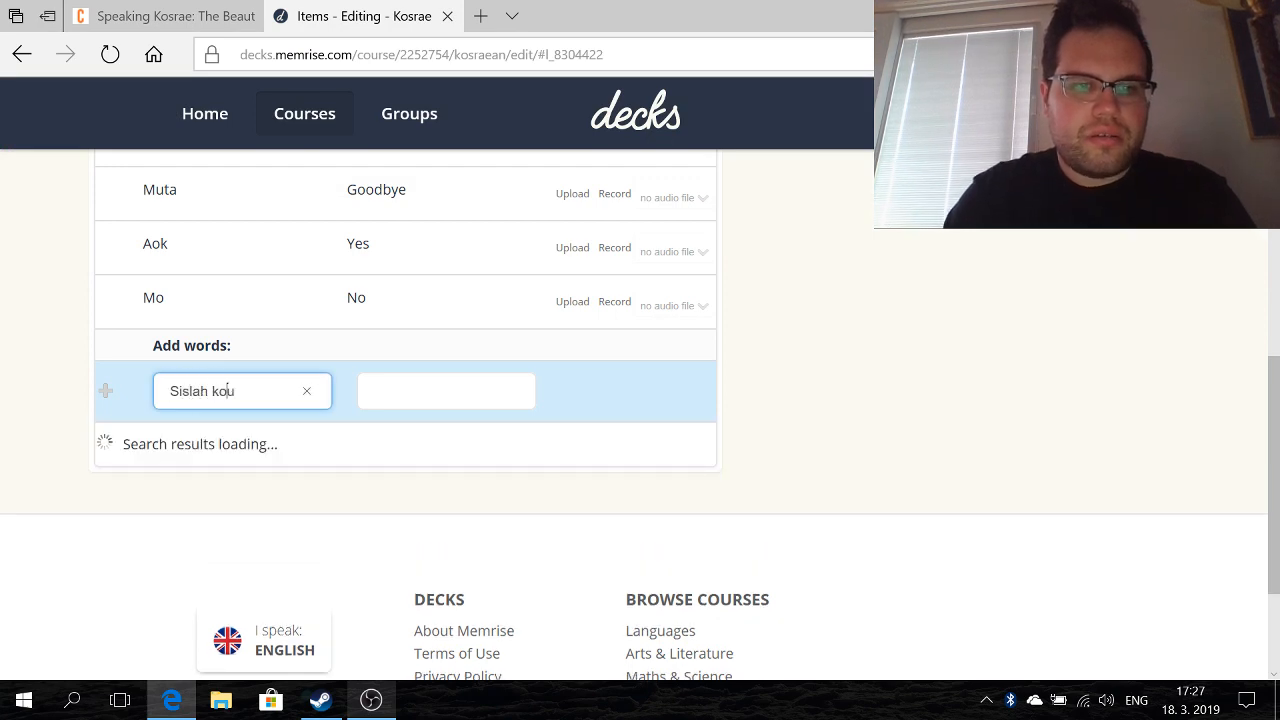
text(l)
key(BackSpace)
key(BackSpace)
text(luk)
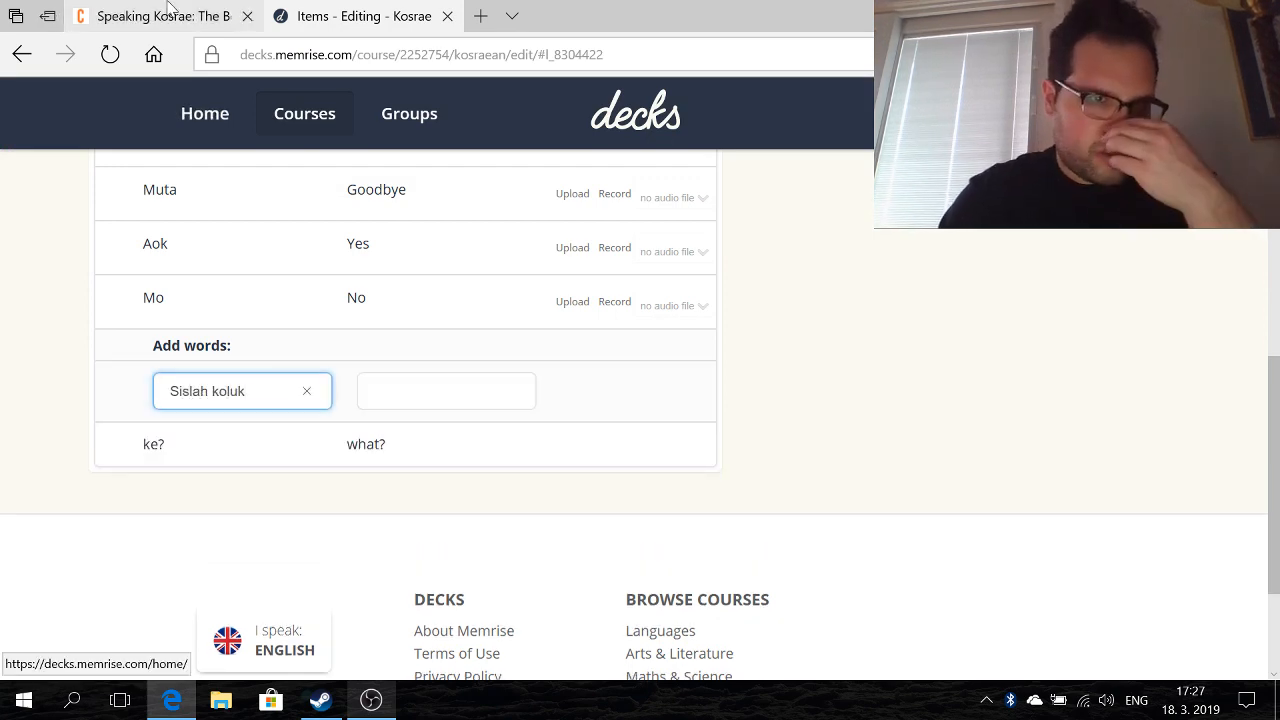
- Look up the phrase in the article and add the "Sislah koluk" pair with the translation "Excuse me"
click(165, 16)
mouse_move(370, 8)
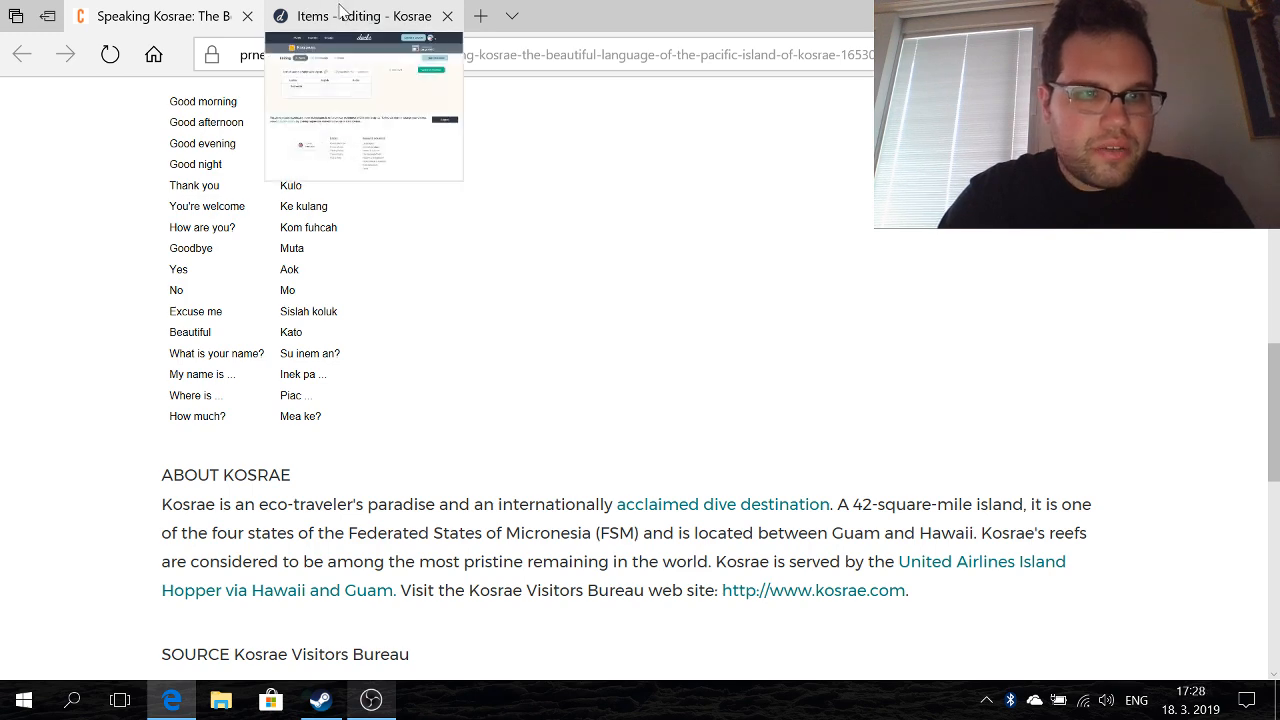
click(343, 13)
click(458, 402)
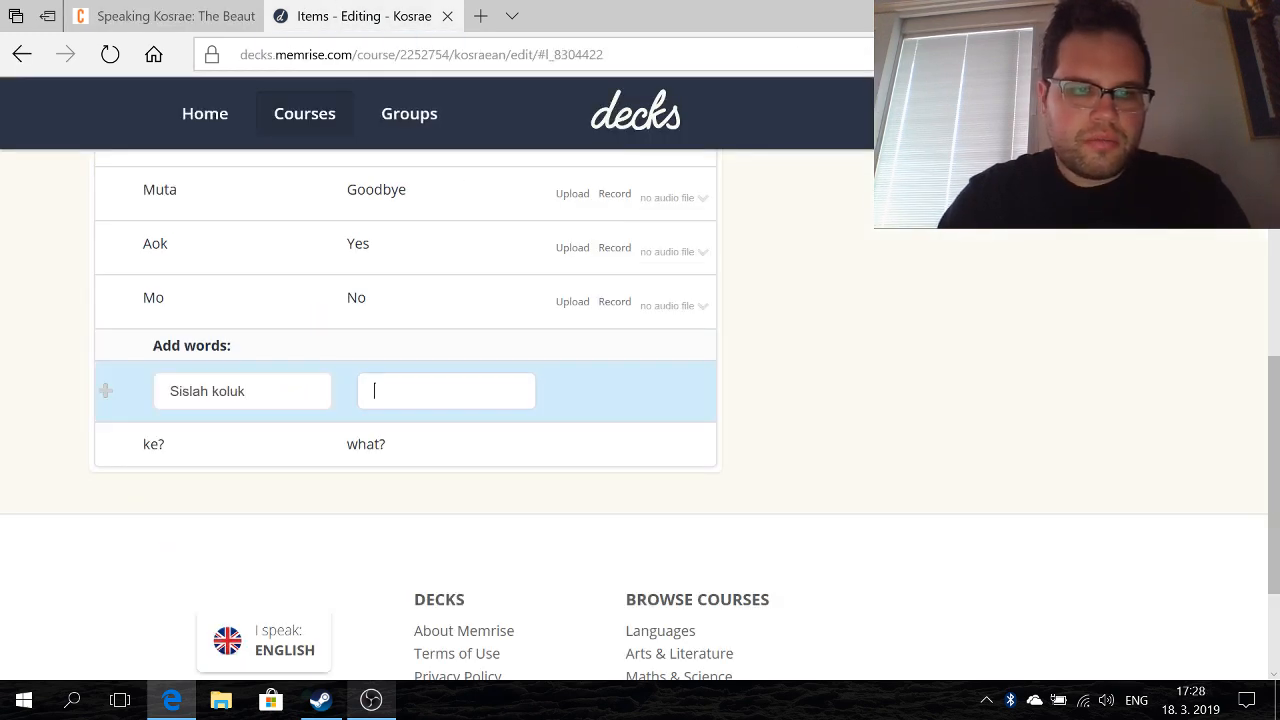
text(Excuse me)
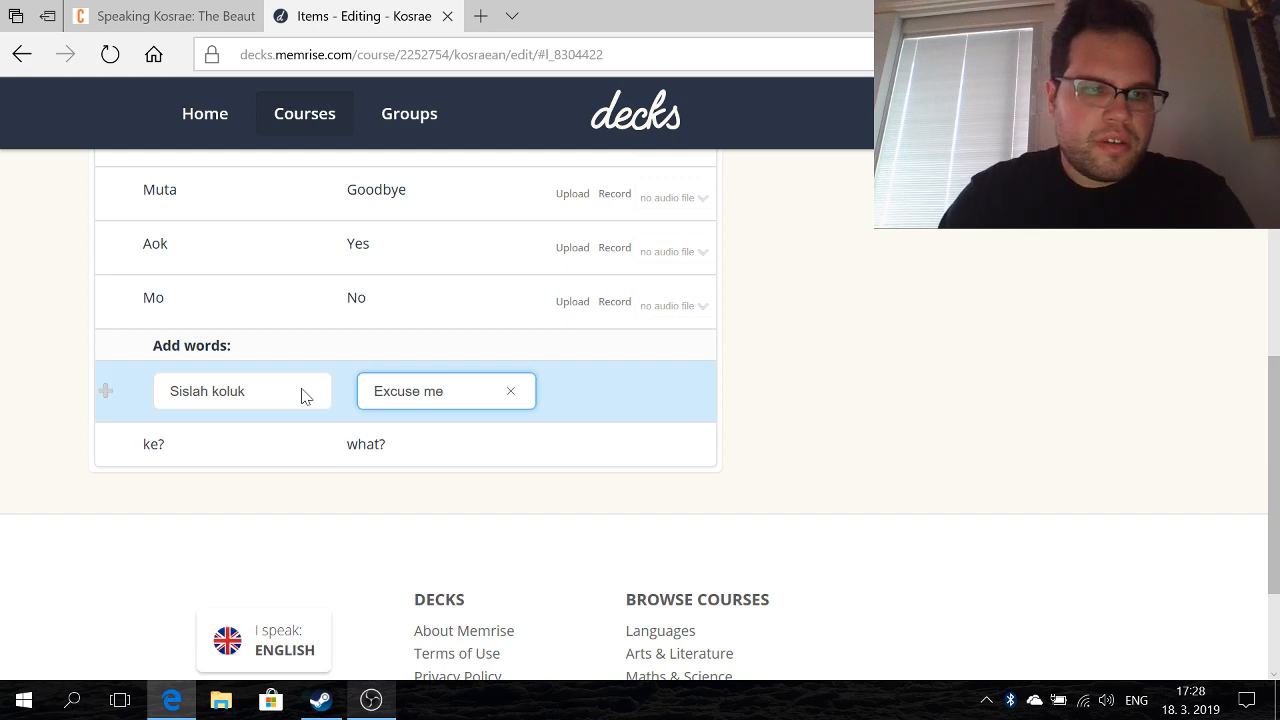
click(104, 397)
- Add the article's next word pair, "Kato" with the English translation "Beautiful"
click(156, 13)
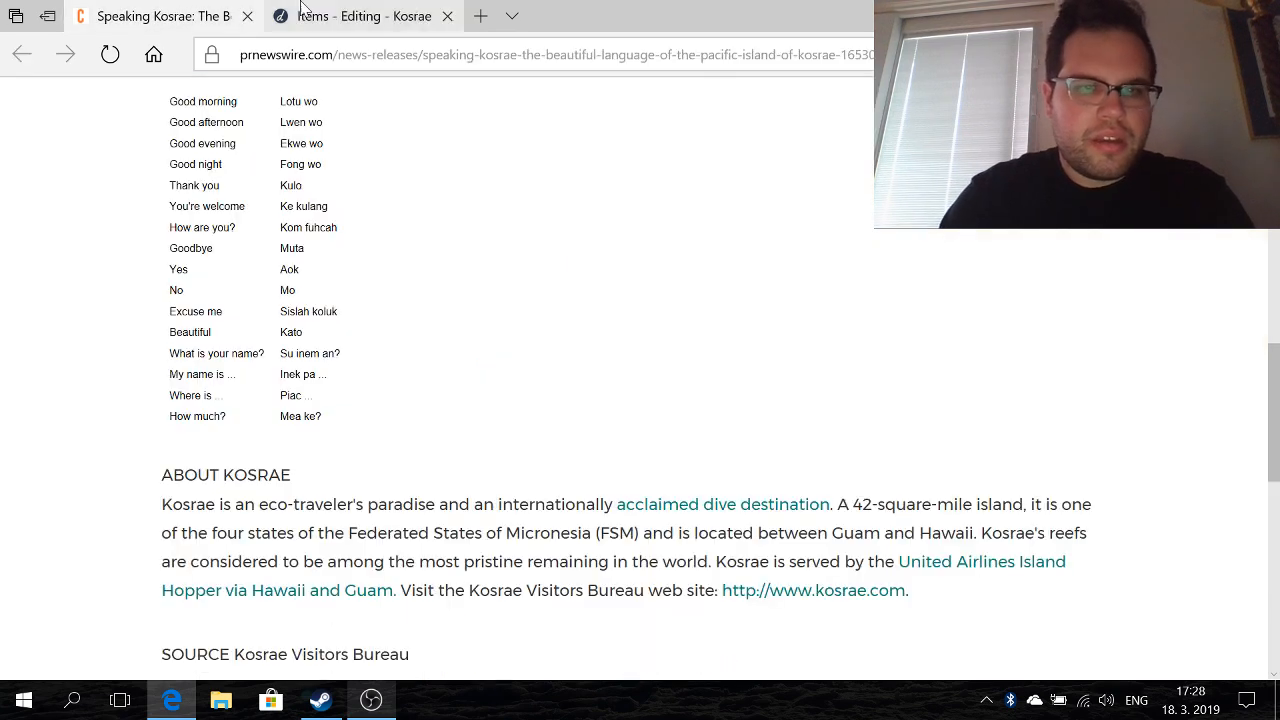
click(362, 13)
click(303, 445)
text(Kato)
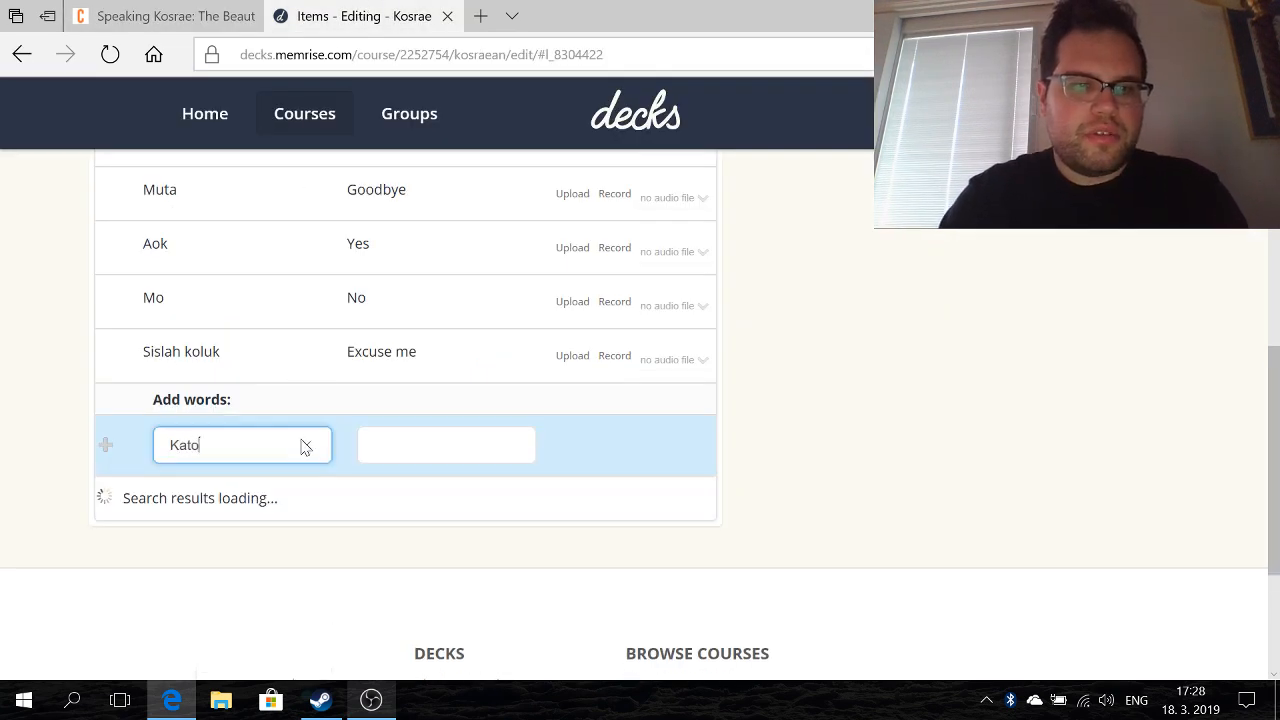
key(Tab)
text(Beautiful)
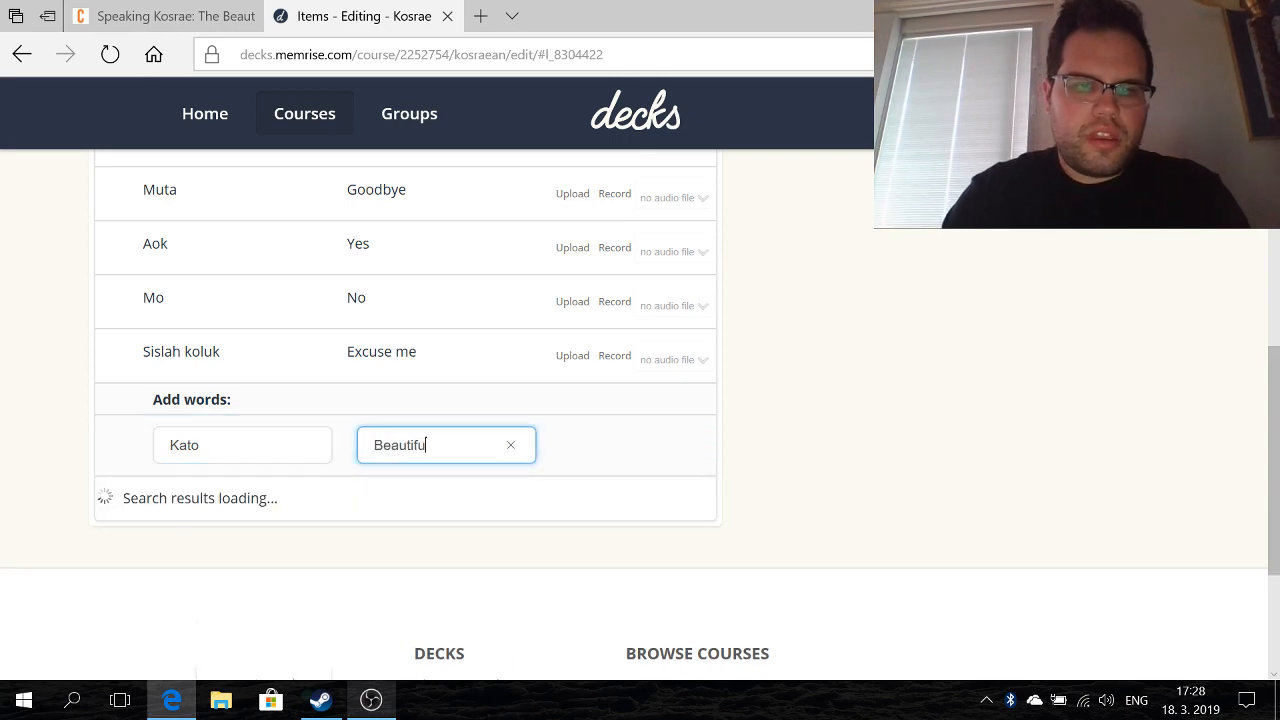
click(165, 15)
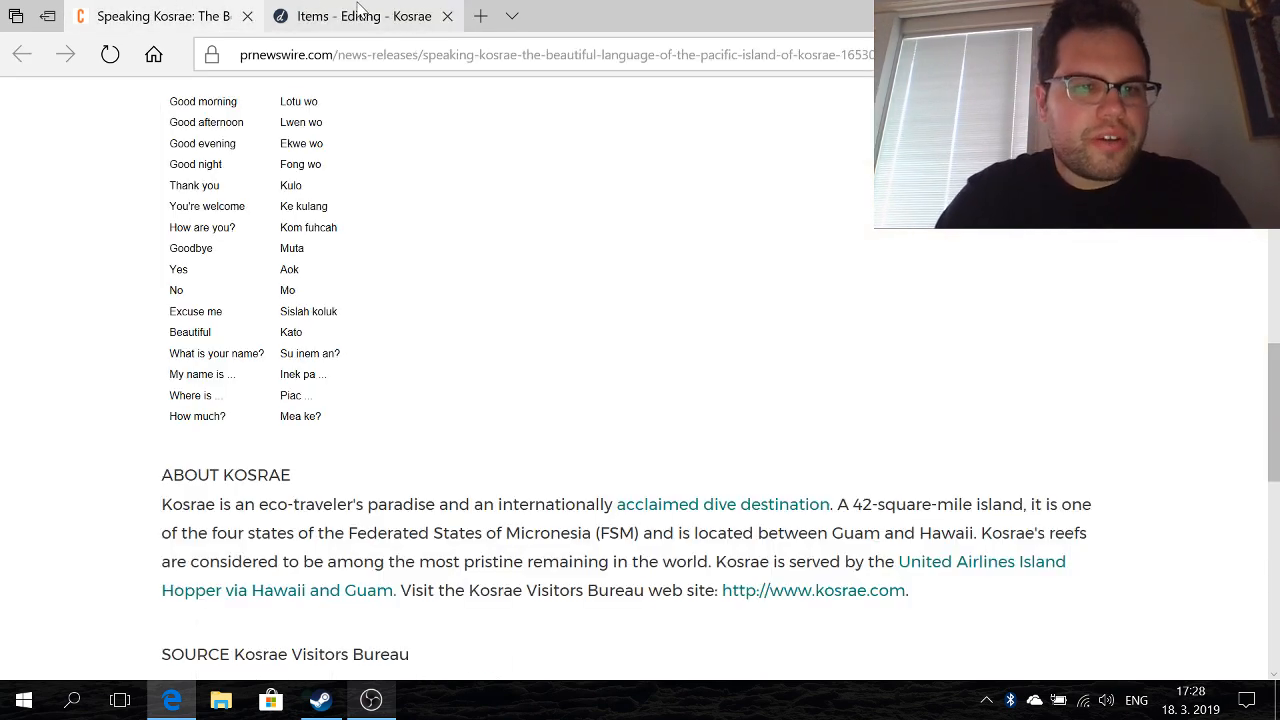
click(348, 13)
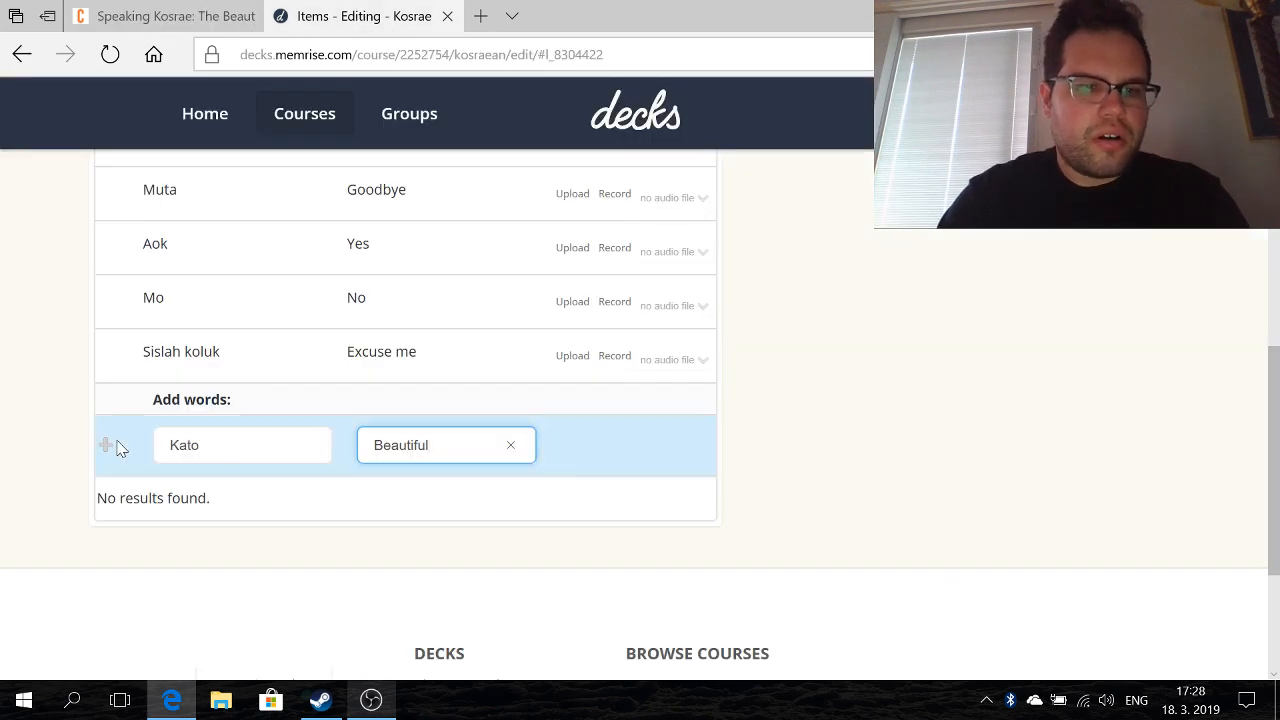
click(106, 447)
- Add the phrase pair "Su inem an?" with the translation "What is your name?", checking the spelling against the article
text(Su)
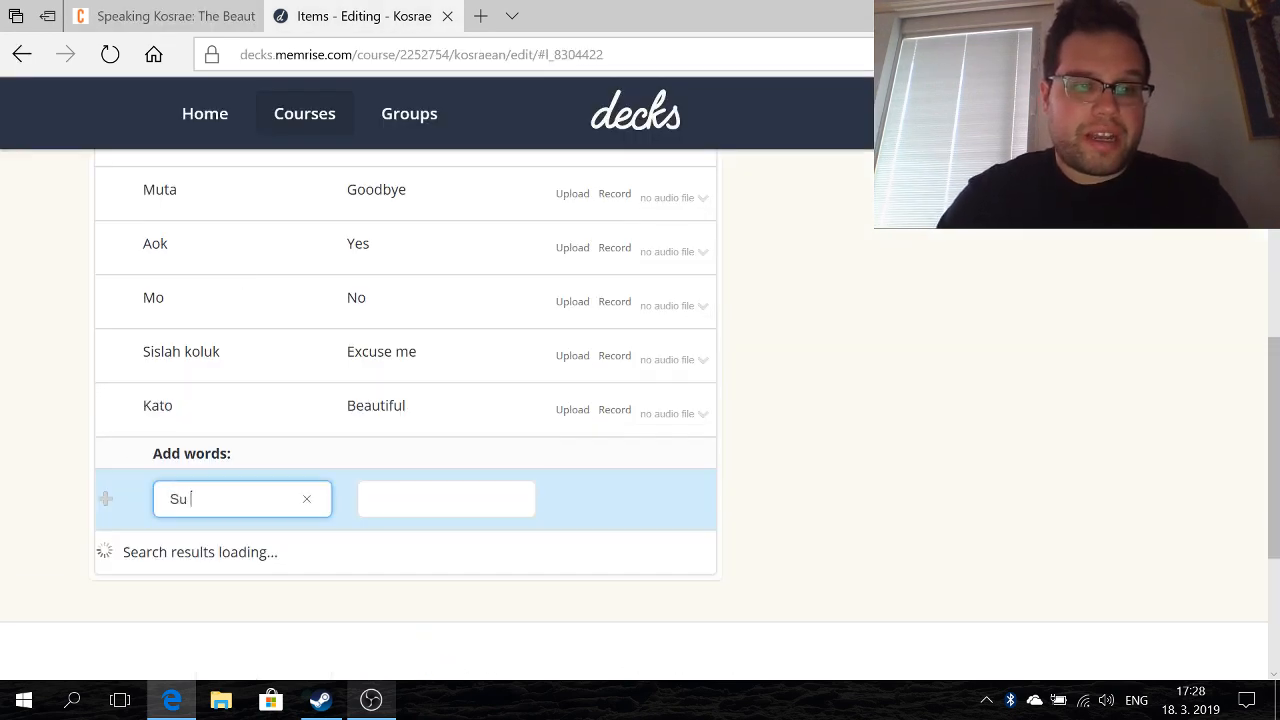
click(170, 15)
click(365, 15)
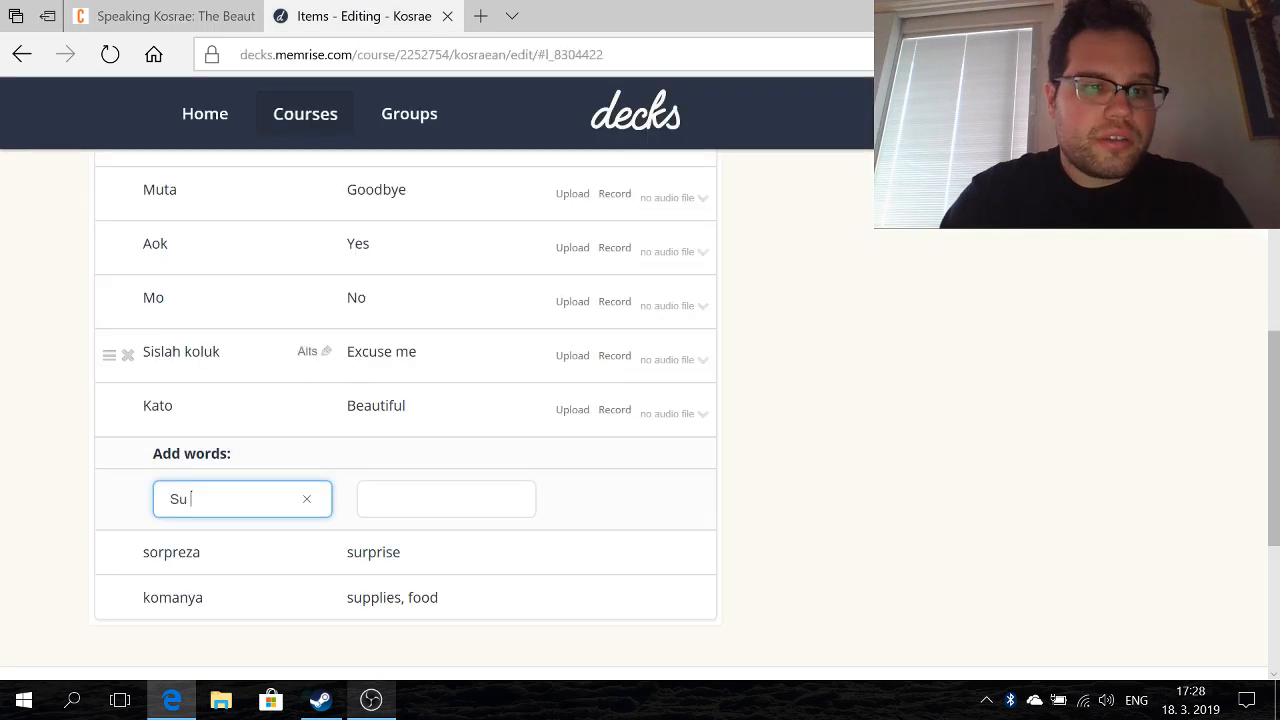
text(in)
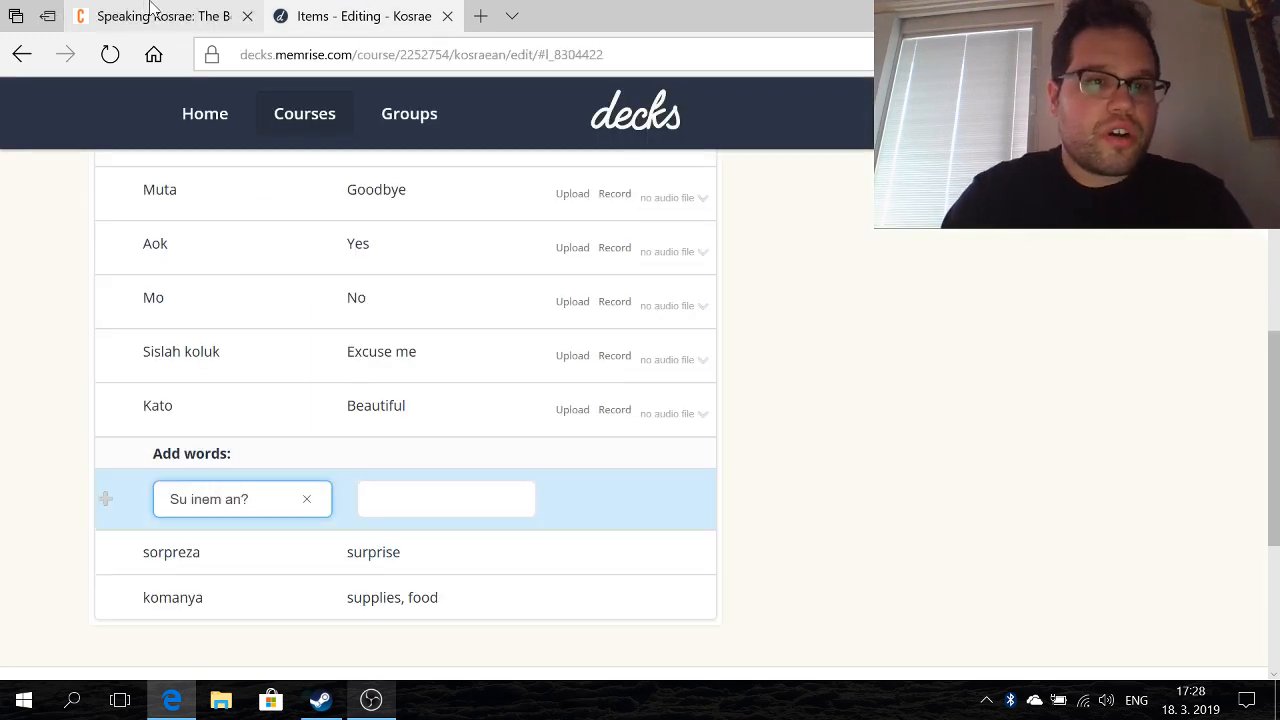
click(170, 15)
click(365, 15)
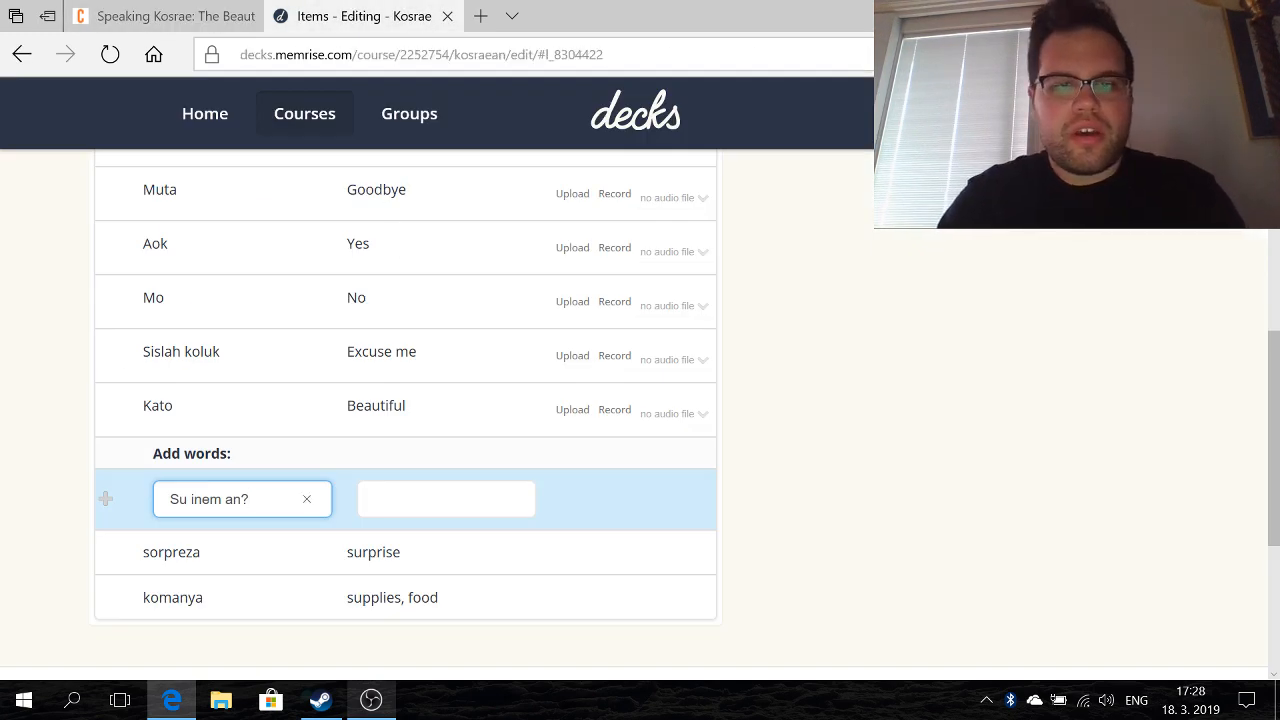
click(395, 498)
text(What is your name?)
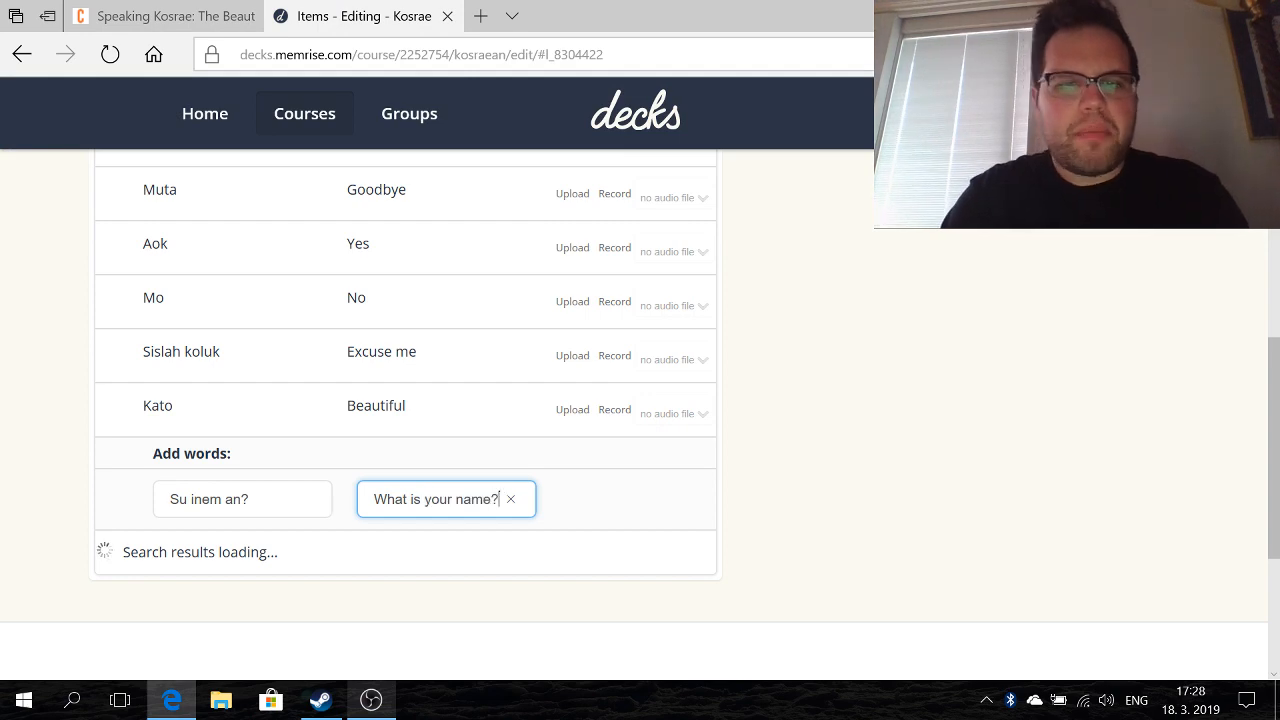
click(107, 505)
- Look up the next phrase in the article and enter "Inek pa..." as the new Kosraean word
click(170, 15)
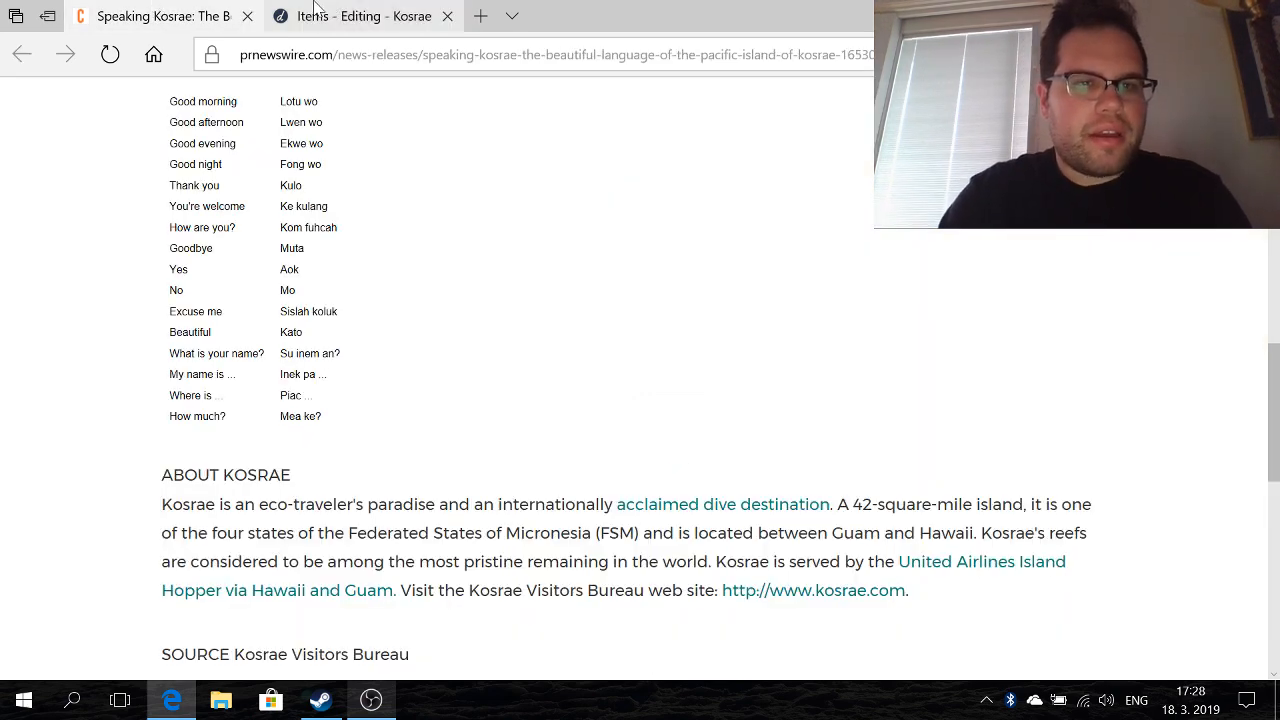
click(390, 12)
click(200, 553)
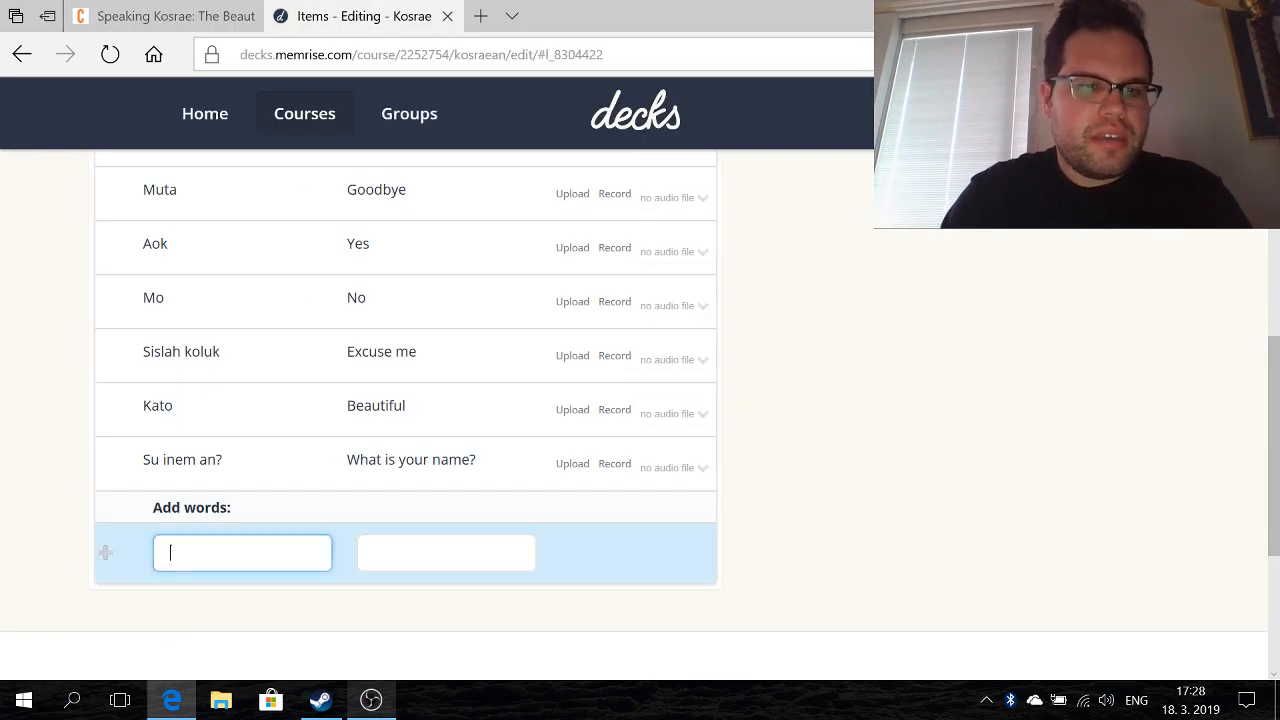
text(Inek pa)
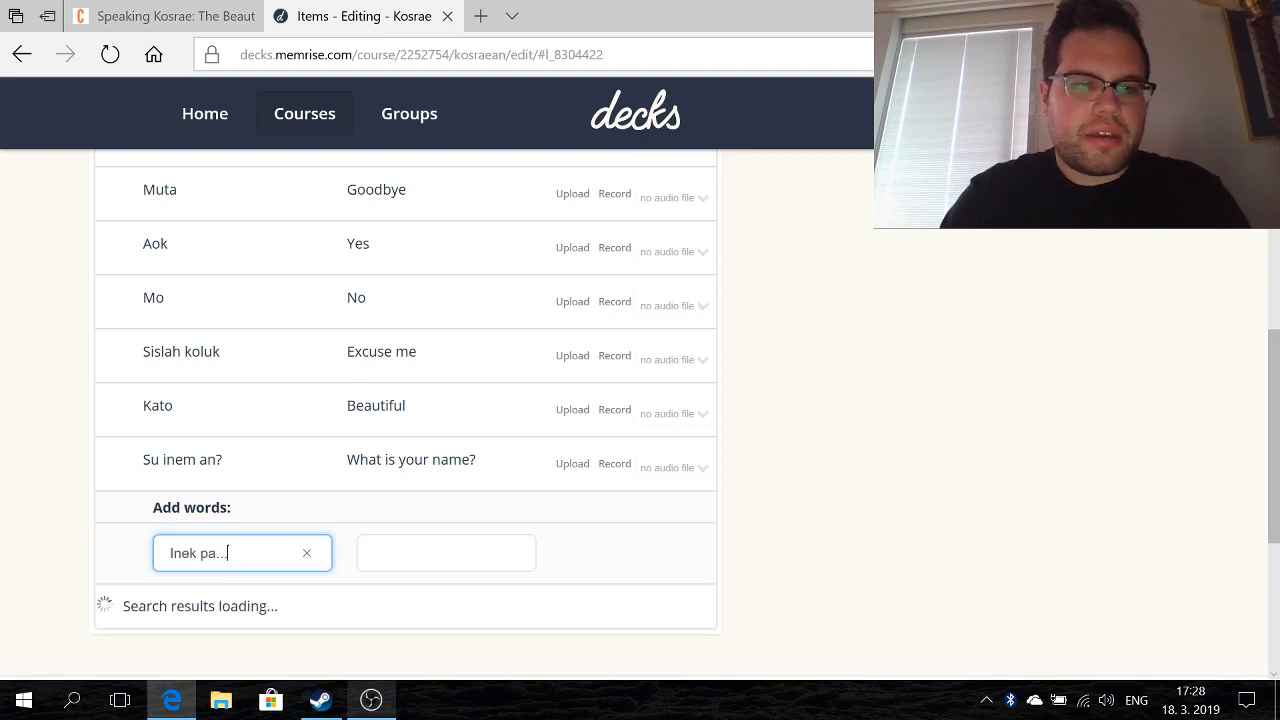
text(...)
- Check the article for the meaning of "Inek pa..." and add the pair with the translation "My name is..."
click(165, 15)
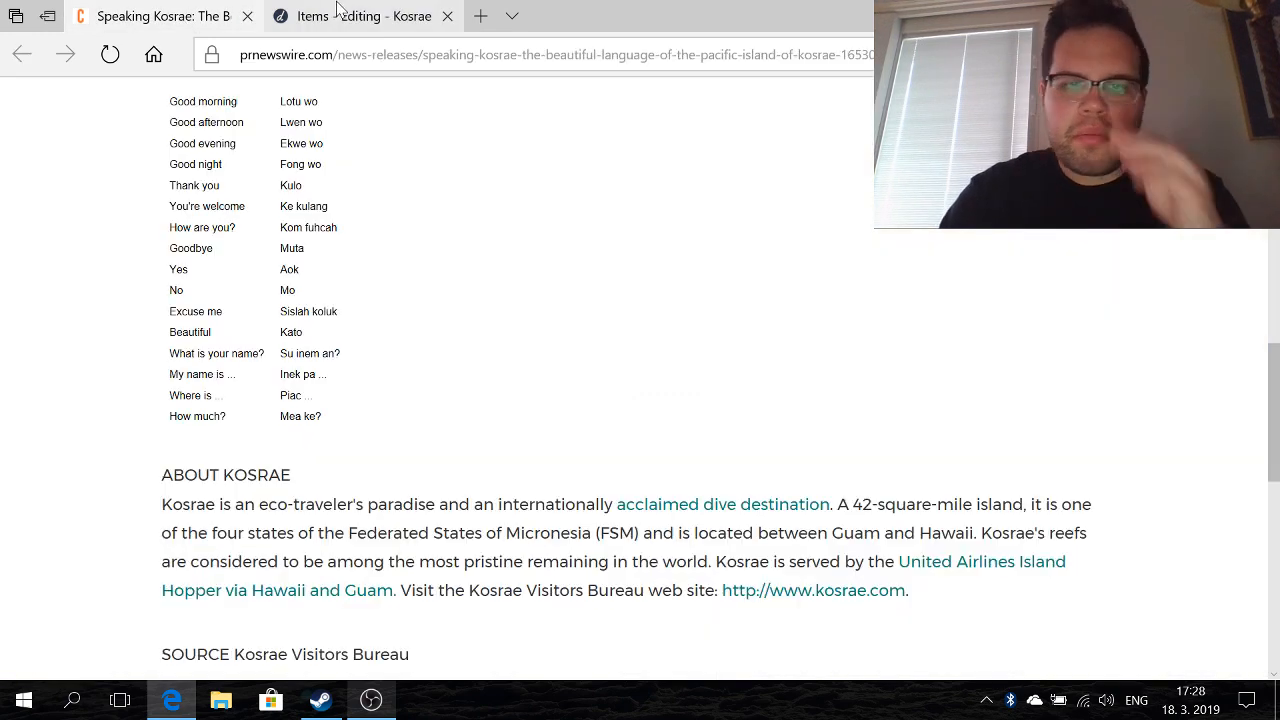
mouse_move(338, 10)
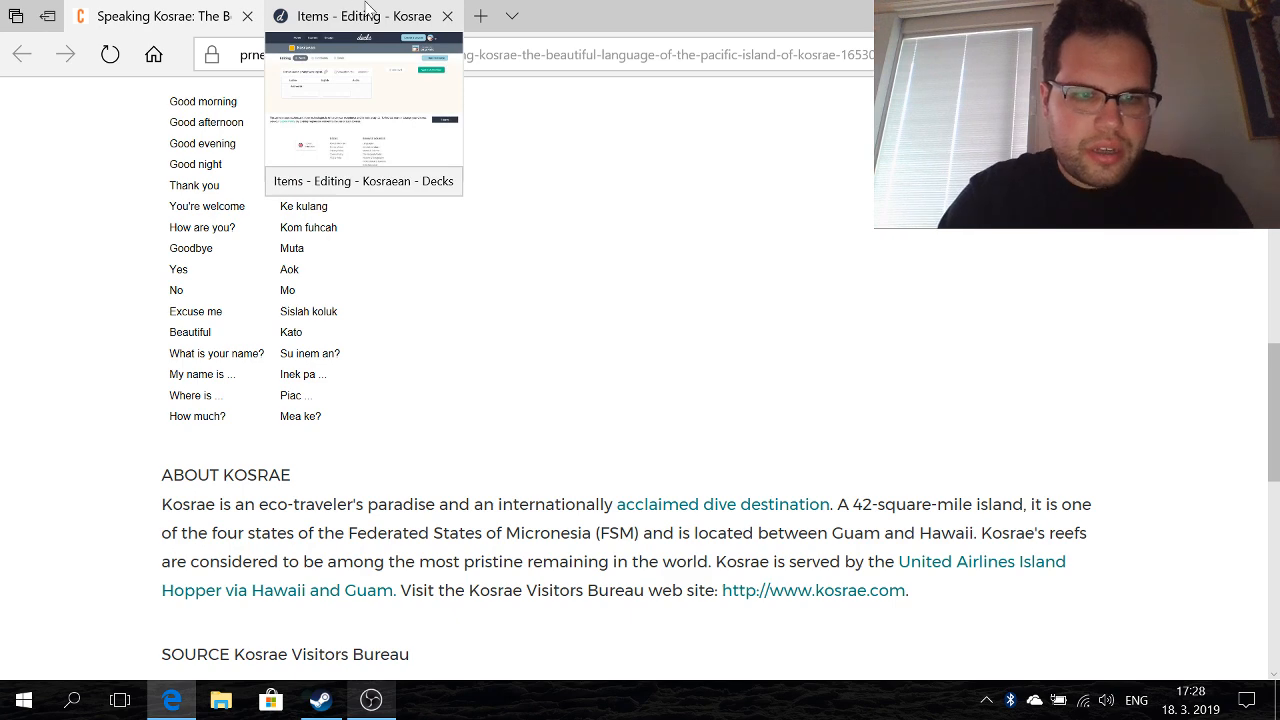
click(368, 8)
click(166, 10)
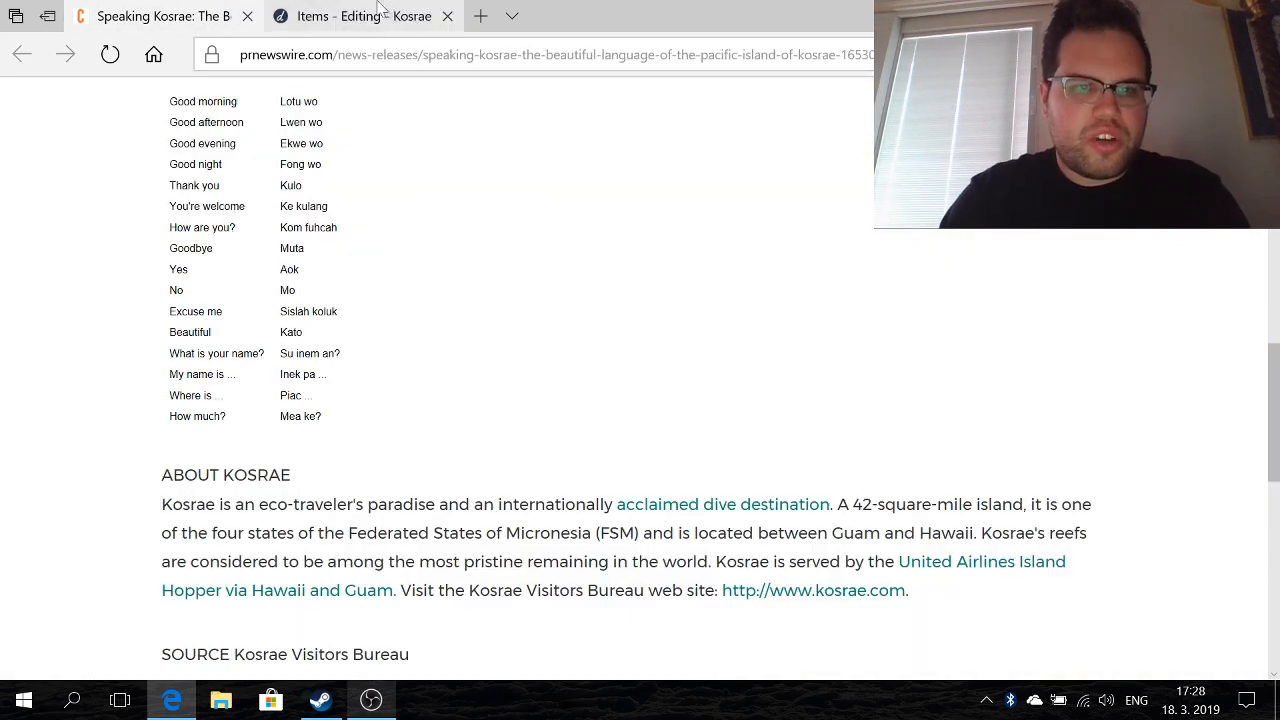
click(368, 10)
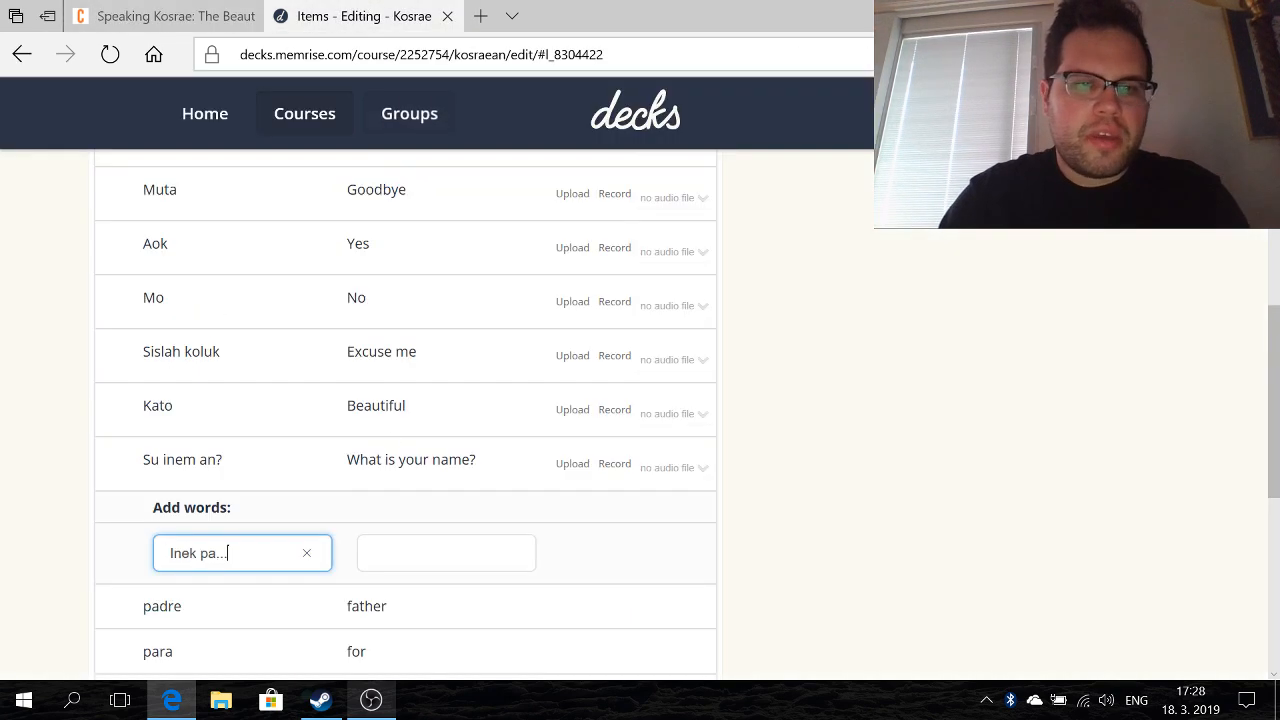
click(420, 560)
text(My name i)
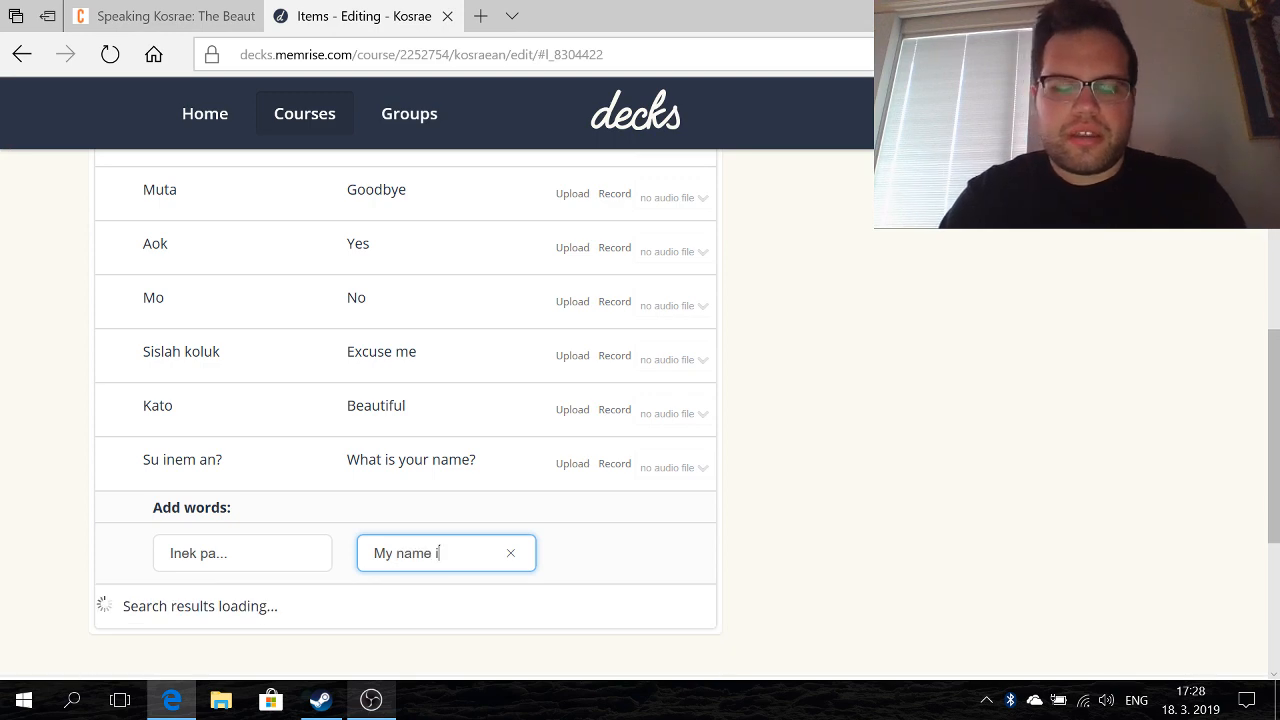
text(s...)
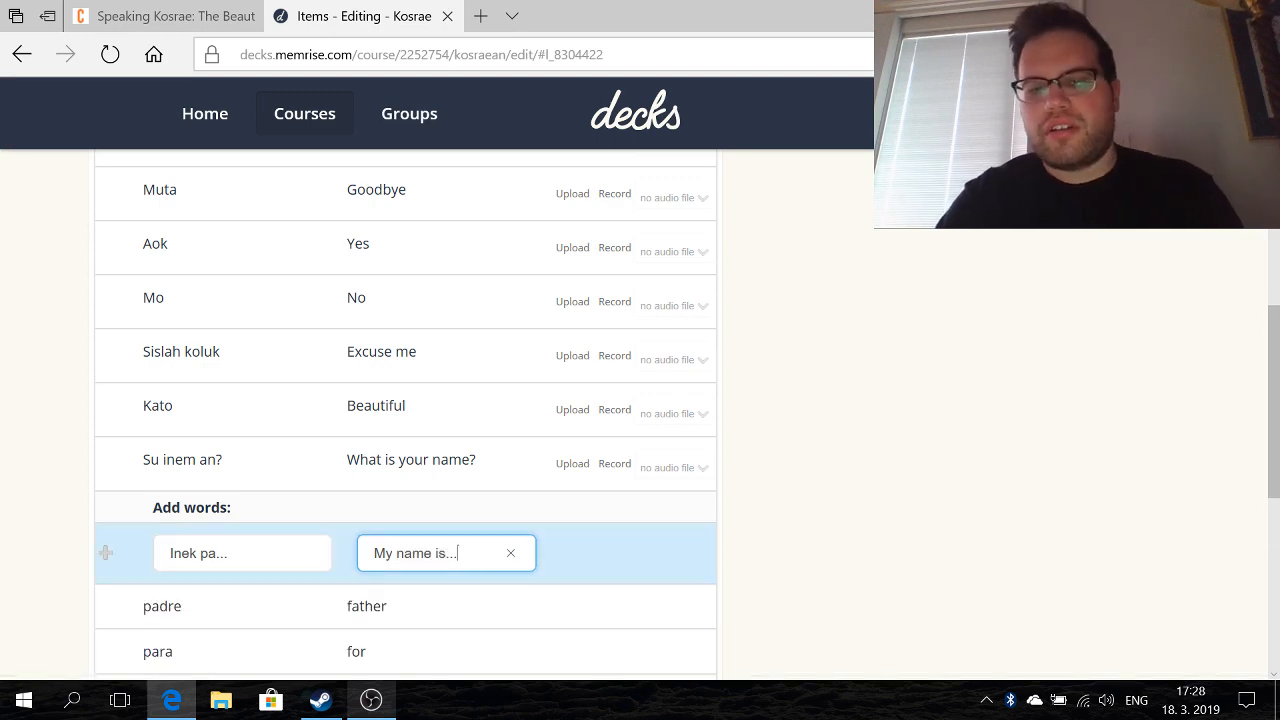
click(106, 553)
- Look up the article's next phrase and enter the pair "Piac..." with the English translation "Where is..."
click(160, 16)
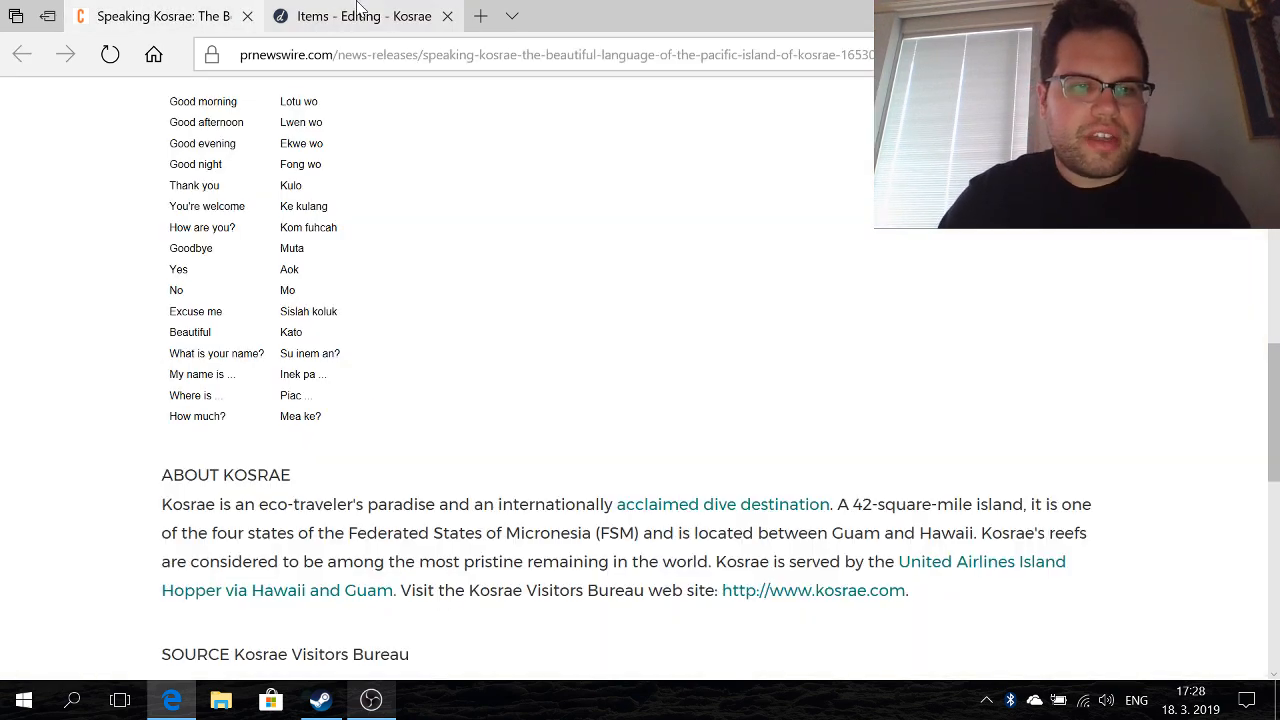
mouse_move(358, 8)
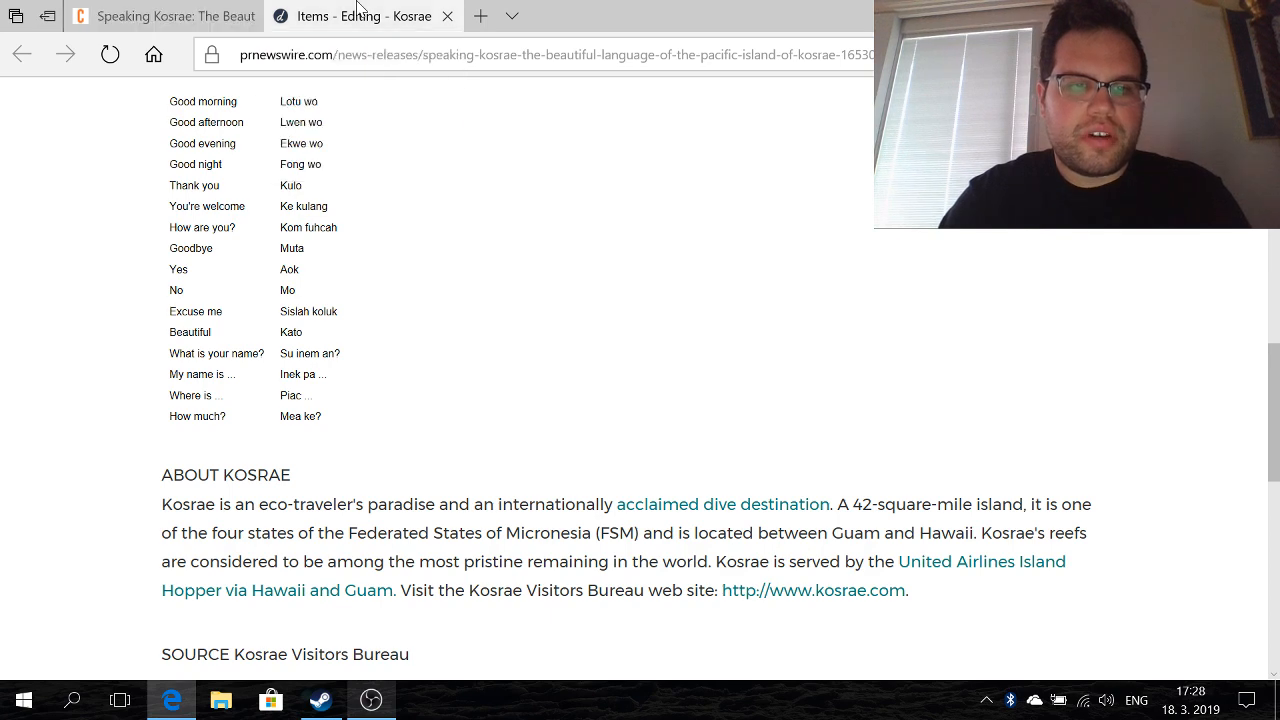
click(358, 10)
text(piac)
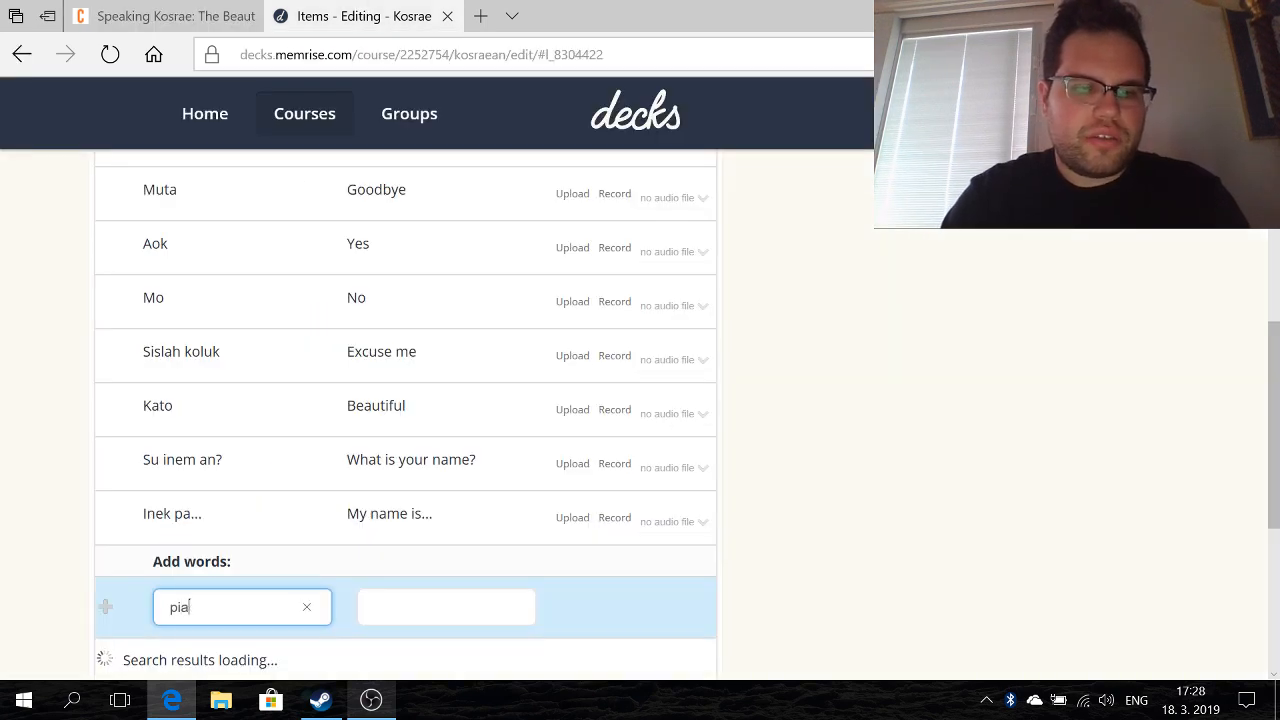
key(BackSpace)
key(BackSpace)
key(BackSpace)
text(Piac...)
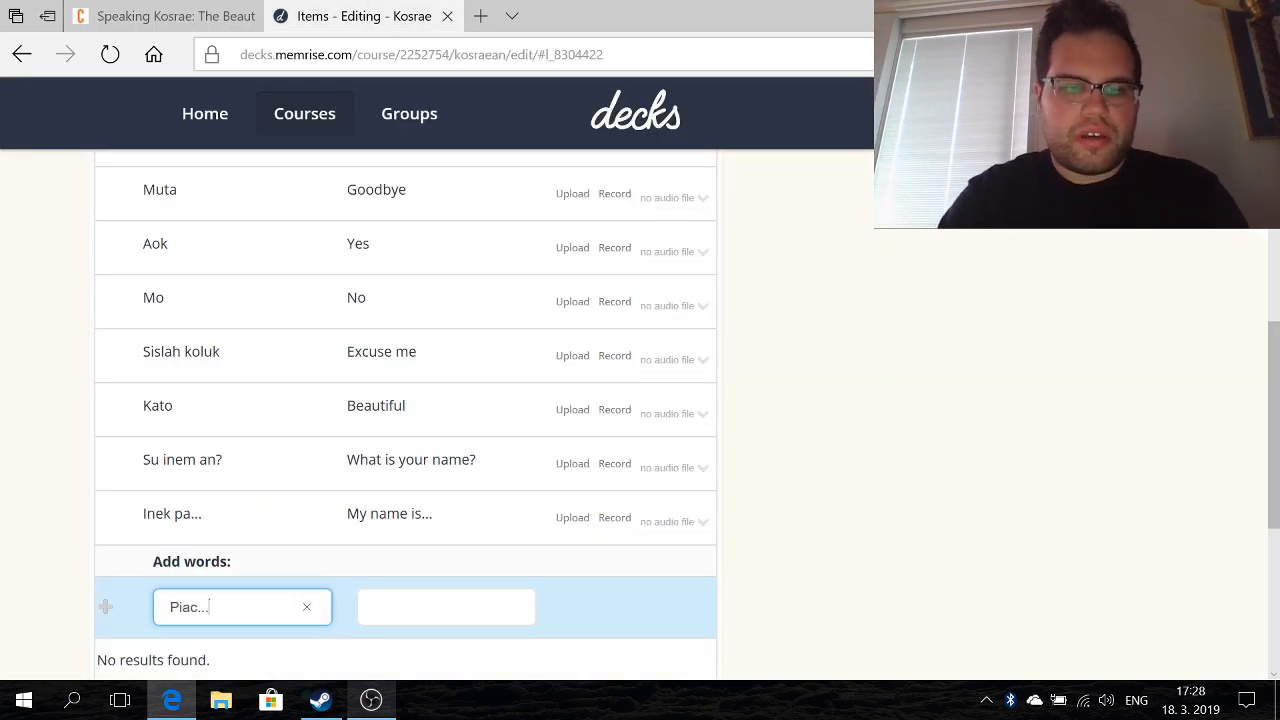
key(Tab)
text(Where i)
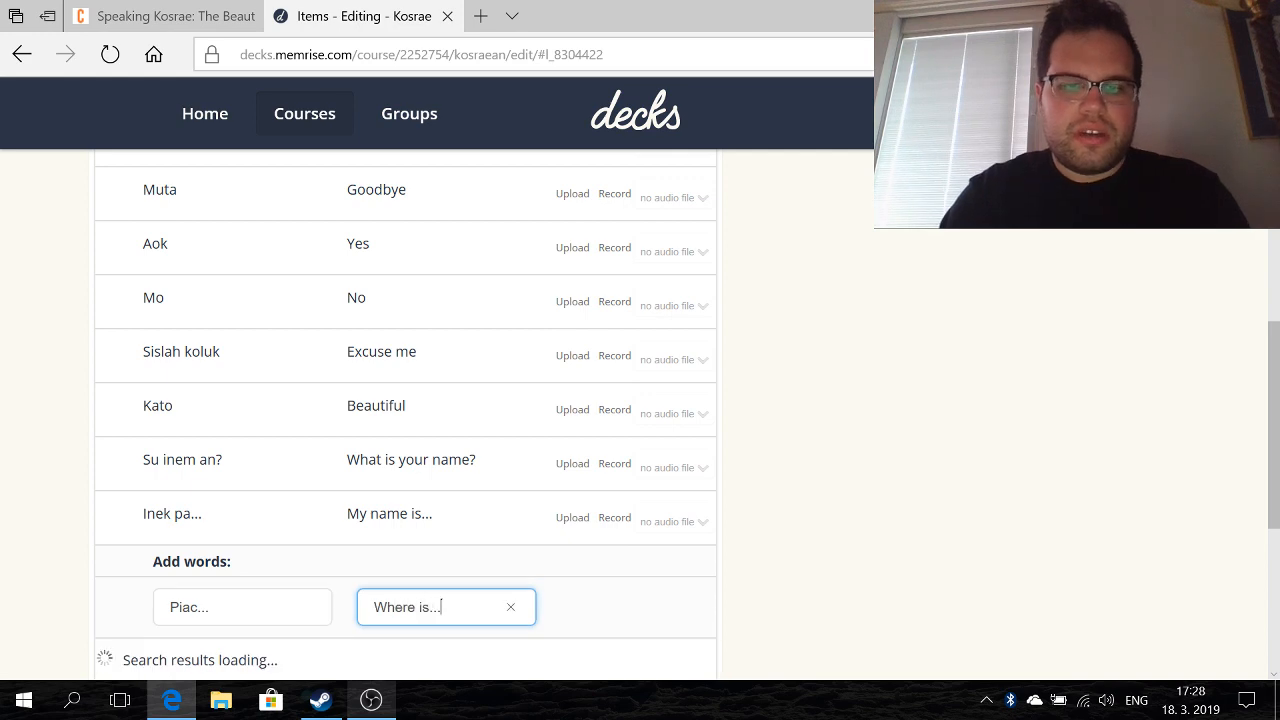
- Add the article's last phrase pair, "Mea ke?" with the translation "How much?", checking the meaning against the article
click(153, 14)
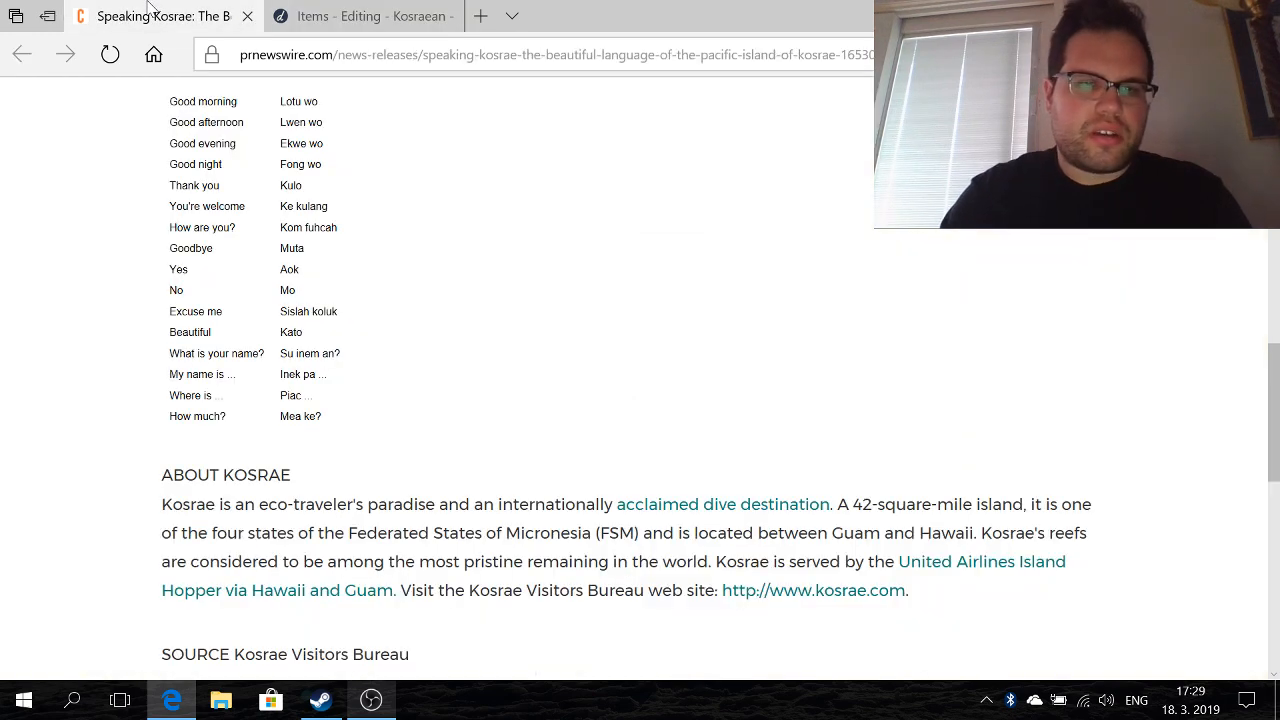
click(380, 14)
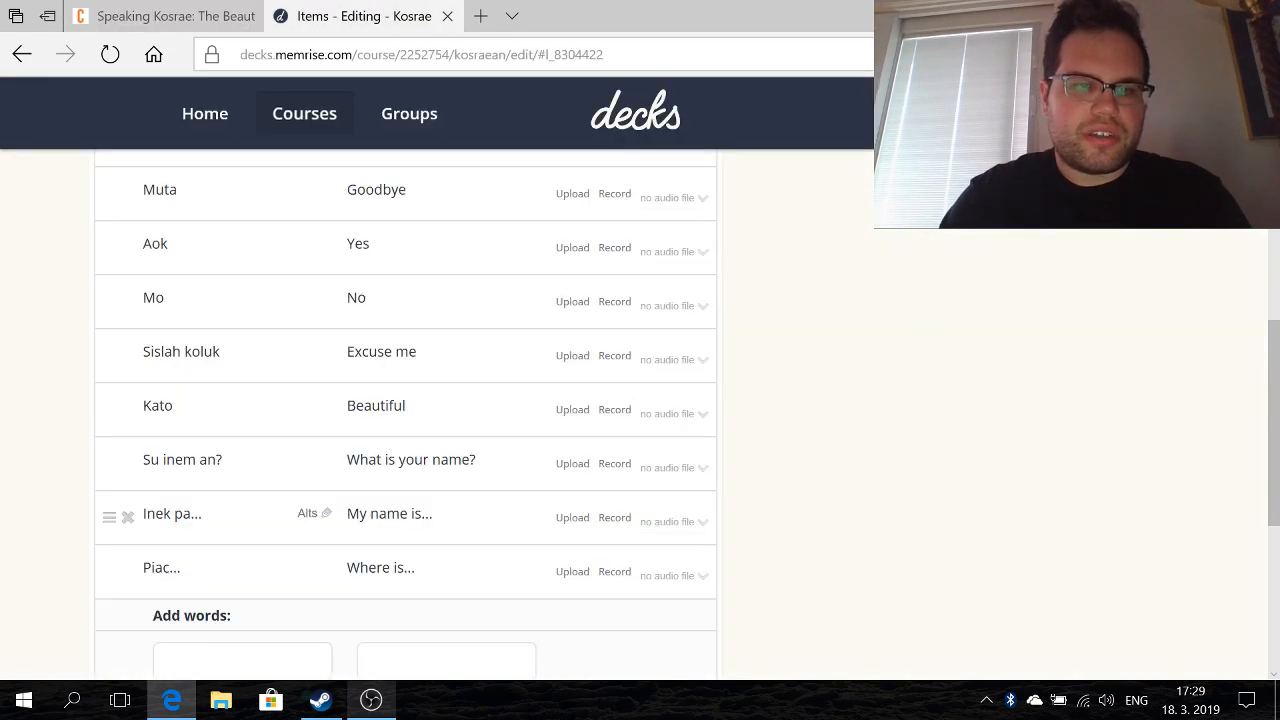
click(240, 660)
text(Mea ke?)
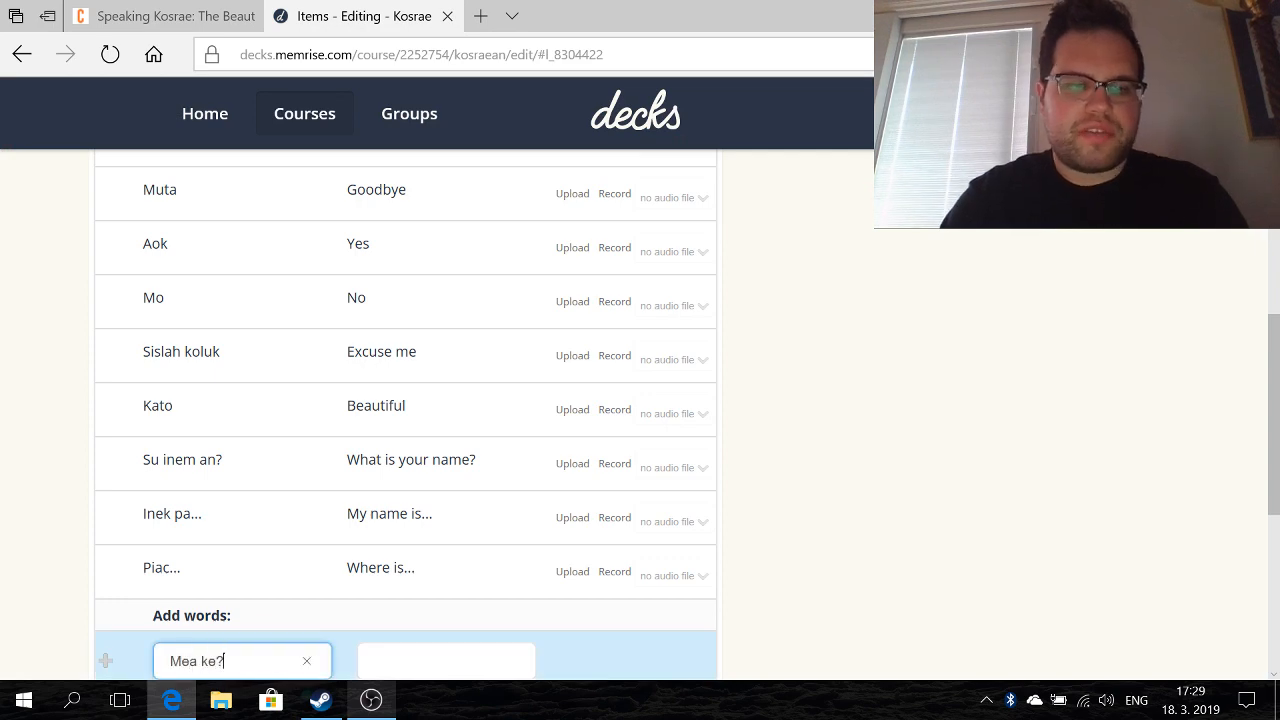
click(168, 16)
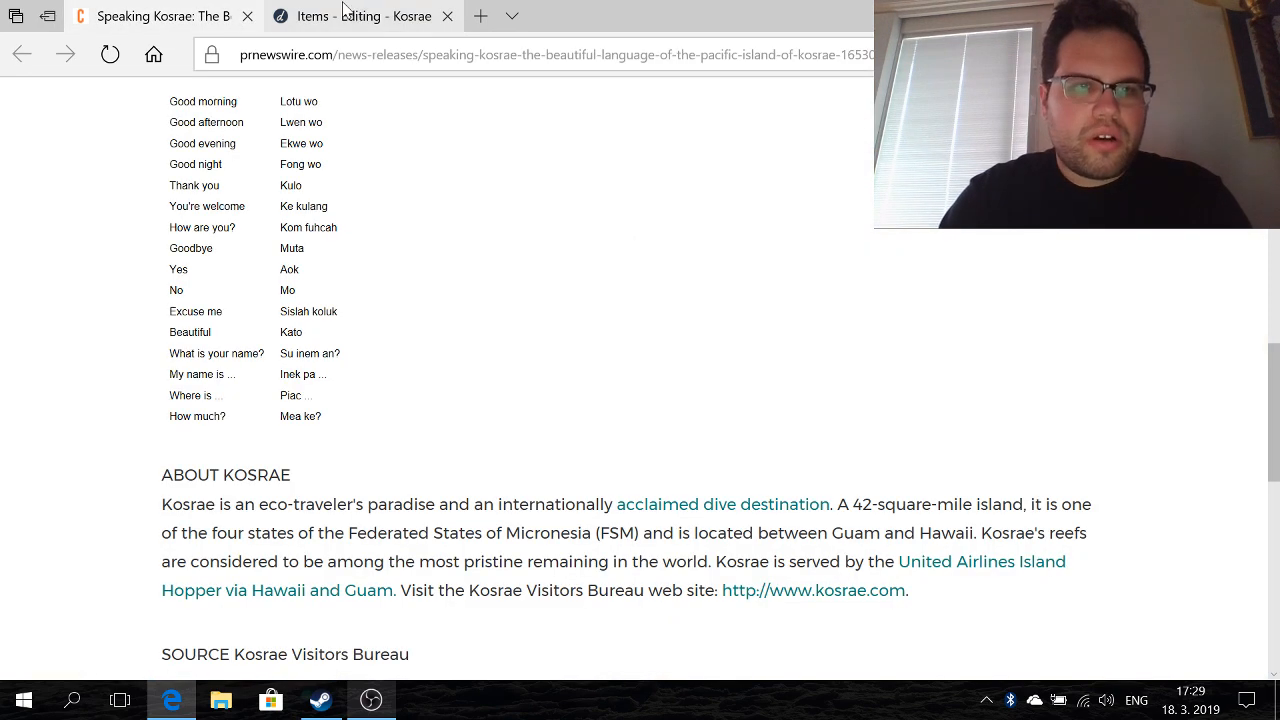
click(395, 8)
click(445, 660)
text(H)
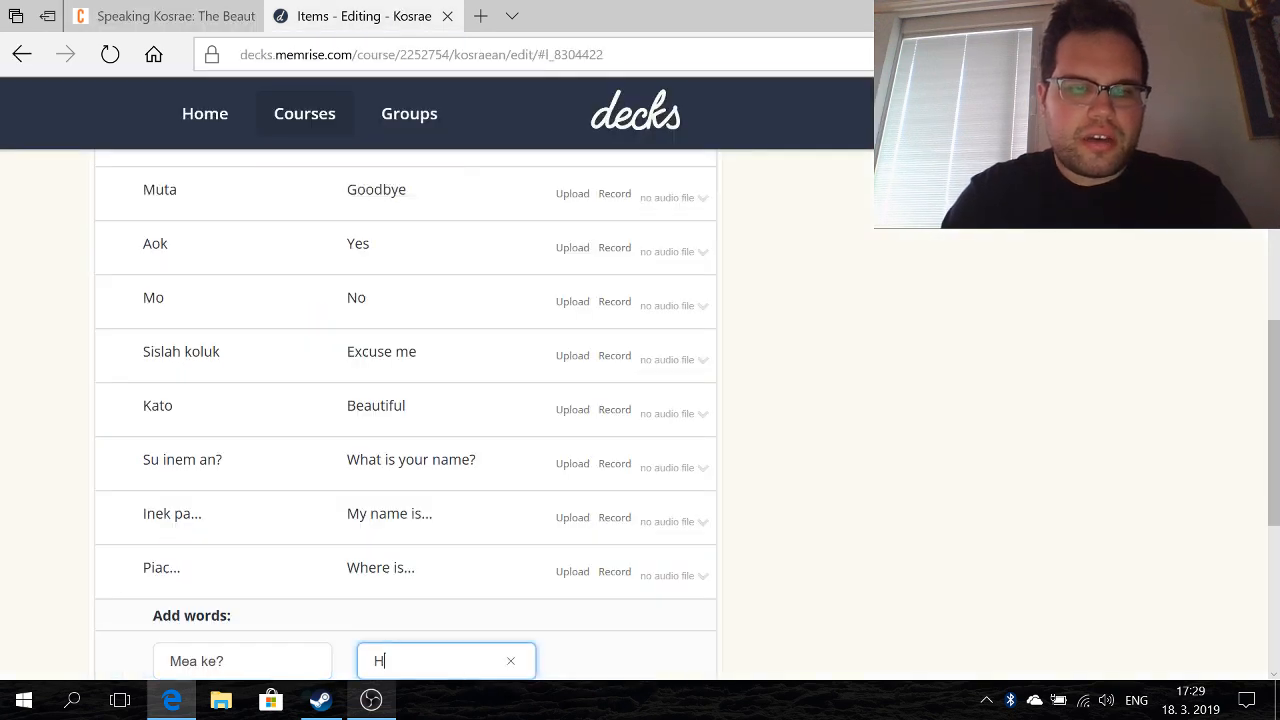
text(ow much?)
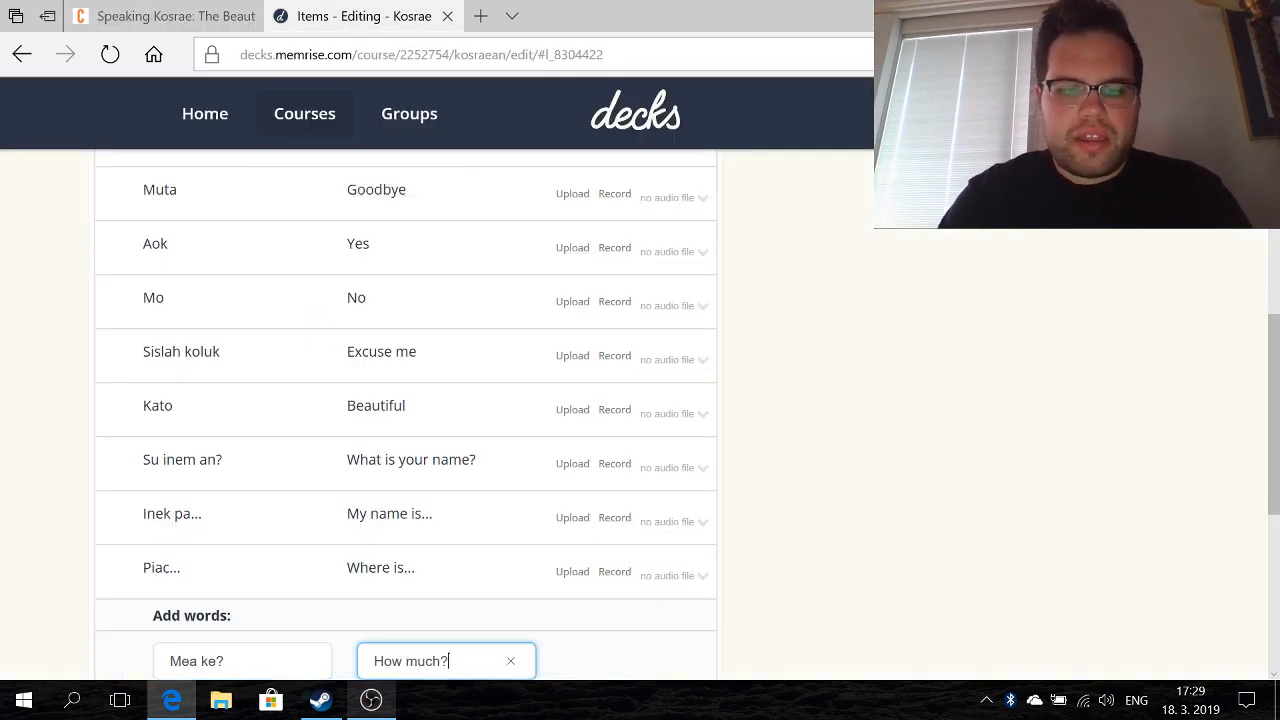
scroll(1163, 369, down, 3)
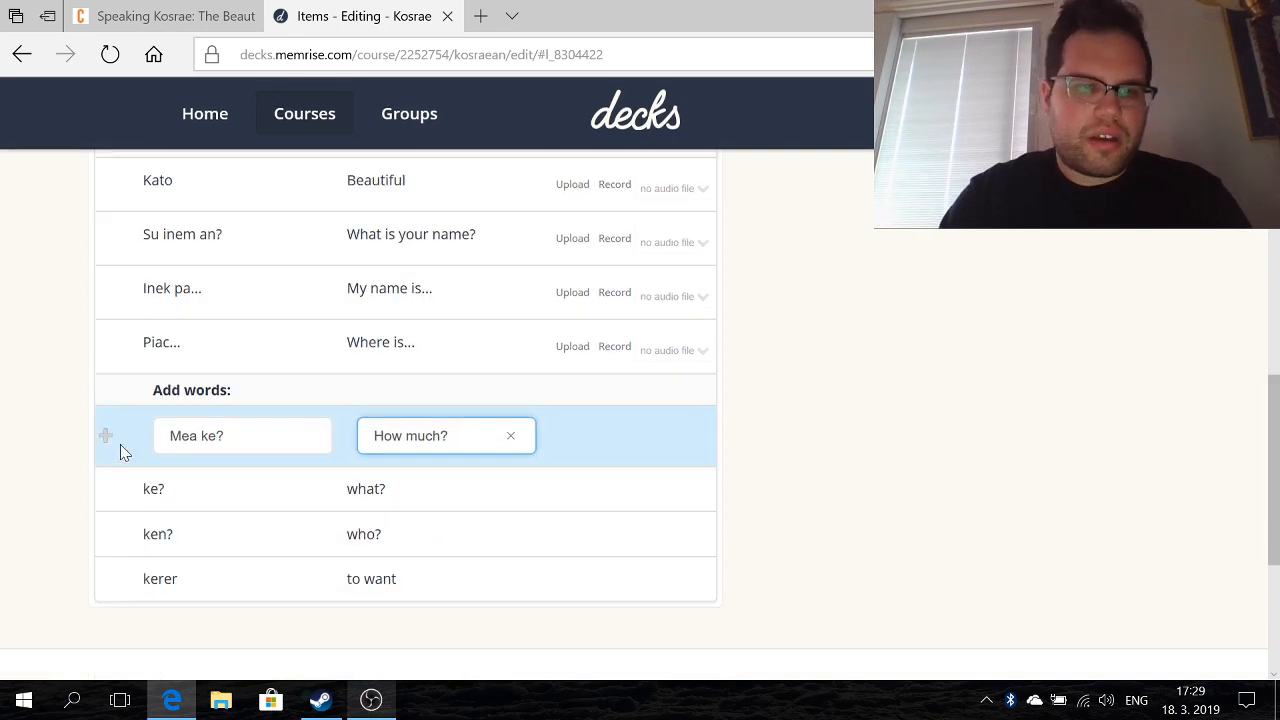
click(103, 440)
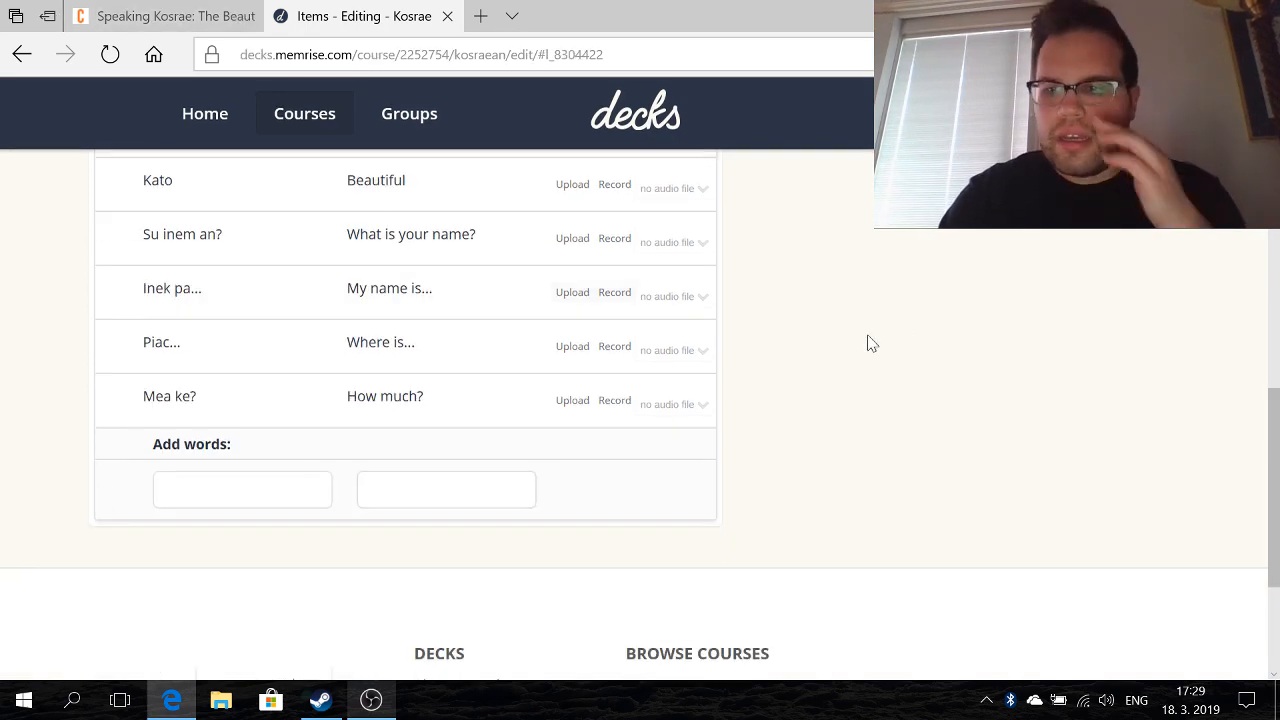
- Save the Kosraean course's word list and start a learning session from the course page
drag(1272, 416, 1275, 238)
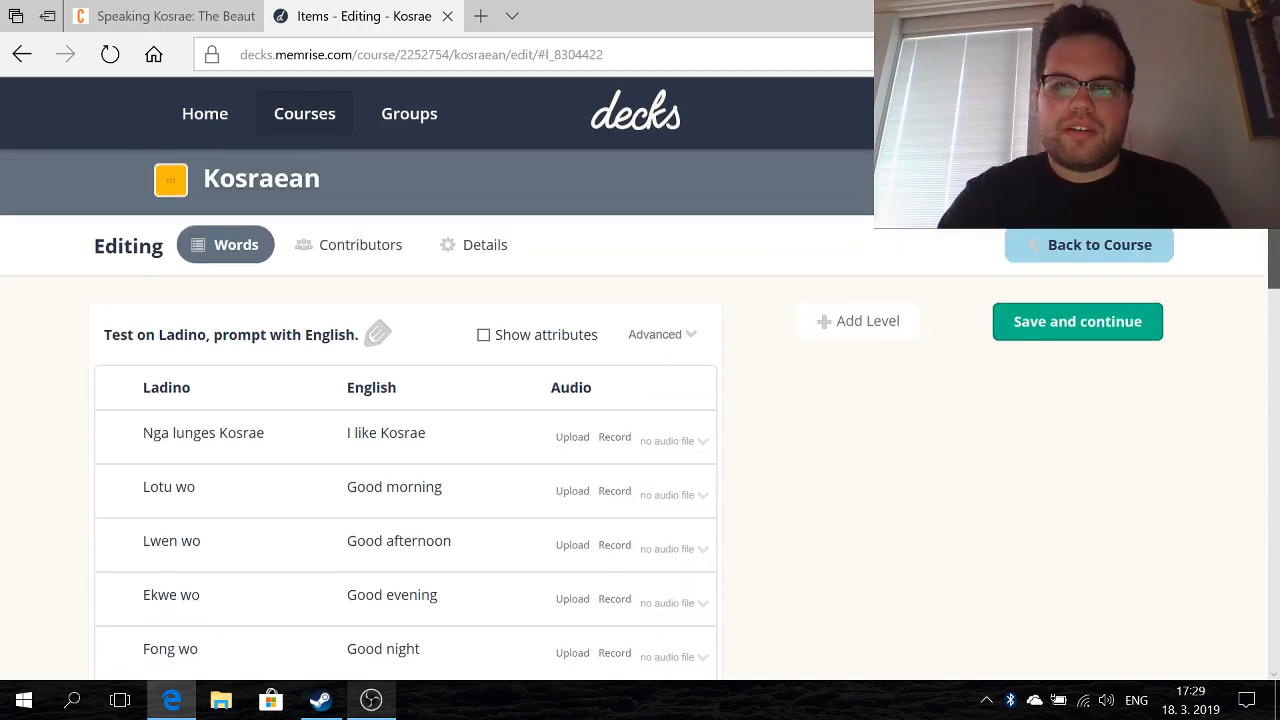
click(1079, 316)
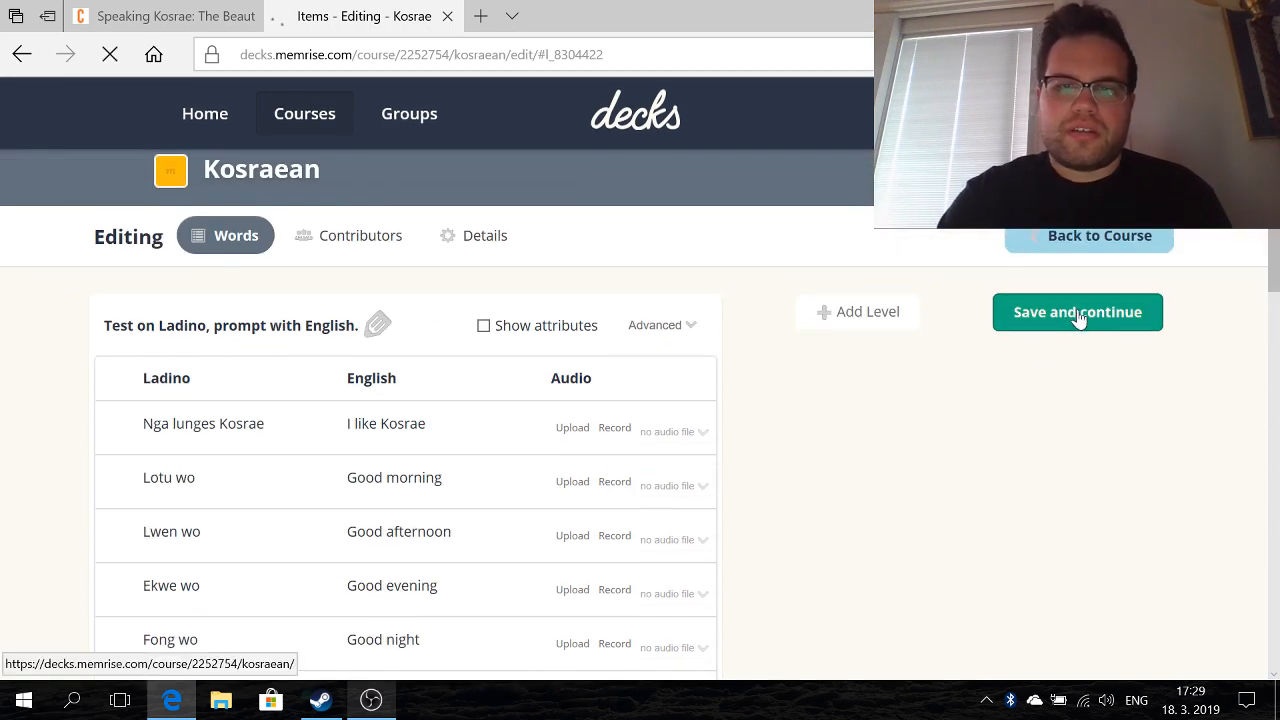
scroll(748, 400, down, 2)
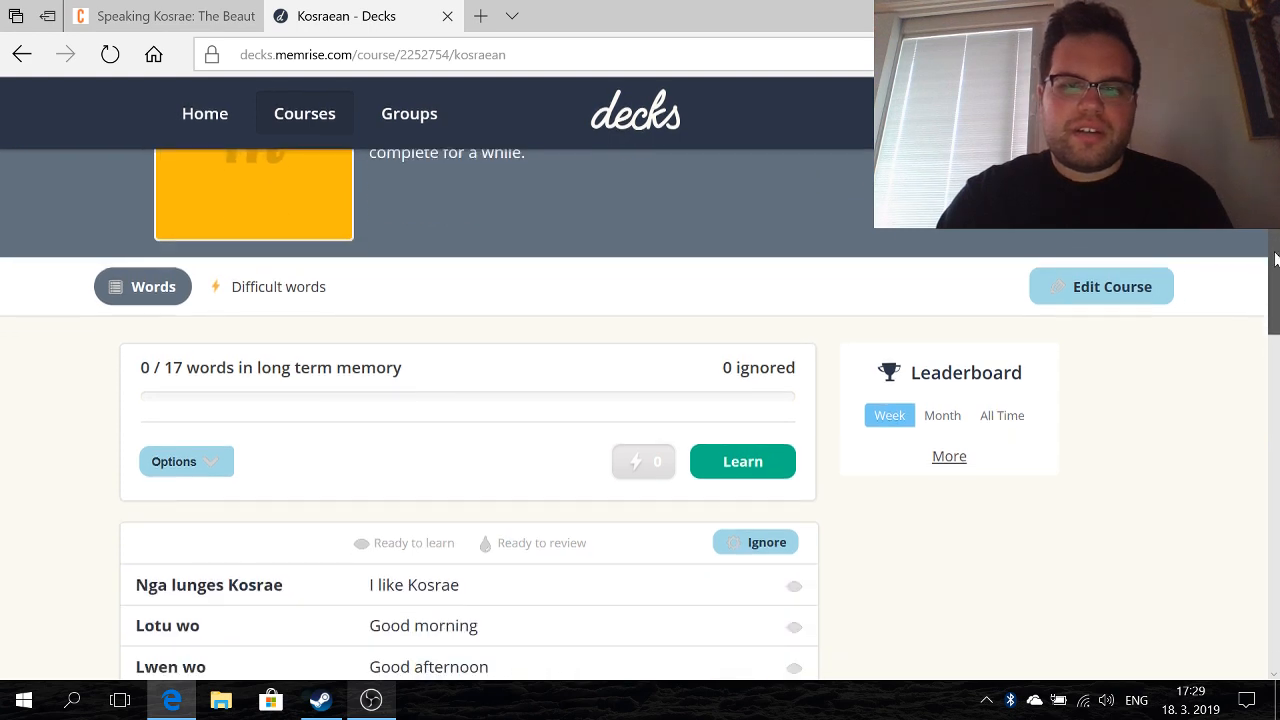
click(743, 420)
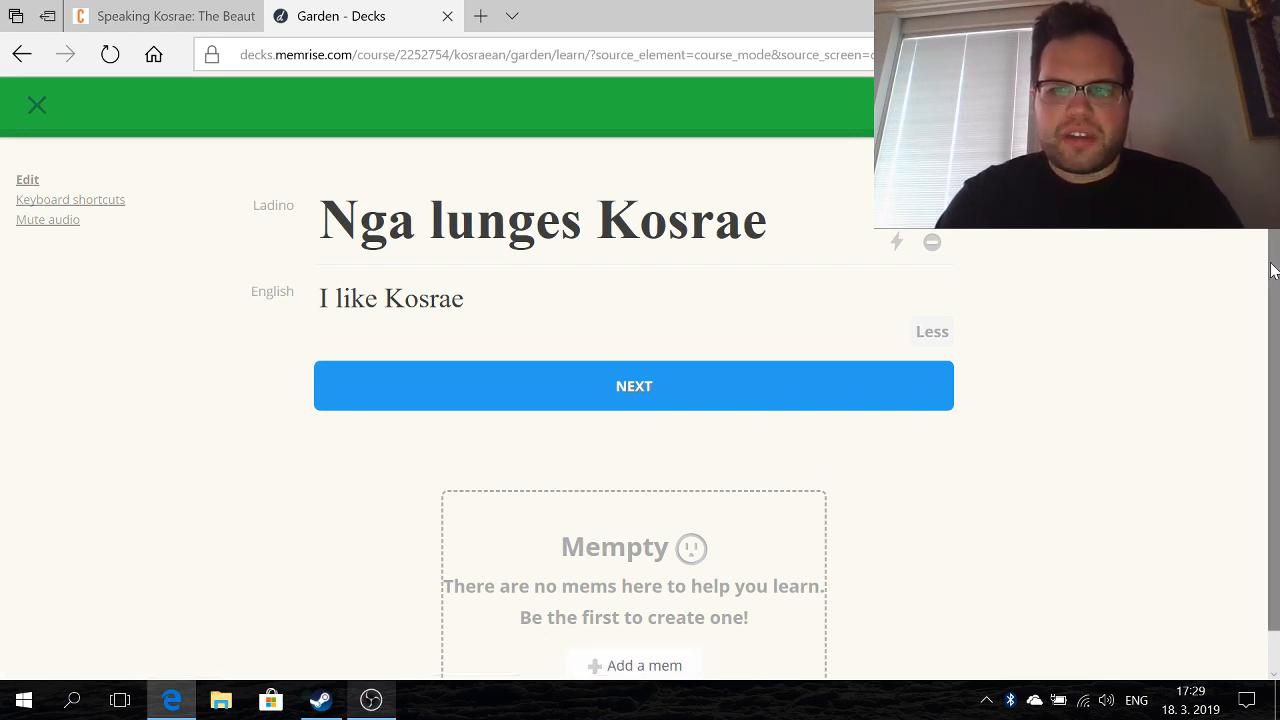
- Go through the first two word cards and answer "Nga lunges Kosrae" for "I like Kosrae" and "Lotu wo" for "Good morning"
scroll(1168, 367, down, 1)
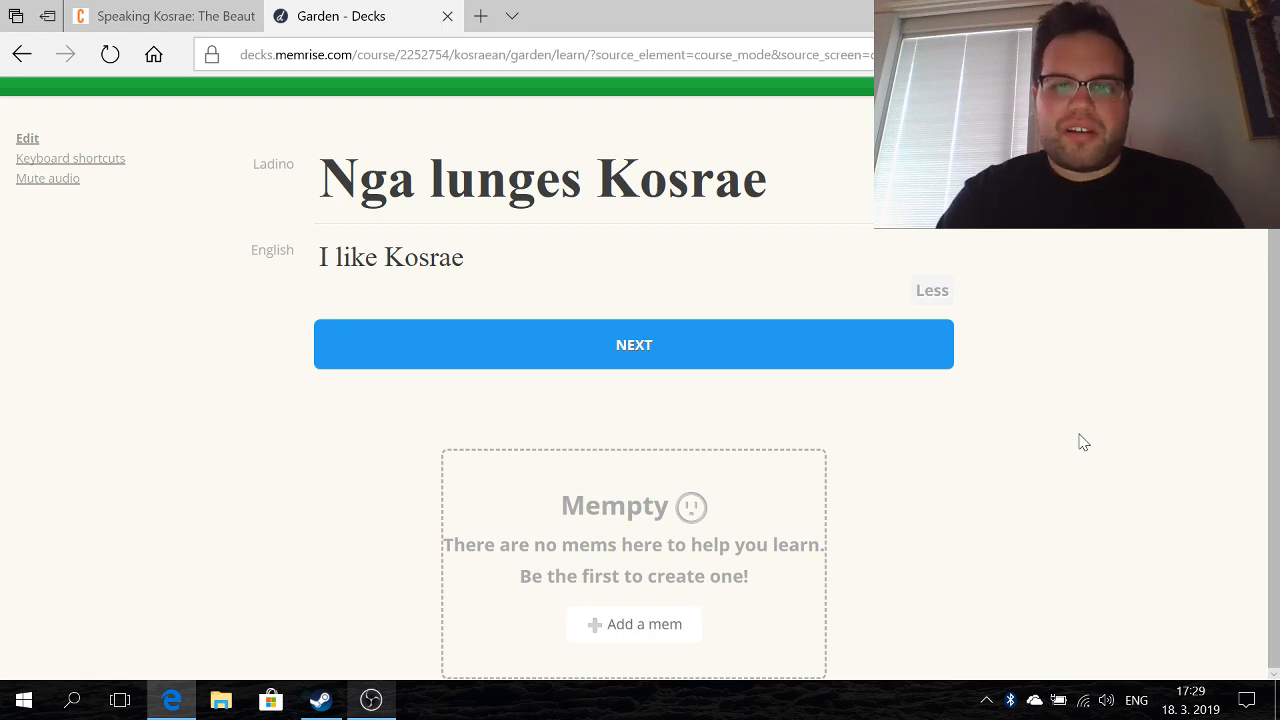
click(783, 342)
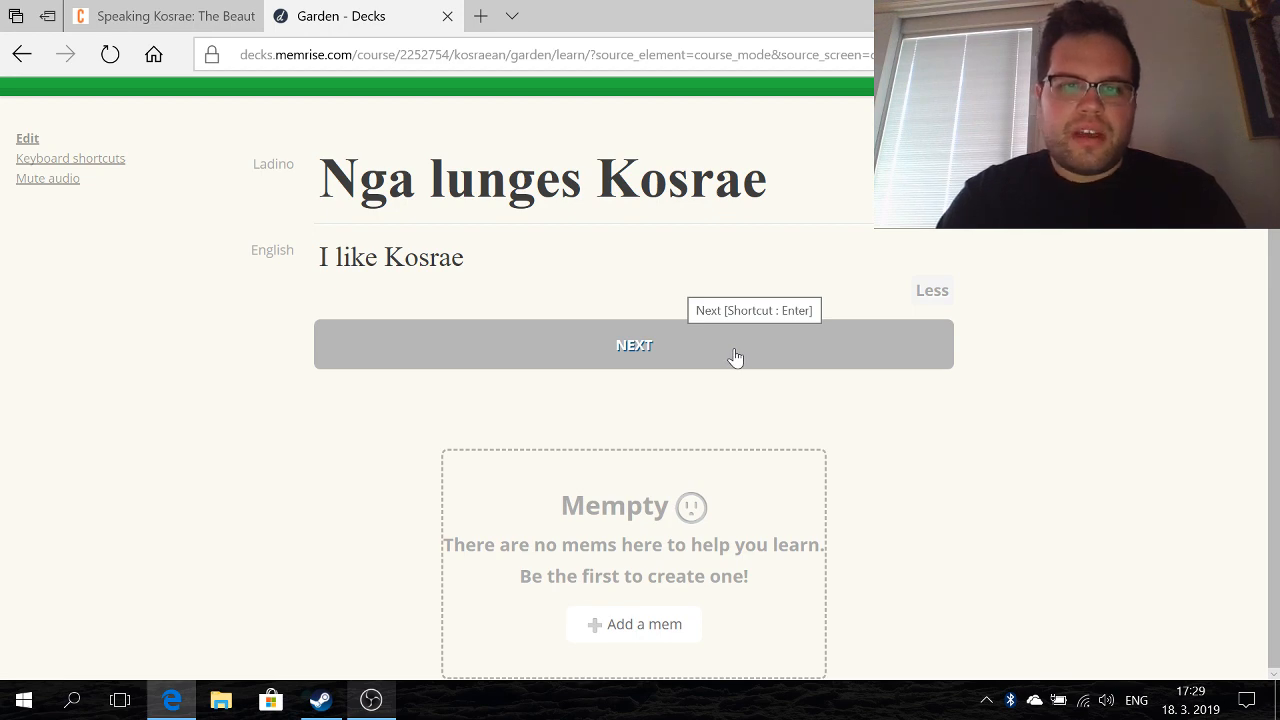
click(735, 357)
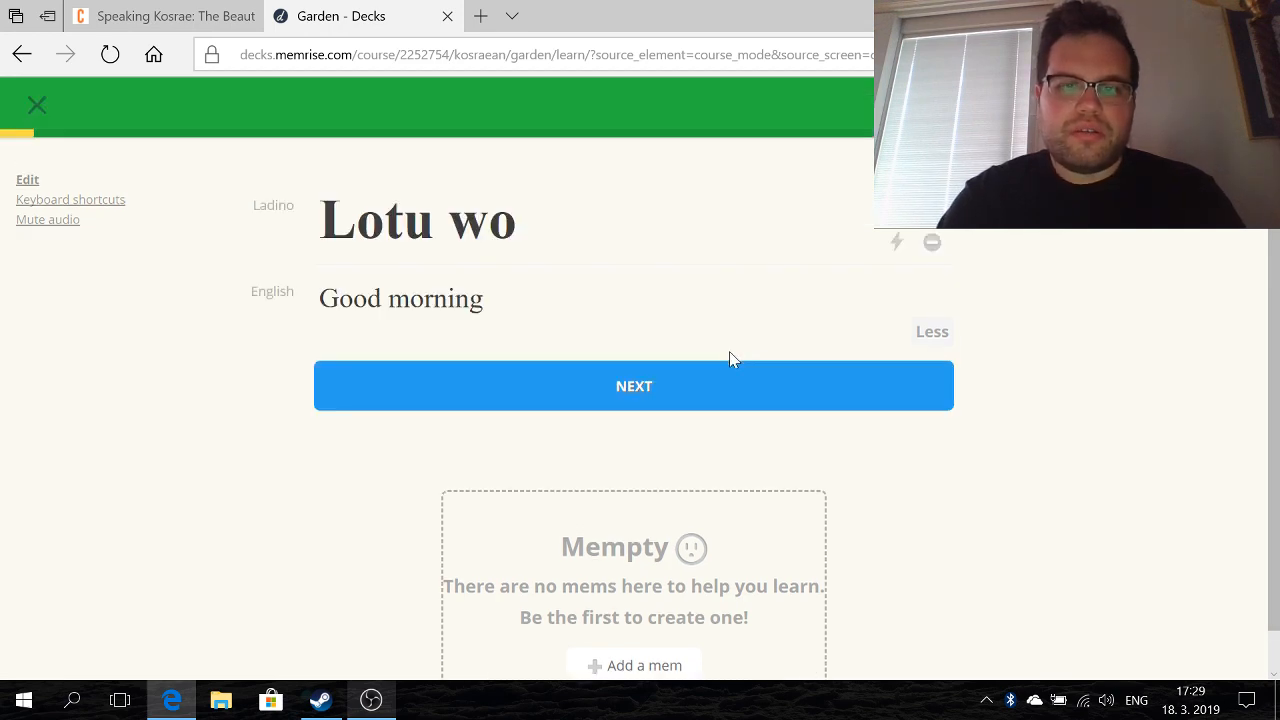
click(671, 394)
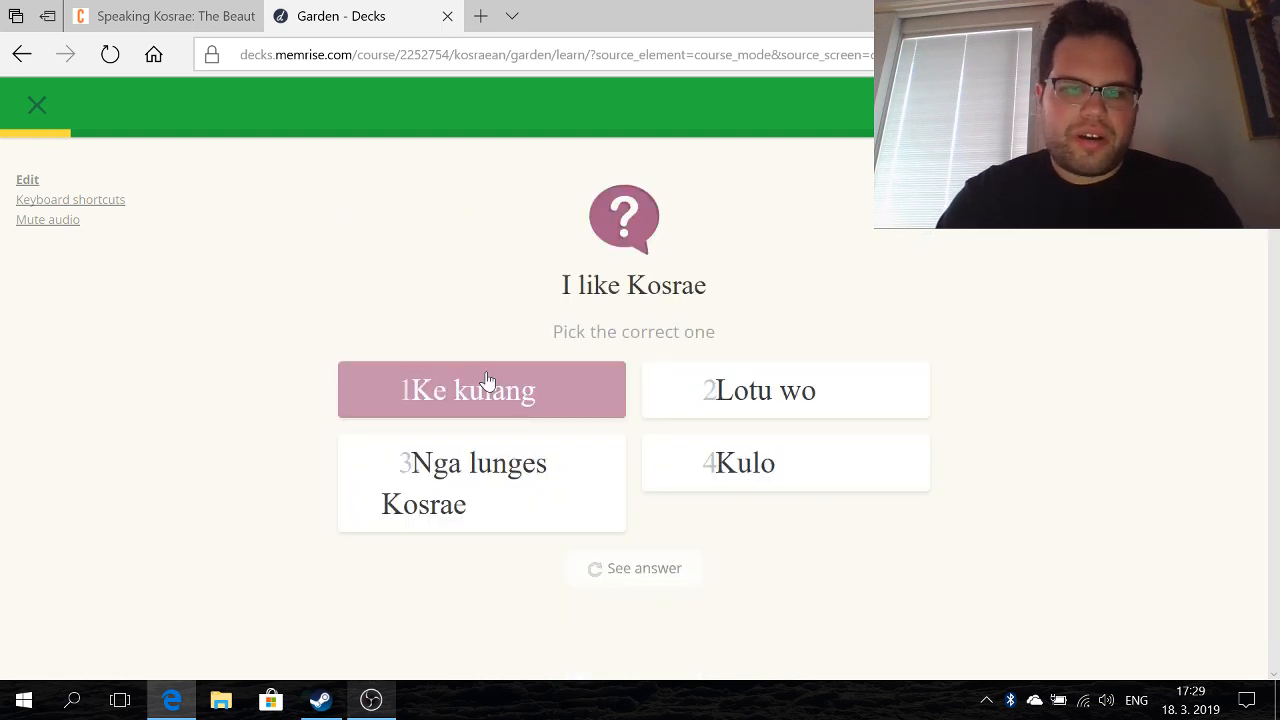
click(501, 497)
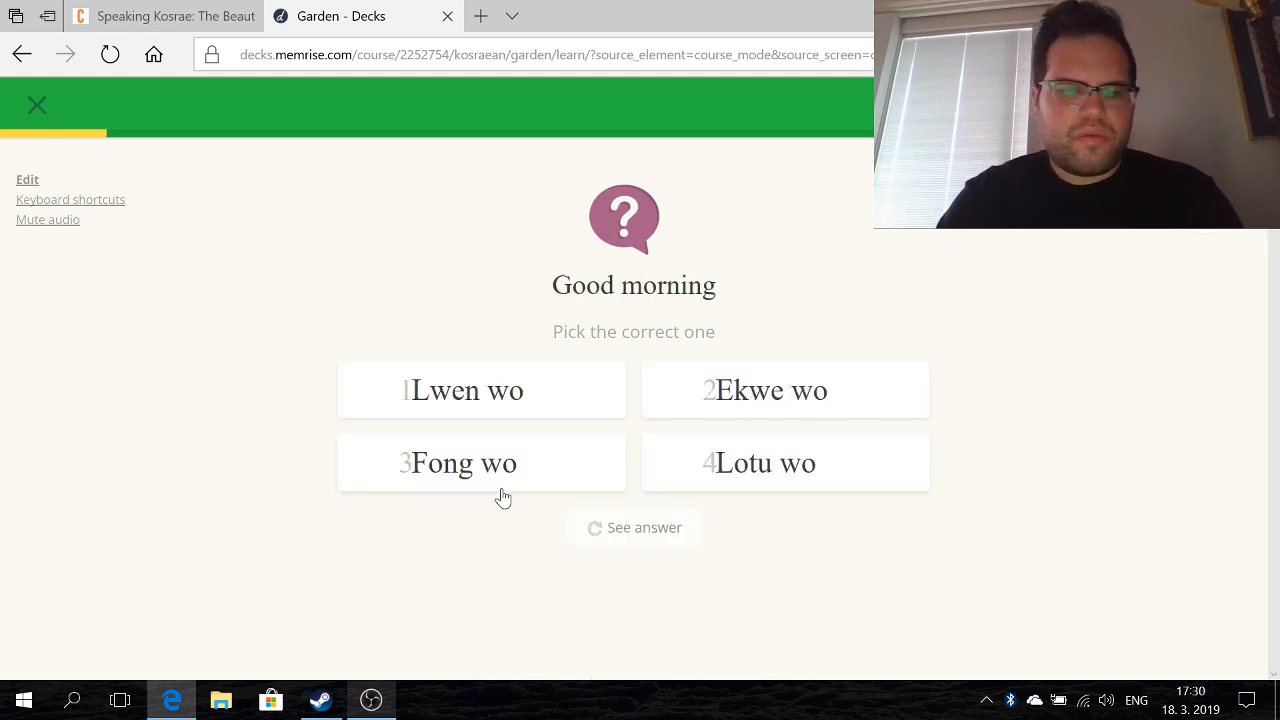
key(4)
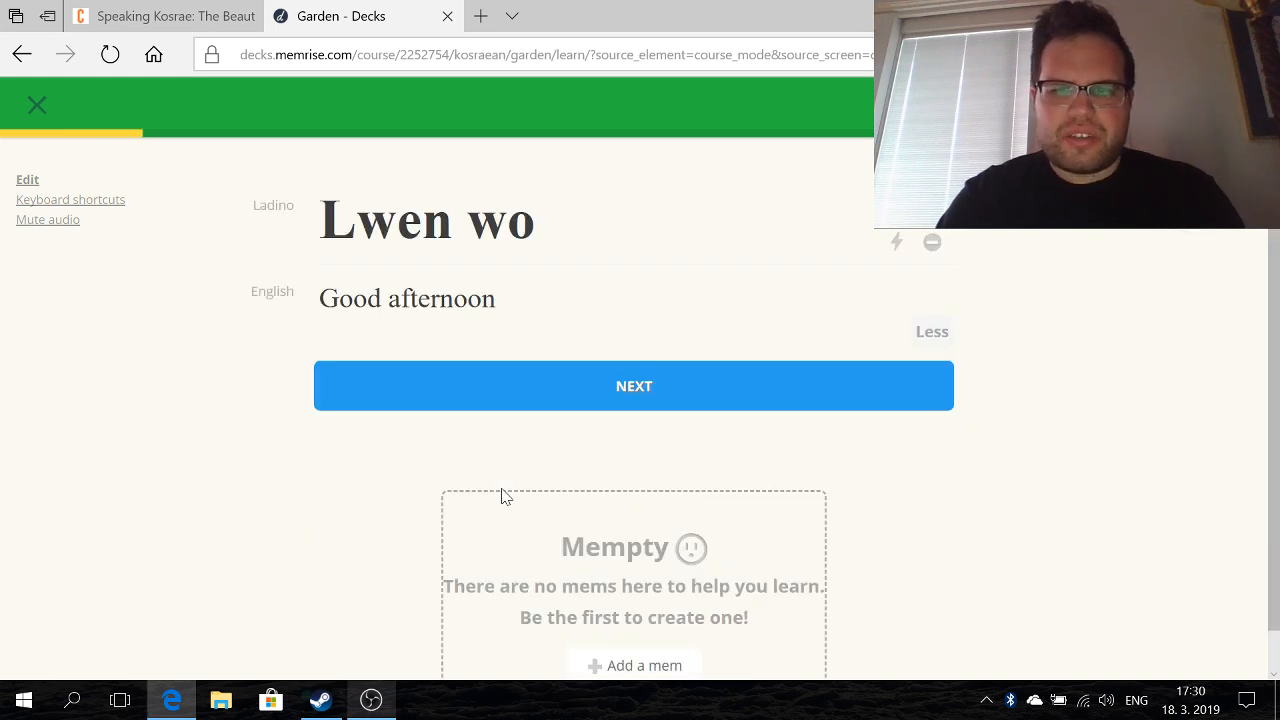
- Continue past the new word cards and answer "Lwen wo" for "Good afternoon" and "I like Kosrae" for "Nga lunges Kosrae"
key(Return)
key(Return)
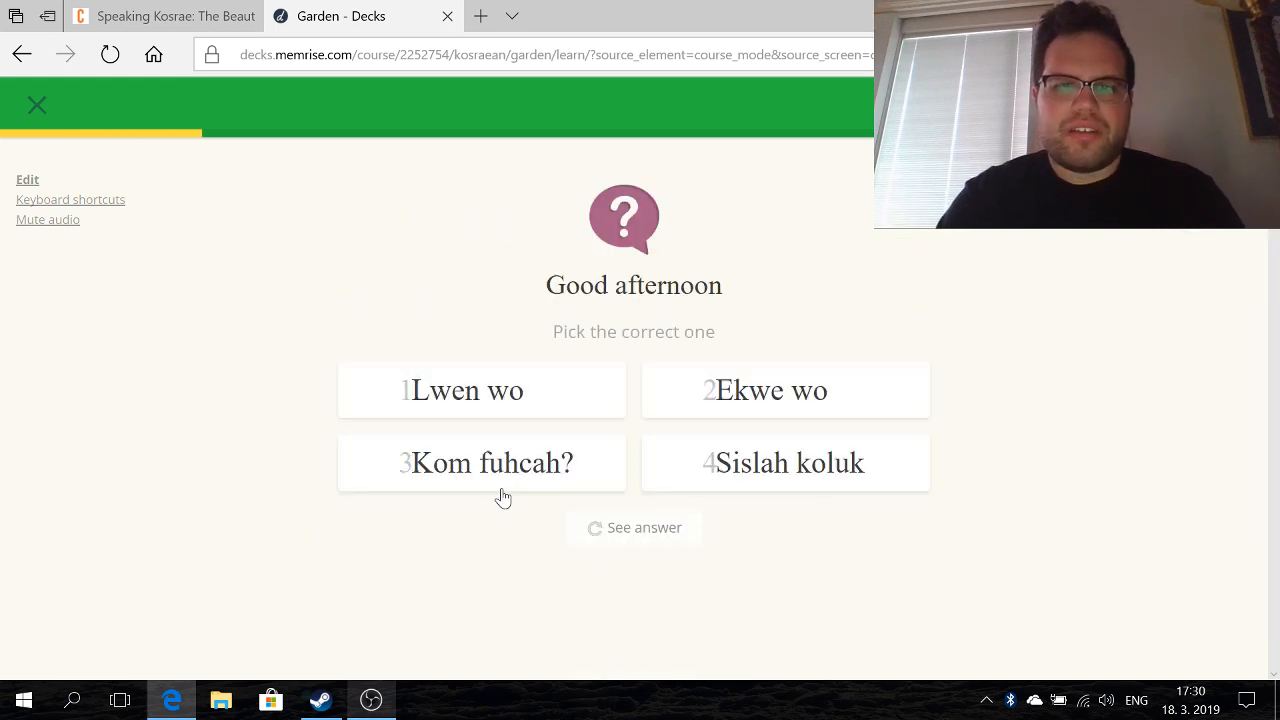
key(1)
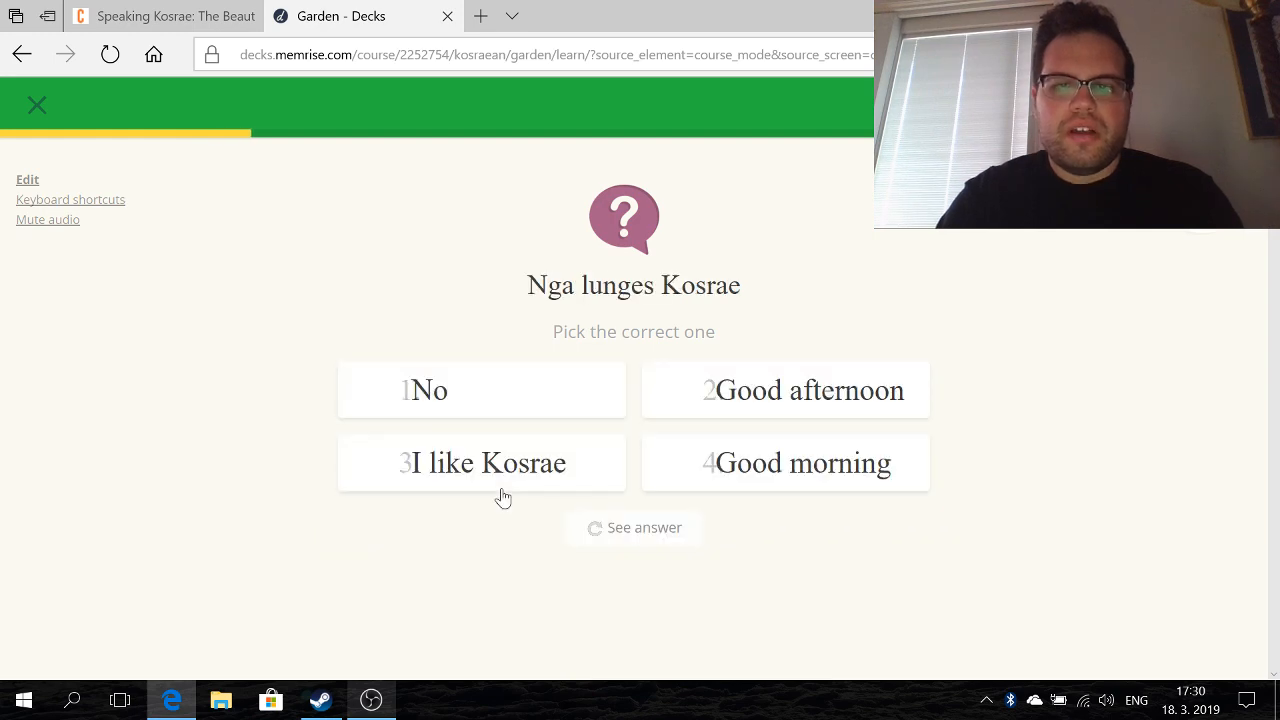
key(3)
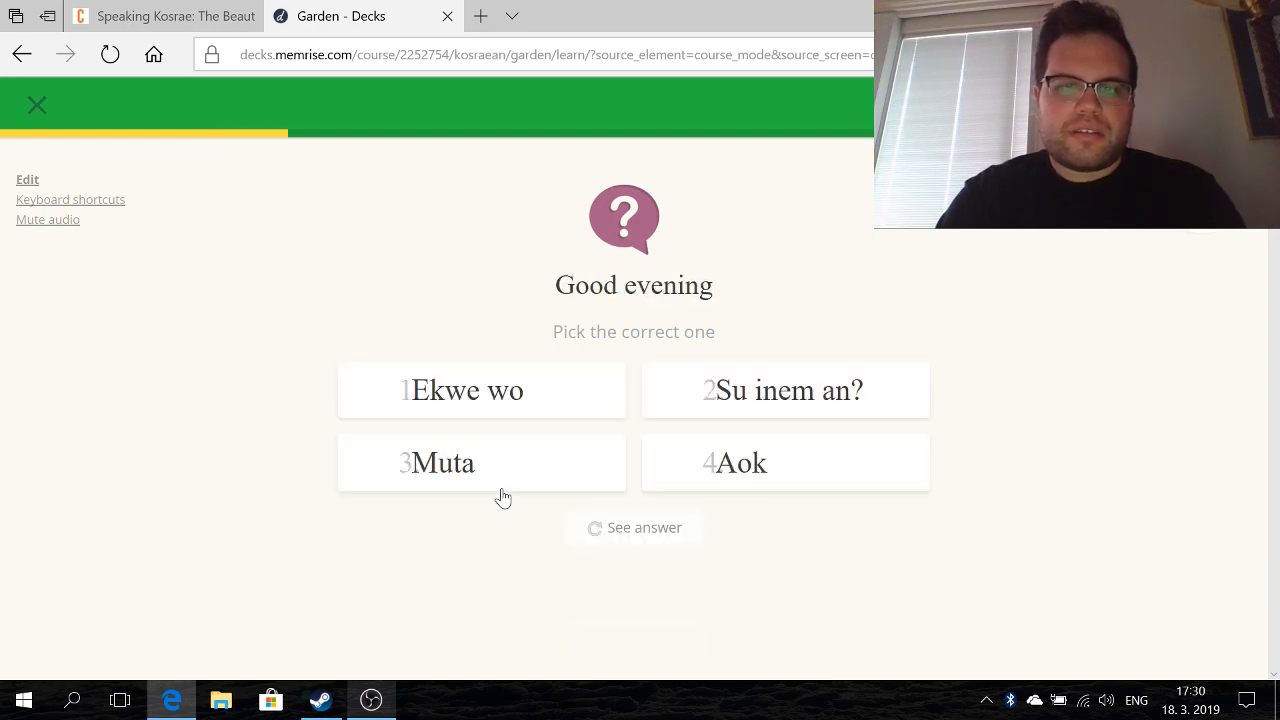
- Choose "Ekwe wo" for "Good evening", continue past the "Fong wo" word card and choose "Fong wo" for "Good night"
key(1)
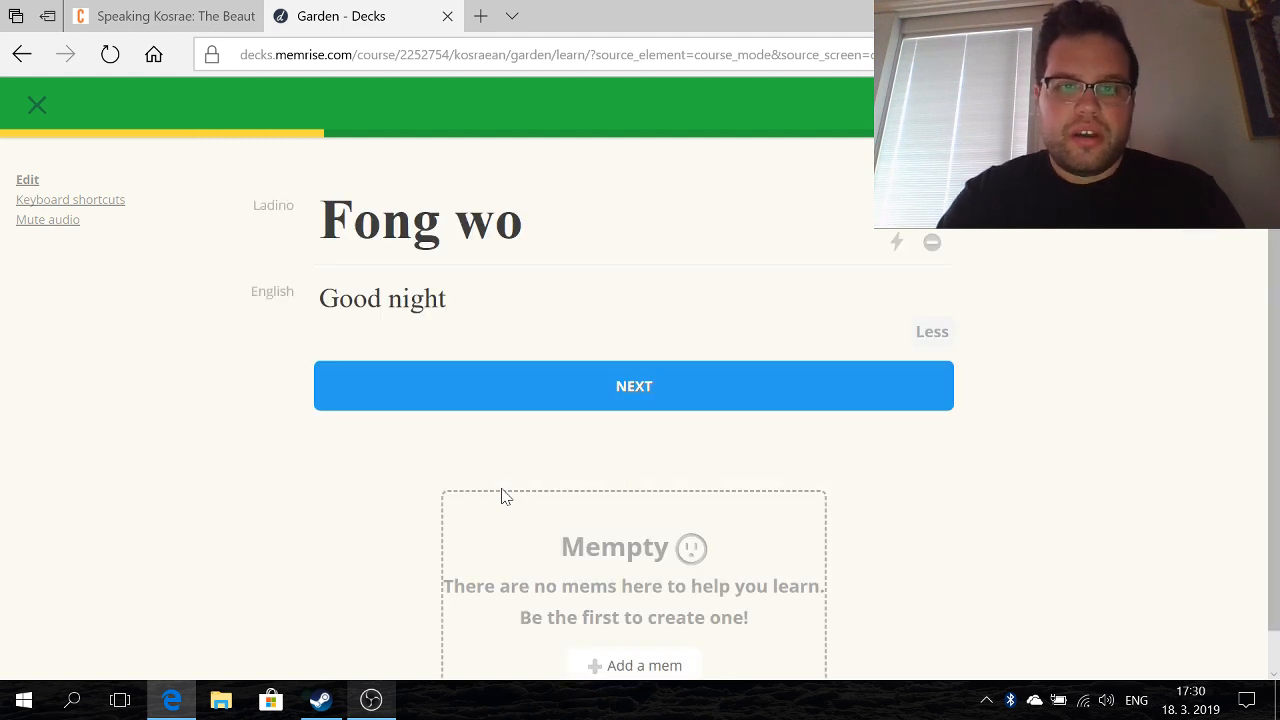
key(Return)
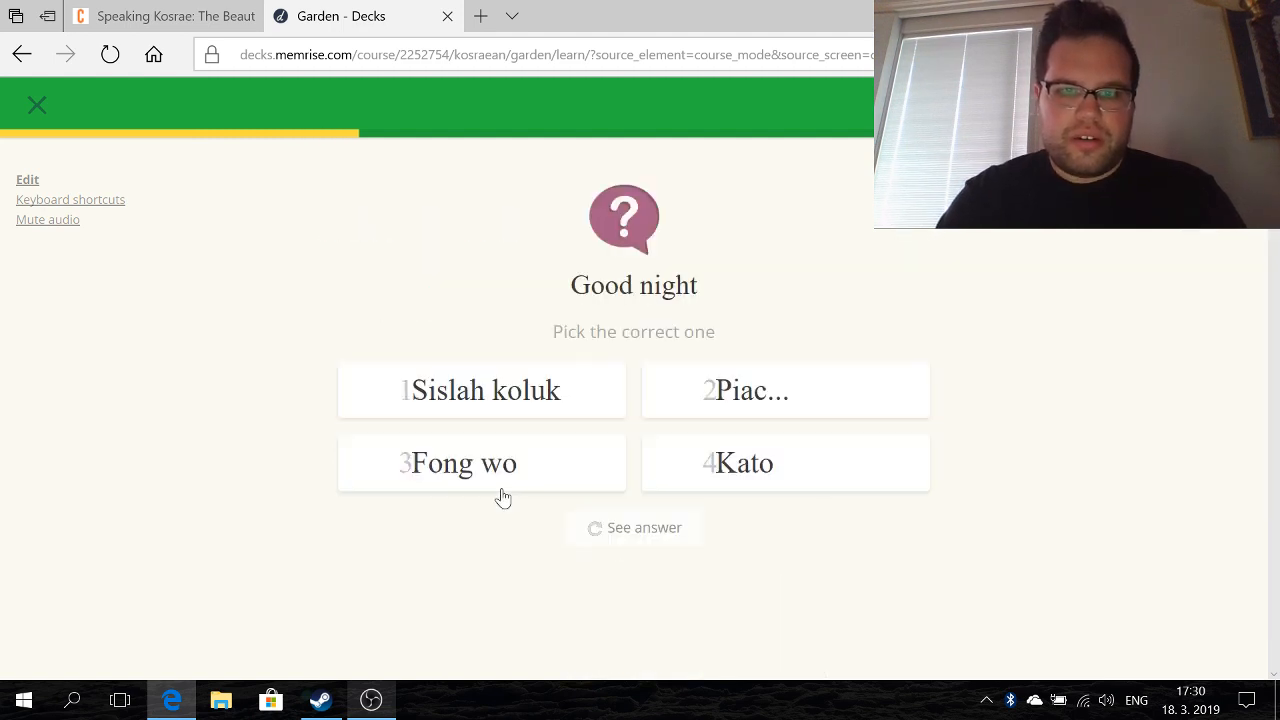
click(503, 490)
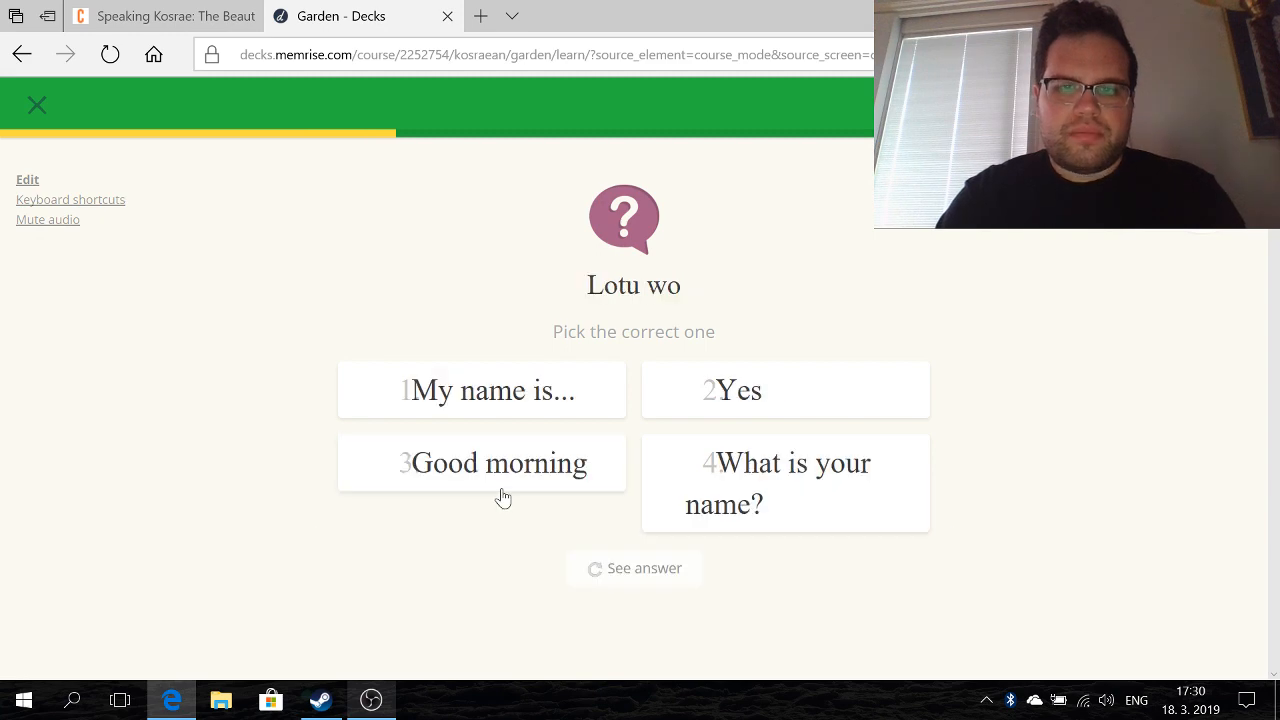
- Match "Lotu wo" with "Good morning" and "Lwen wo" with "Good afternoon", and write both Kosraean phrases out for their English meanings
click(503, 491)
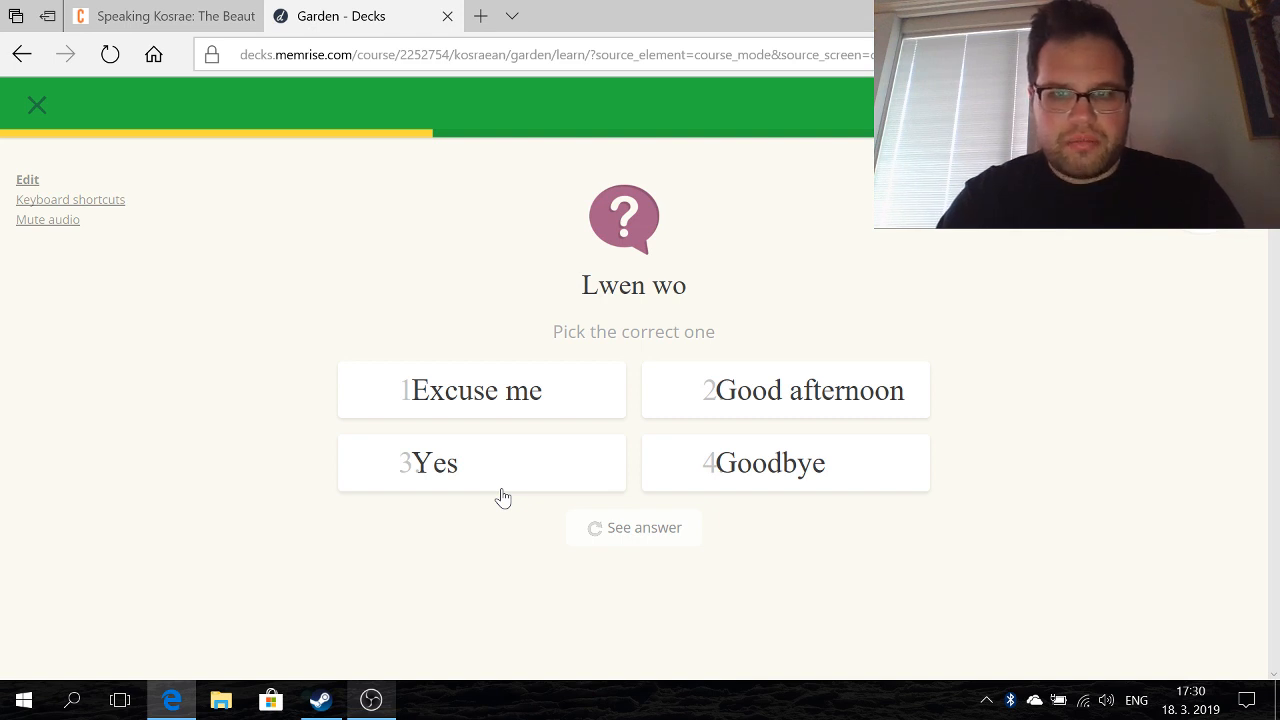
key(2)
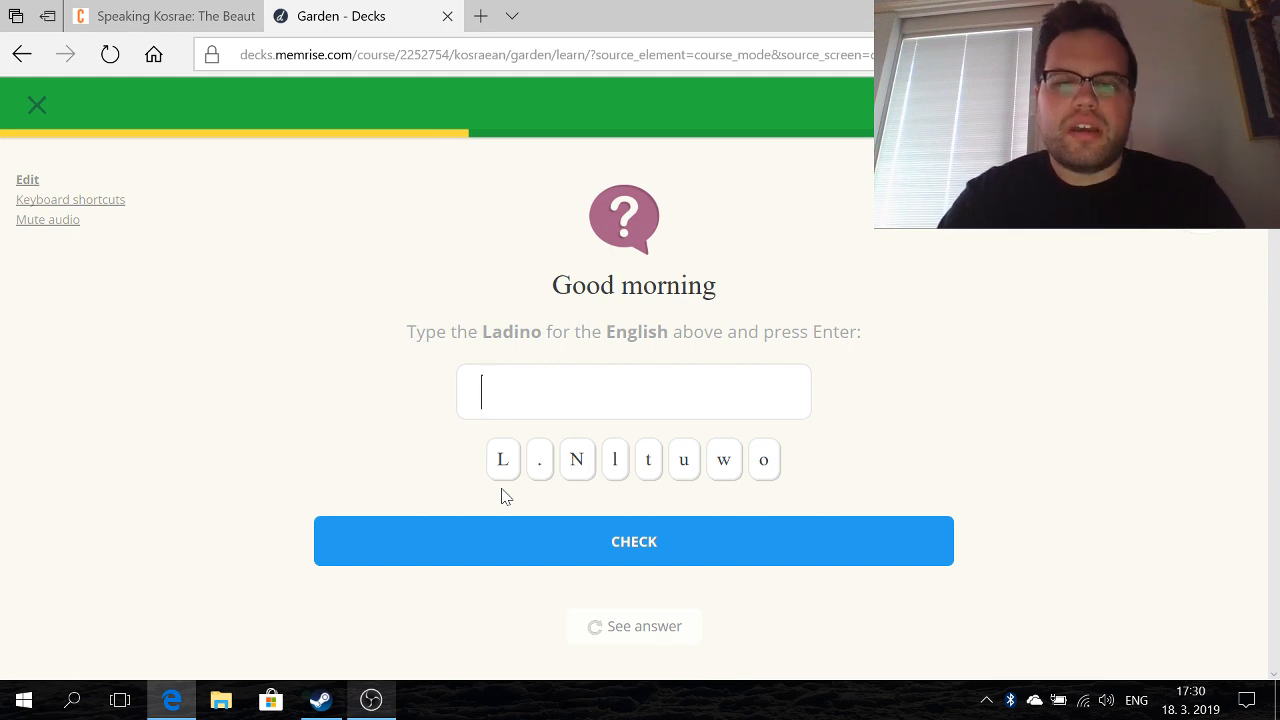
text(Lotu wo)
key(Return)
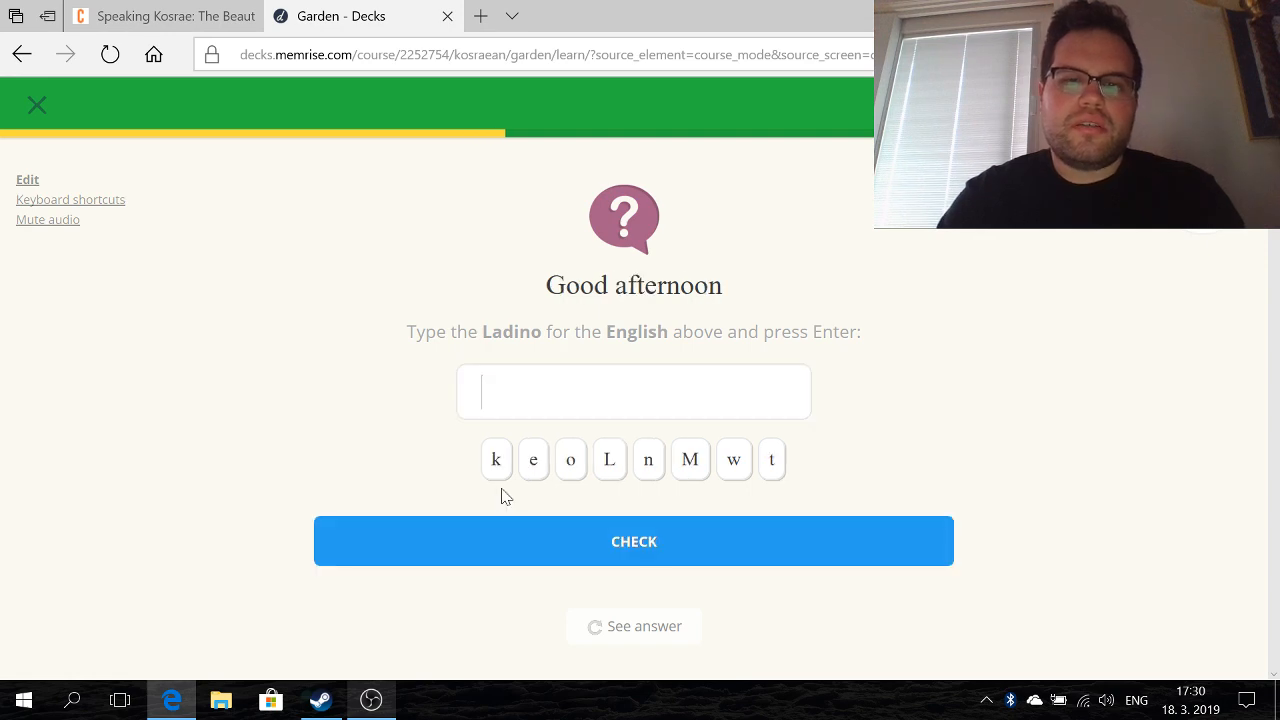
text(Lwen wo)
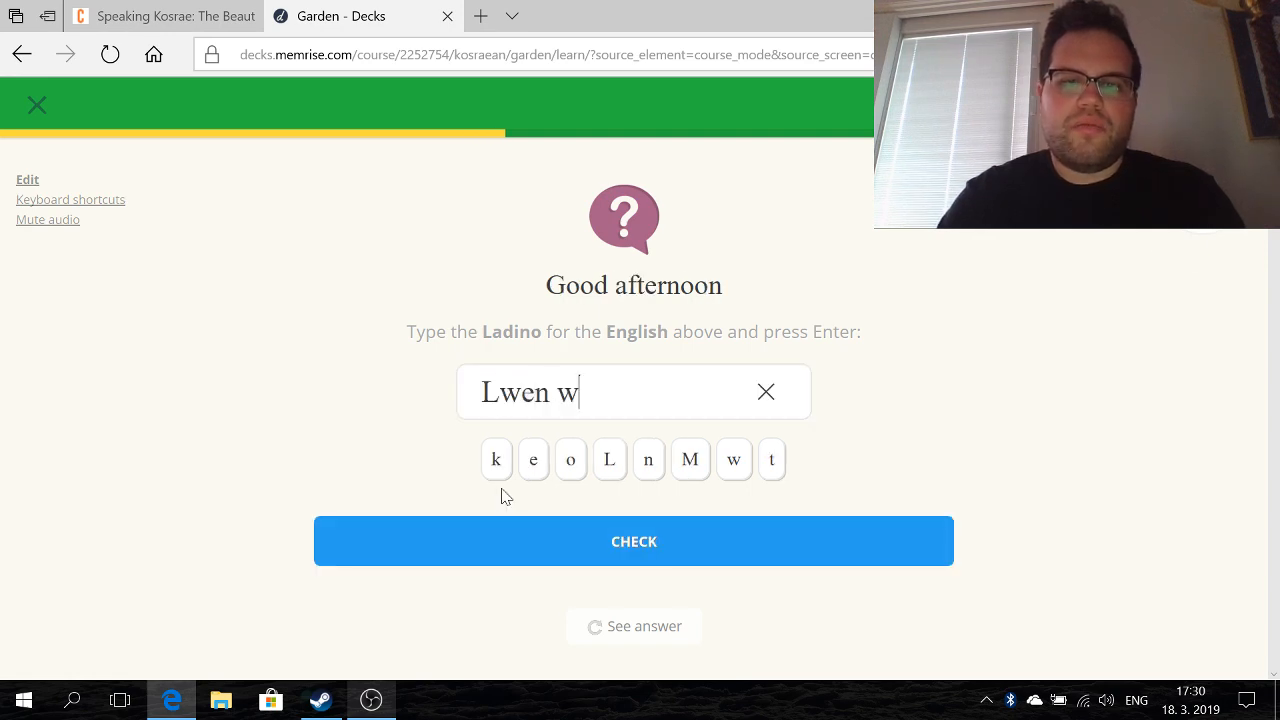
key(Return)
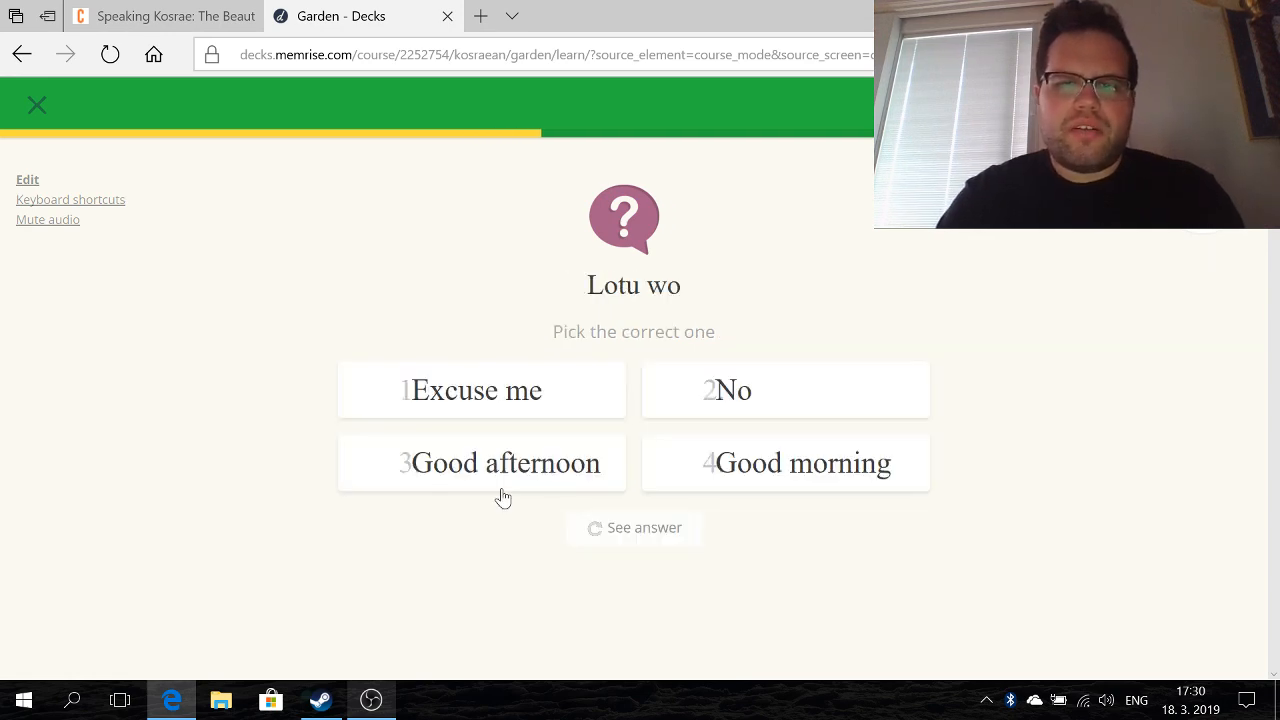
- Choose the English meanings "Good morning" for "Lotu wo", "Good night" for "Fong wo" and "Good afternoon" for "Lwen wo"
key(4)
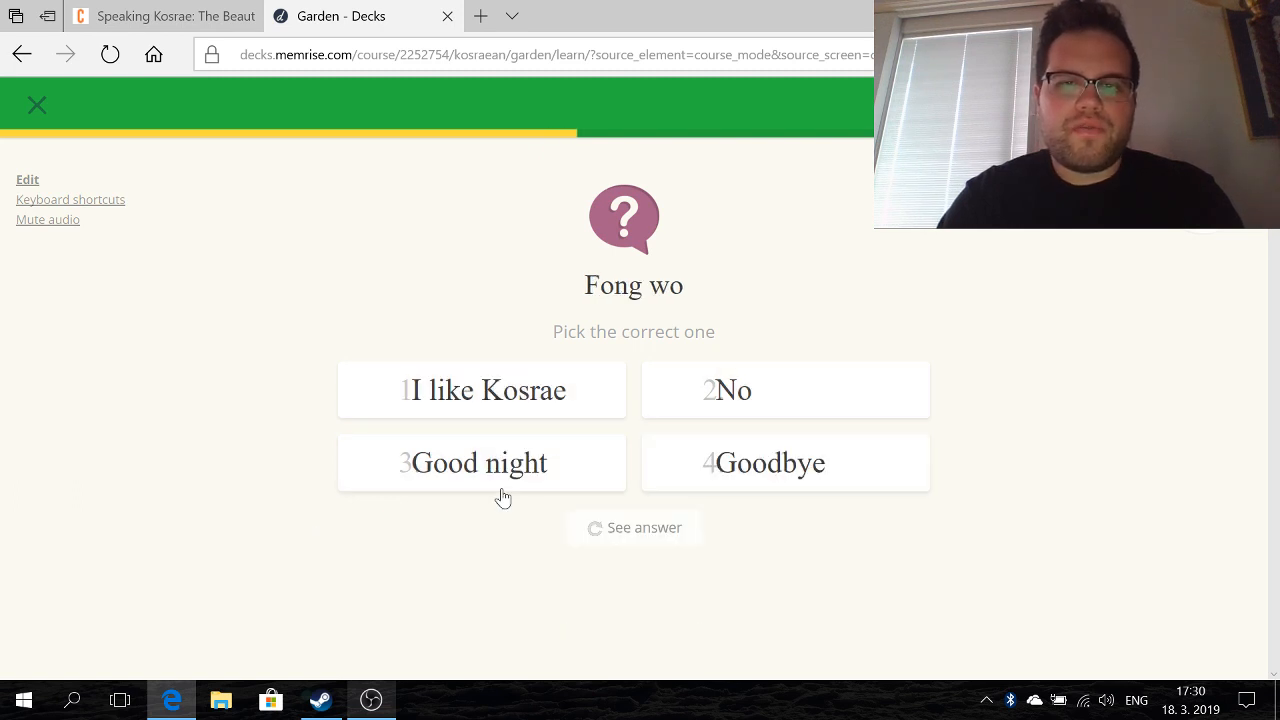
key(3)
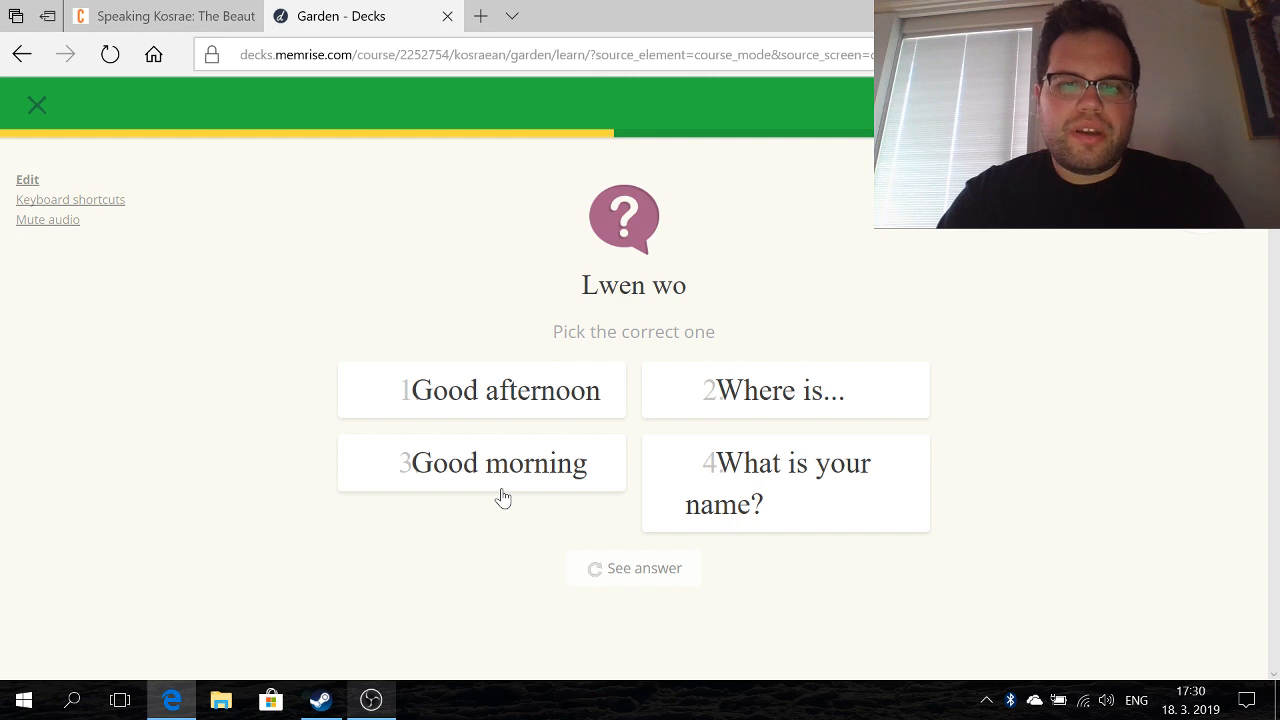
text(1)
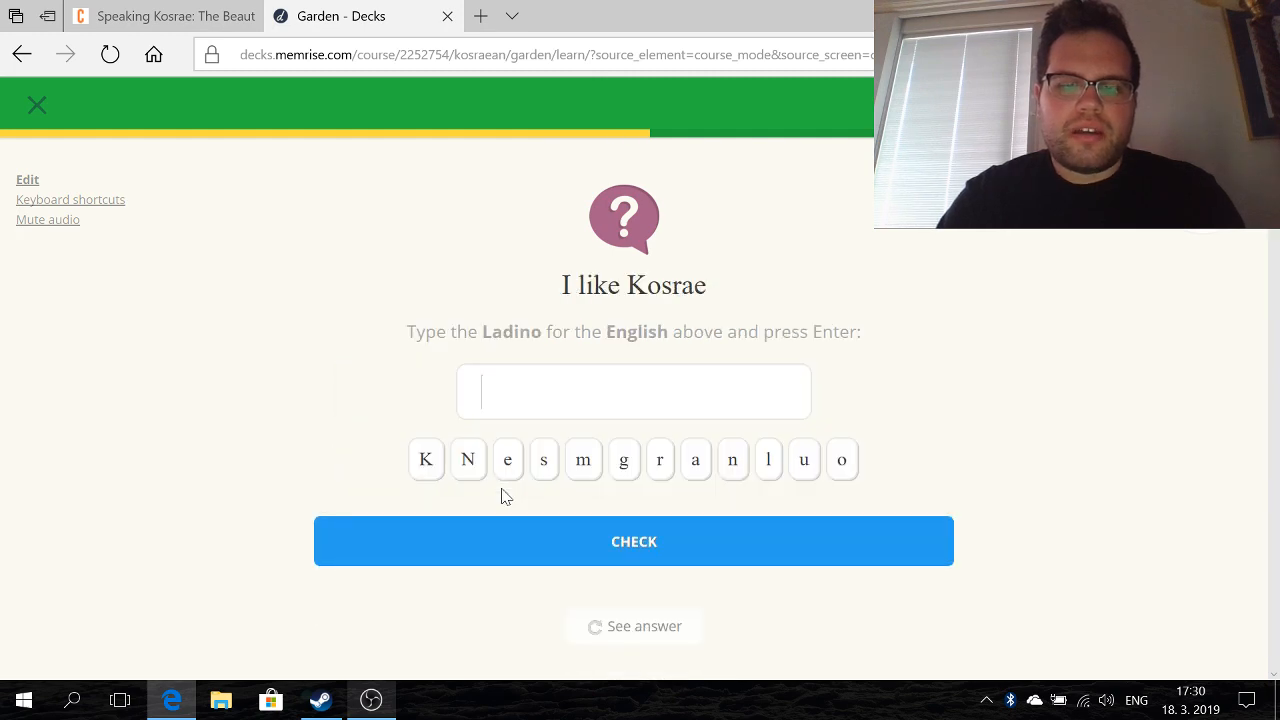
- Write out "Nga lunges Kosrae" for "I like Kosrae" and "Fong wo" for "Good night"
text(Nga lunges Kos)
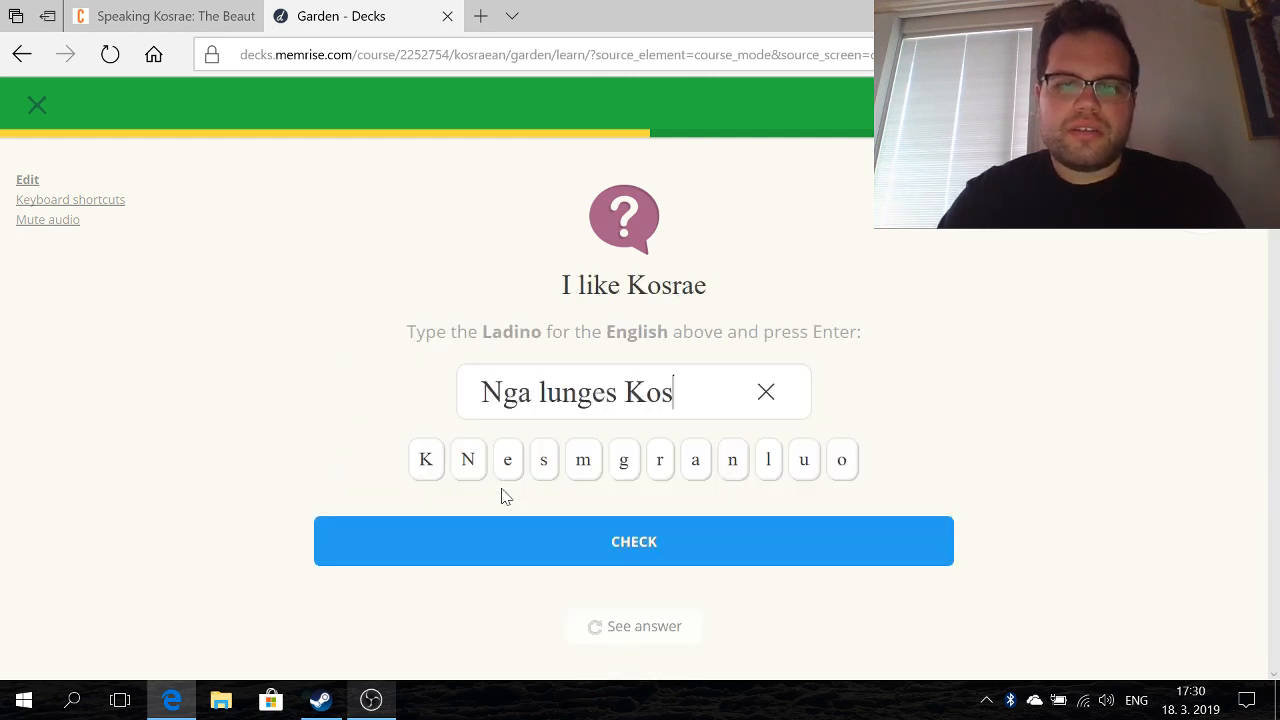
text(raeF)
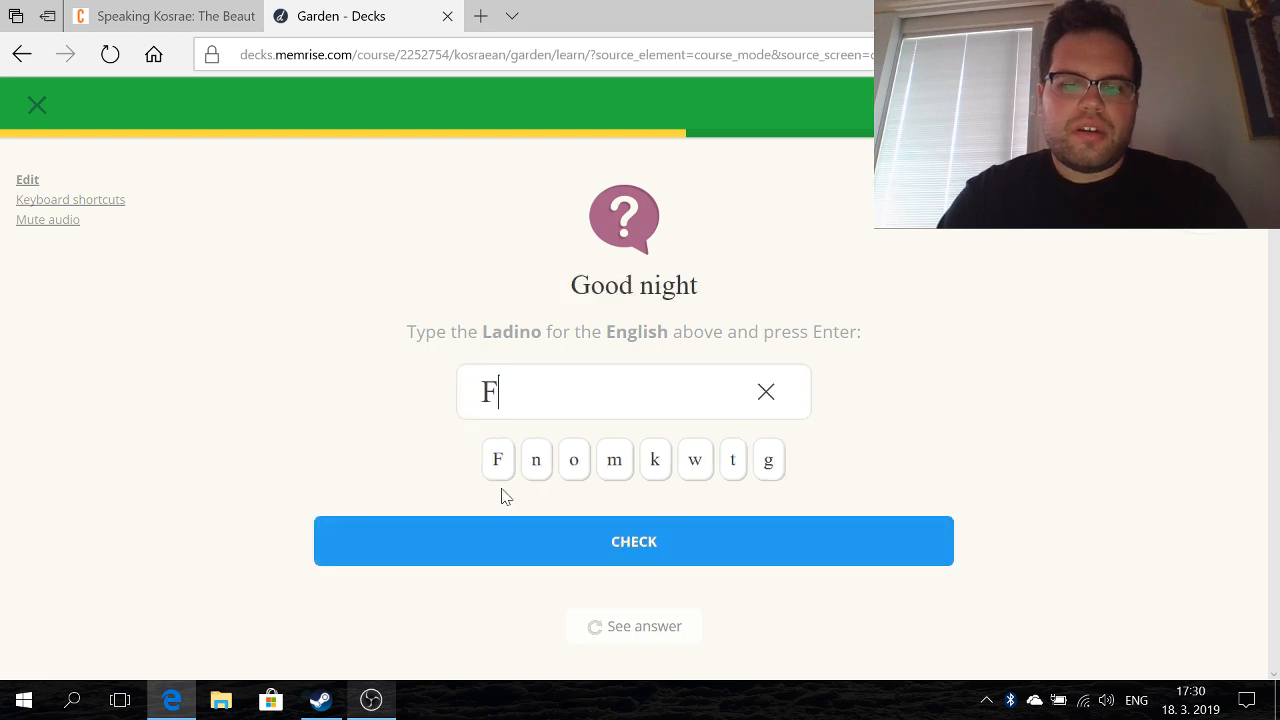
text(ong wo)
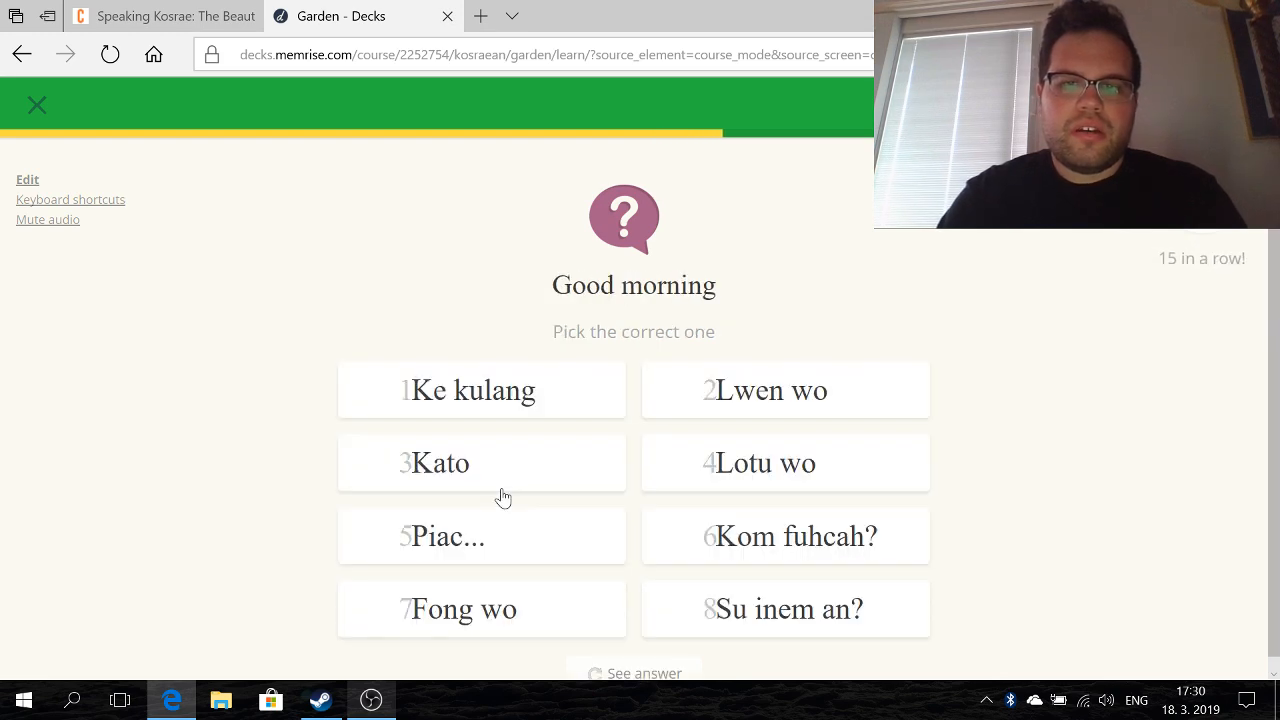
- Choose "Lotu wo" for "Good morning", "I like Kosrae" for "Nga lunges Kosrae" and "Good evening" for "Ekwe wo"
text(4)
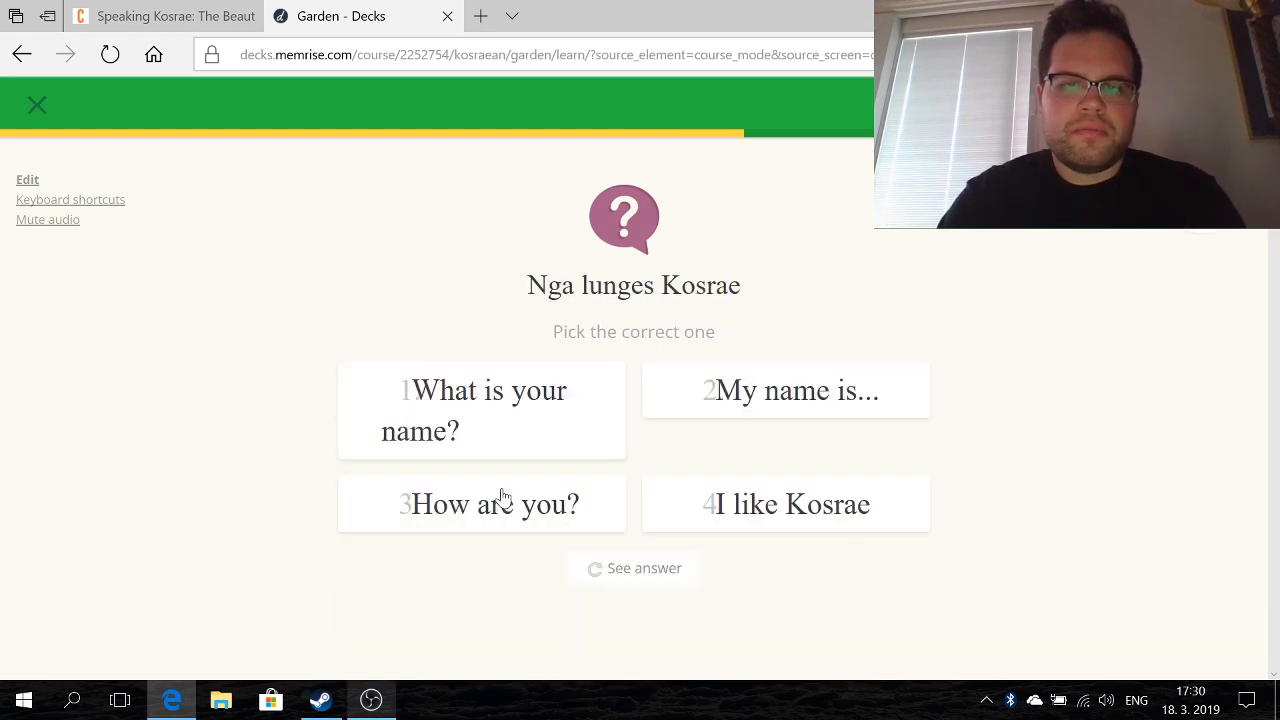
text(4)
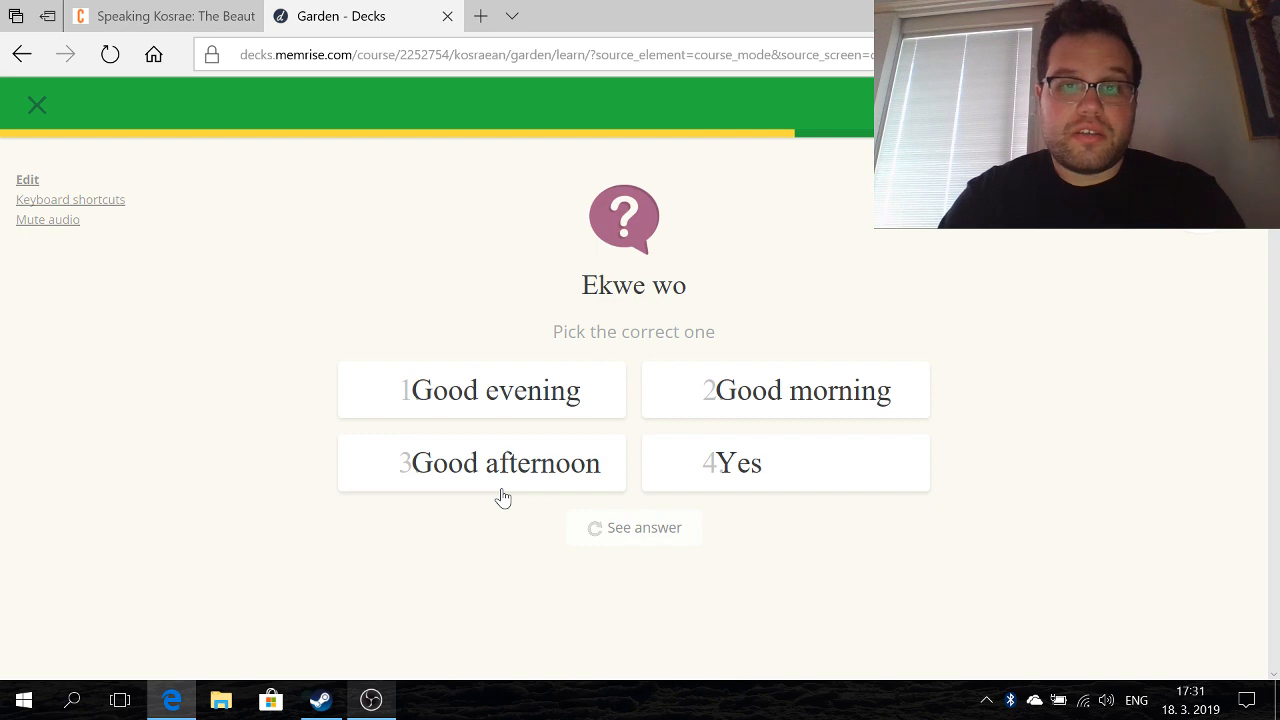
key(1)
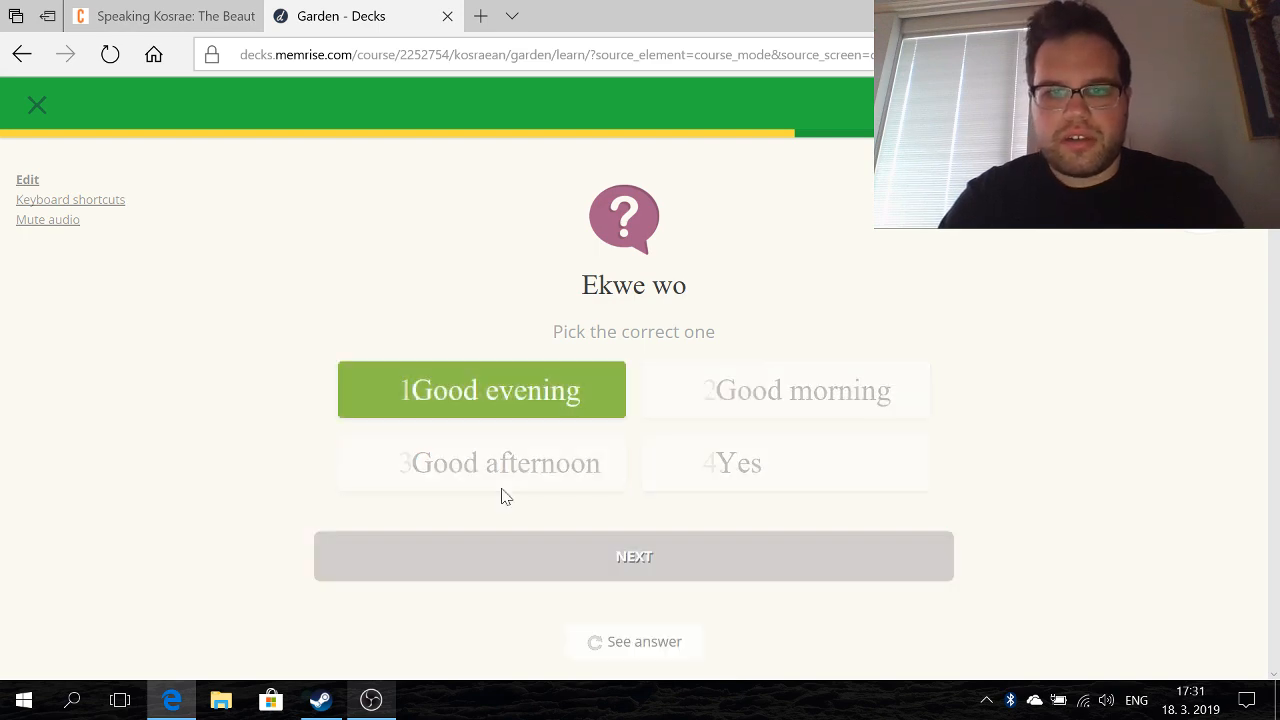
key(2)
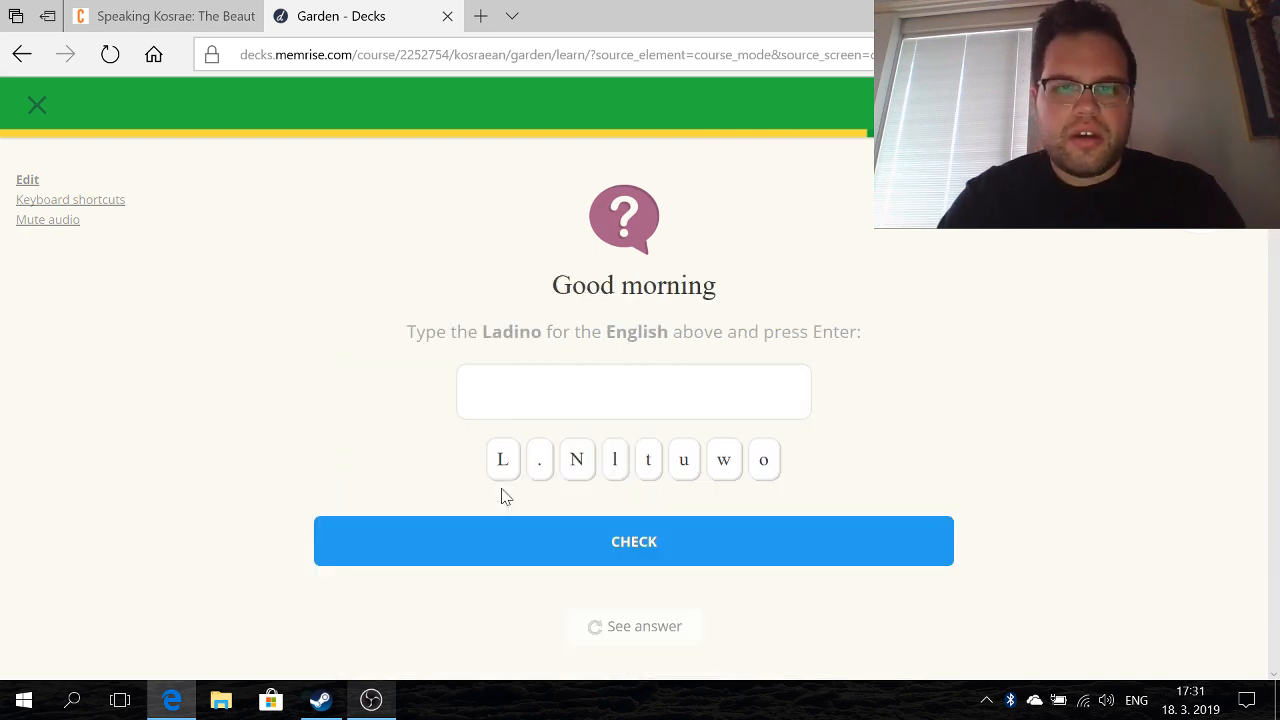
- Write out "Lotu wo" for "Good morning", try "Ekwe wo" for "Good afternoon" and continue to the following question
text(Lotu wo)
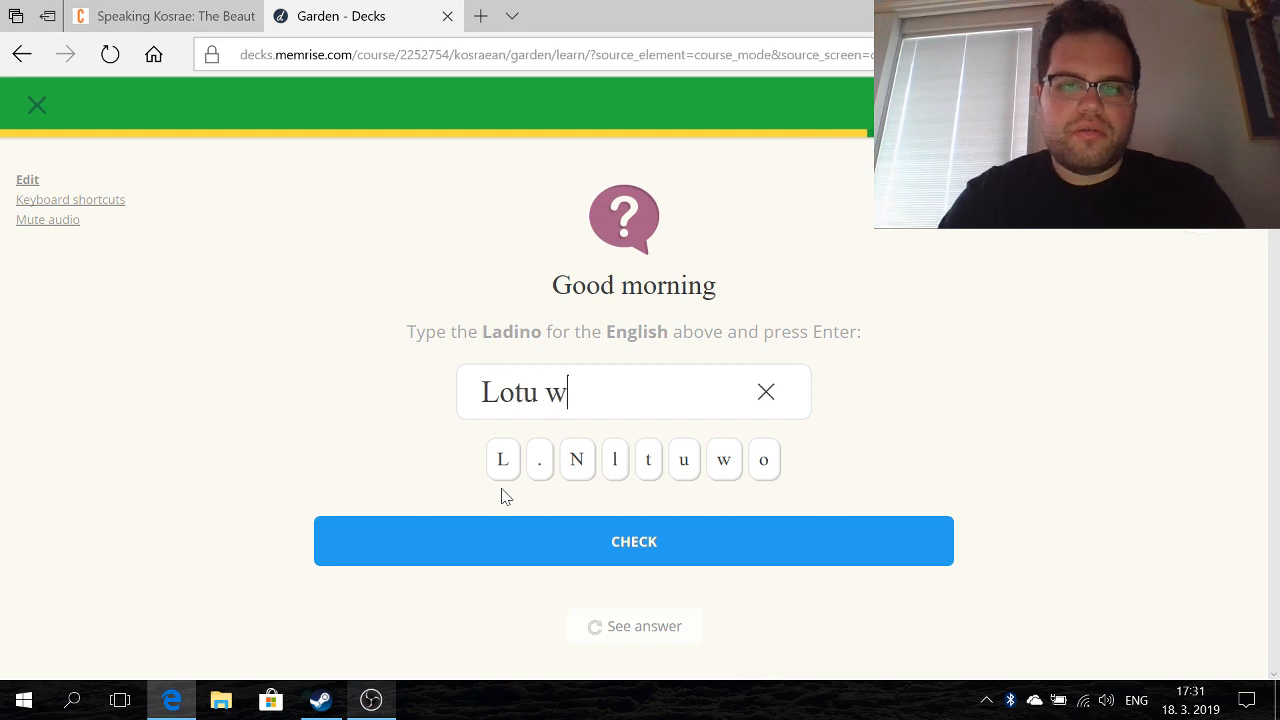
key(Return)
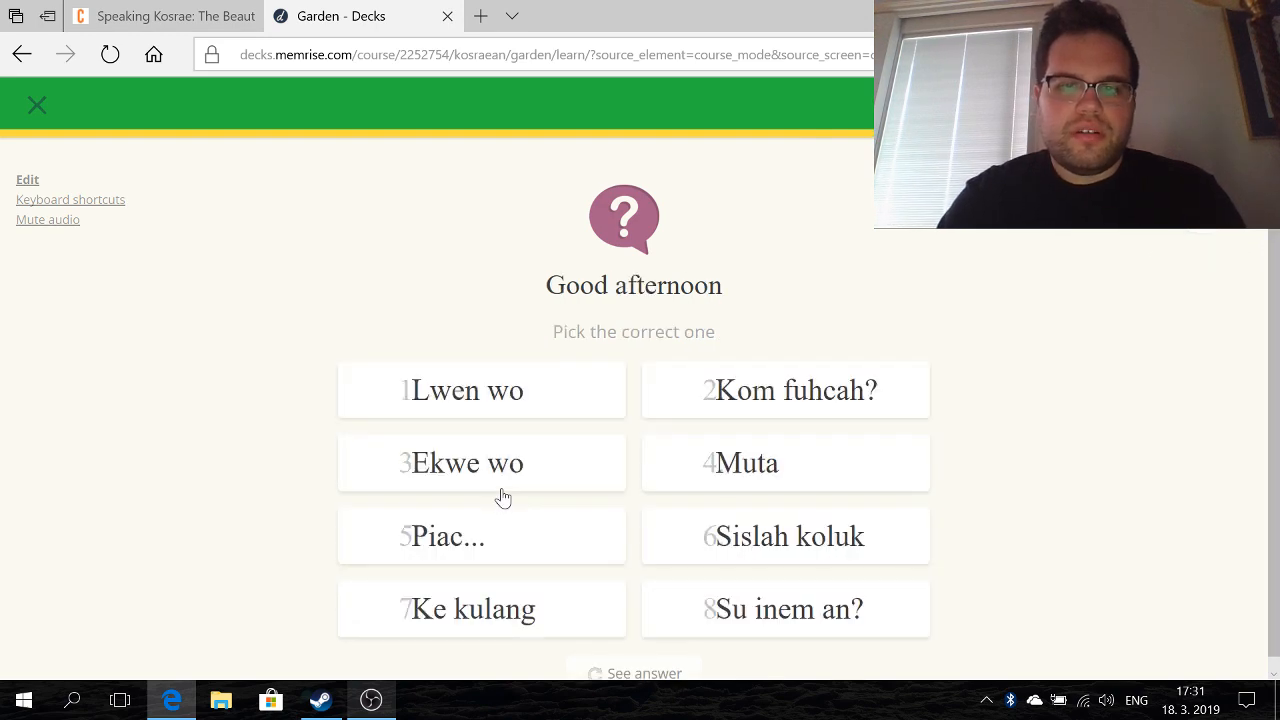
click(503, 490)
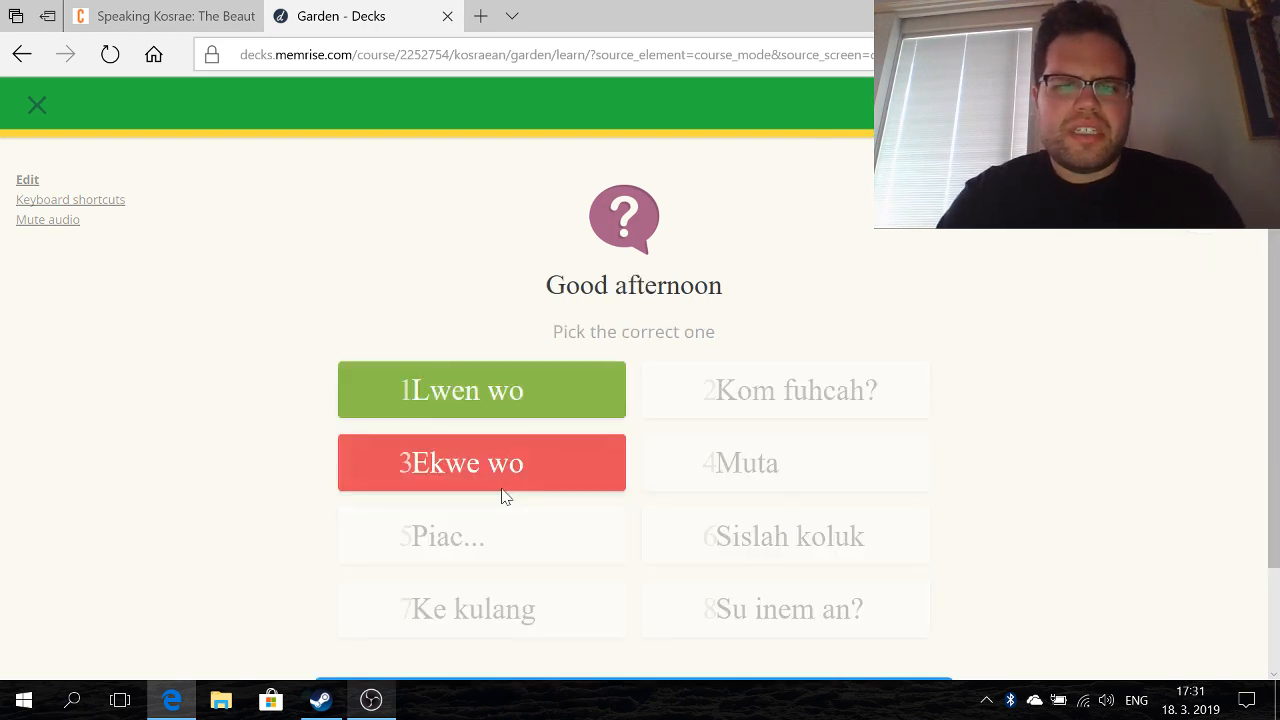
key(Return)
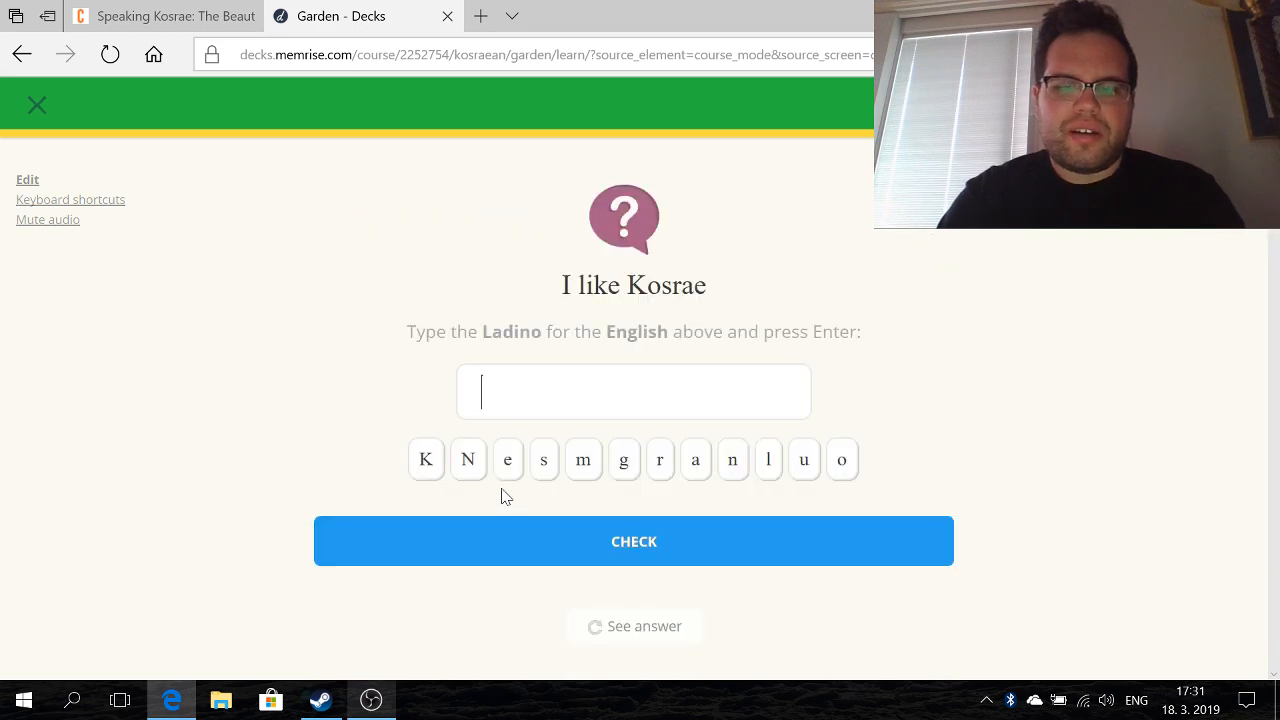
- Write out "Nga lunges Kosrae" for "I like Kosrae" and "Ekwe wo" for "Good evening"
text(Nga lunges Kosrae)
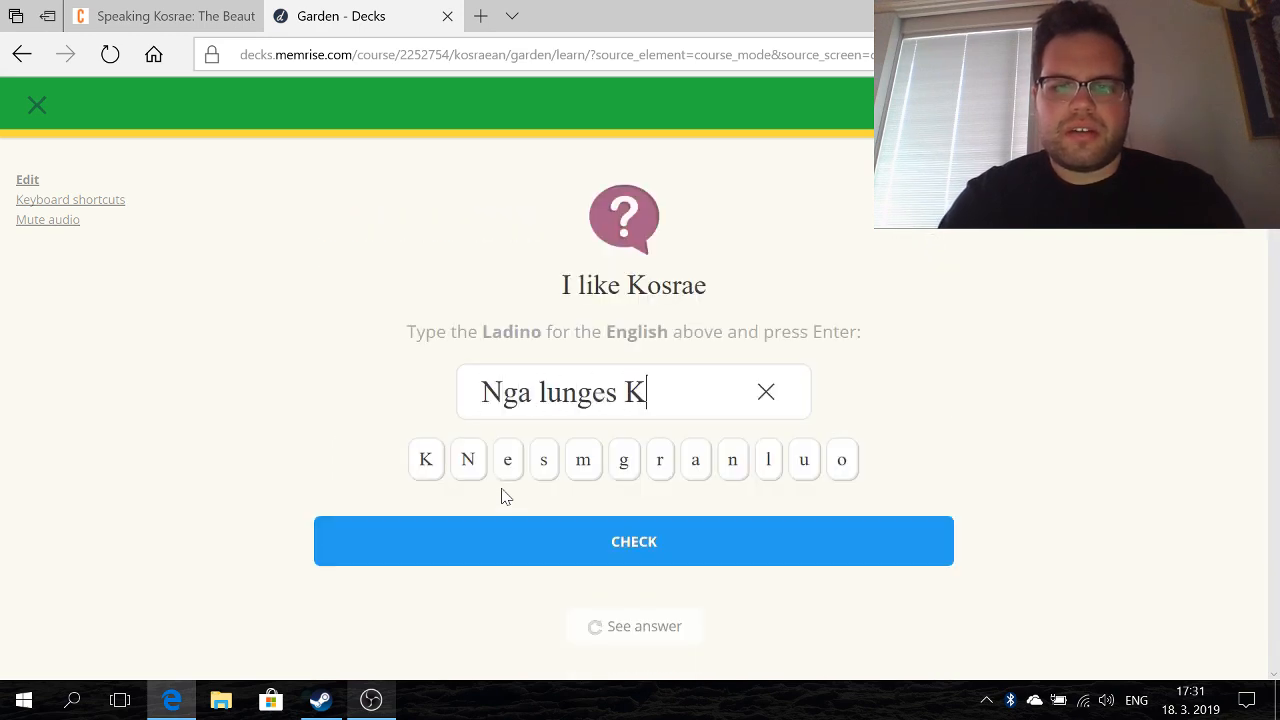
key(Return)
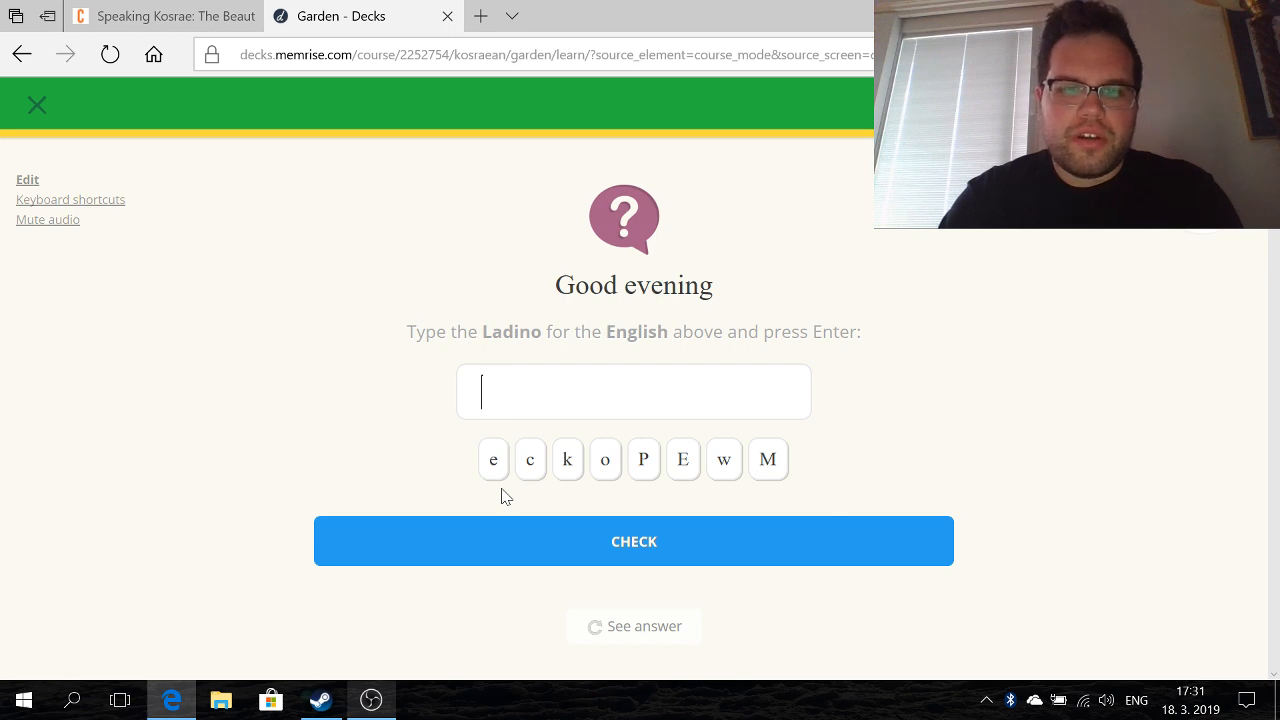
text(Kw)
key(BackSpace)
key(BackSpace)
text(Ekwe )
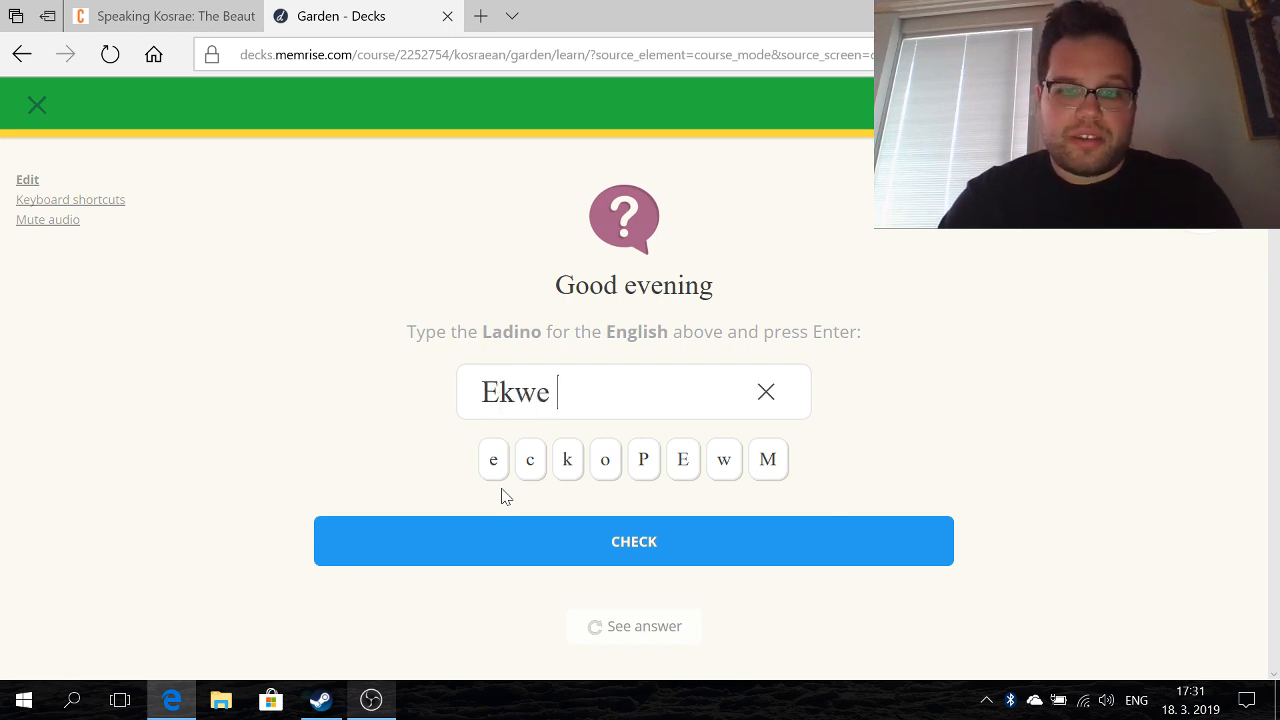
text(wo)
key(Return)
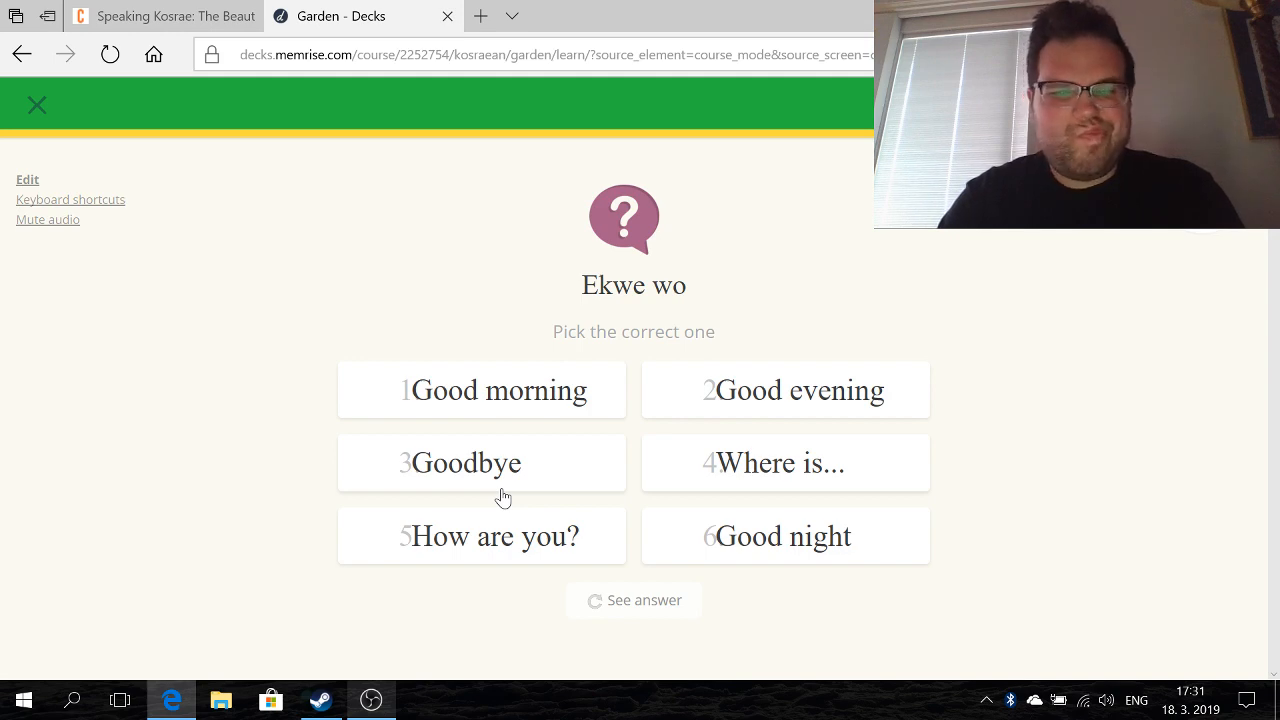
- Choose "Good evening" for "Ekwe wo" and answer both "Good afternoon" questions, multiple-choice and written, with "Lwen wo"
key(2)
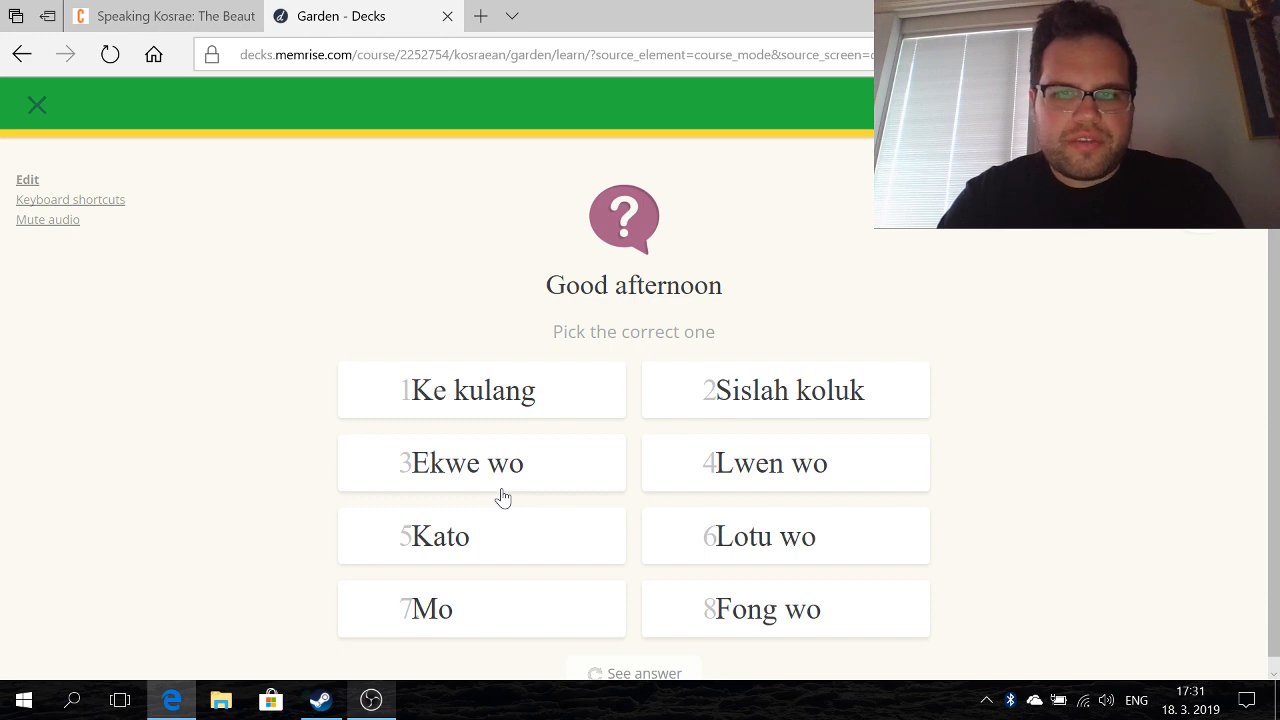
text(4)
text(kwe)
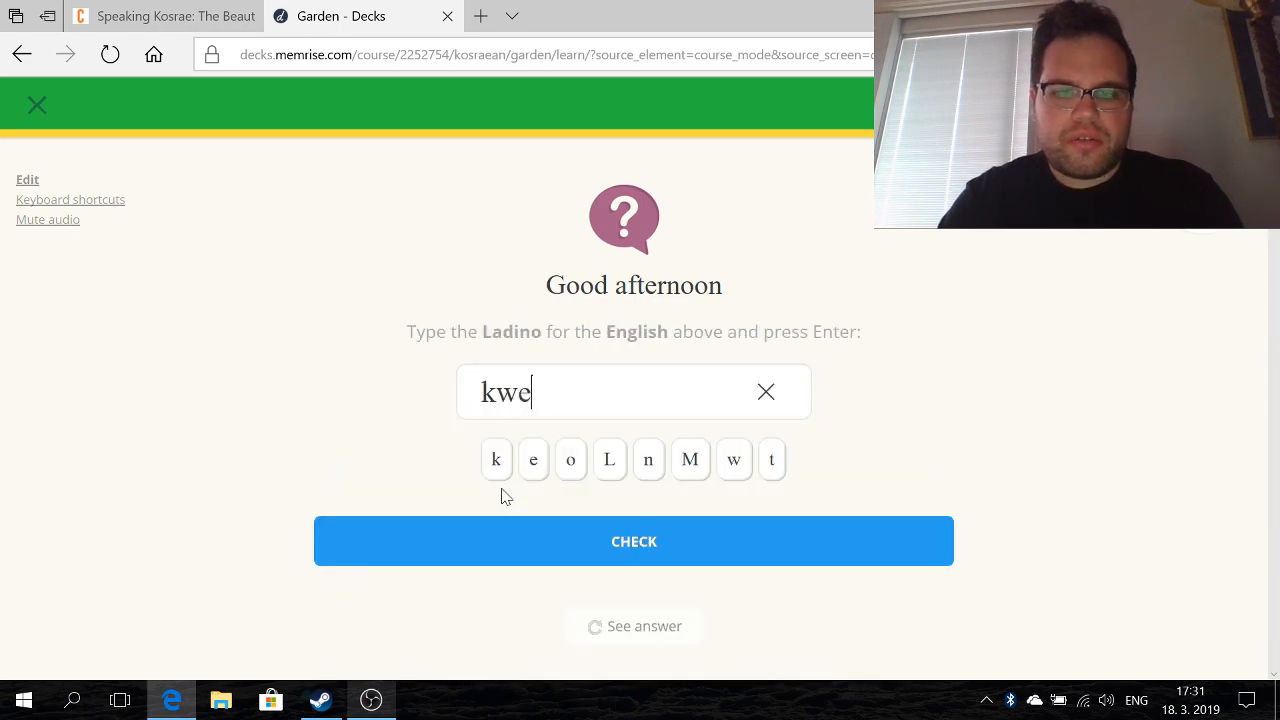
key(BackSpace)
key(BackSpace)
key(BackSpace)
text(lwen wo)
key(Return)
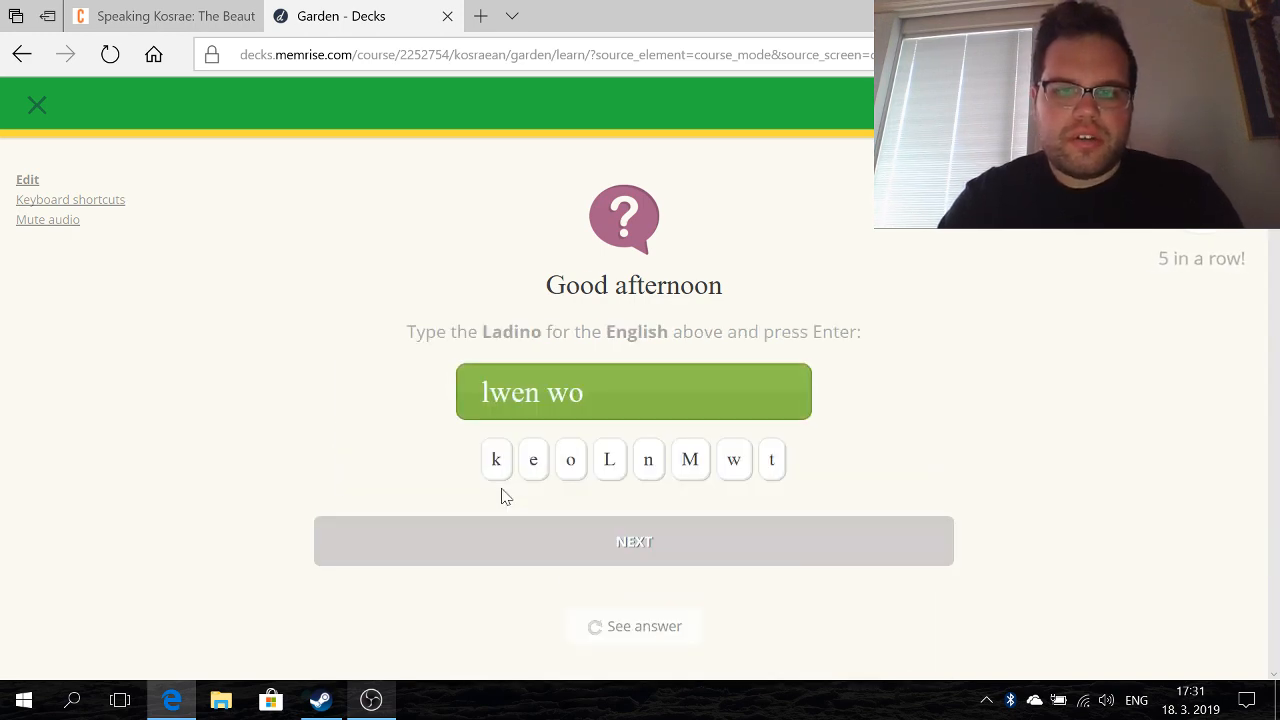
- Try "Lwen wo" for "Good evening", choose "Fong wo" for "Good night" and answer the repeated "Good evening" question with "Ekwe wo"
key(3)
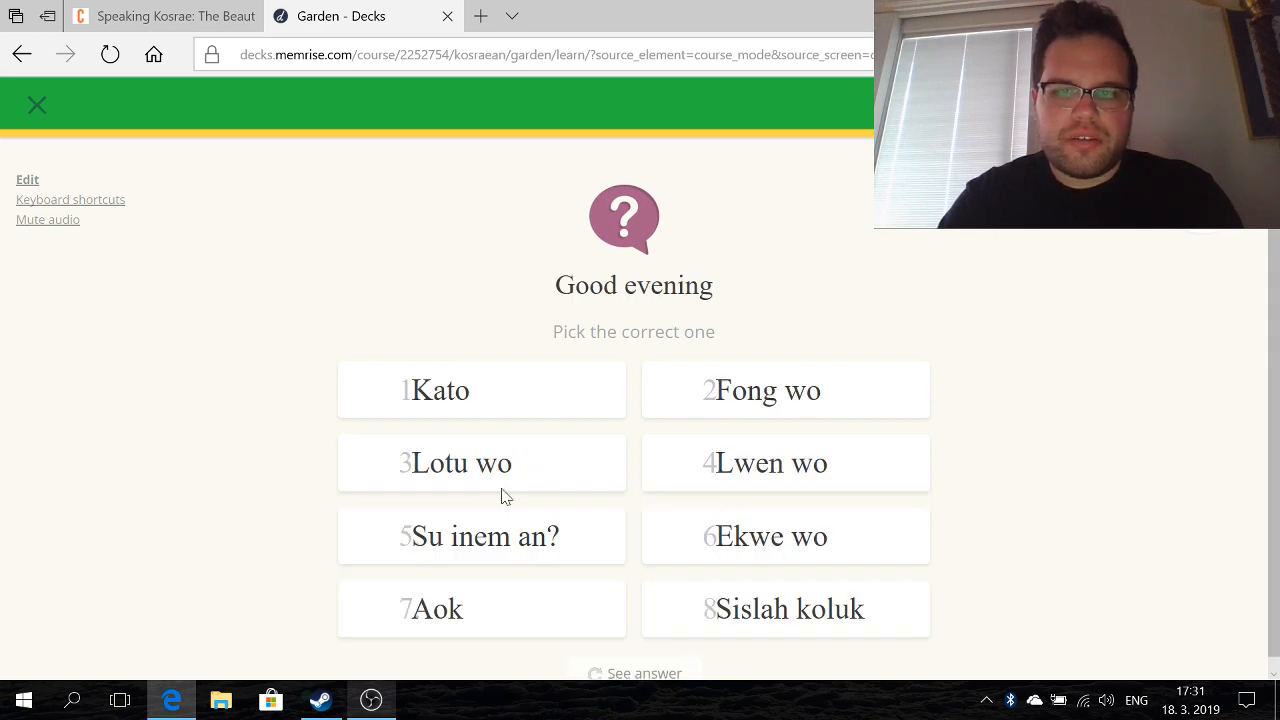
key(4)
key(Return)
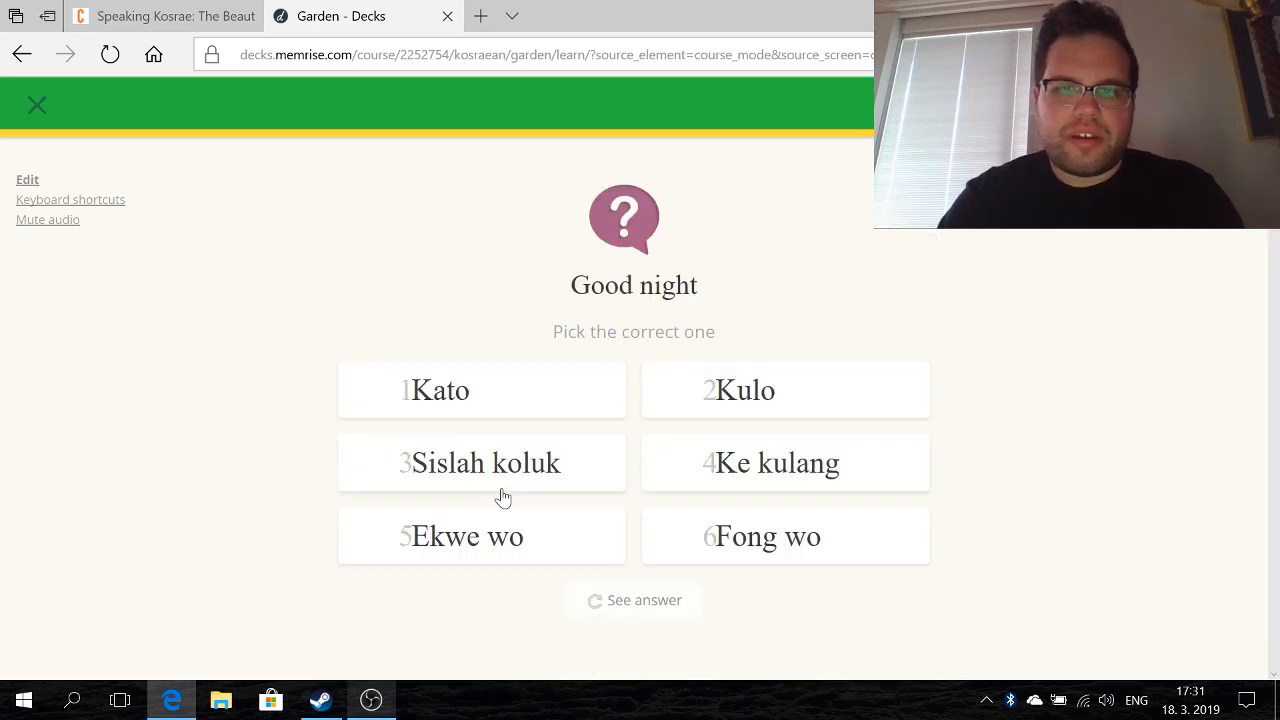
key(6)
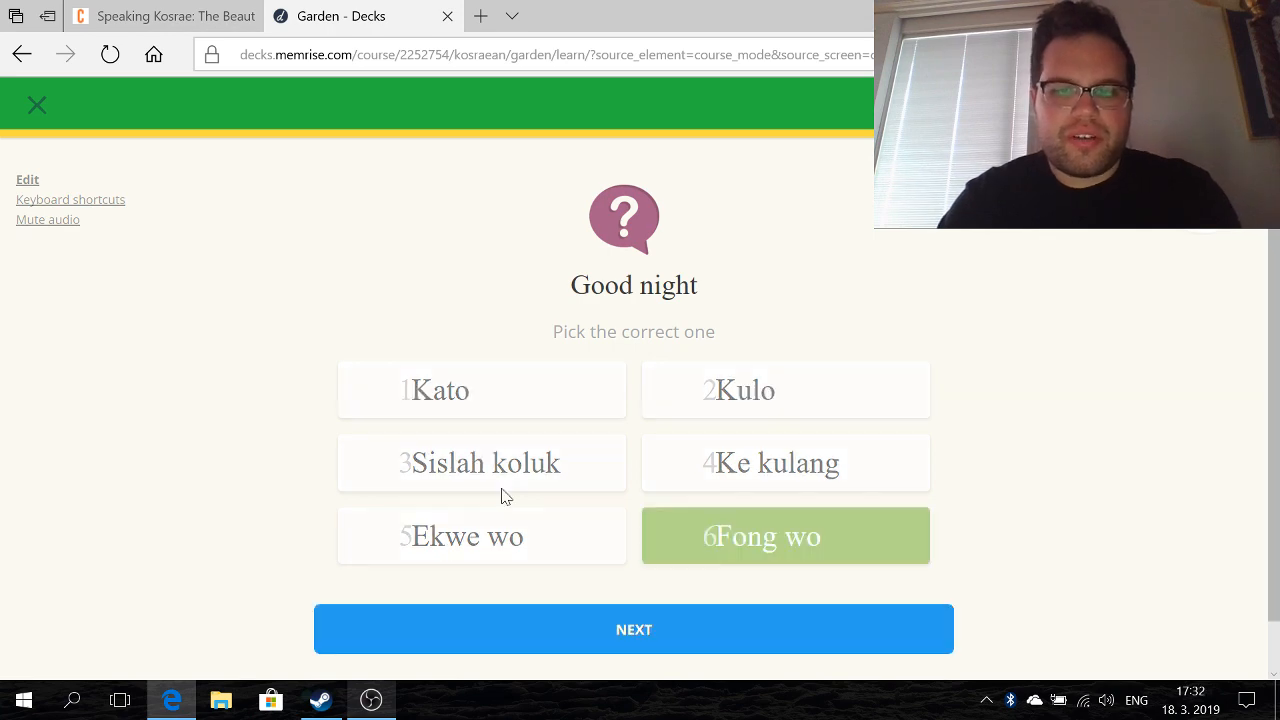
text(6)
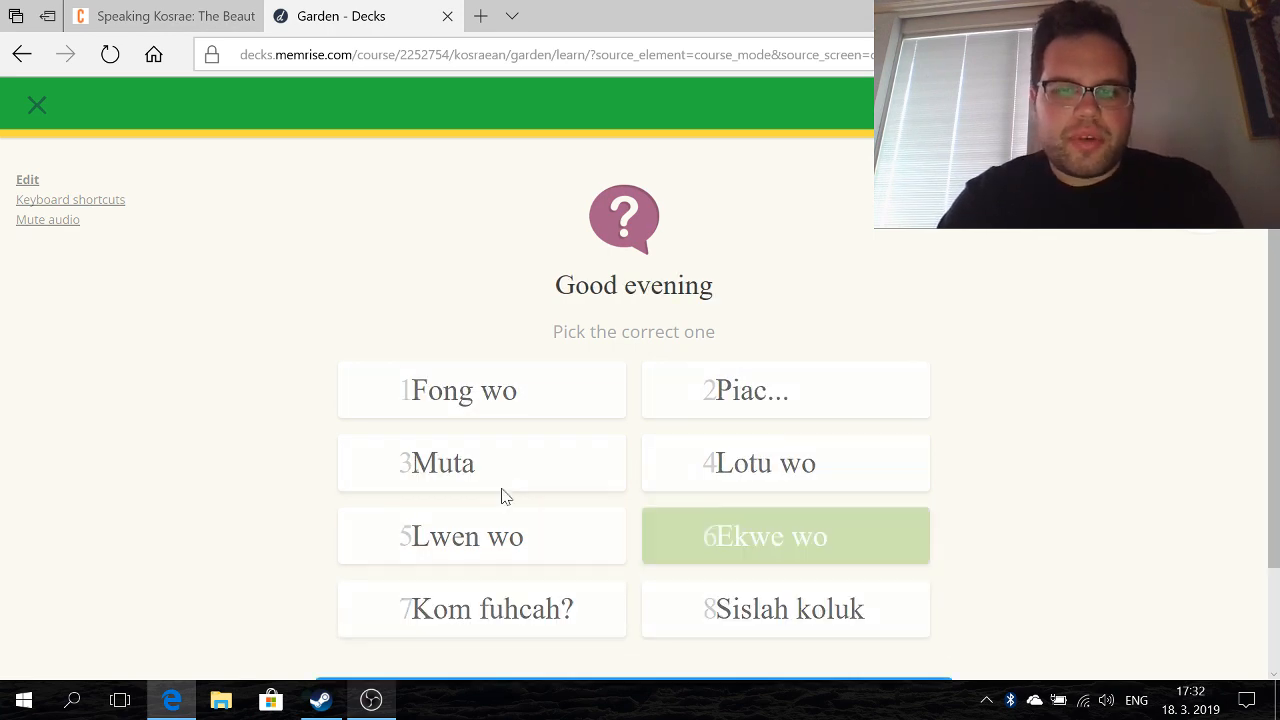
- Write out "Ekwe wo" as the translation of "Good evening" and submit the answer
text(Kw)
key(BackSpace)
key(BackSpace)
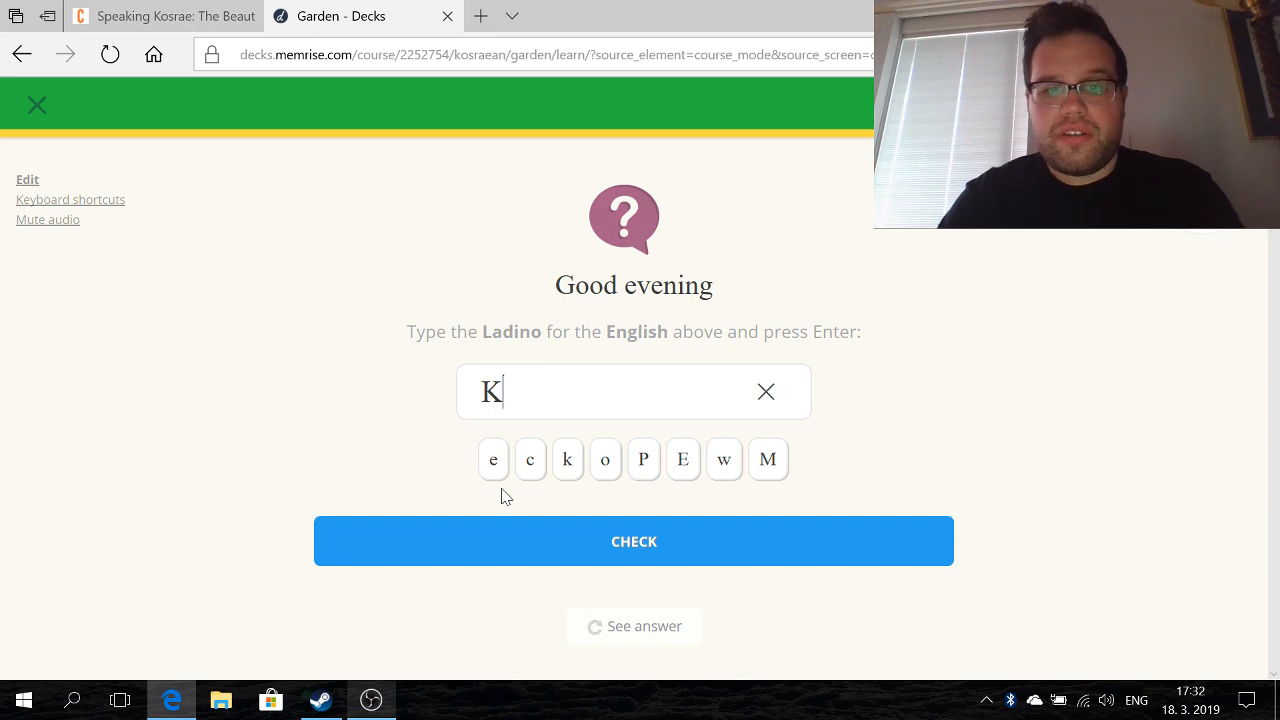
text(Ekwe wo)
key(Return)
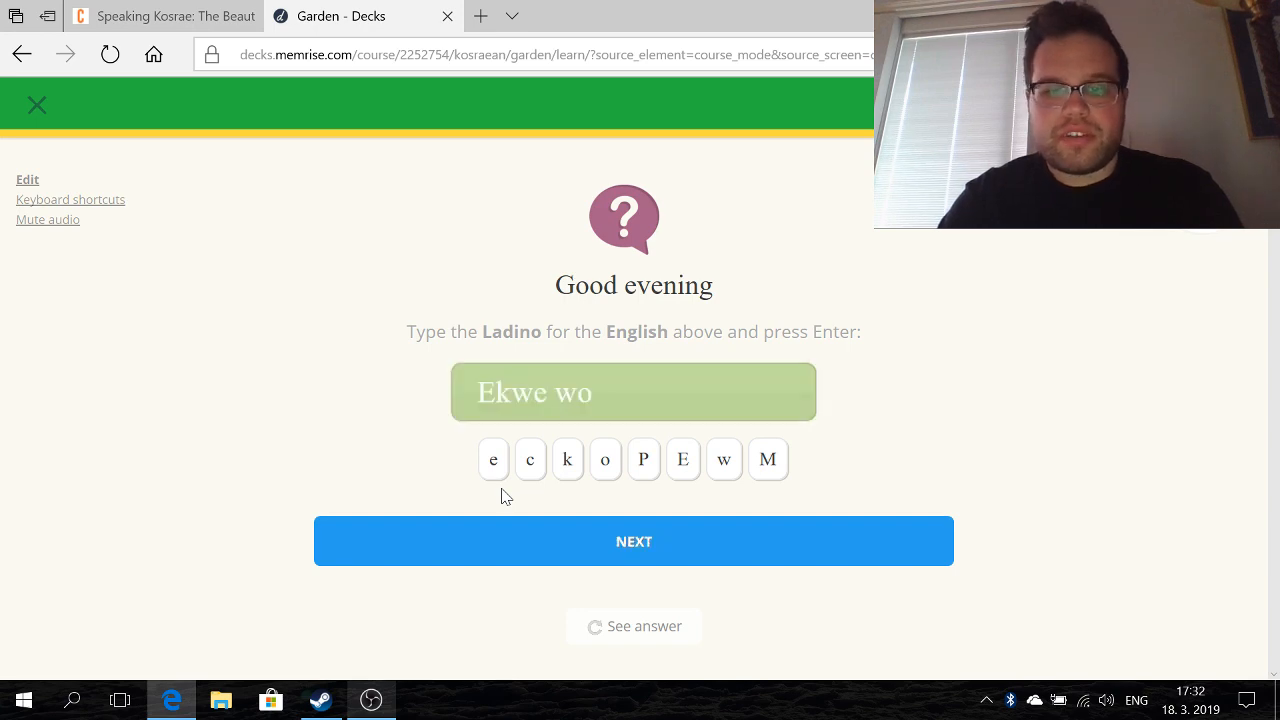
- Write out "Fong wo" for "Good night" and continue from the finished learning session to the Difficult words review
text(Fong wo)
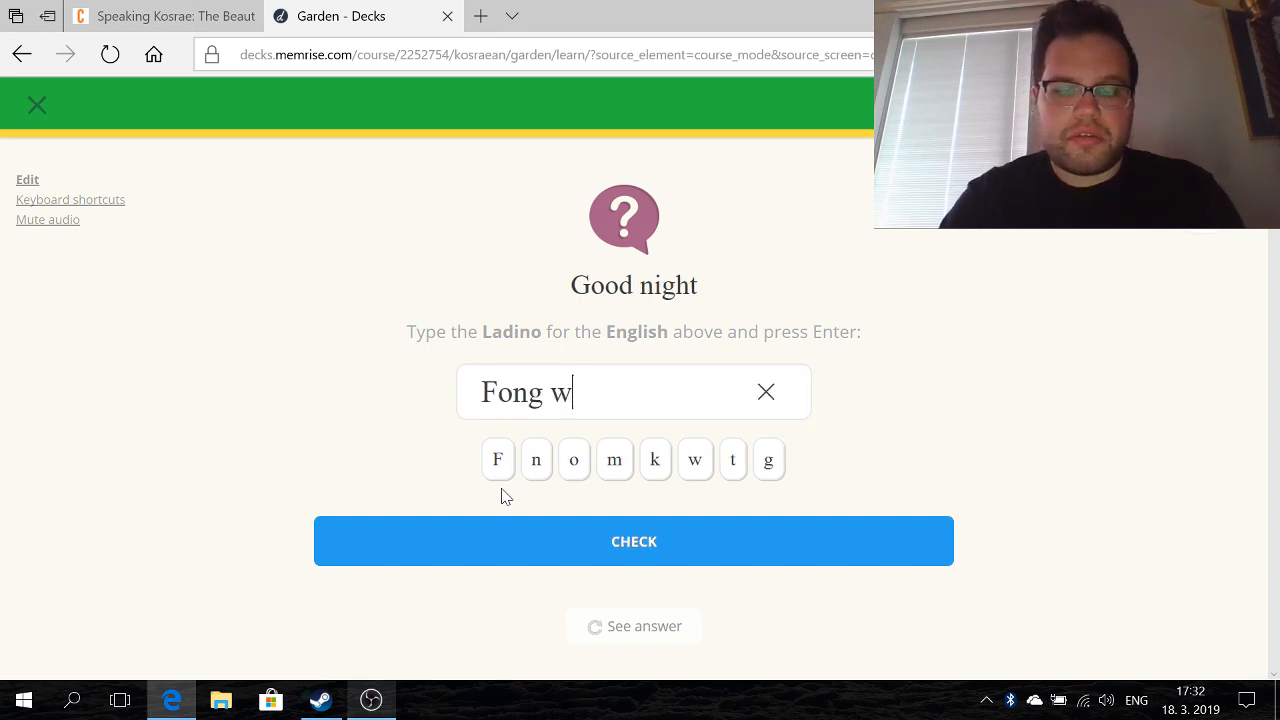
key(Return)
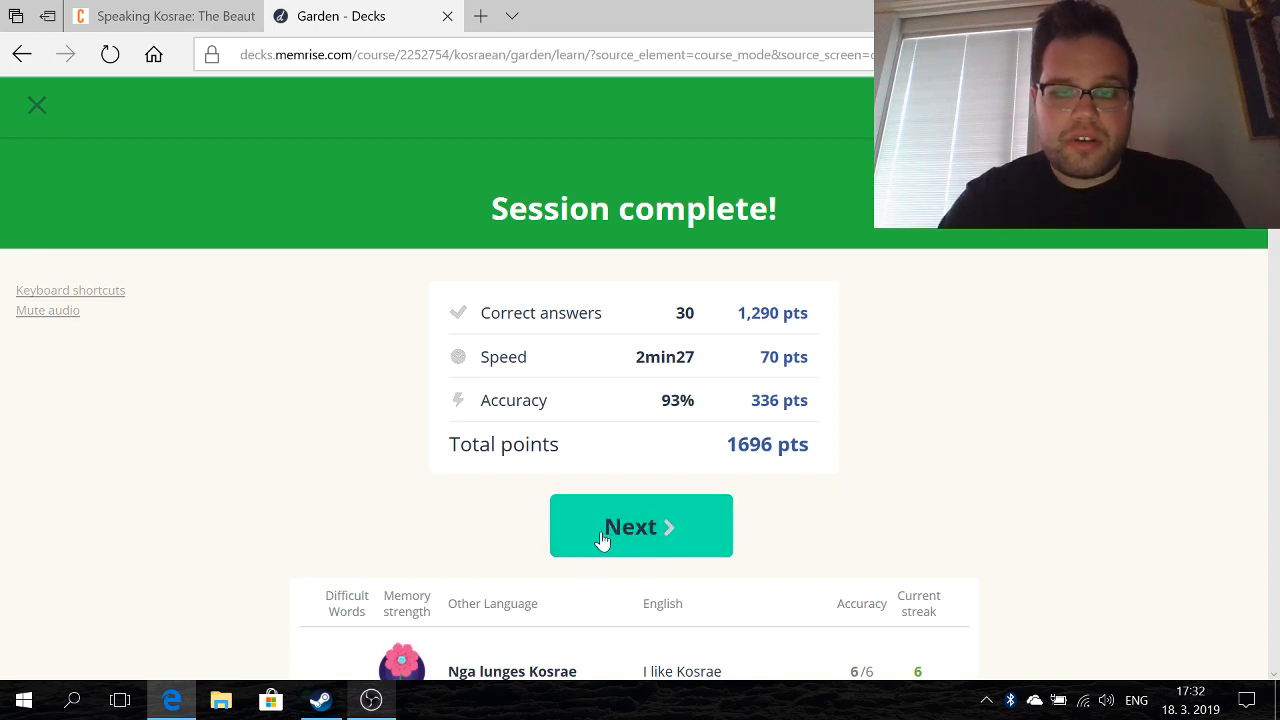
click(602, 540)
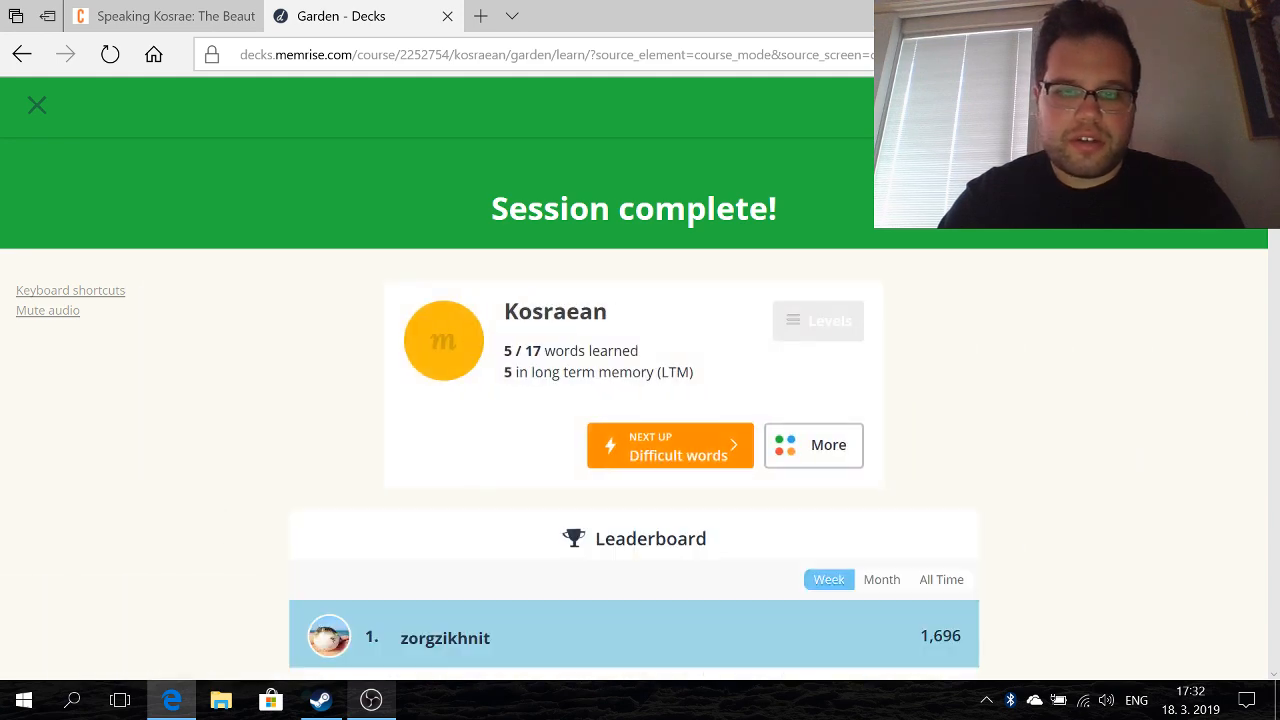
click(700, 450)
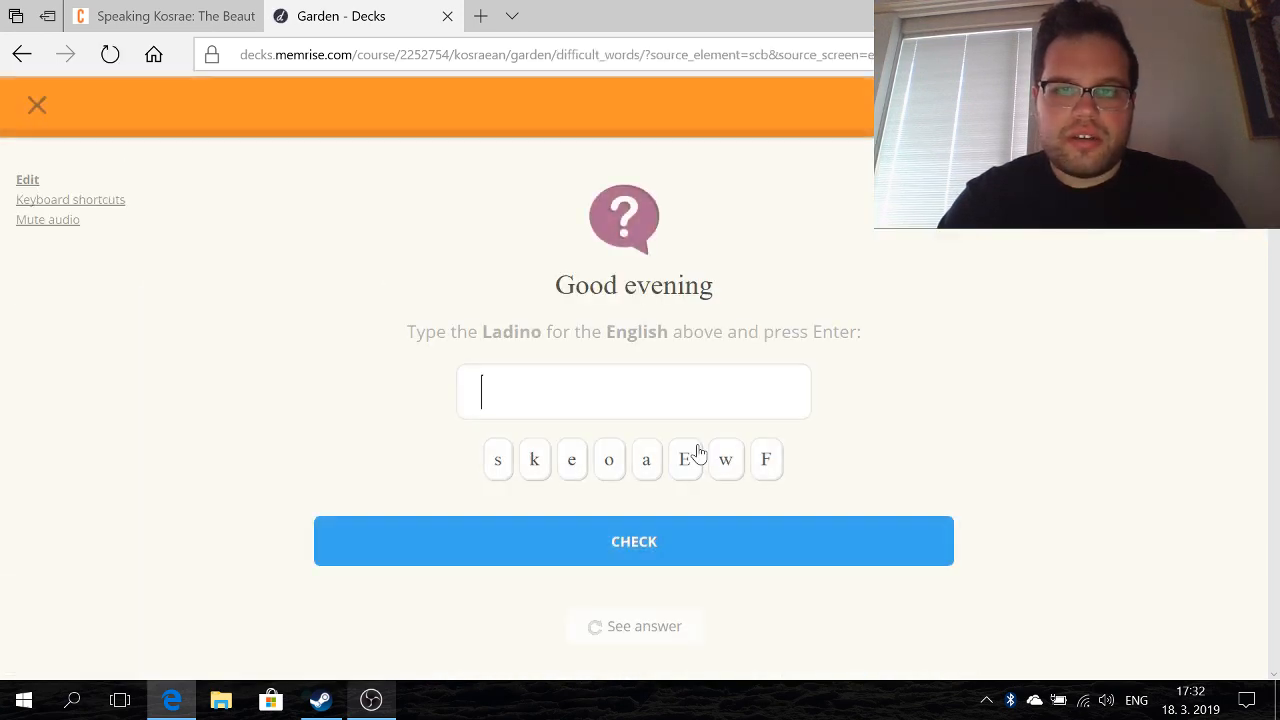
- Write out "Ekwe wo" for "Good evening" and "Lwen wo" for "Good afternoon" in the Difficult words review
text(we wo)
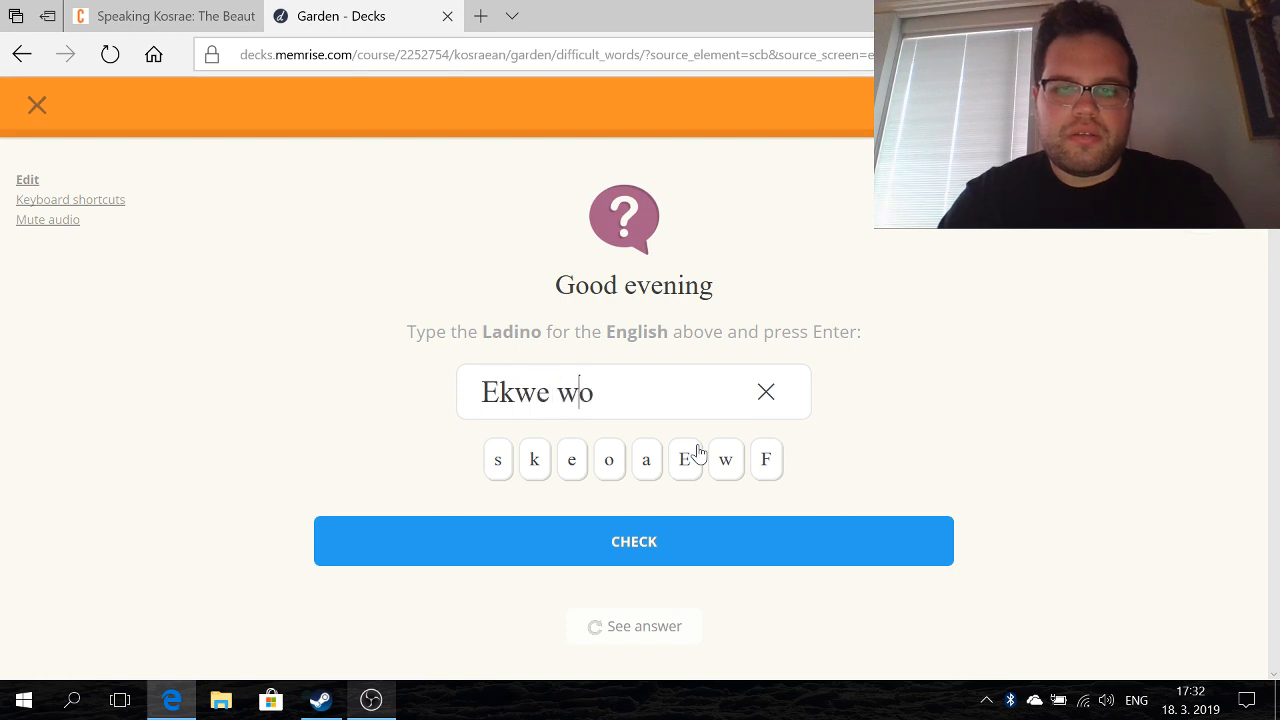
key(Return)
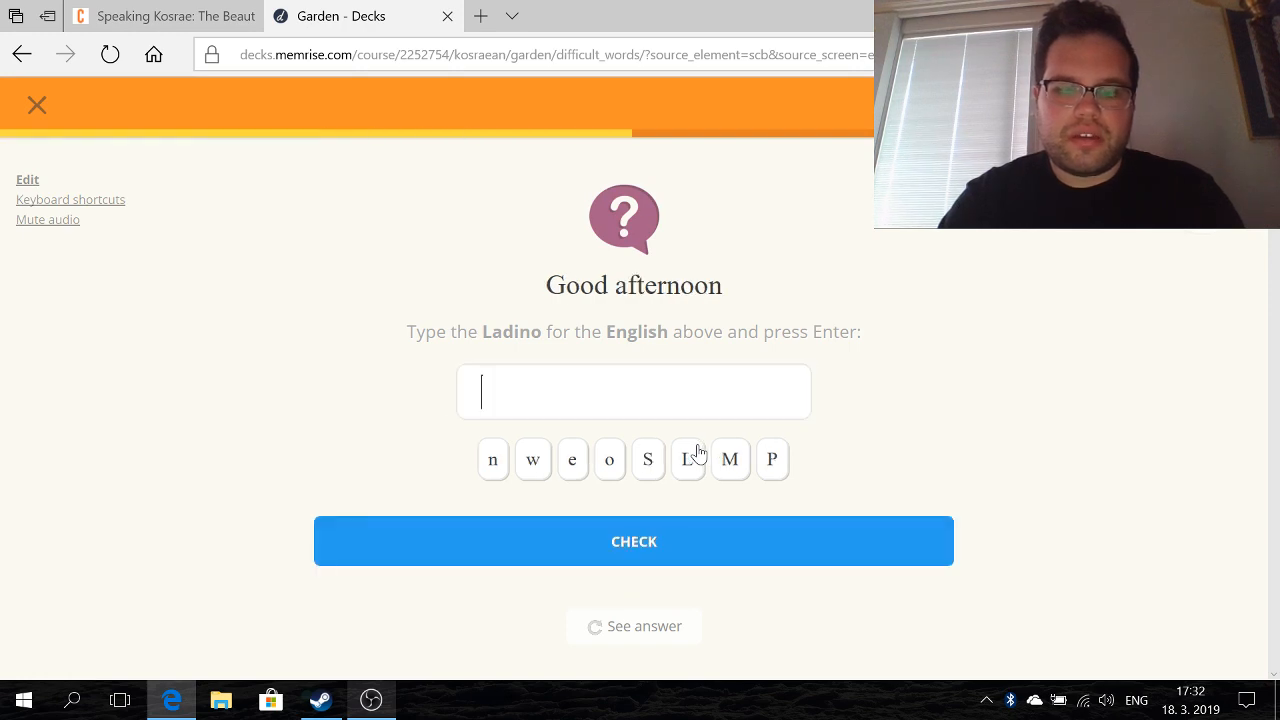
text(Lwen wo)
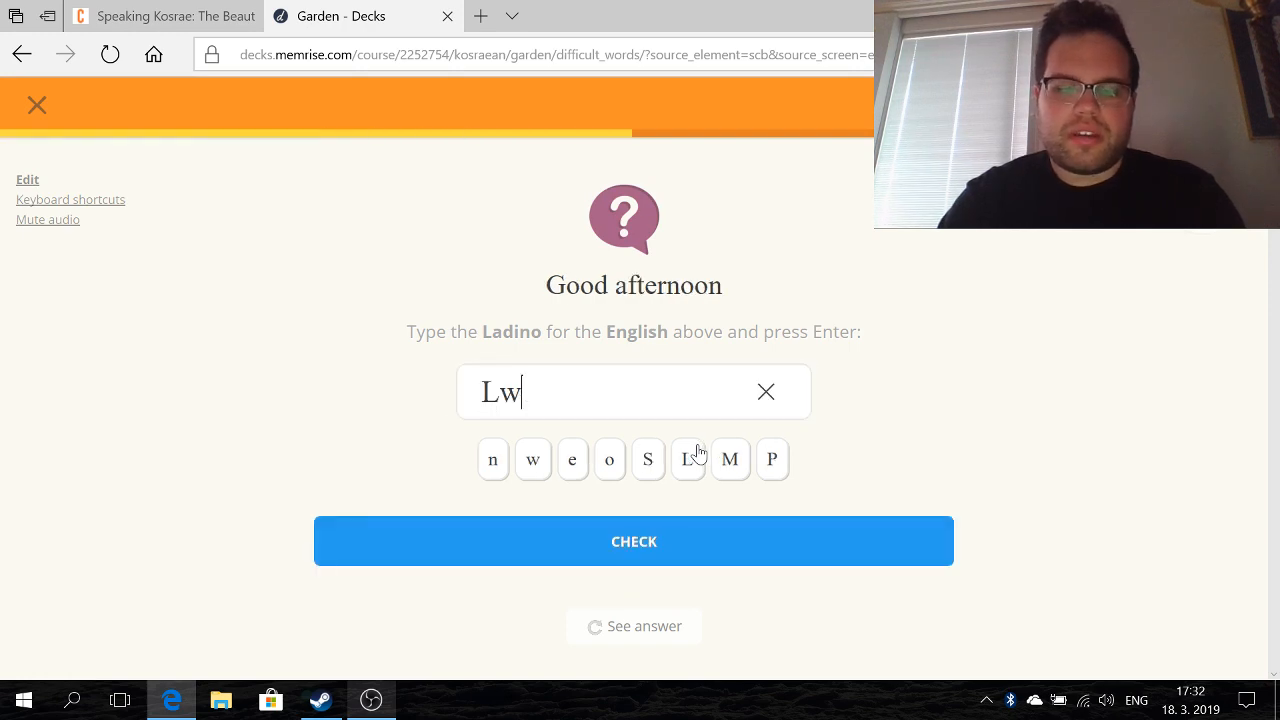
key(Return)
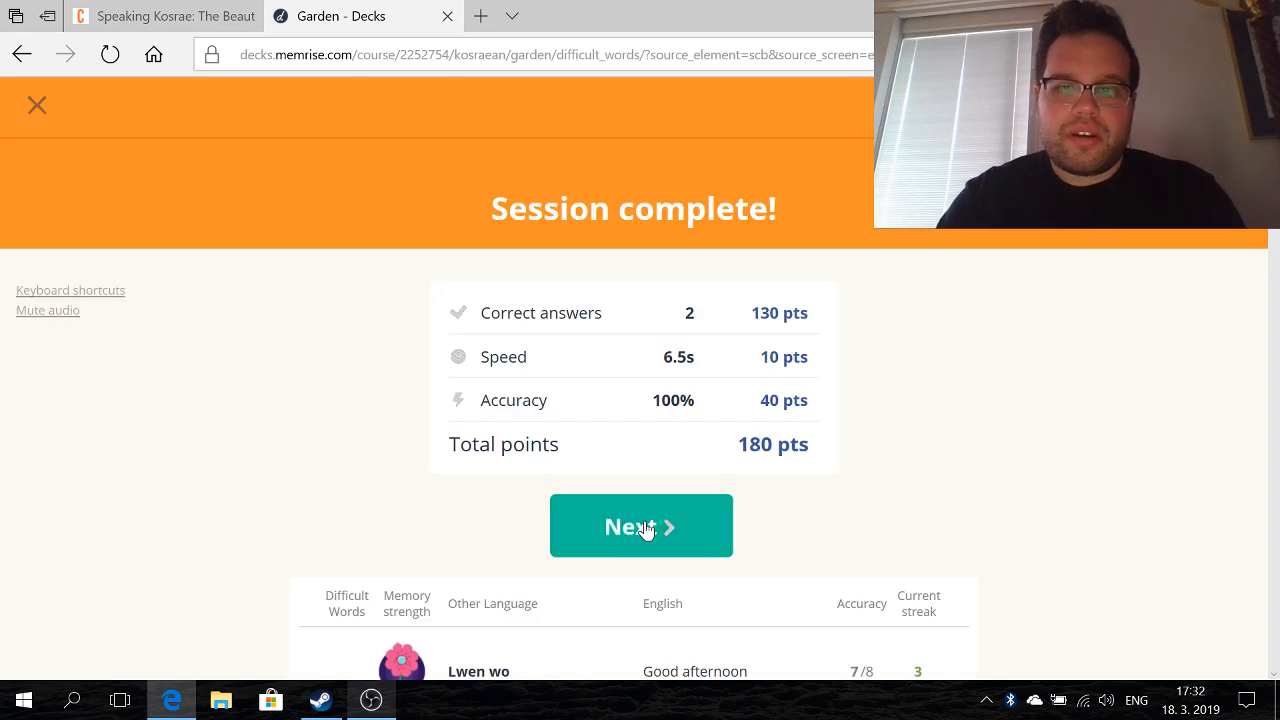
- Start the next session of new words, pass the "Kulo" card and choose "Kulo" for "Thank you"
click(640, 527)
click(700, 445)
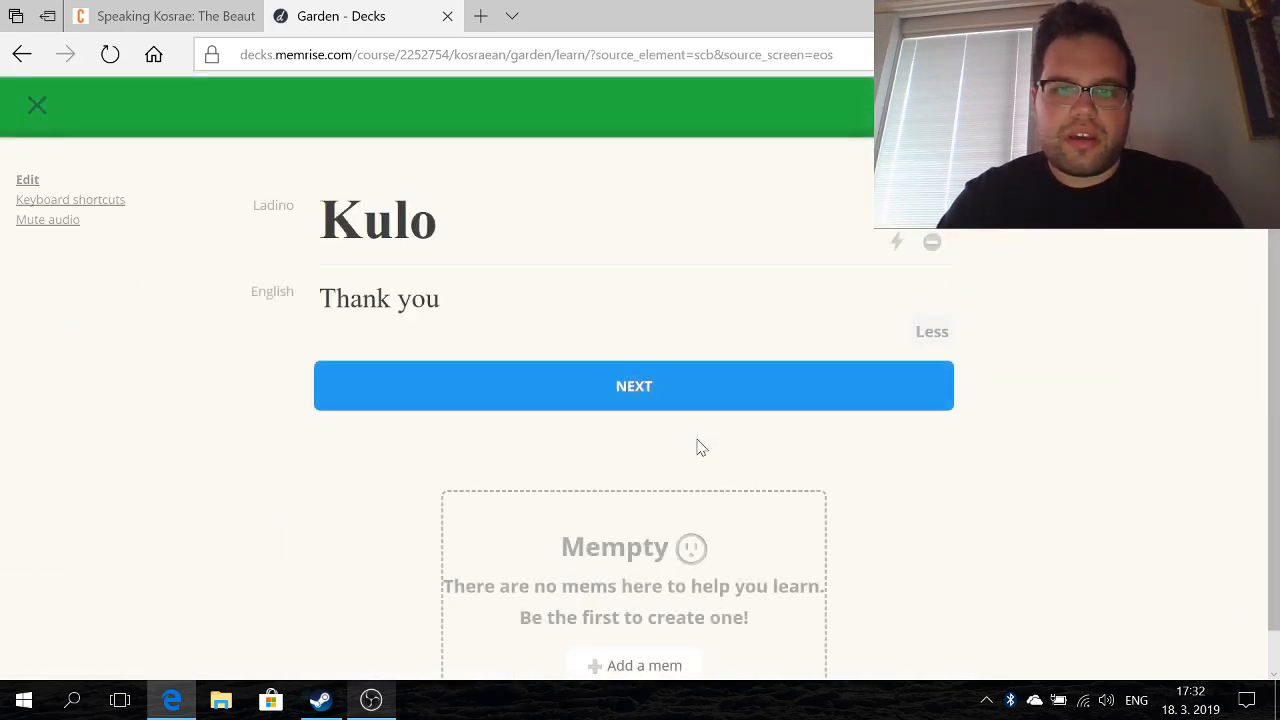
key(Return)
key(Return)
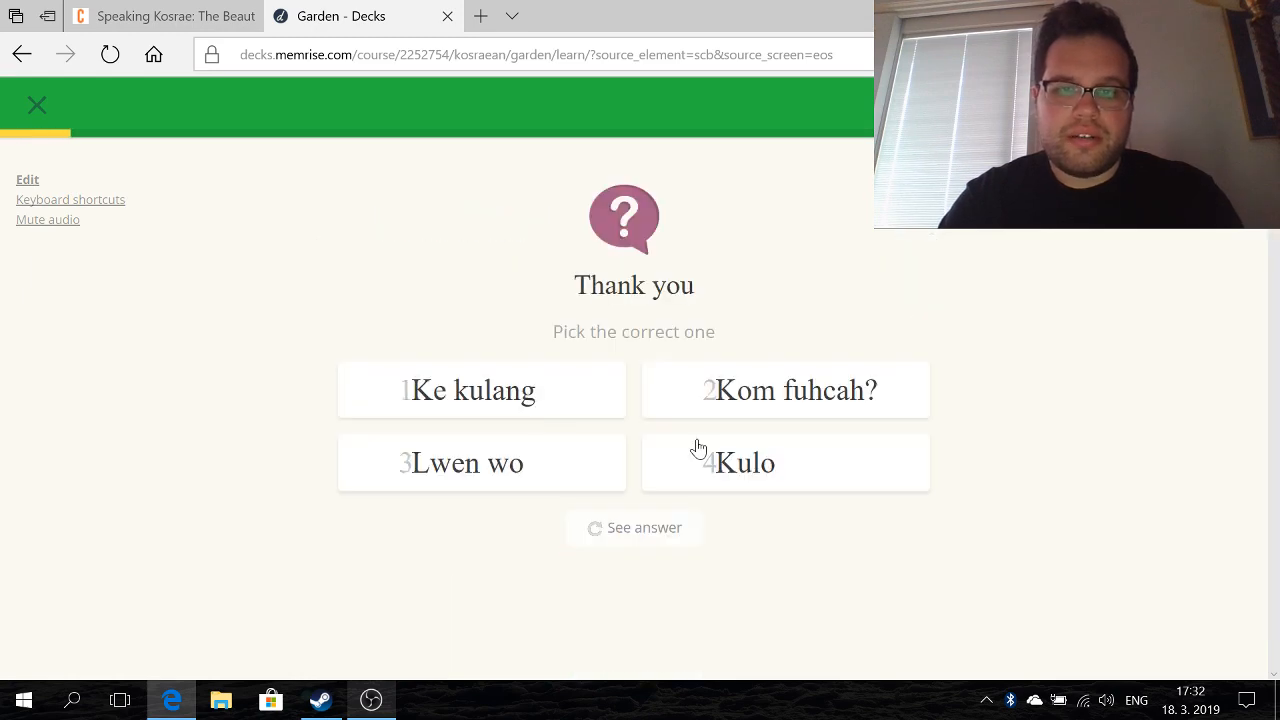
click(698, 448)
click(699, 448)
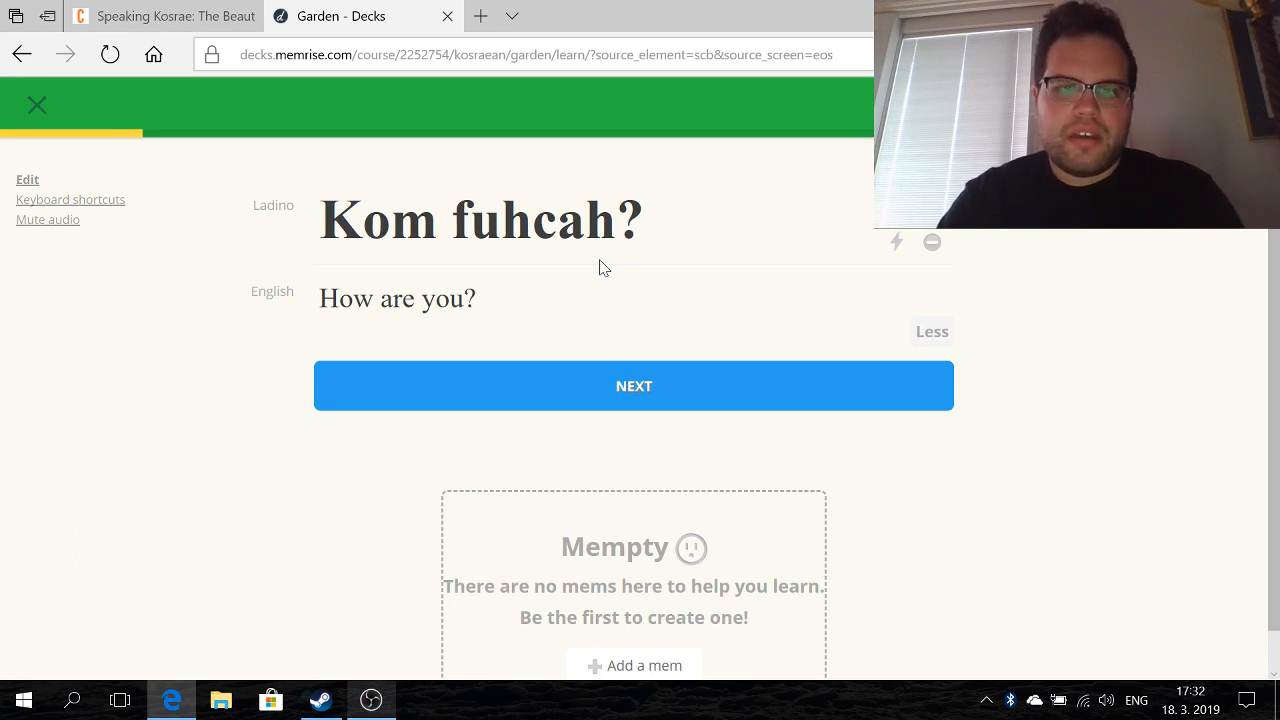
- Pass the "Kom fuhcah?" and "Muta" word cards and try "Beautiful" as the meaning of "Kulo"
click(610, 398)
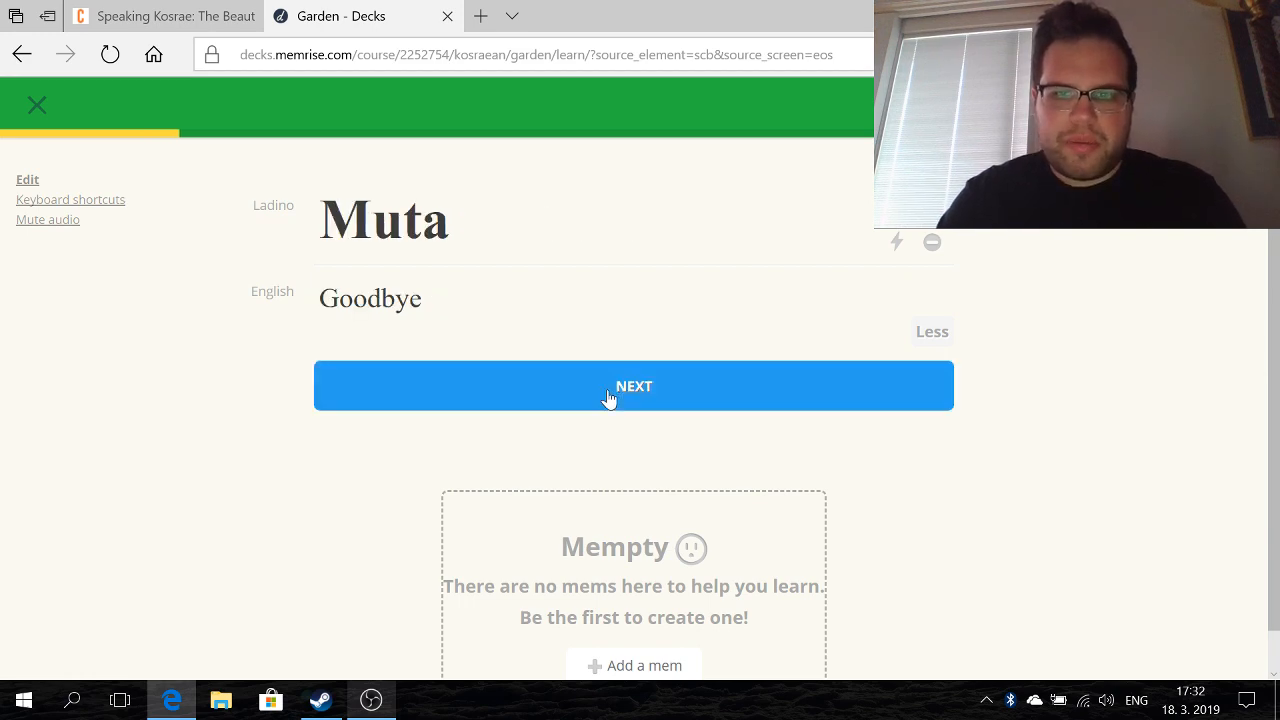
click(610, 398)
key(2)
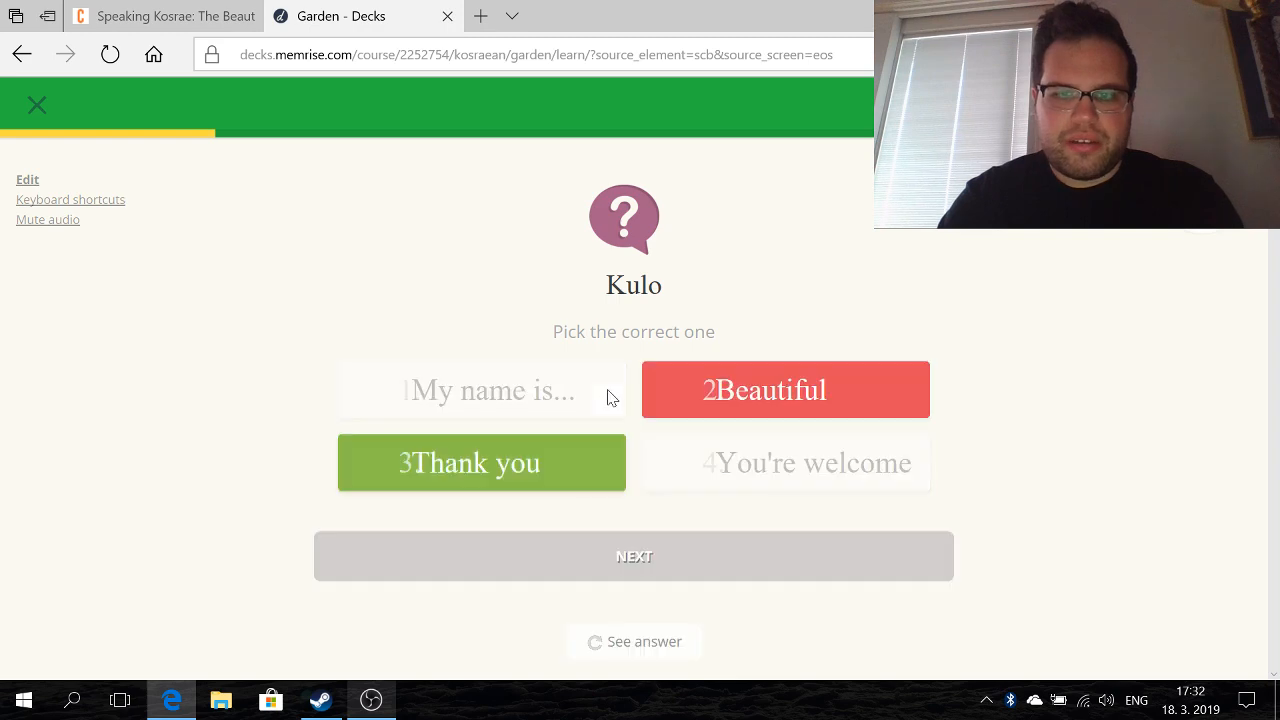
click(609, 398)
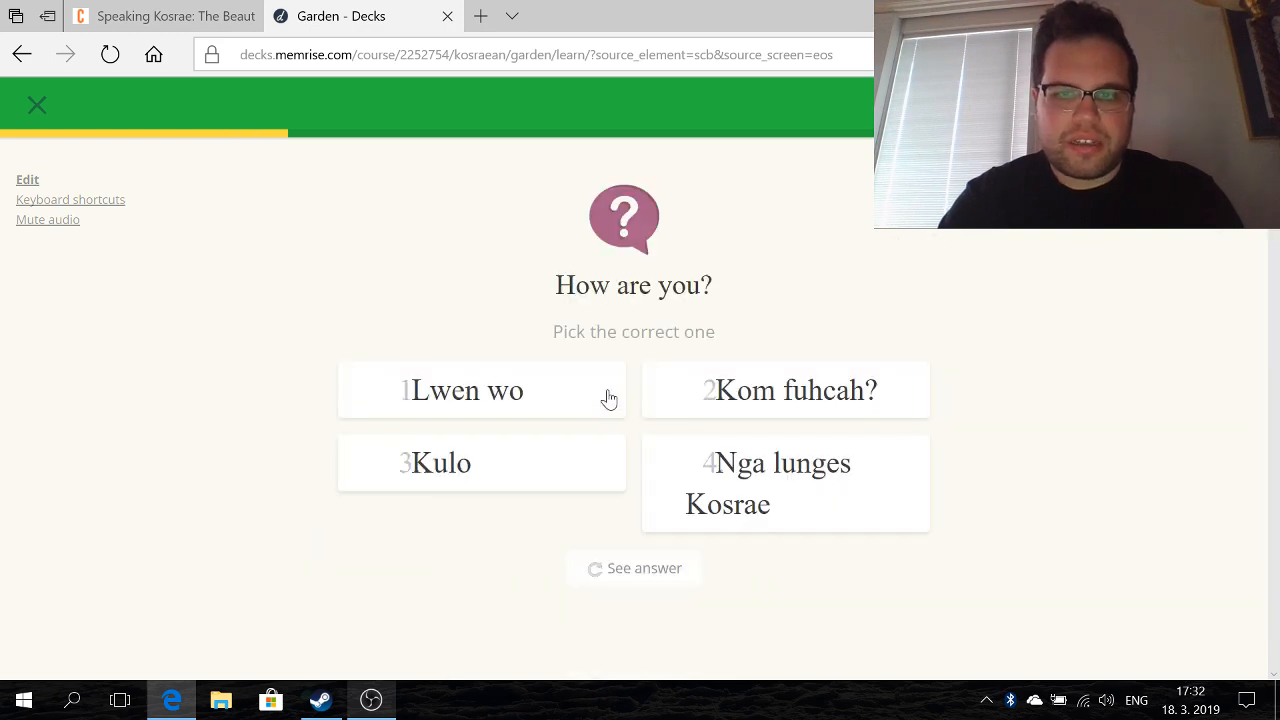
- Choose "Kom fuhcah?" for "How are you?" and "Muta" for "Goodbye", and continue
key(2)
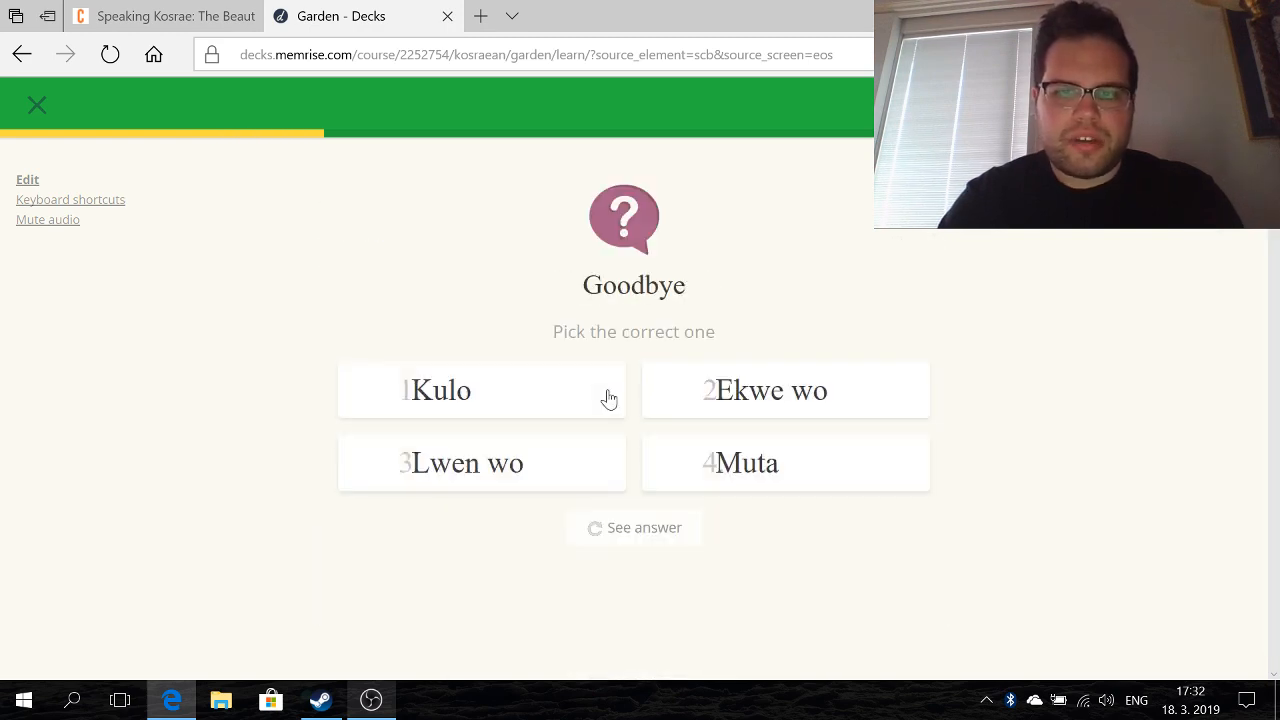
key(4)
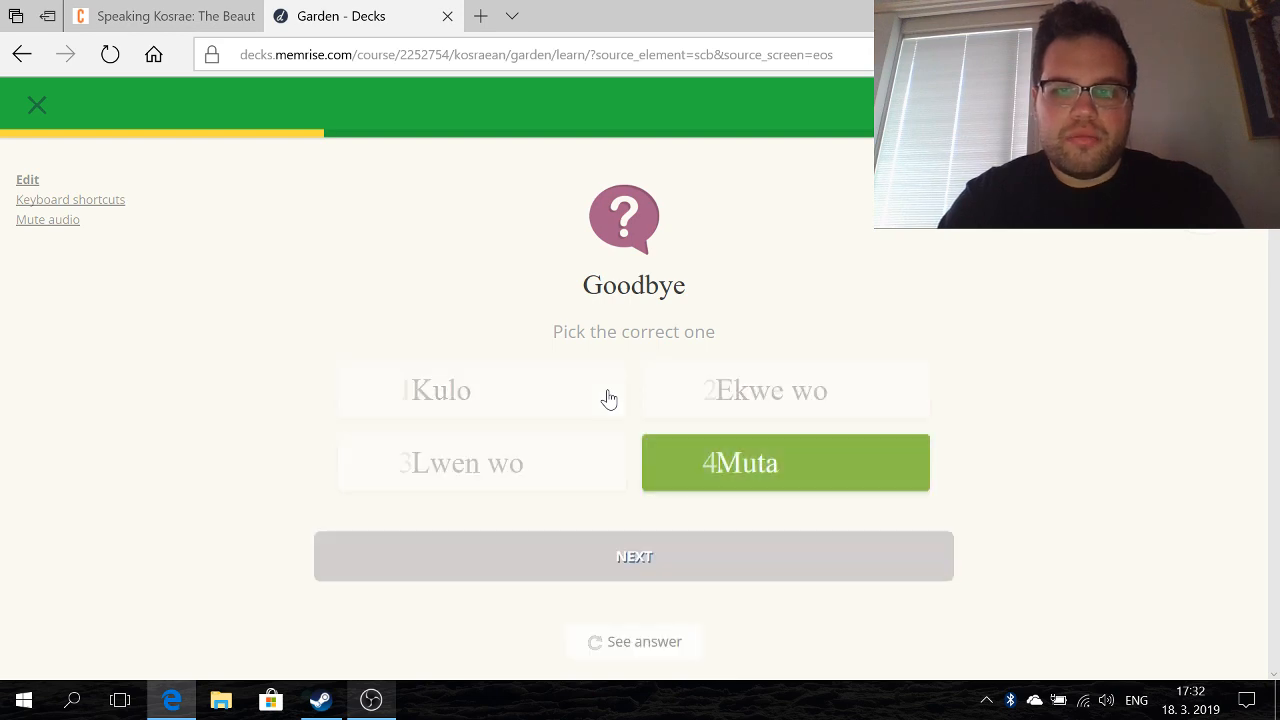
click(609, 398)
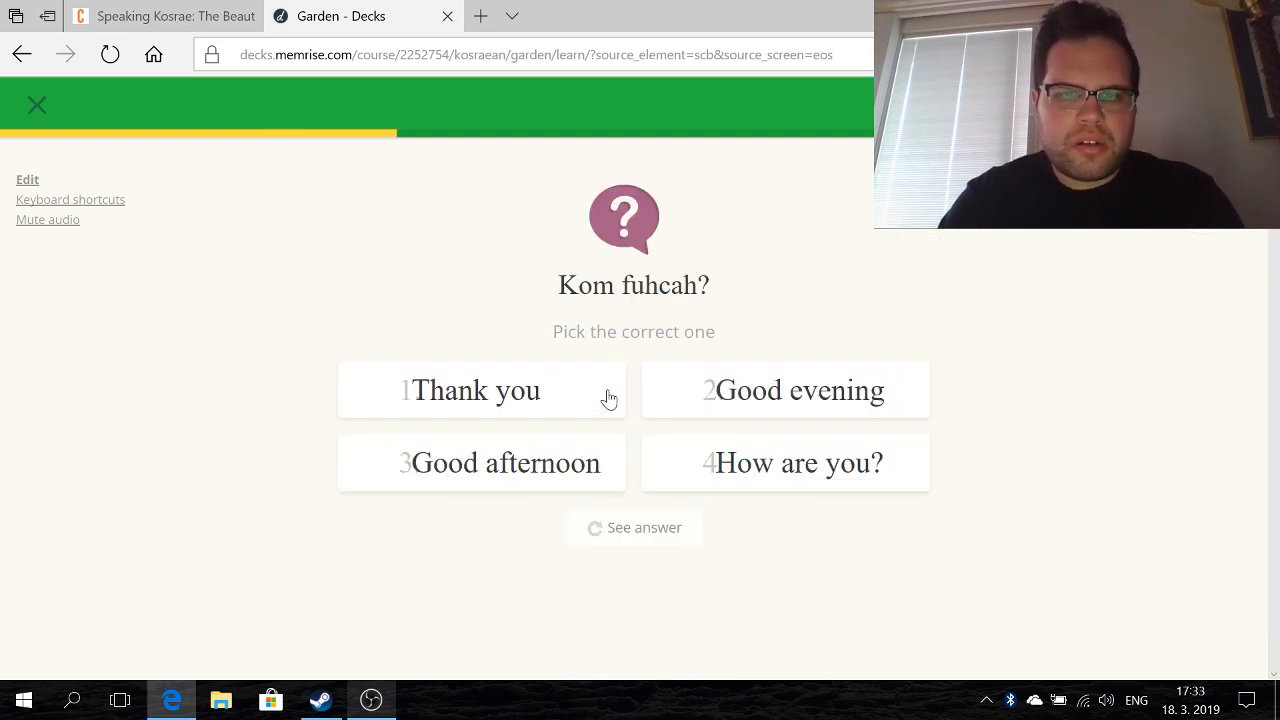
- Choose the English meanings: "How are you?" for "Kom fuhcah?", "Thank you" for "Kulo" and "Goodbye" for "Muta"
key(4)
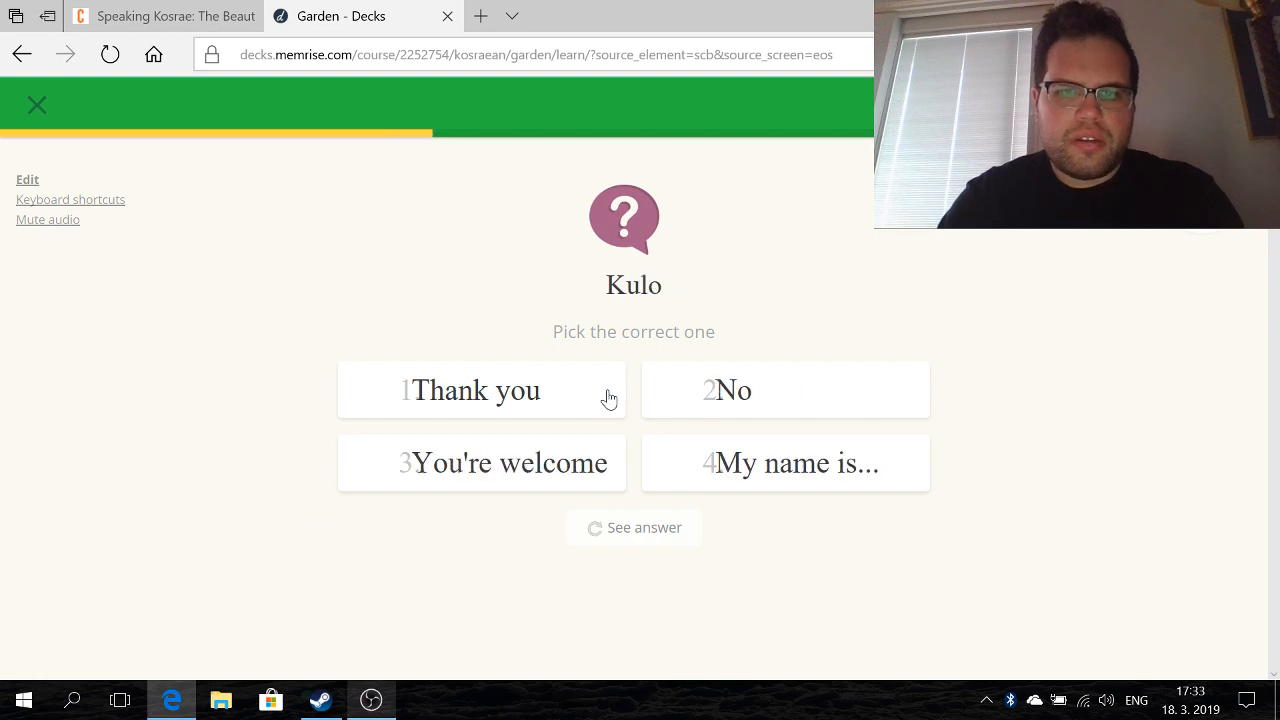
key(1)
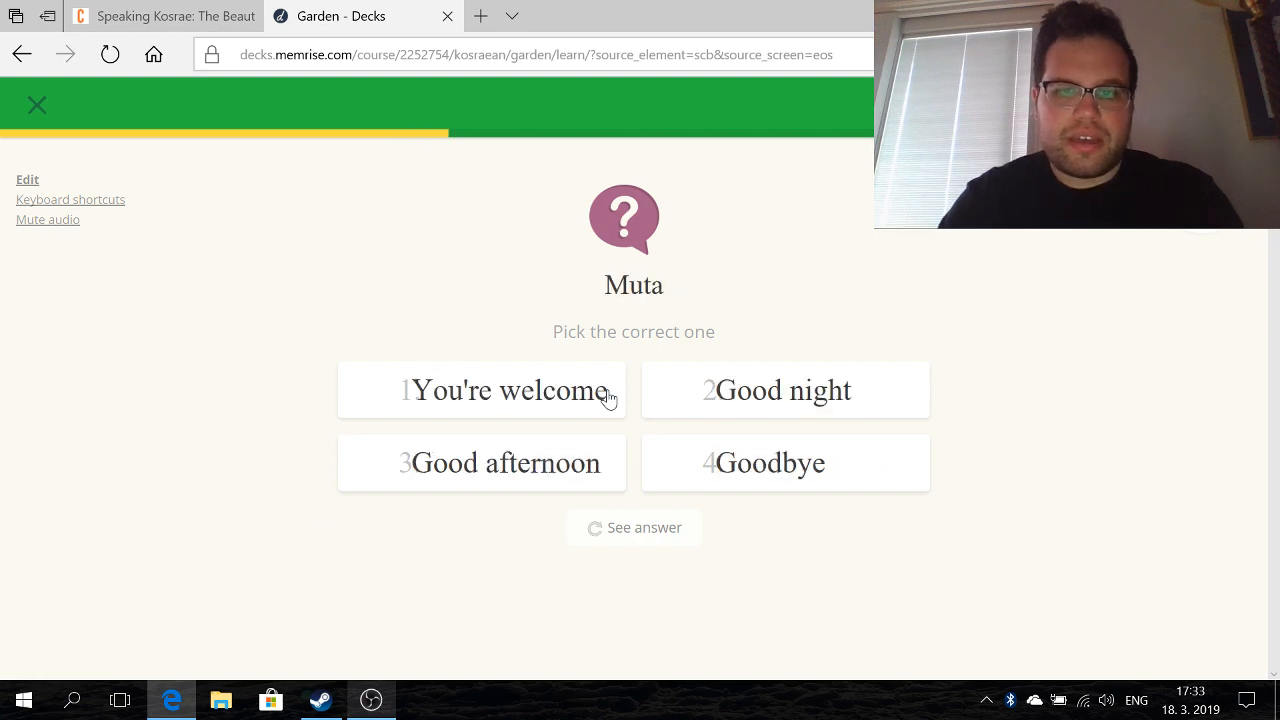
key(4)
- Choose "Aok" as the translation of "Yes" and "Yes" as the meaning of "Aok"
key(2)
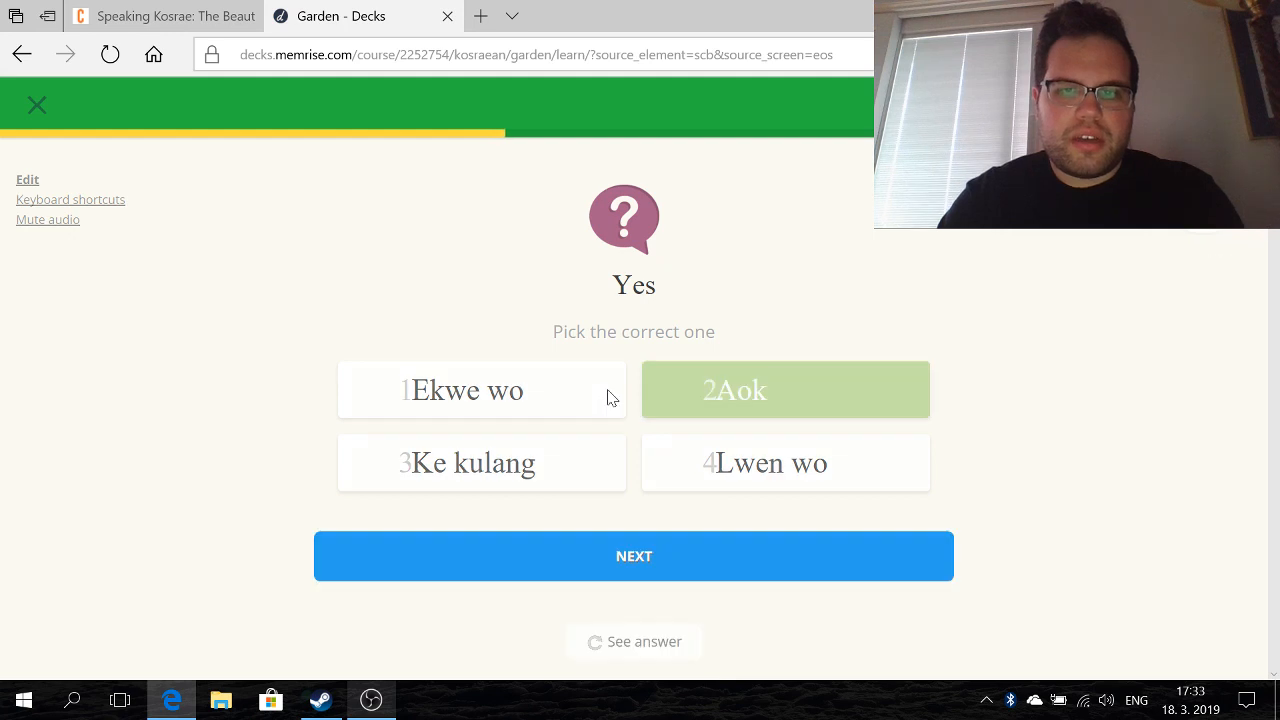
key(3)
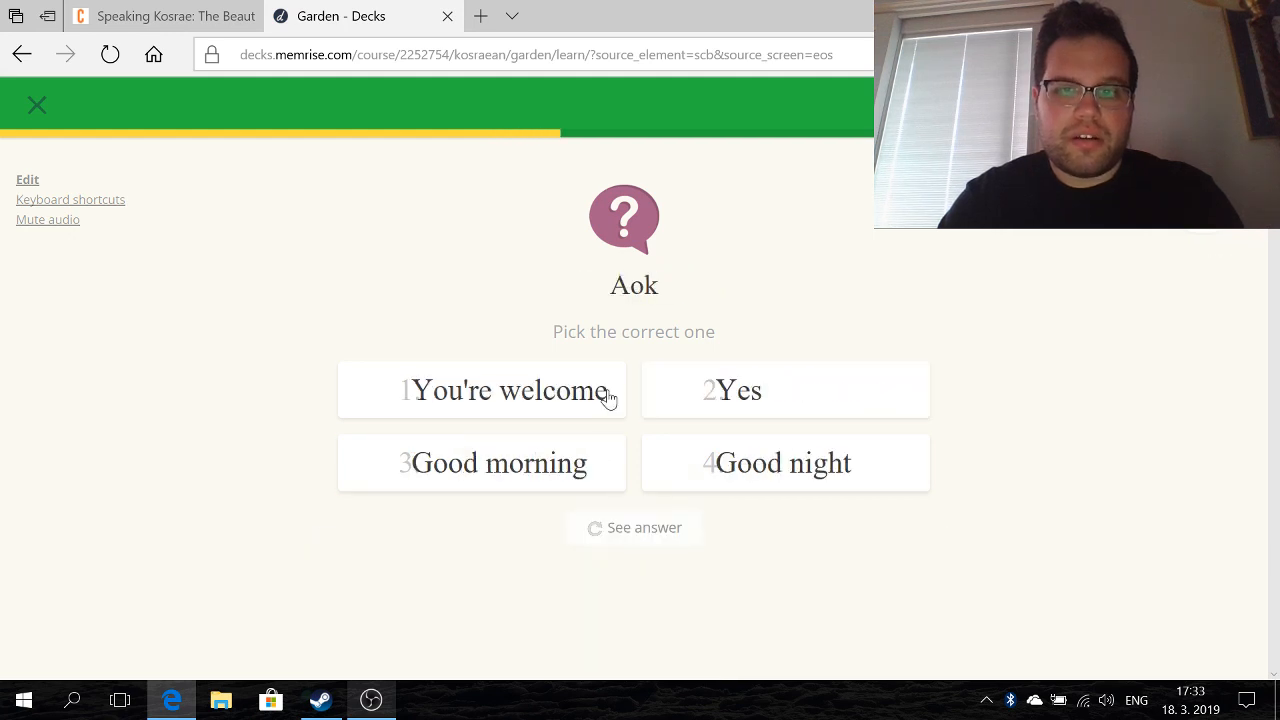
key(2)
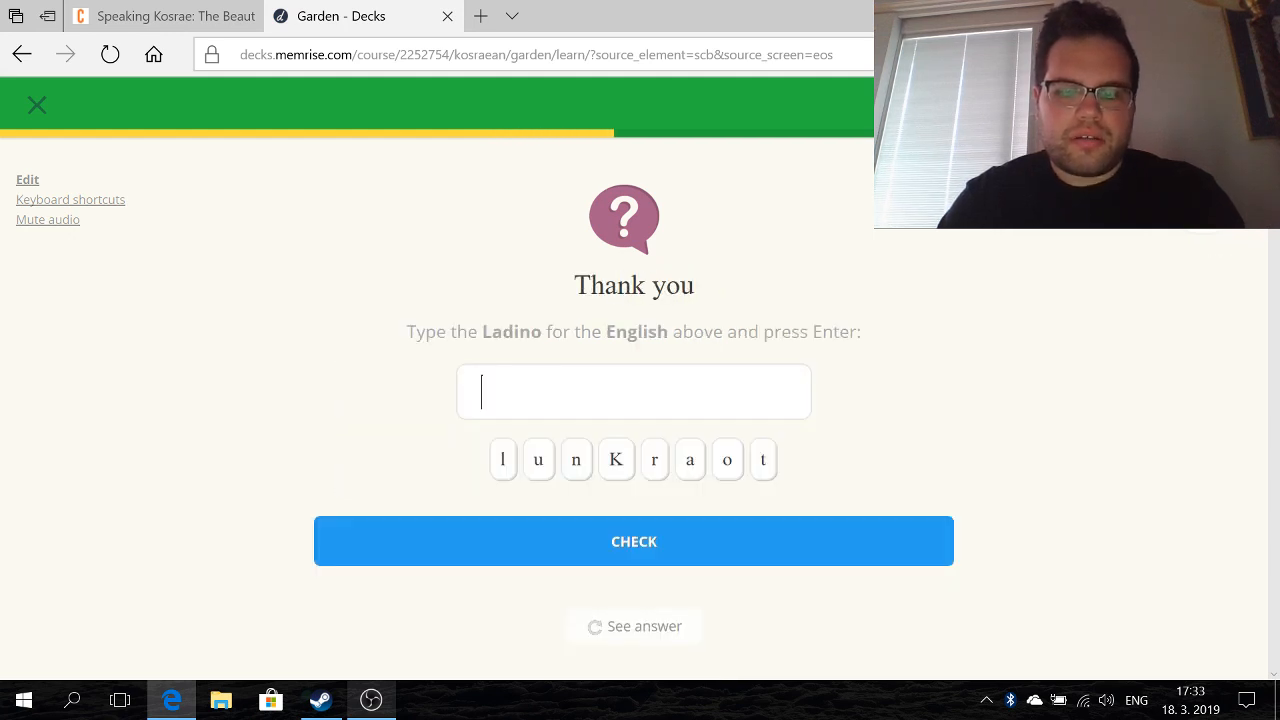
- Write out "Kulo" for "Thank you", and submit "How are you?" unanswered to copy out its translation "Kom fuhcah"
text(Kulo)
key(Return)
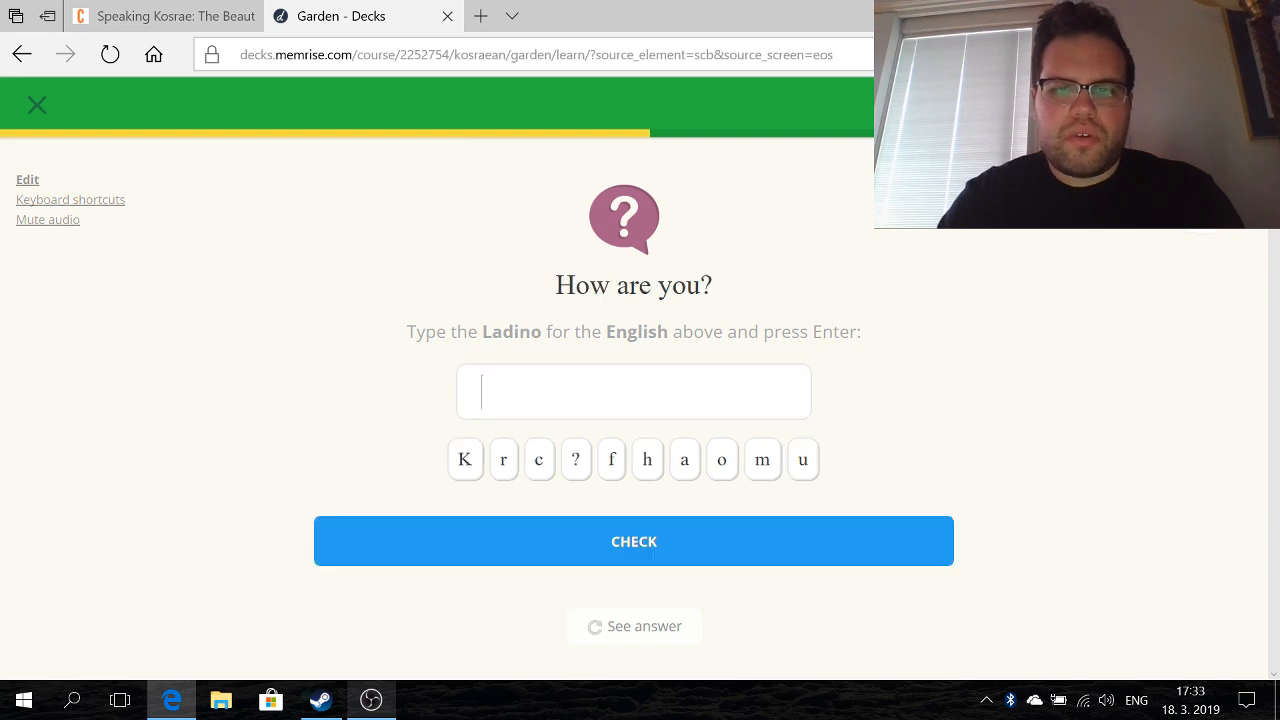
key(Return)
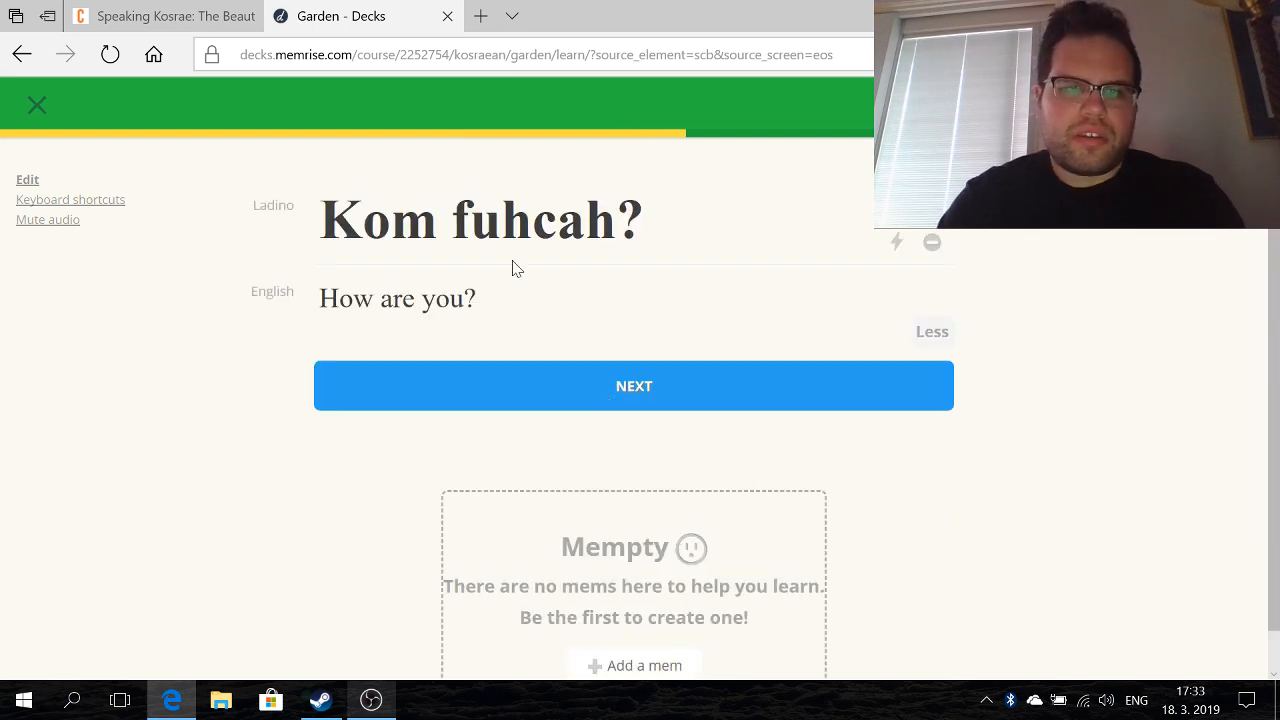
click(561, 384)
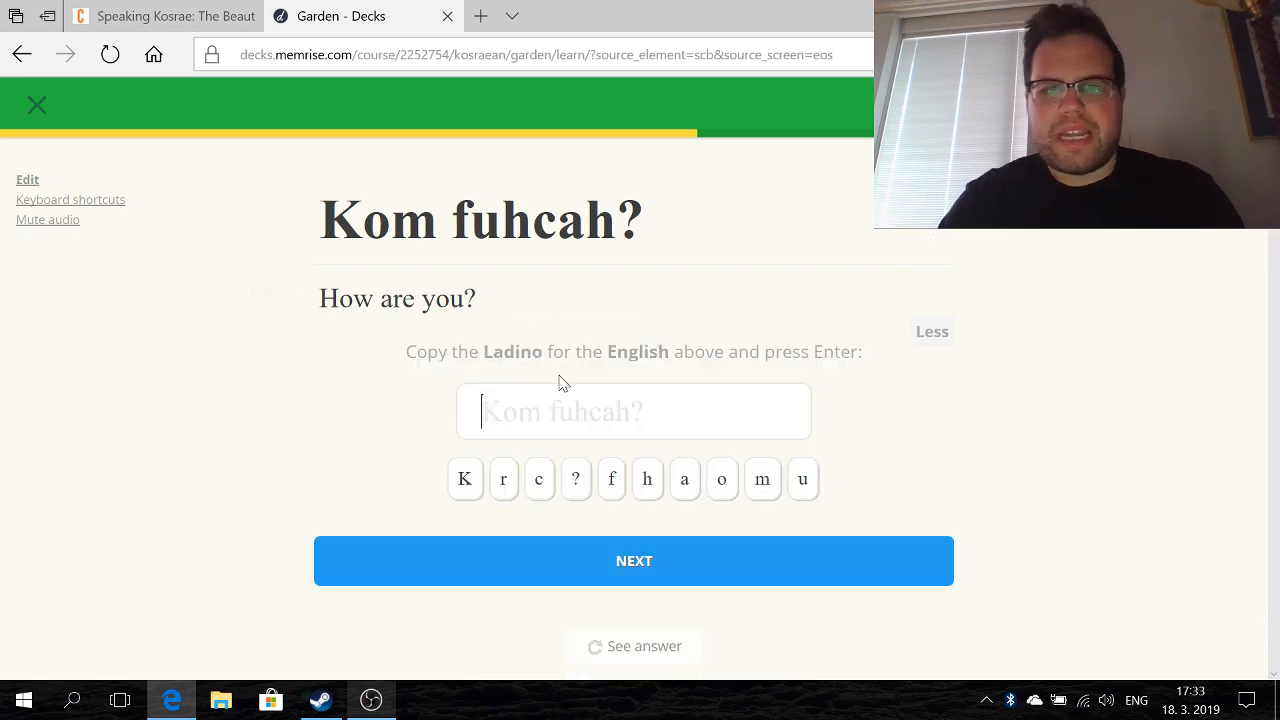
text(Kom fu)
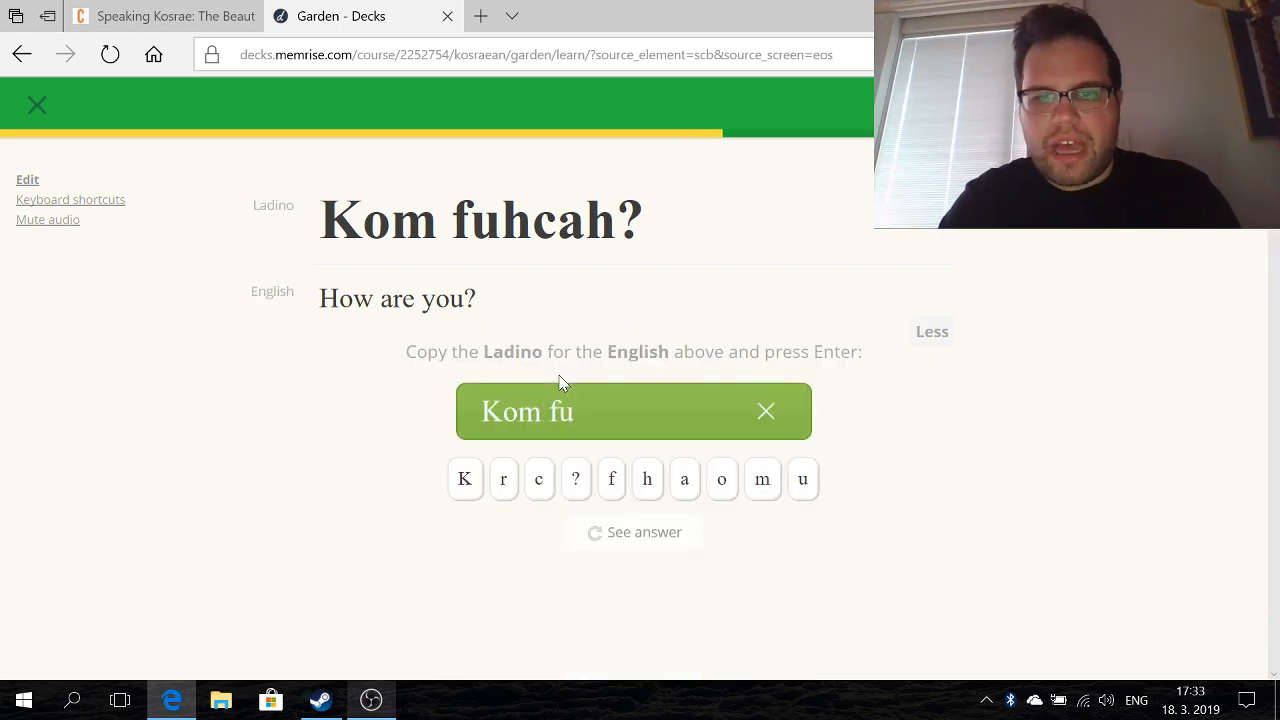
text(hcah)
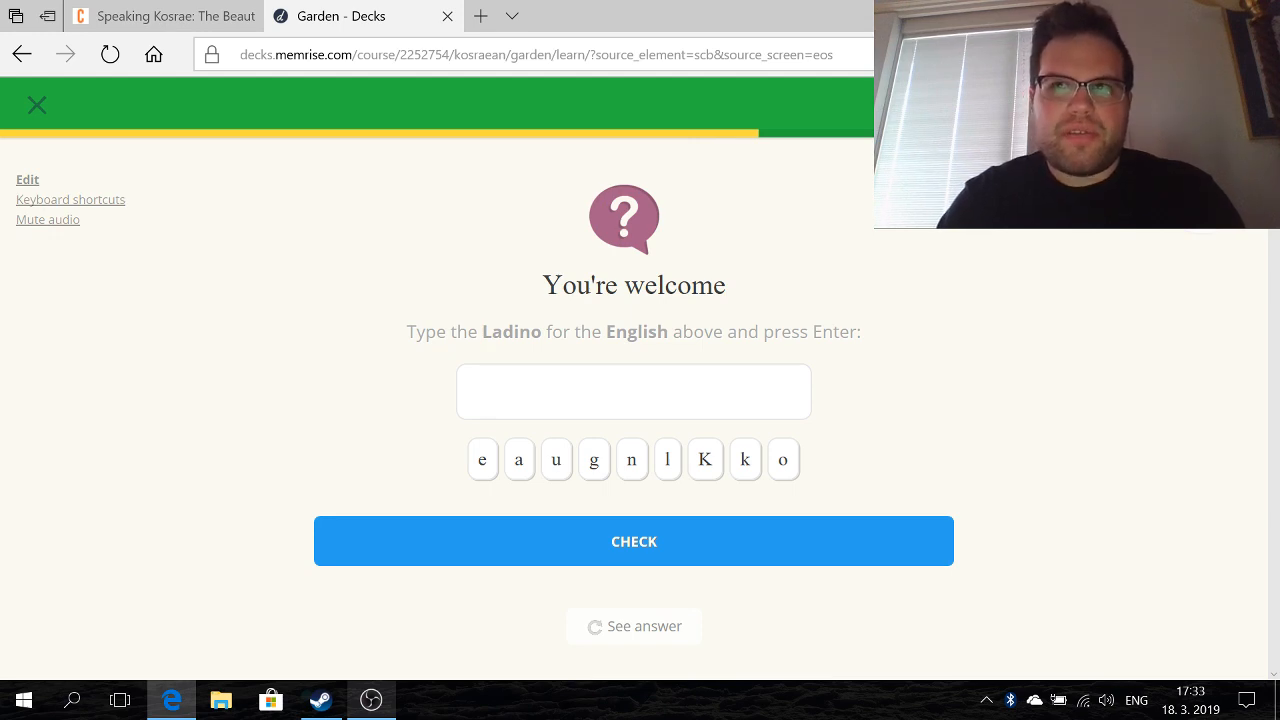
text(ko)
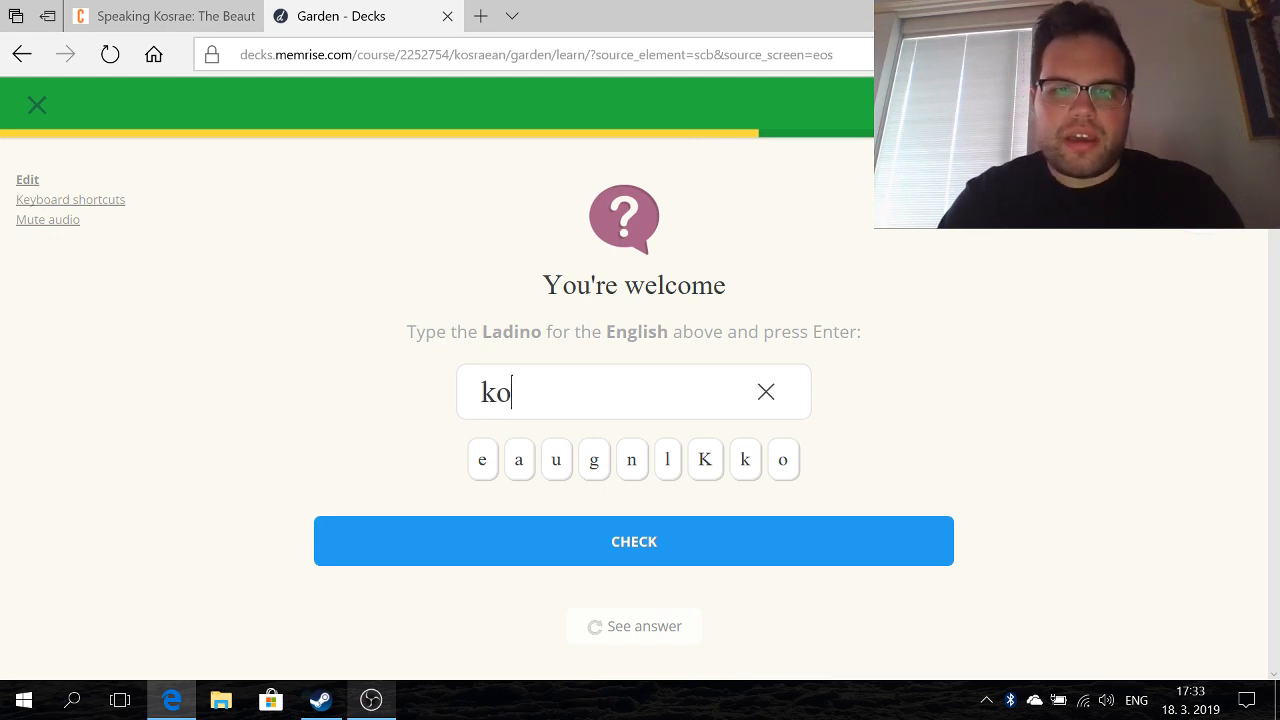
key(BackSpace)
key(BackSpace)
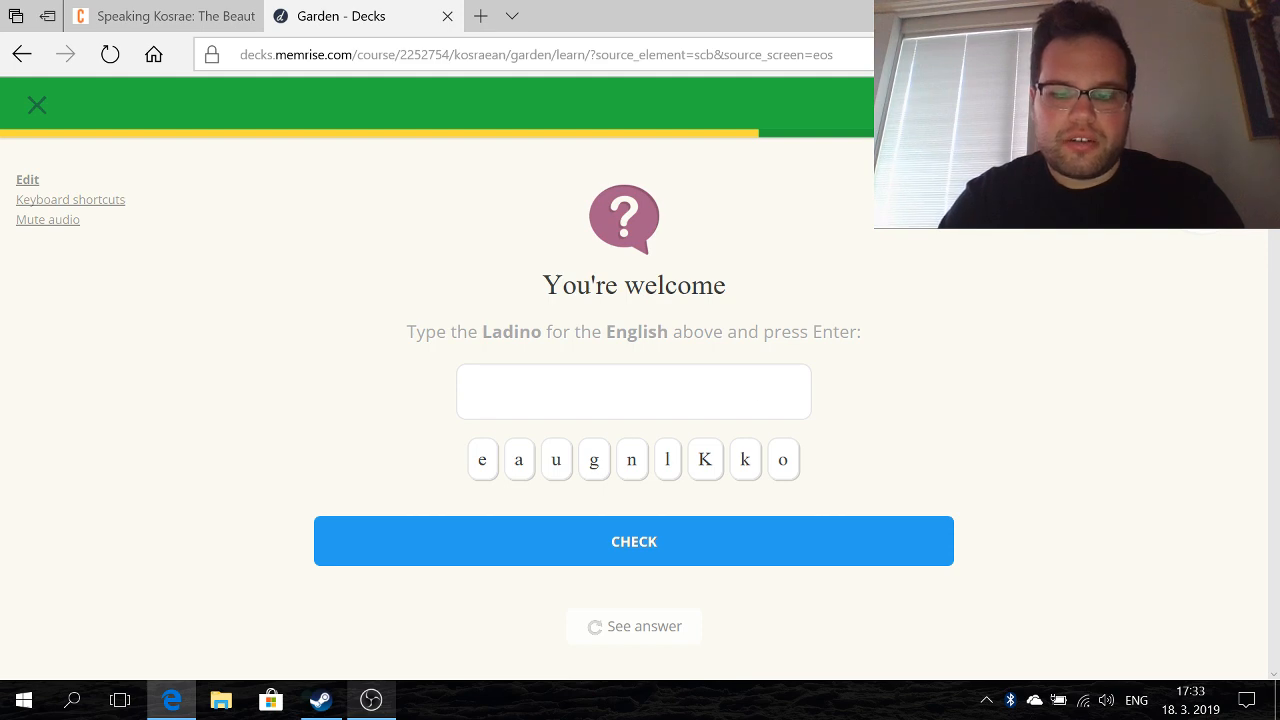
text(kam)
key(BackSpace)
key(BackSpace)
key(BackSpace)
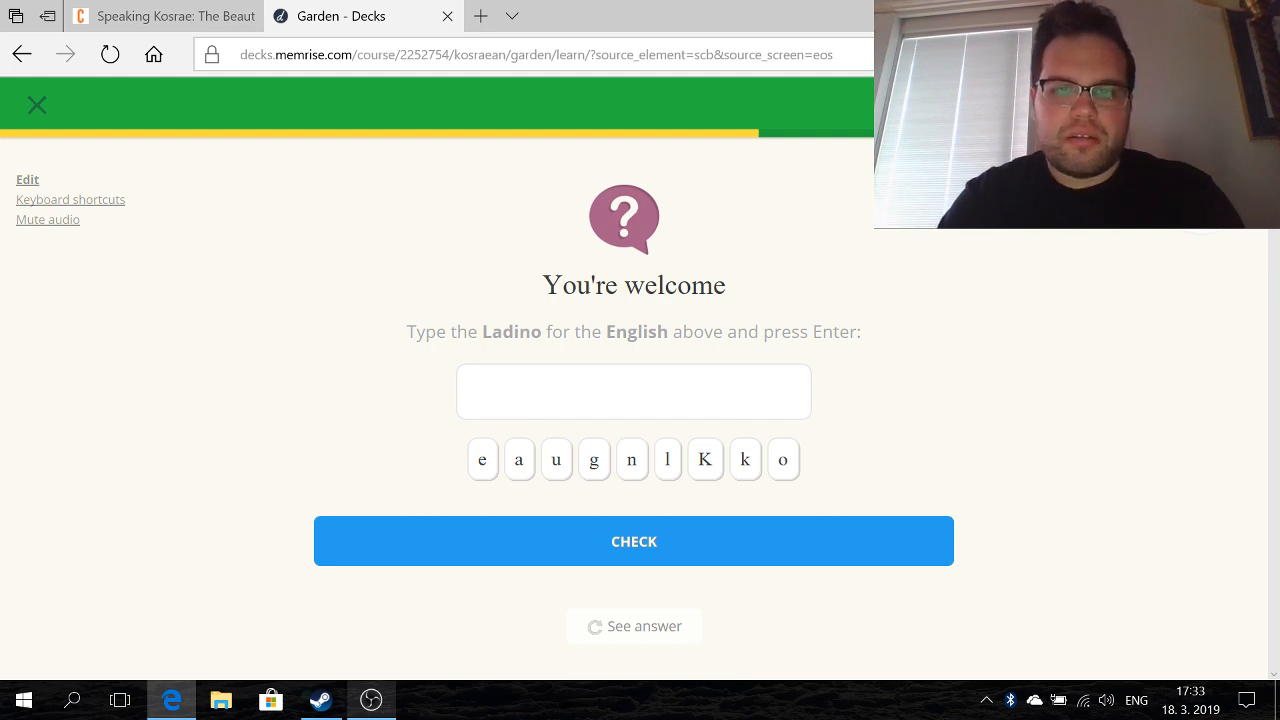
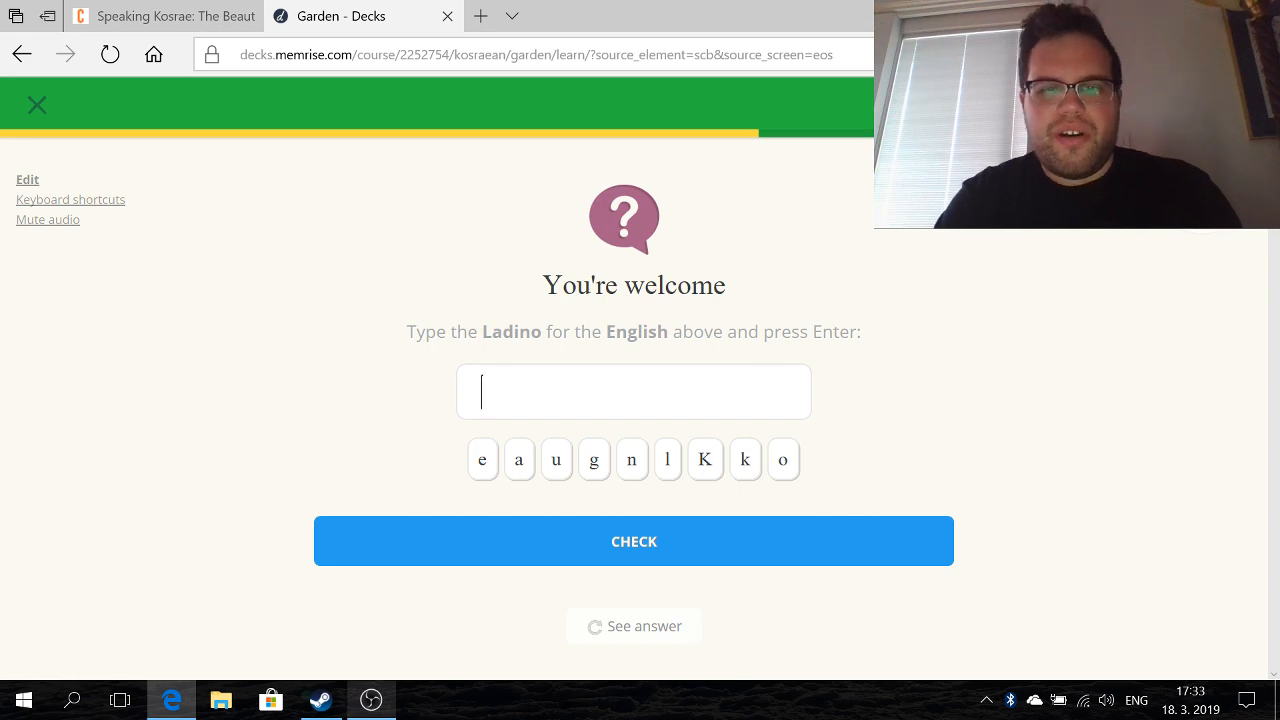
- Submit "You're welcome" unanswered and copy out its translation "Ke kulang", continuing to the following question
key(Return)
click(560, 383)
text(Ke kulang)
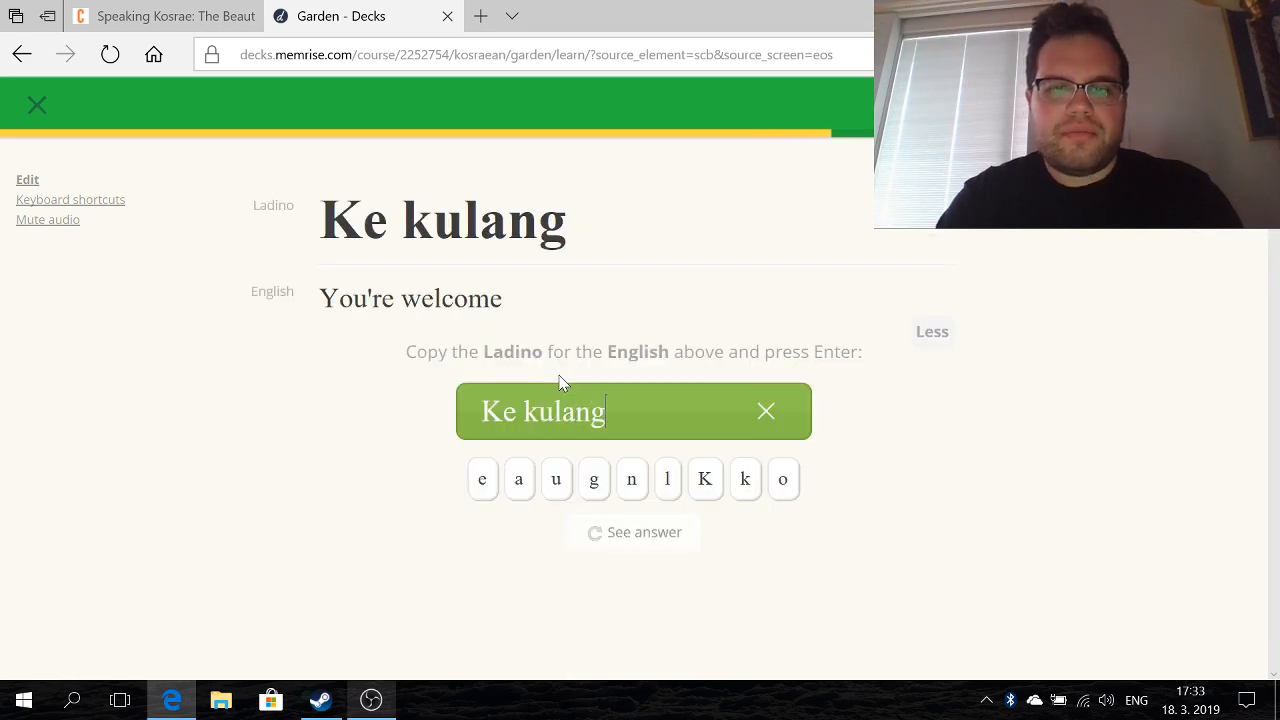
key(Return)
key(2)
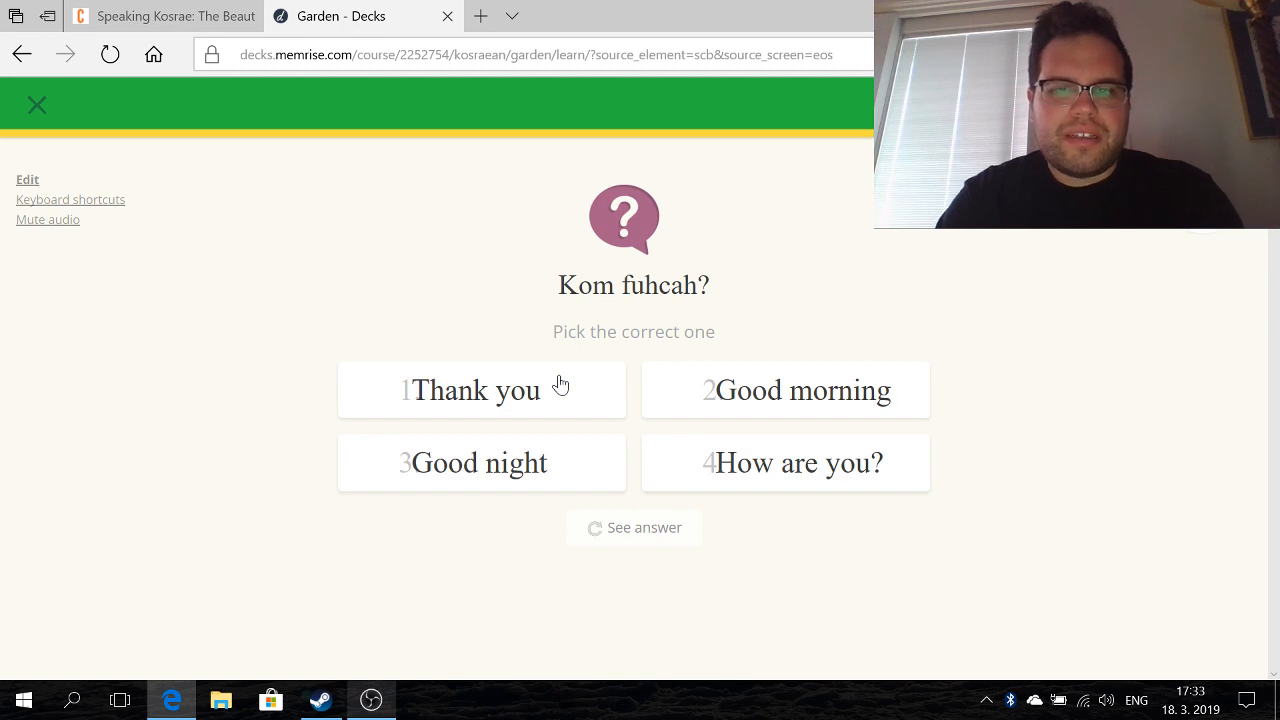
- Choose "How are you?" for "Kom fuhcah?" and try "Oak" as the written translation of "Yes"
text(4)
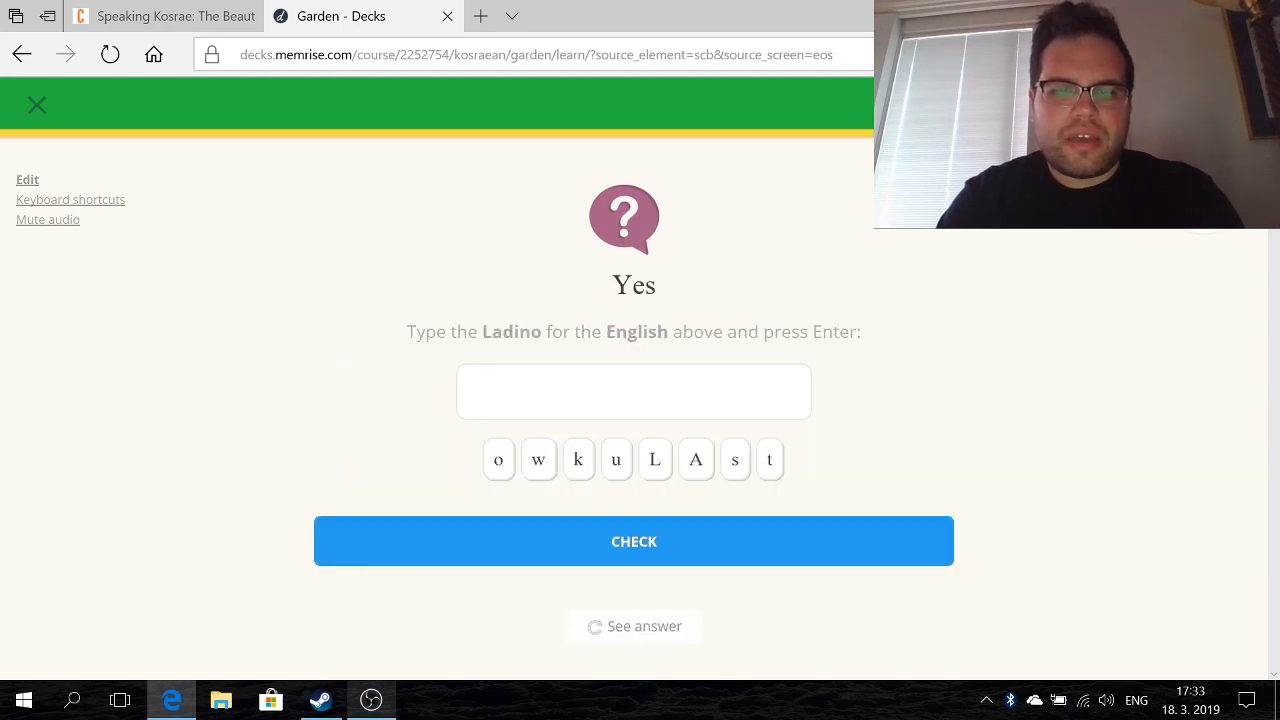
text(Oak)
key(Return)
key(Return)
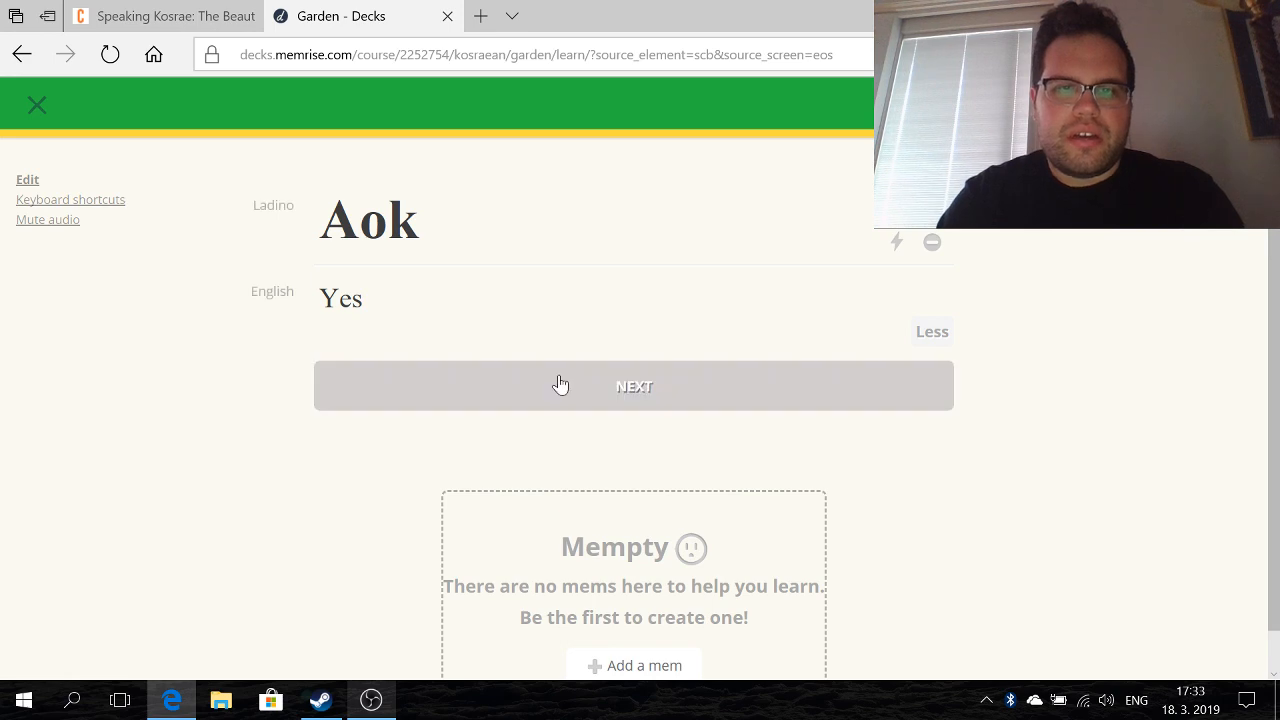
- Copy out "Aok" as the translation of "Yes" and write "Muta" for "Goodbye"
text(Aok)
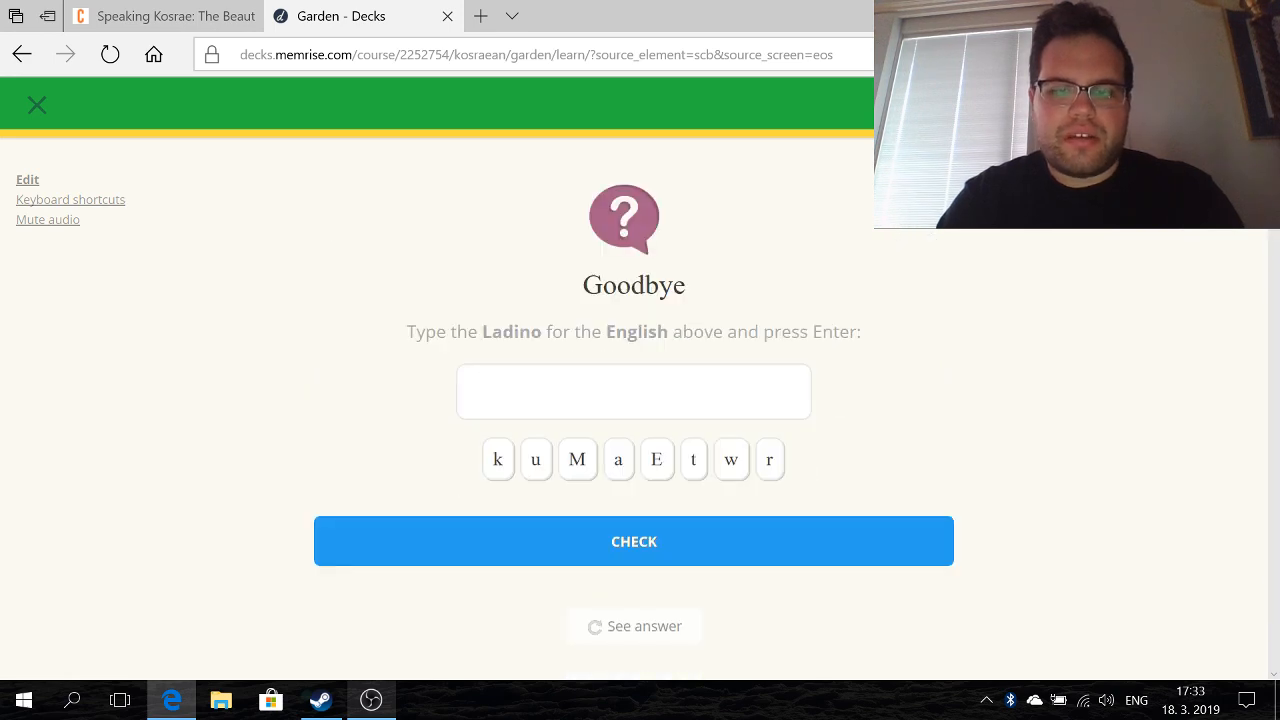
text(Muta)
key(Return)
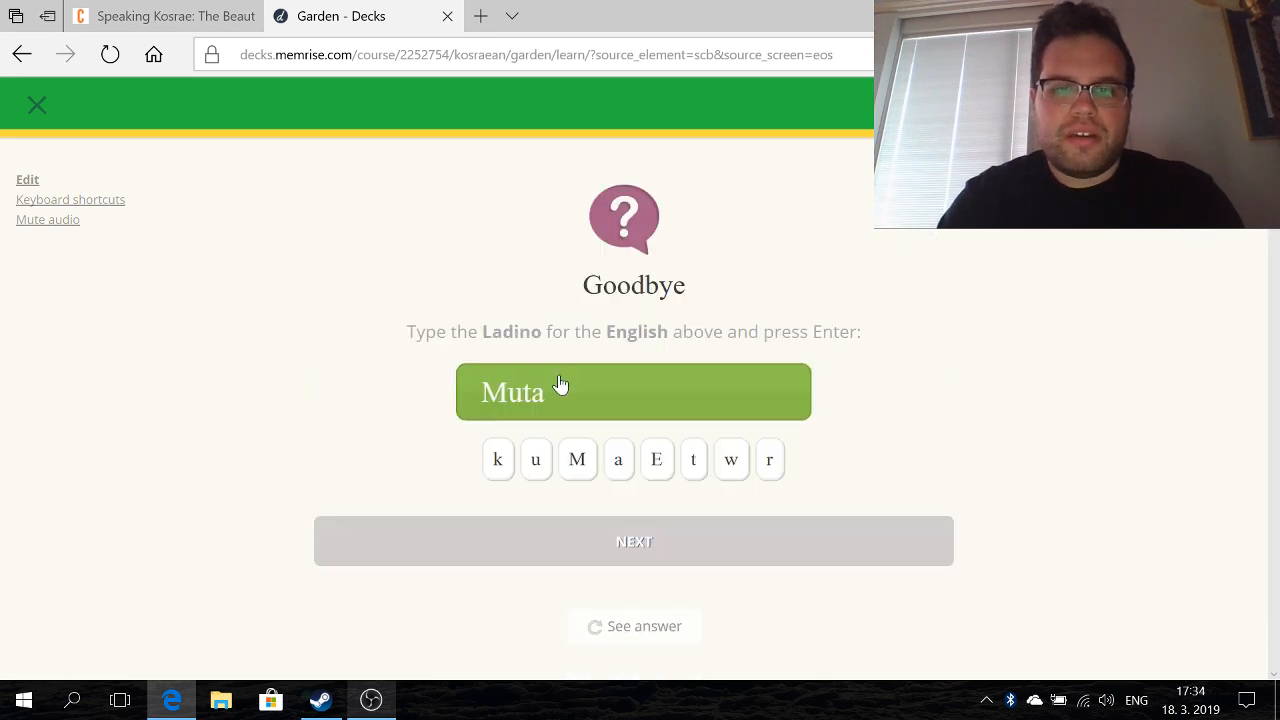
- Choose "You're welcome" as the meaning of "Ke kulang" and "Yes" as the meaning of "Aok"
key(4)
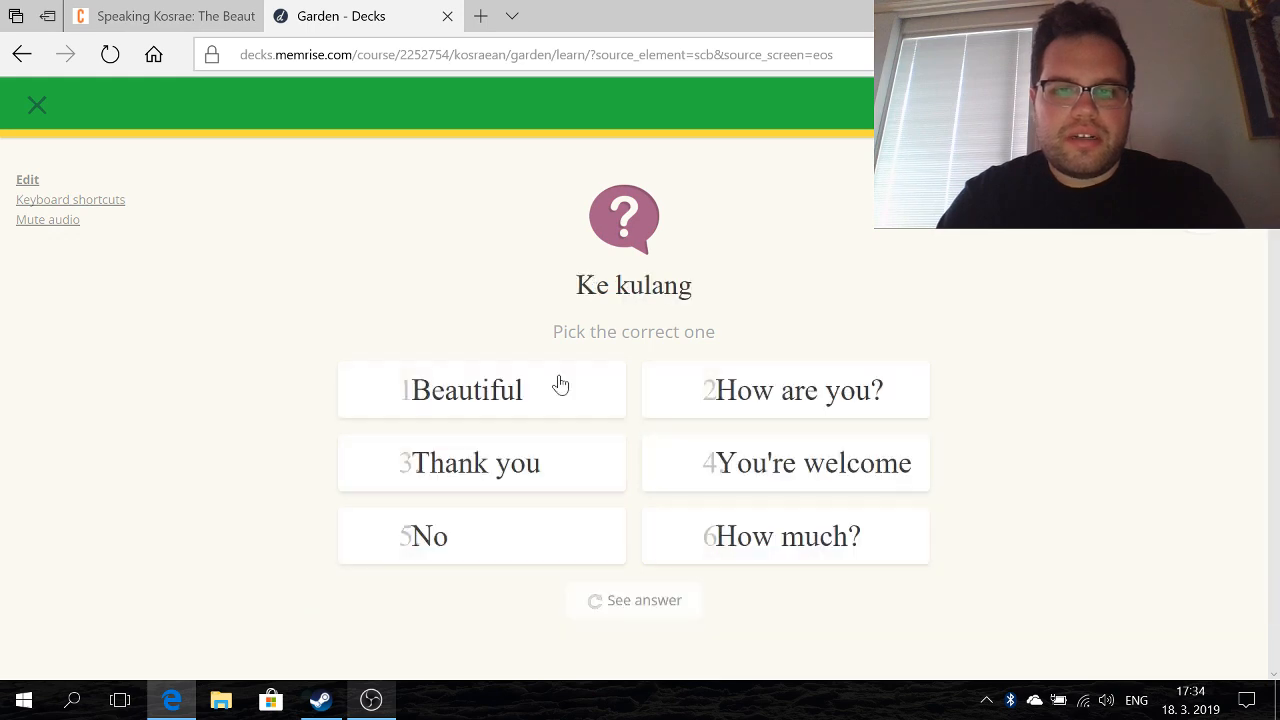
key(4)
key(1)
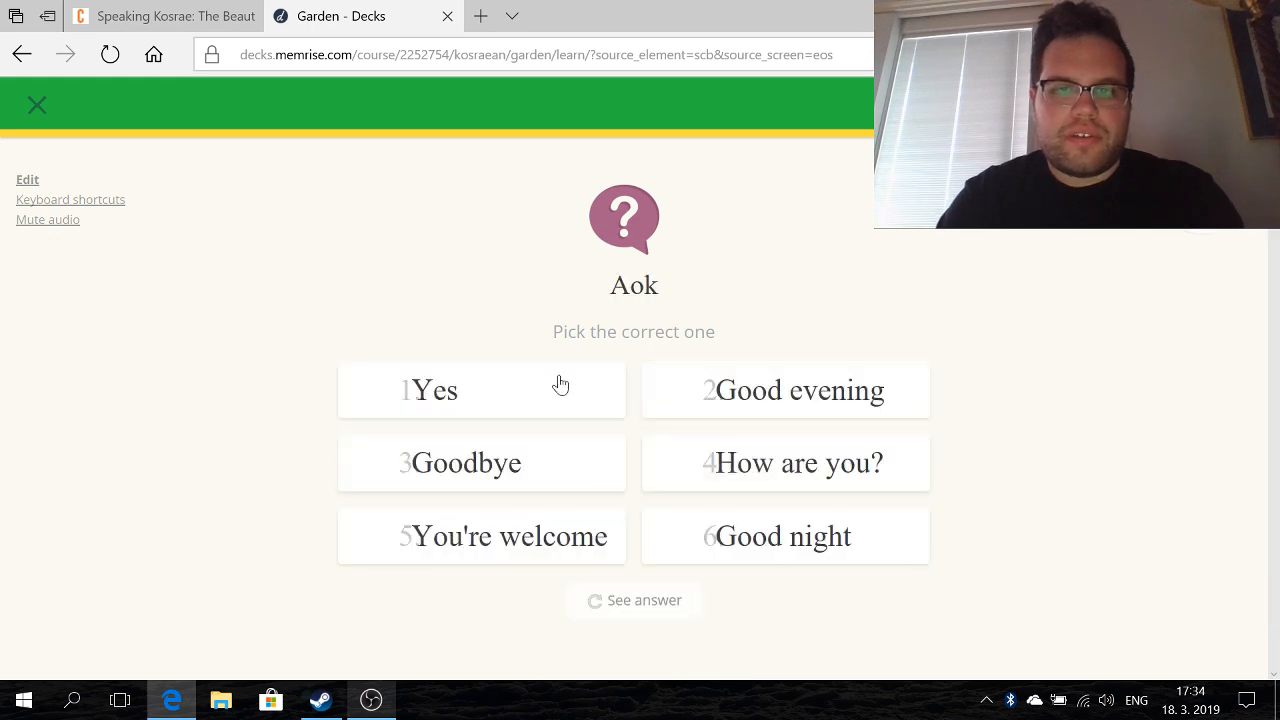
key(1)
- Choose "Ke kulang" for "You're welcome", "Aok" for "Yes", "Thank you" for "Kulo", "Muta" for "Goodbye" and "Kulo" for "Thank you"
key(3)
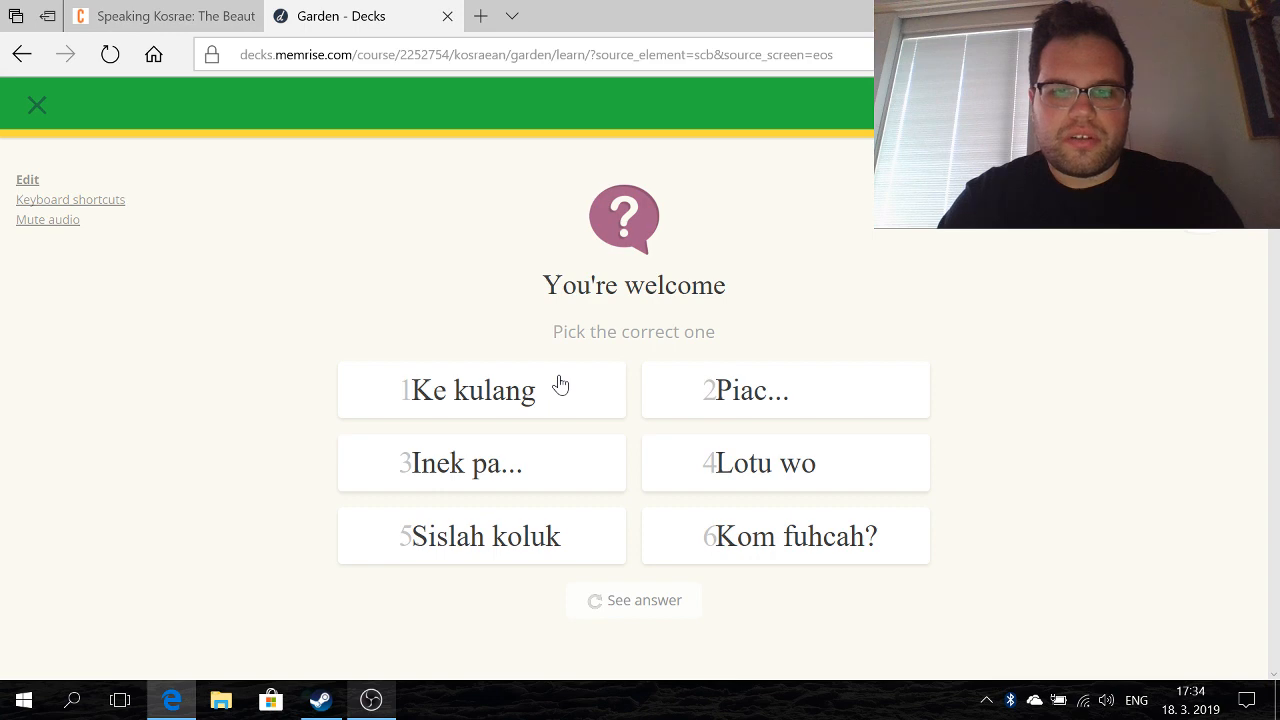
key(1)
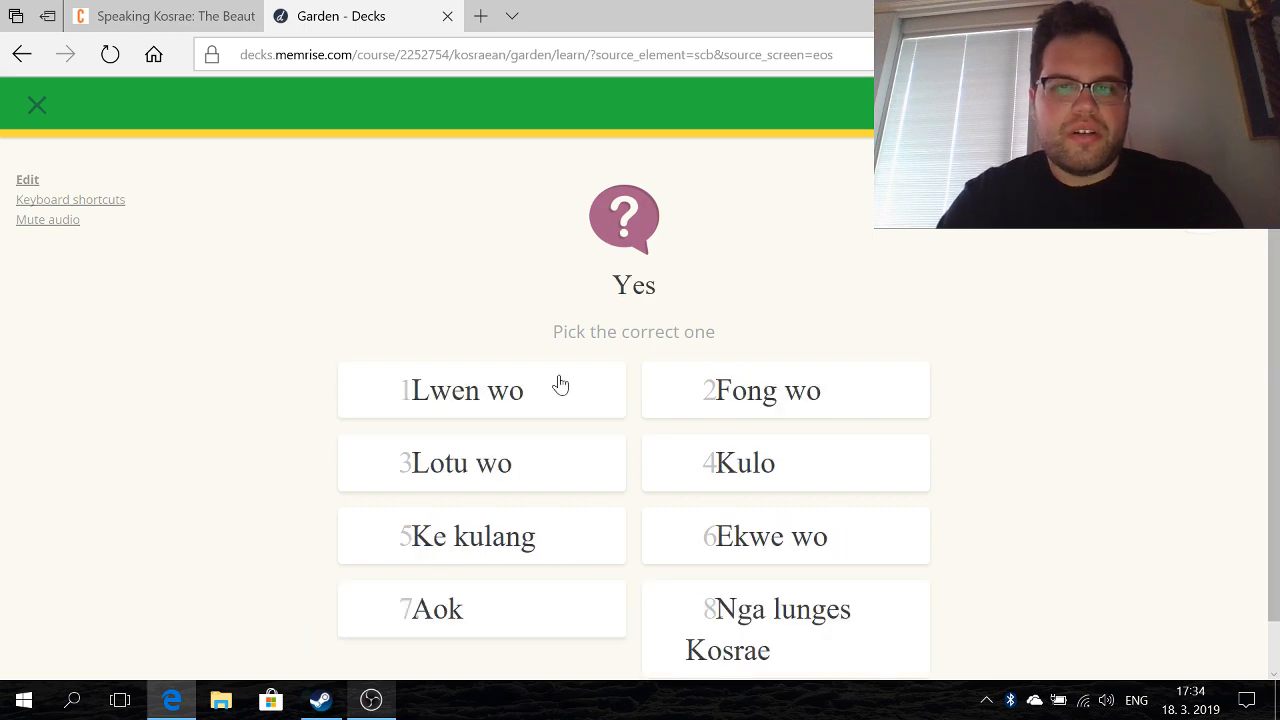
key(4)
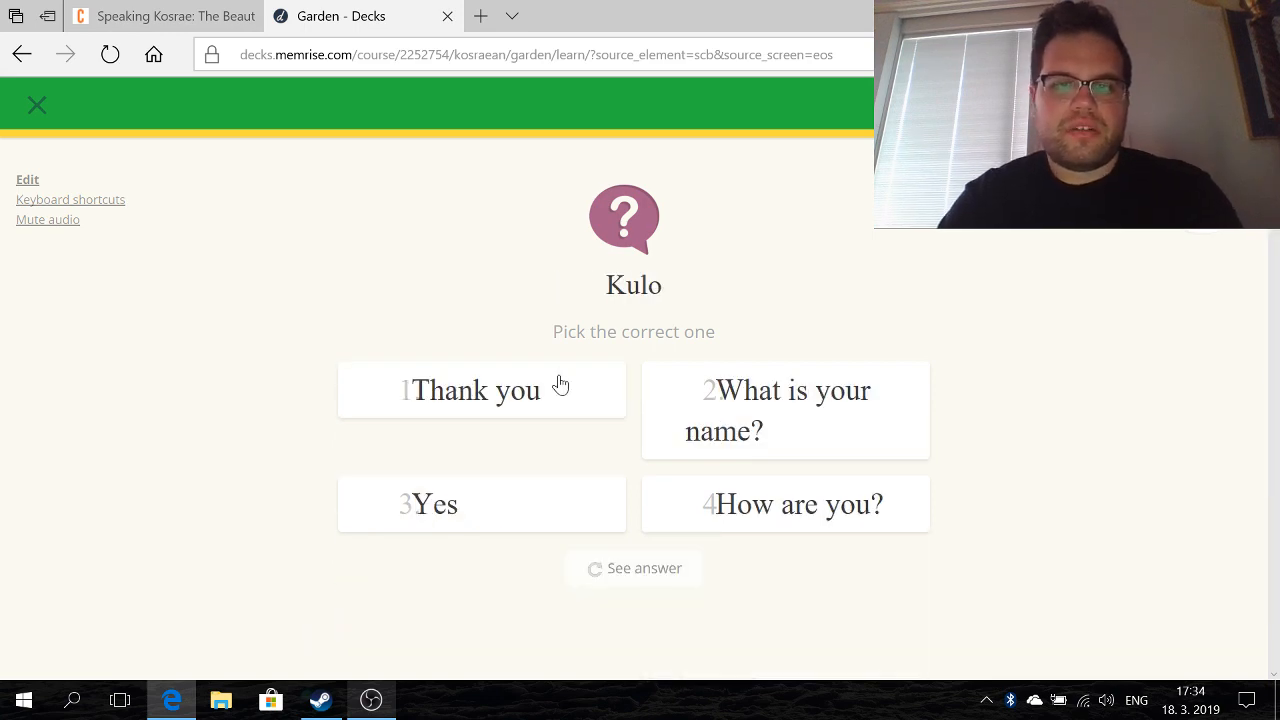
text(3Ao)
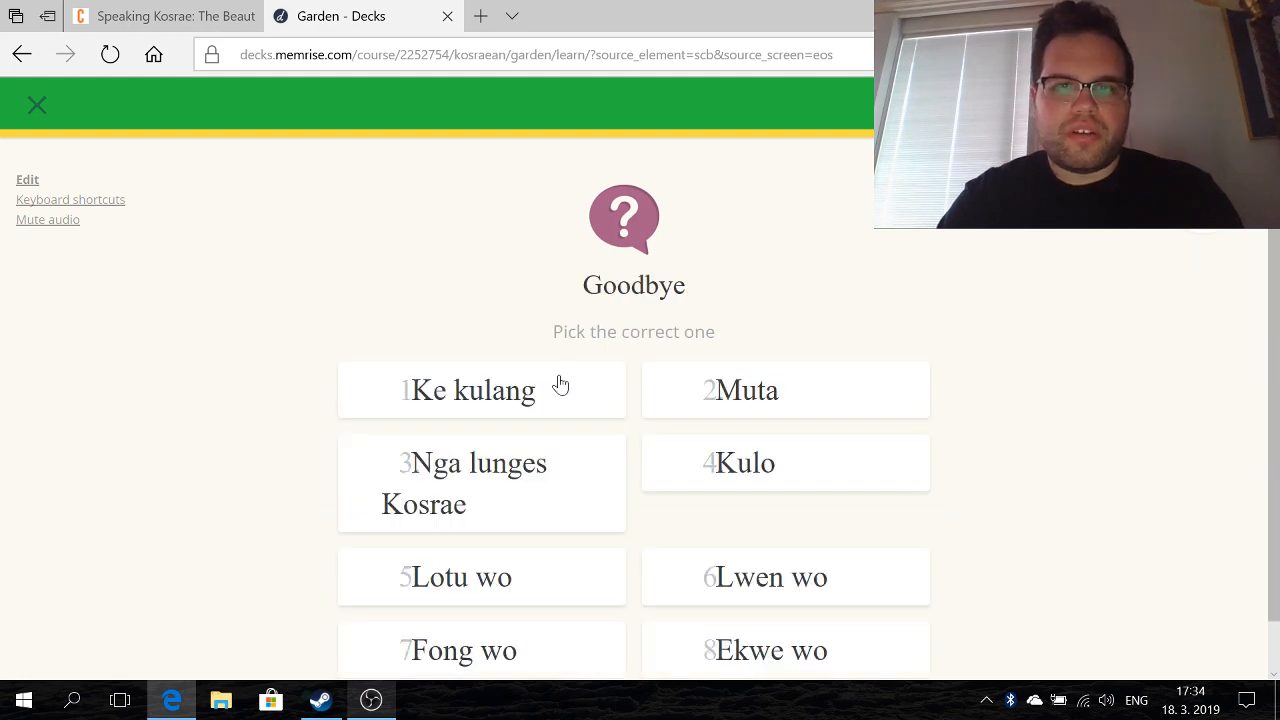
text(2)
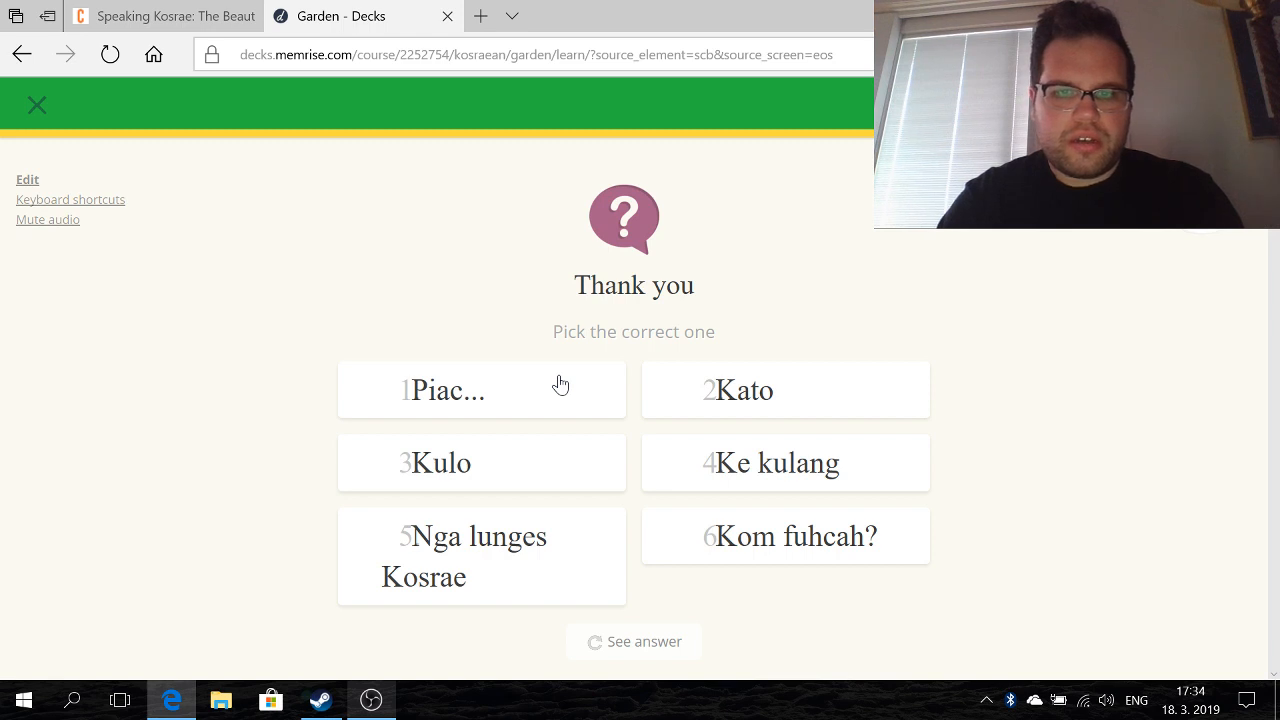
text(3)
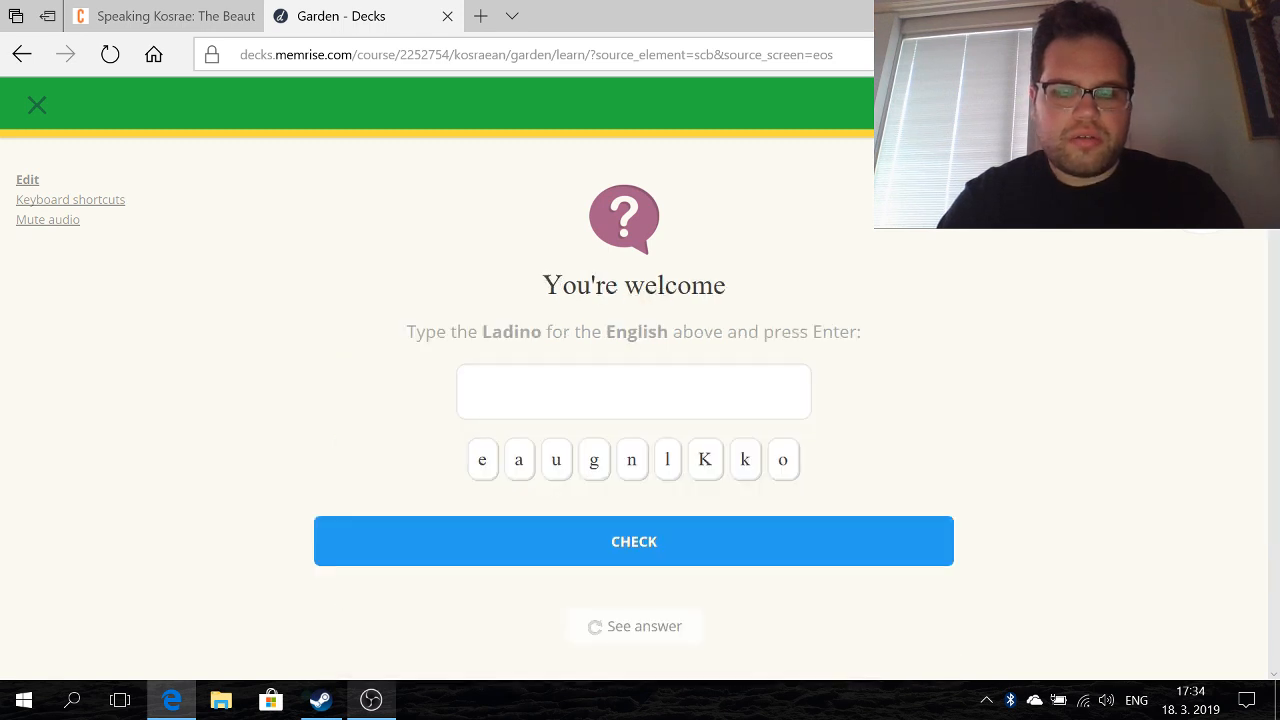
- Write "Ke kulang" for "You're welcome" and choose "Kom fuhcah?" as the translation of "How are you?"
text(Ke kulang)
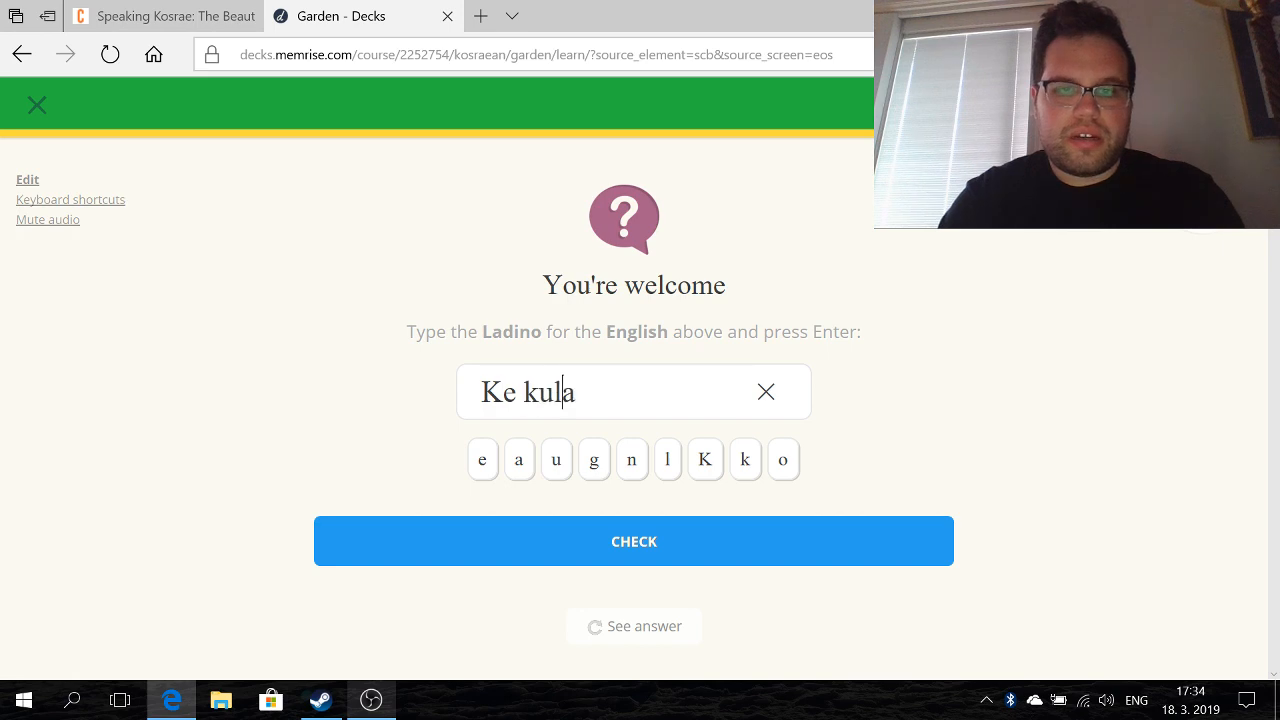
key(Return)
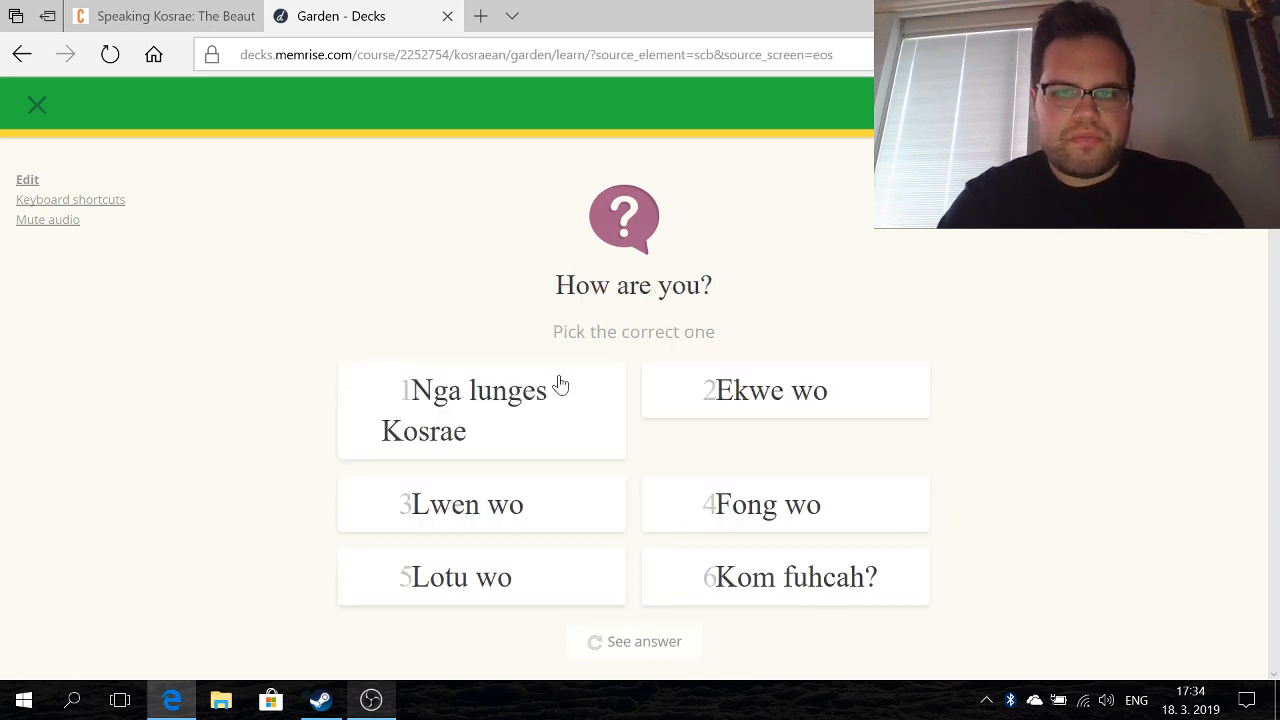
key(6)
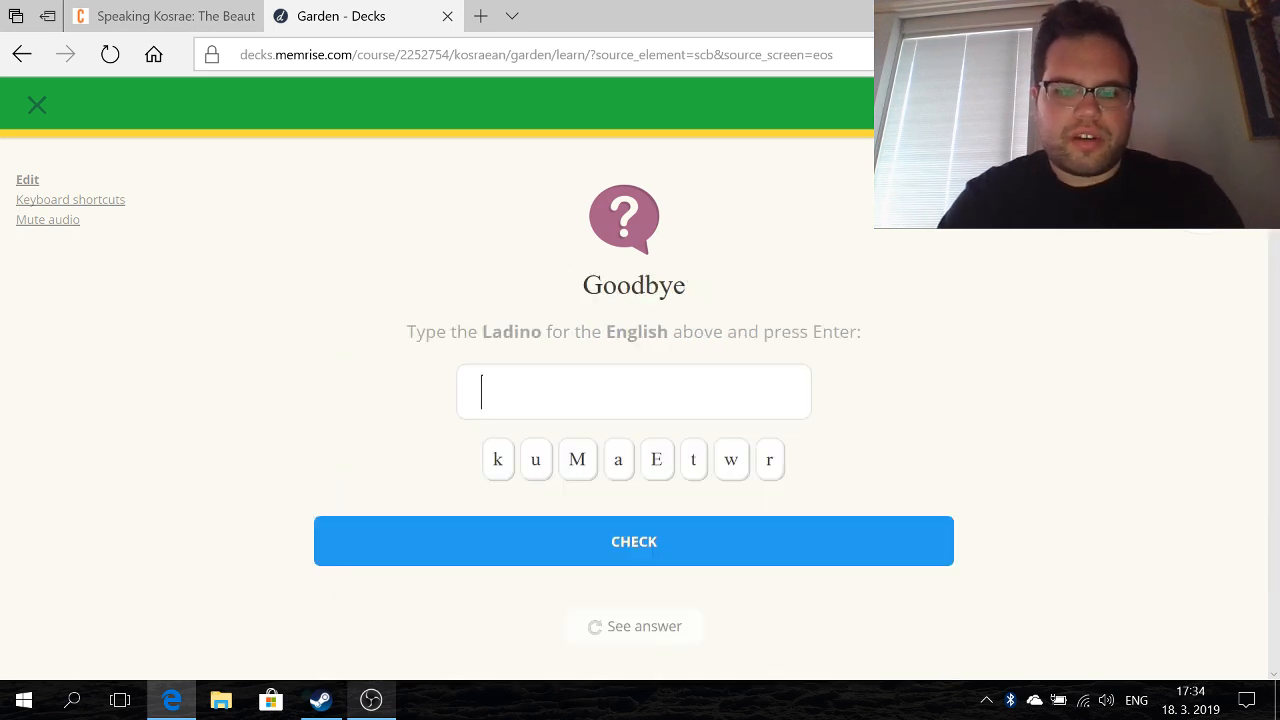
- Write out "Muta" as the translation of "Goodbye" and "Kulo" as the translation of "Thank you"
text(Mut)
key(Return)
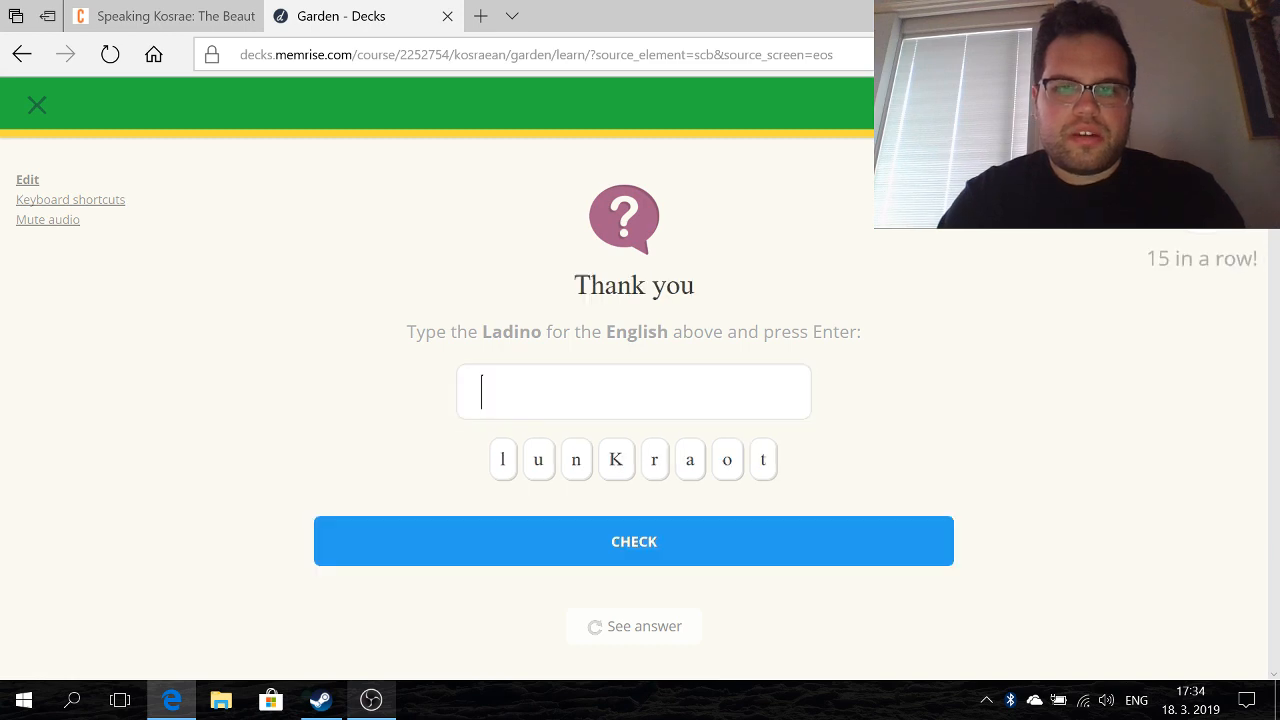
text(Kulo)
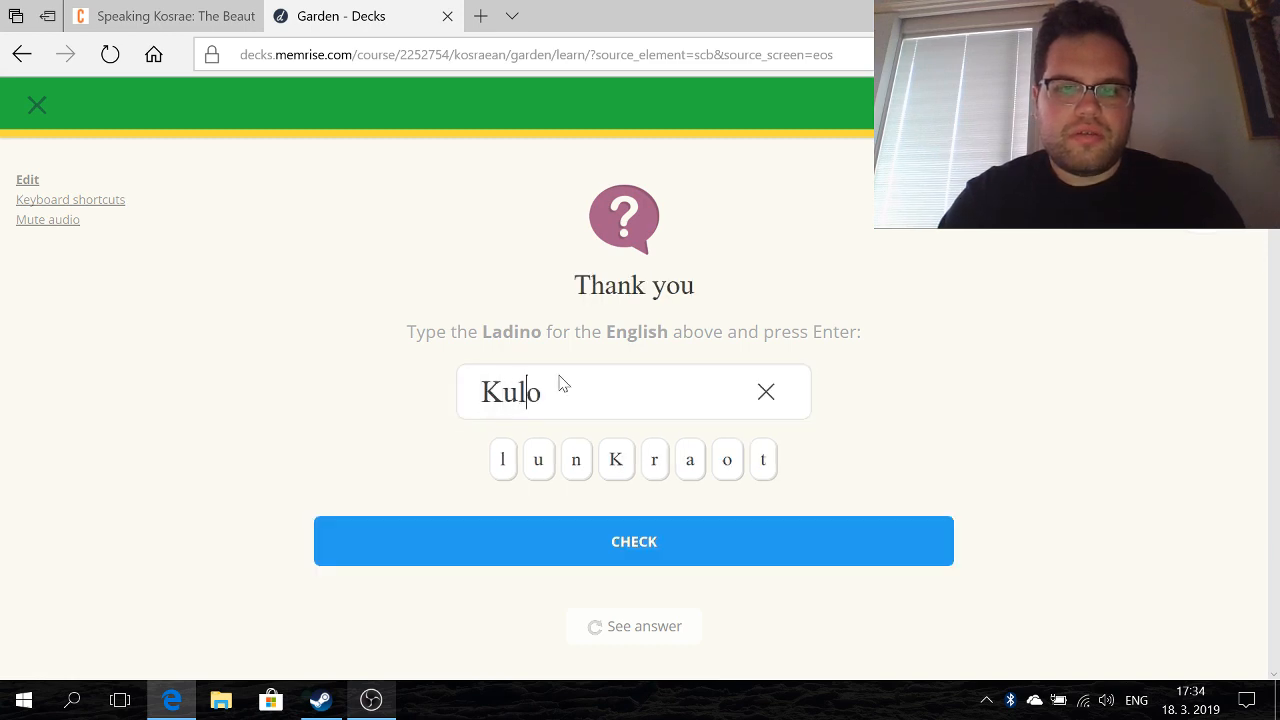
key(Return)
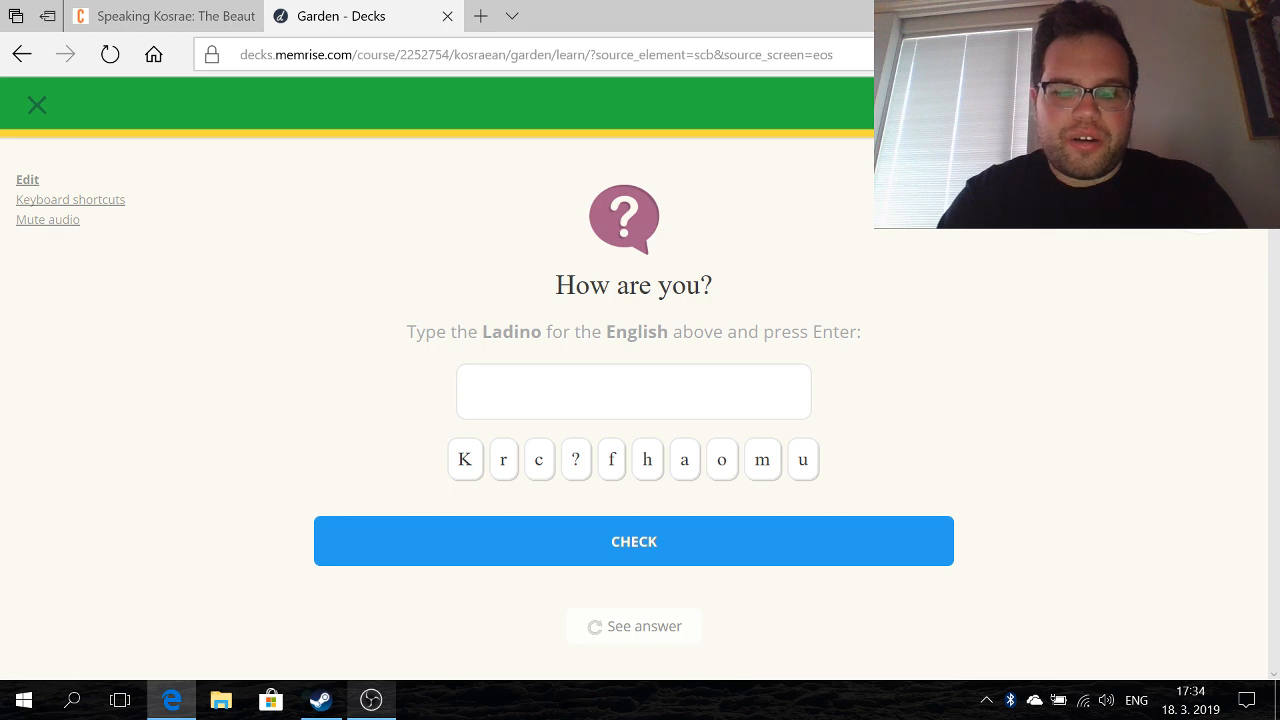
- Submit "How are you?" unanswered and copy out "Kom fuhcah", then choose "Kom fuhcah?" as its translation
key(Return)
text(Kom fu)
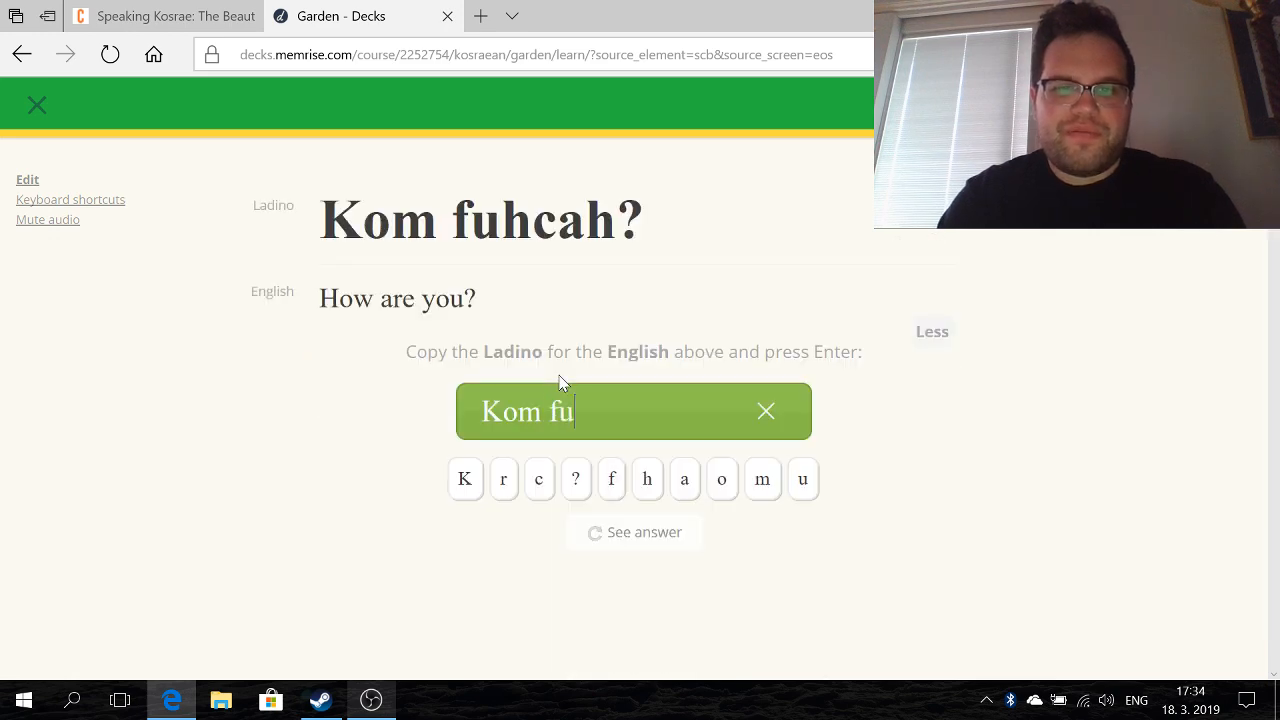
text(hcah)
key(Return)
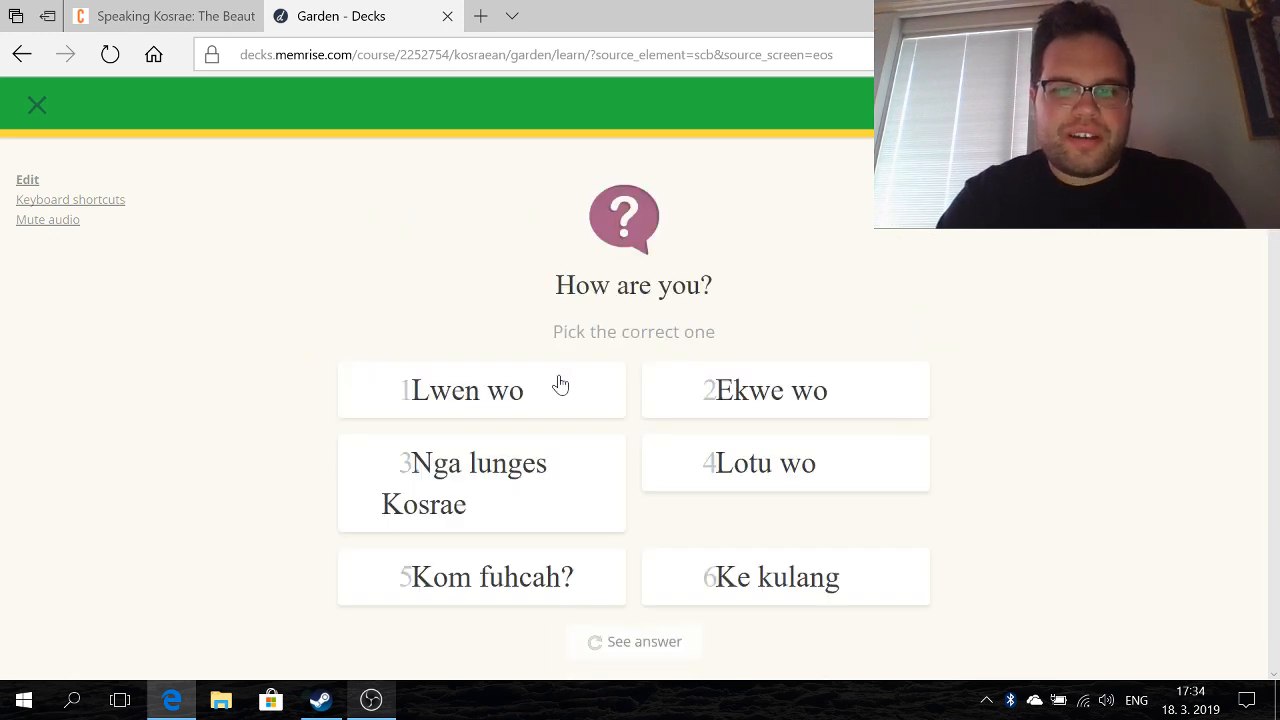
key(5)
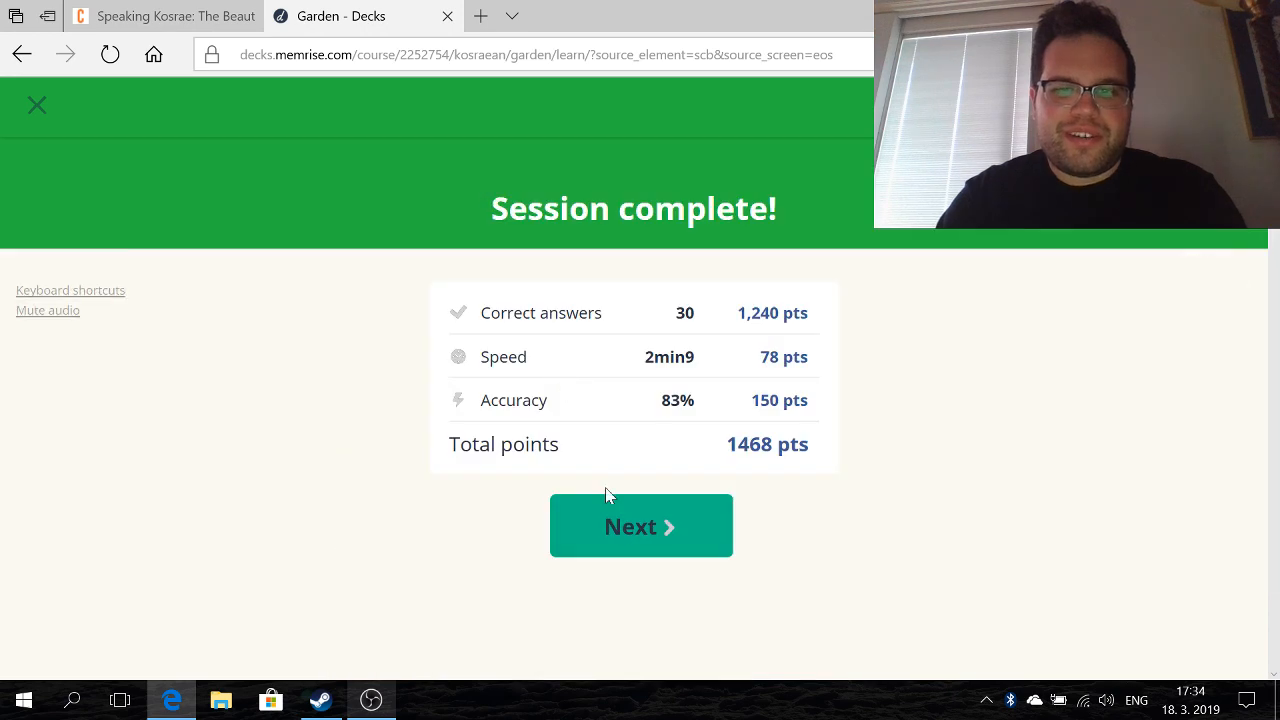
- Close the session summary and start learning new words, continuing past the card that introduces "Mo" as "No"
click(637, 530)
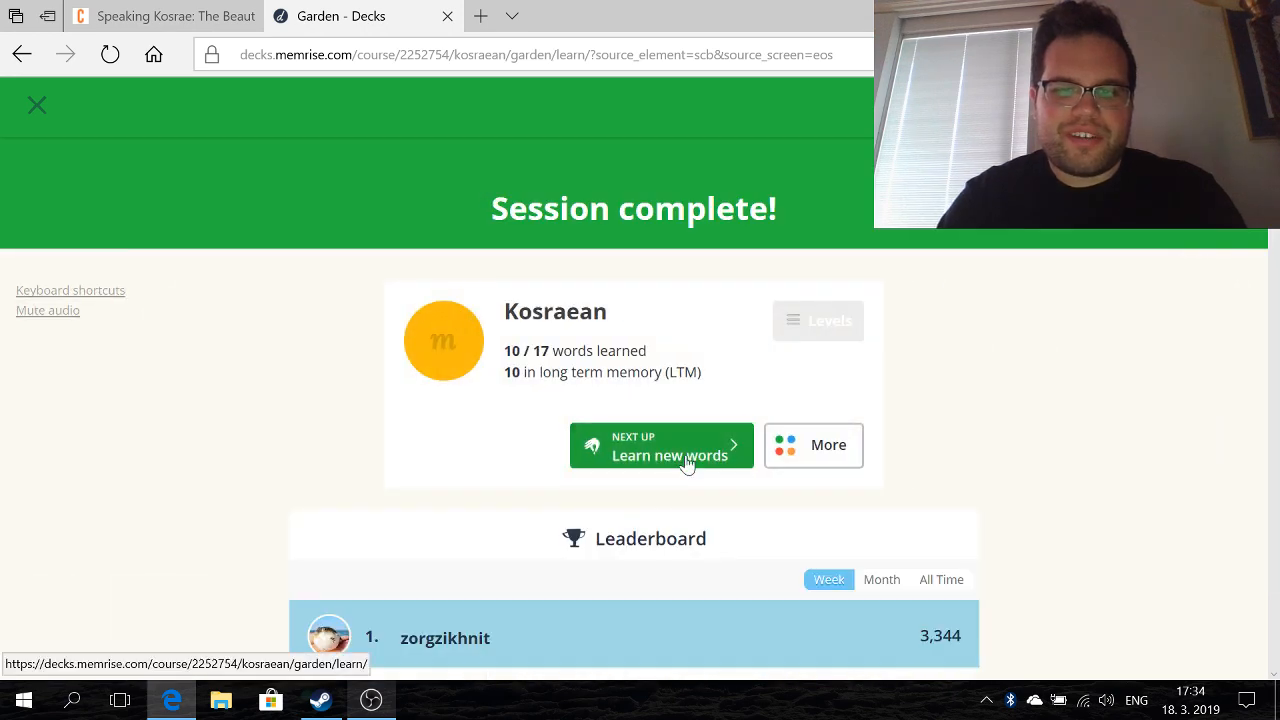
click(690, 458)
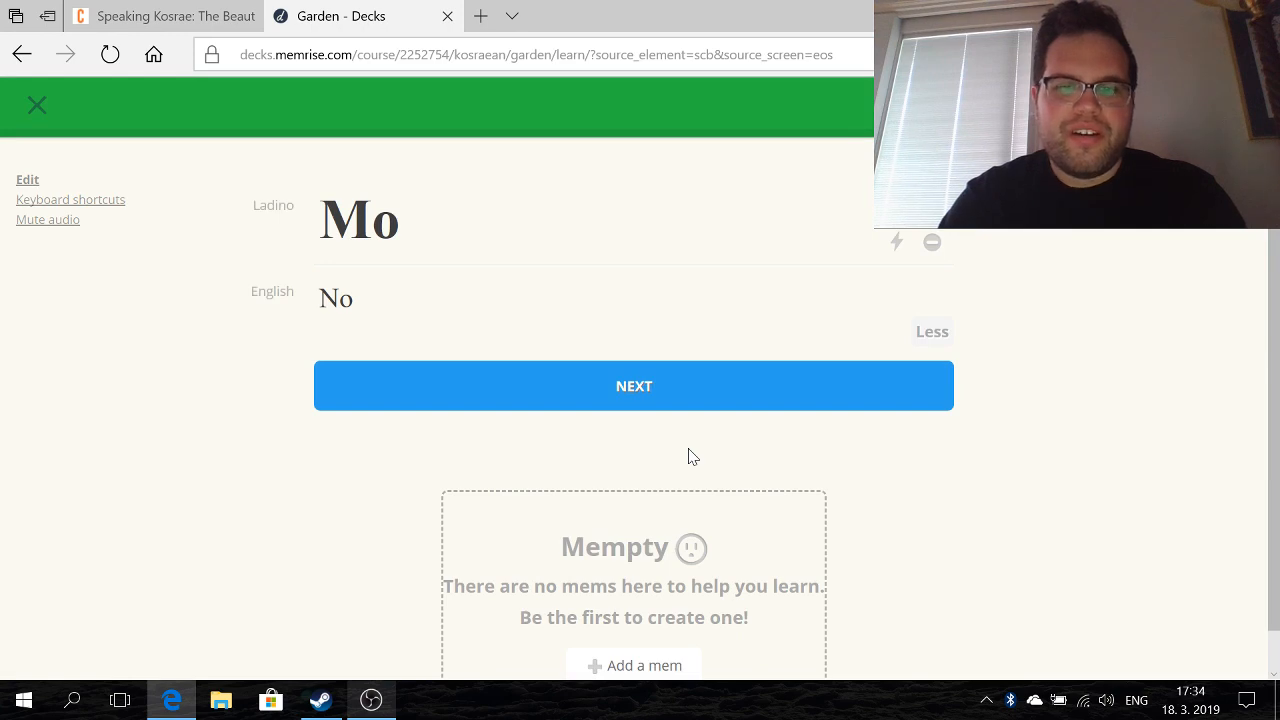
key(Return)
key(Return)
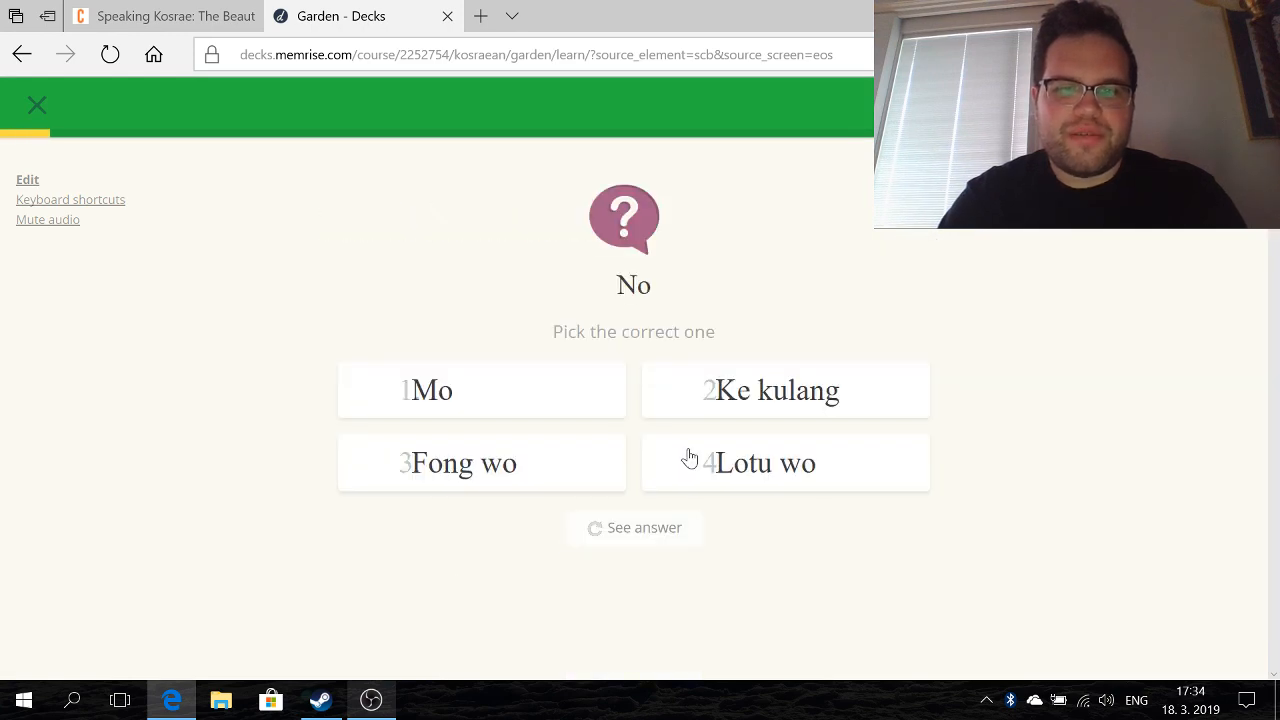
- Choose "Mo" for "No", "Sislah koluk" for "Excuse me" and "No" as the meaning of "Mo"
key(1)
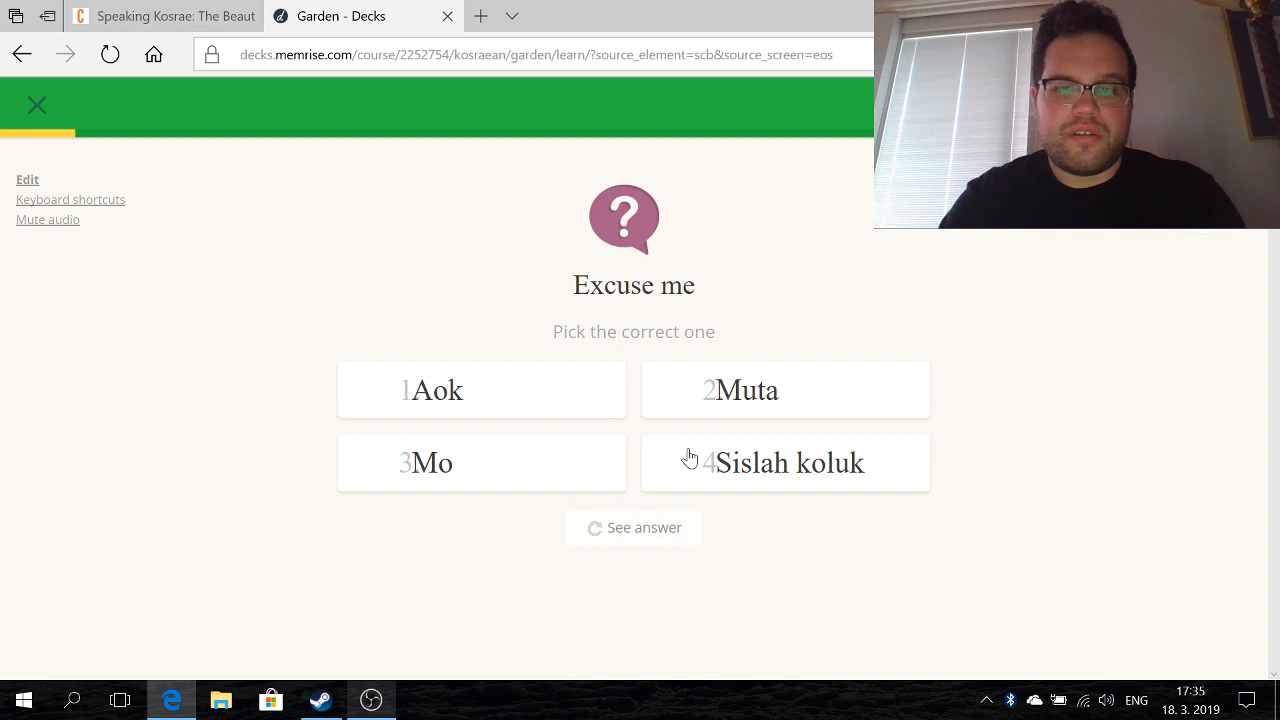
key(4)
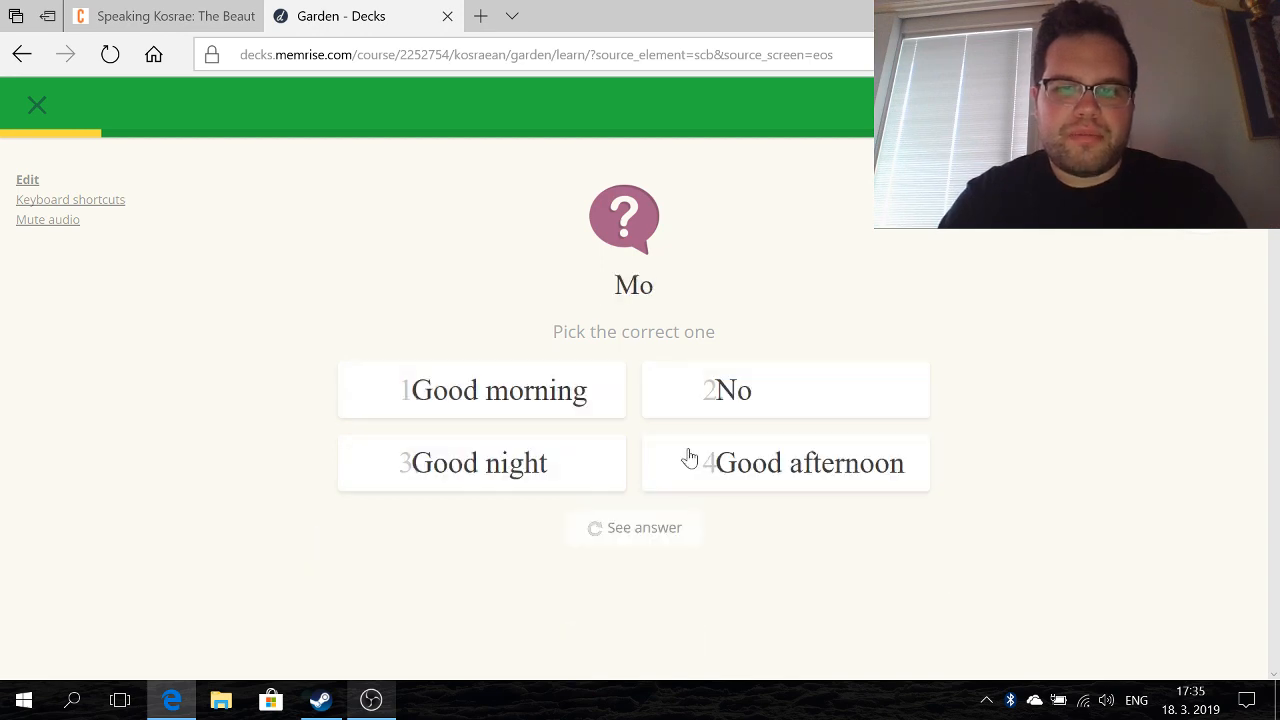
key(2)
key(Return)
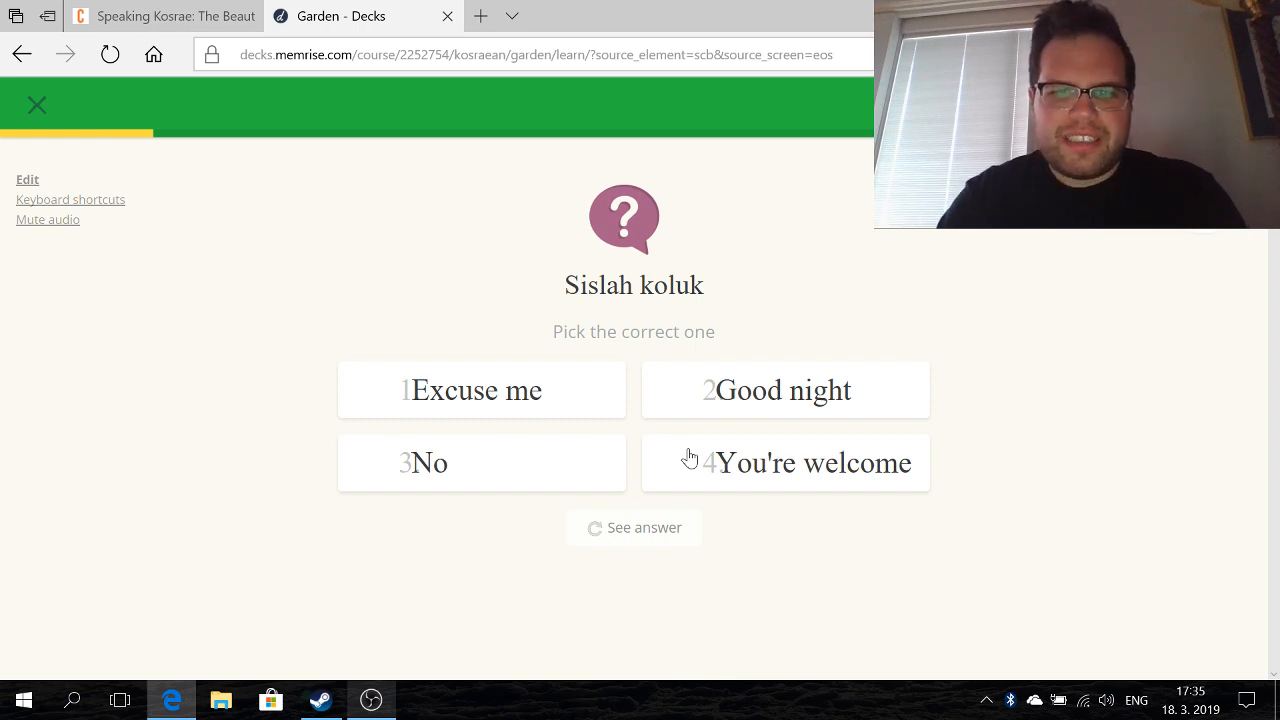
- Choose "Excuse me" as the meaning of "Sislah koluk" and continue past the card introducing "Su inem an?"
key(1)
key(Return)
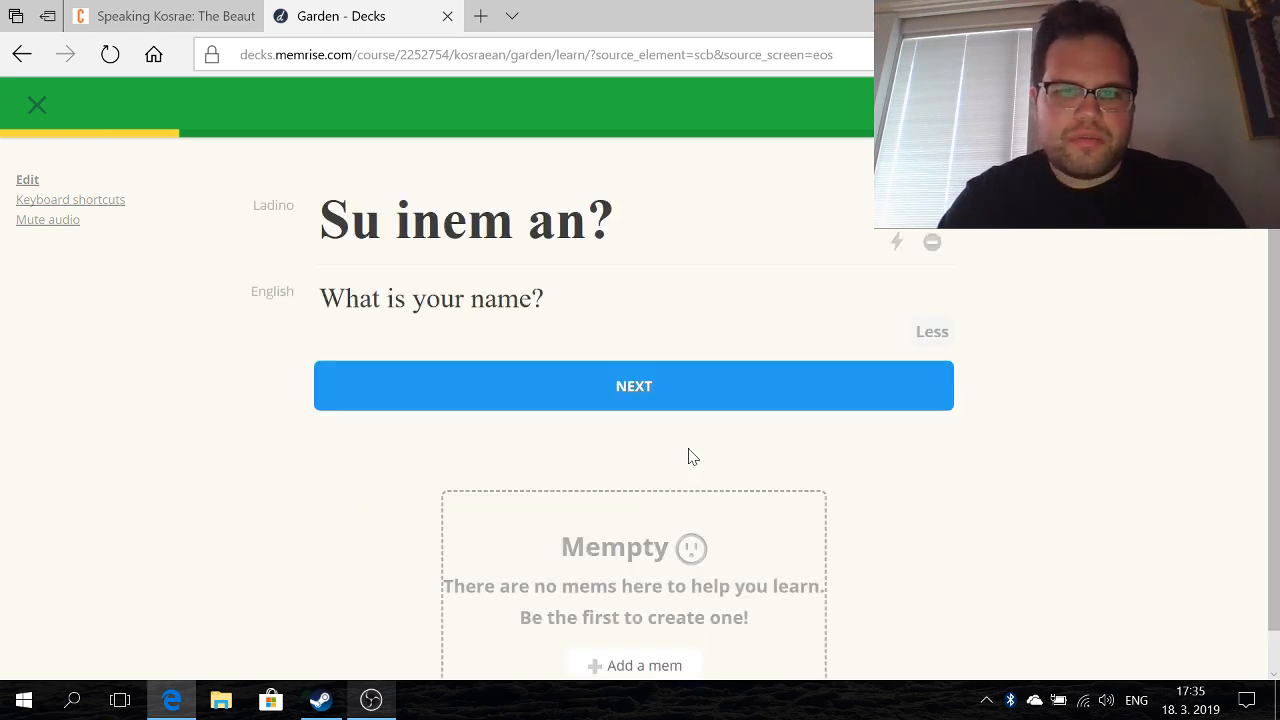
key(Return)
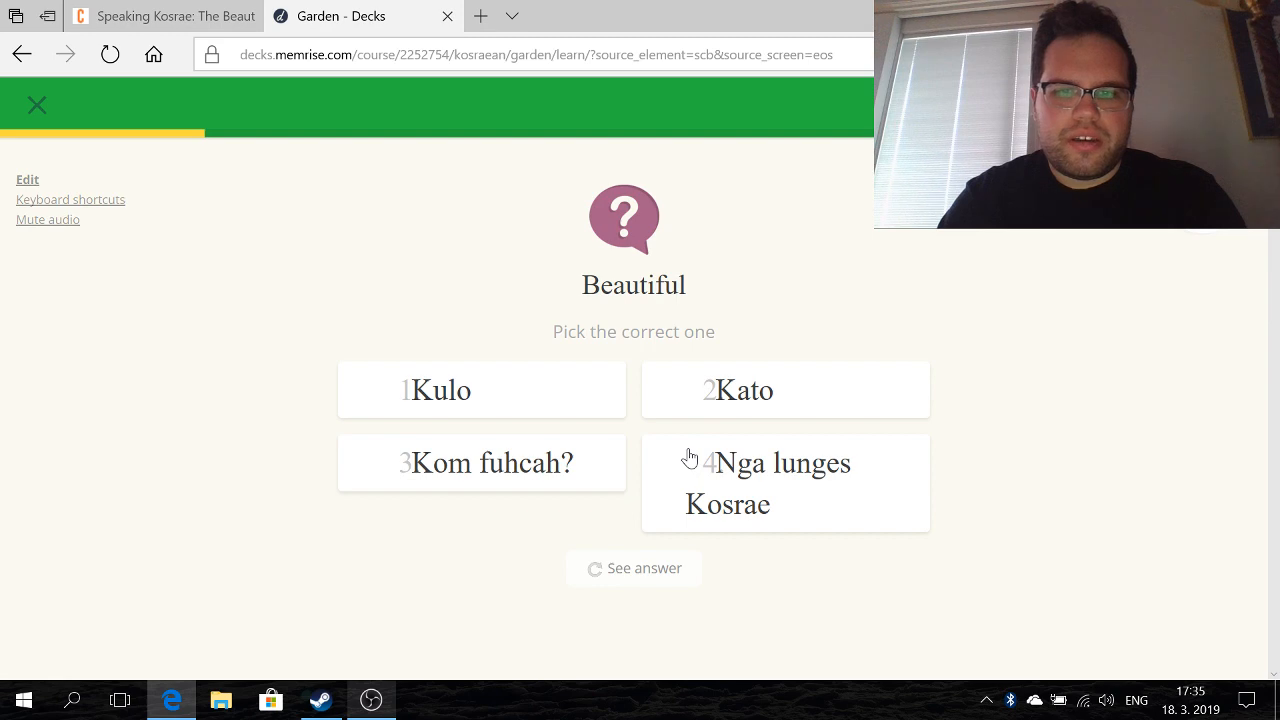
- Choose "Kato" as the translation of "Beautiful" and "Su inem an?" as the translation of "What is your name?"
key(2)
key(Return)
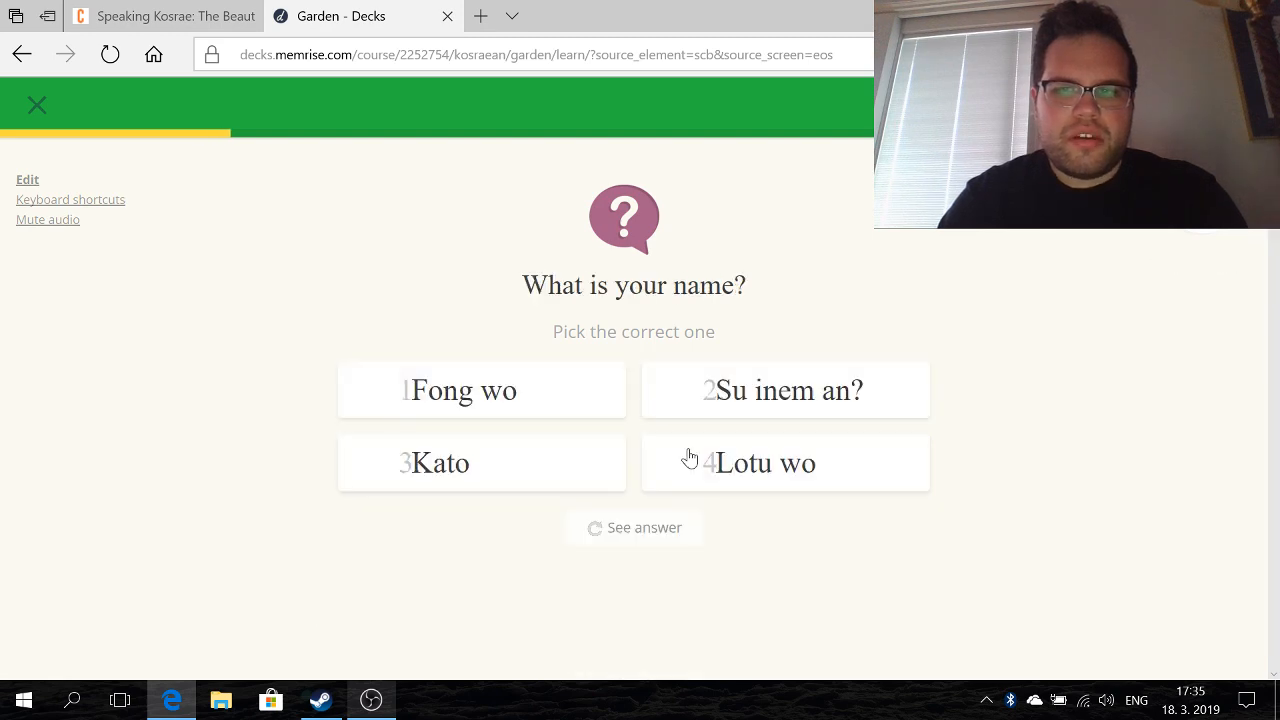
text(2)
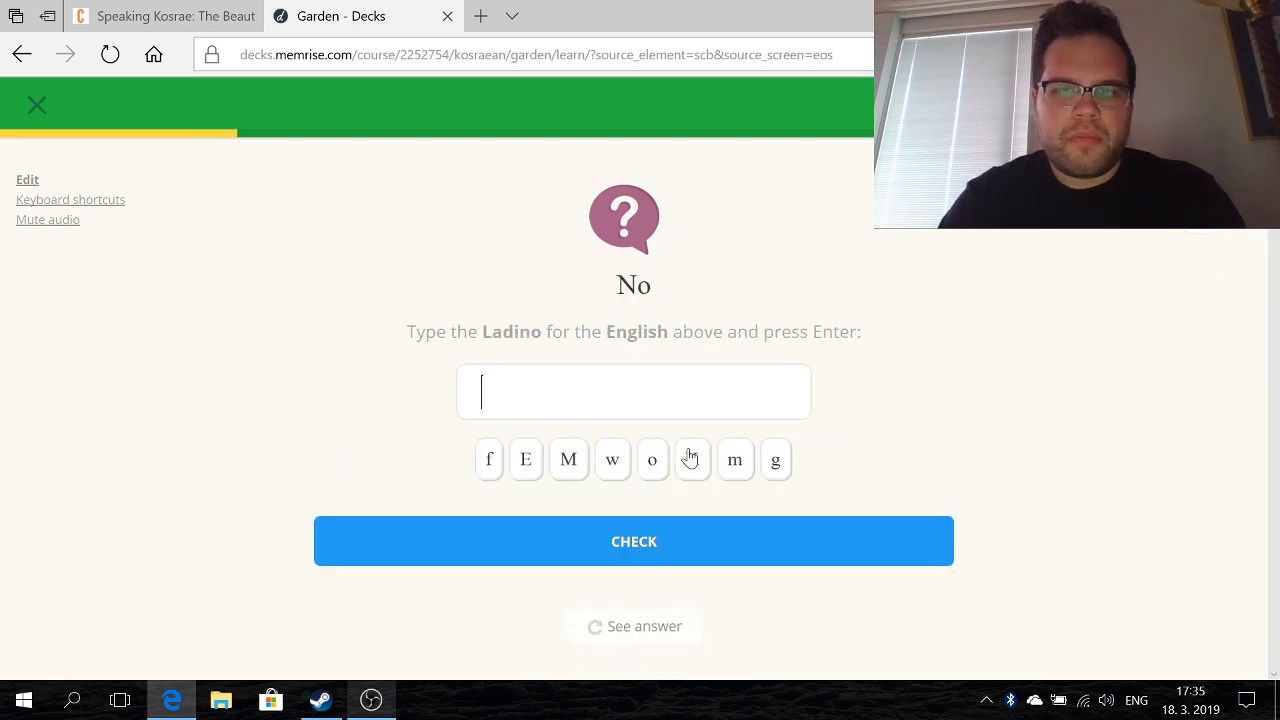
- Write "mo" for "No", continue past the "Inek pa..." card, and choose "What is your name?" for "Su inem an?"
text(mo)
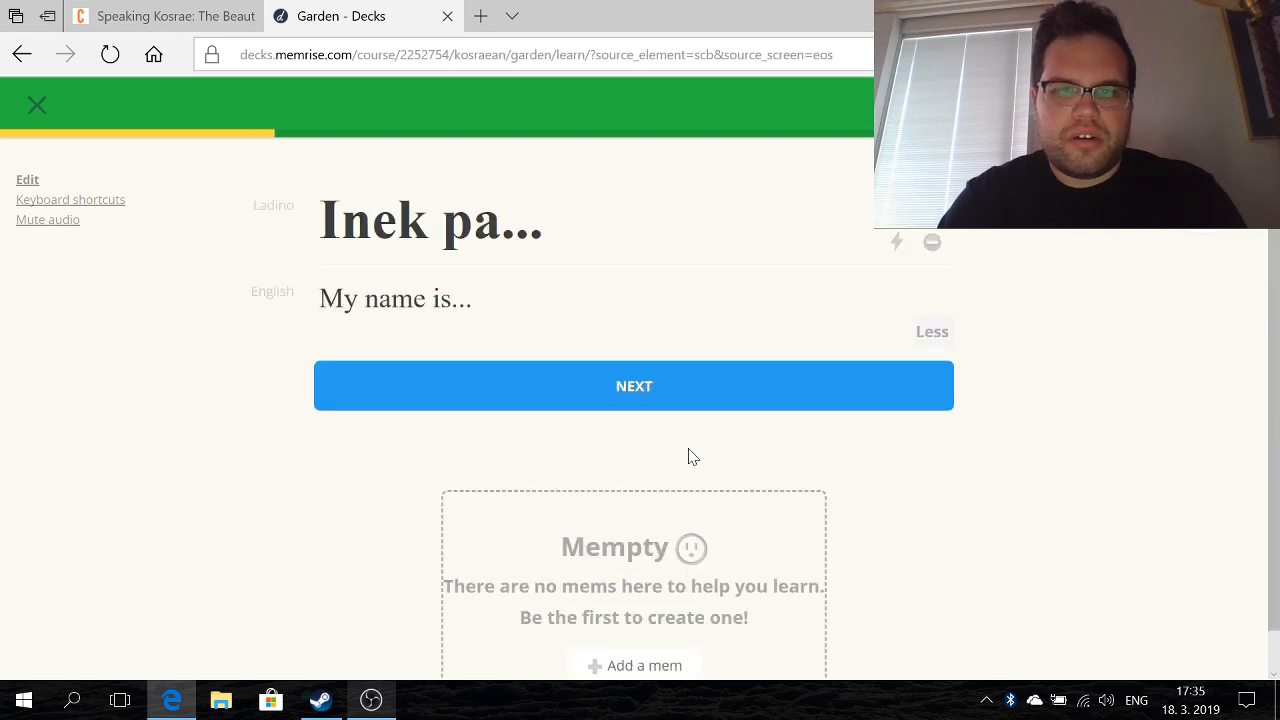
key(Return)
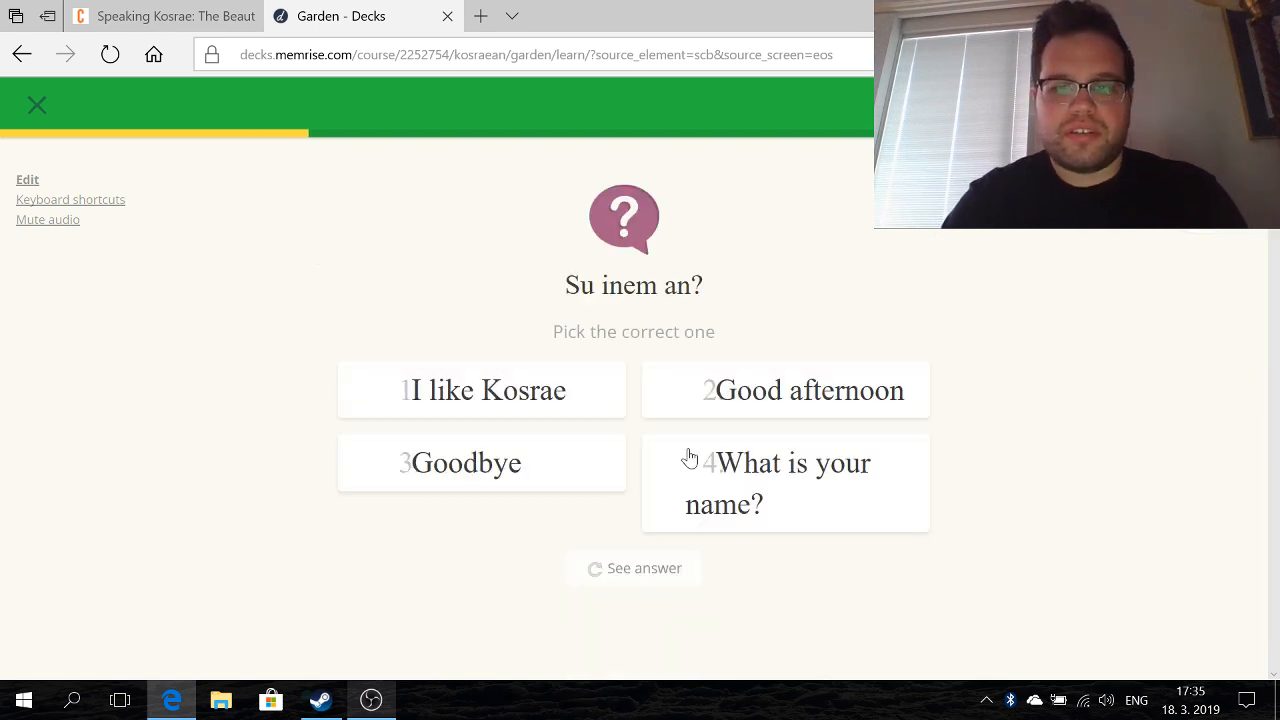
click(689, 457)
key(Return)
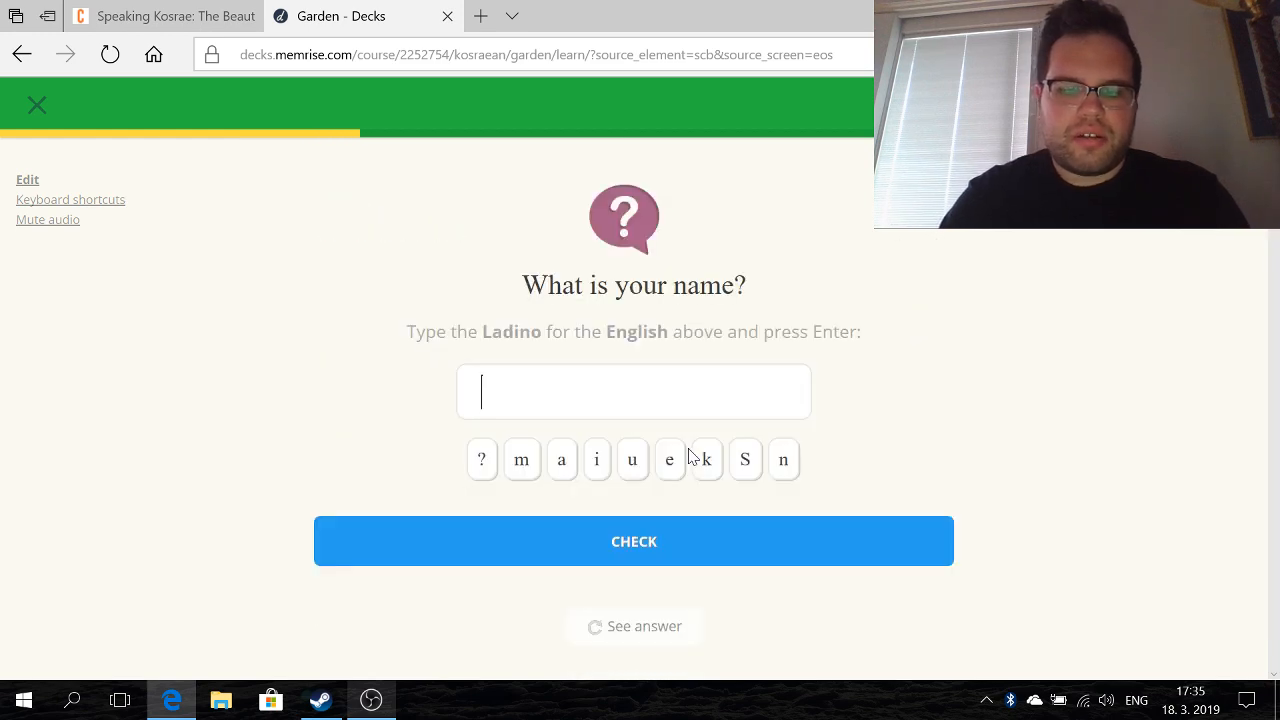
- Write "Su inem an" for "What is your name?" and choose "Inek pa..." as the translation of "My name is..."
text(Su inem )
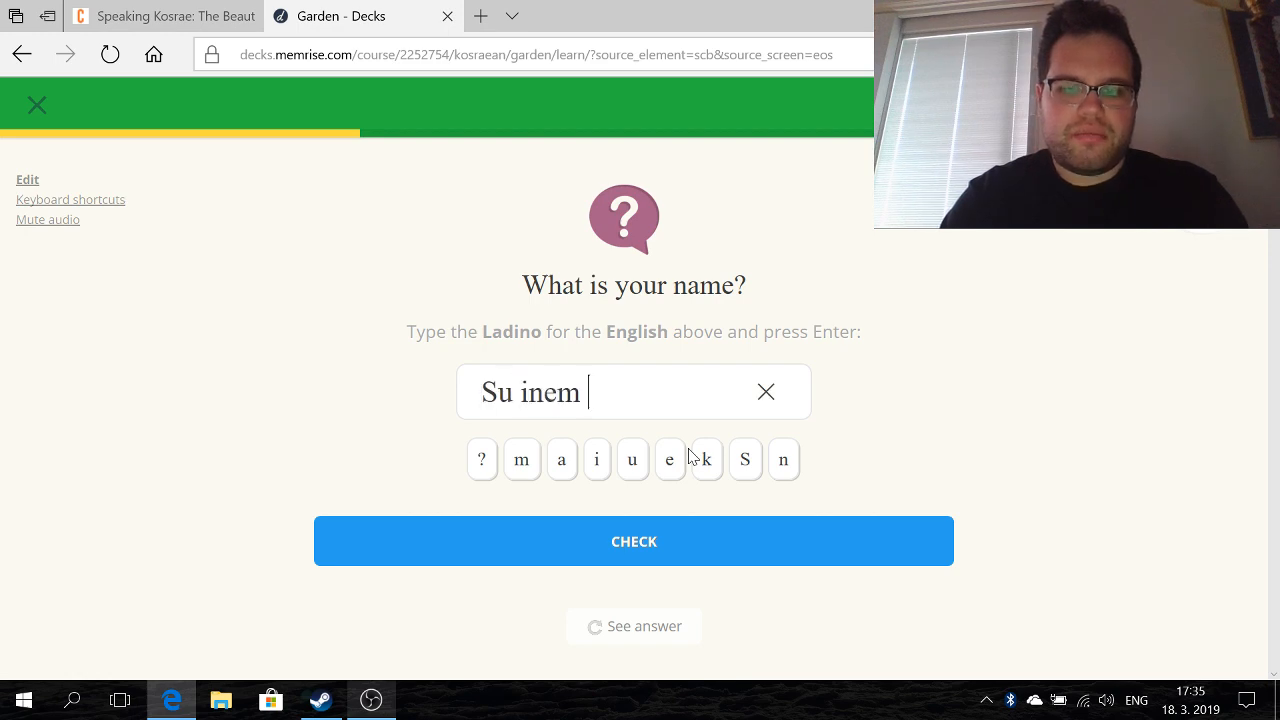
text(an)
key(Return)
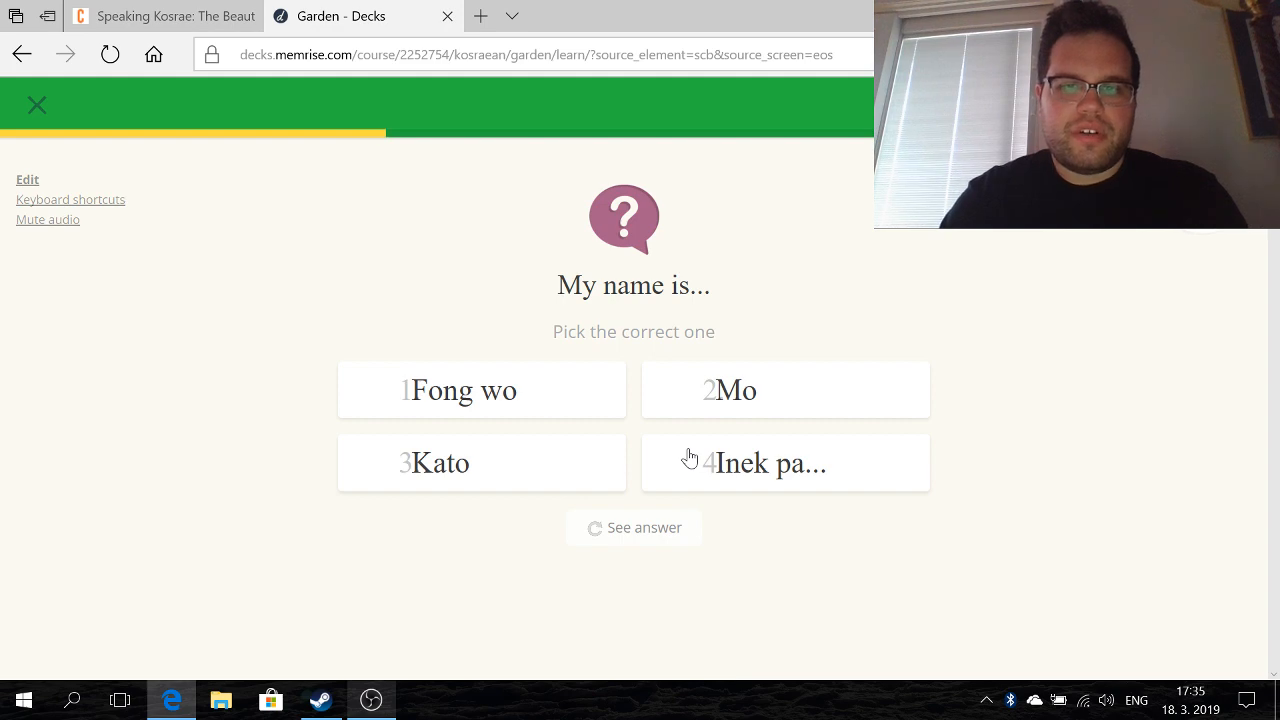
click(689, 457)
click(690, 457)
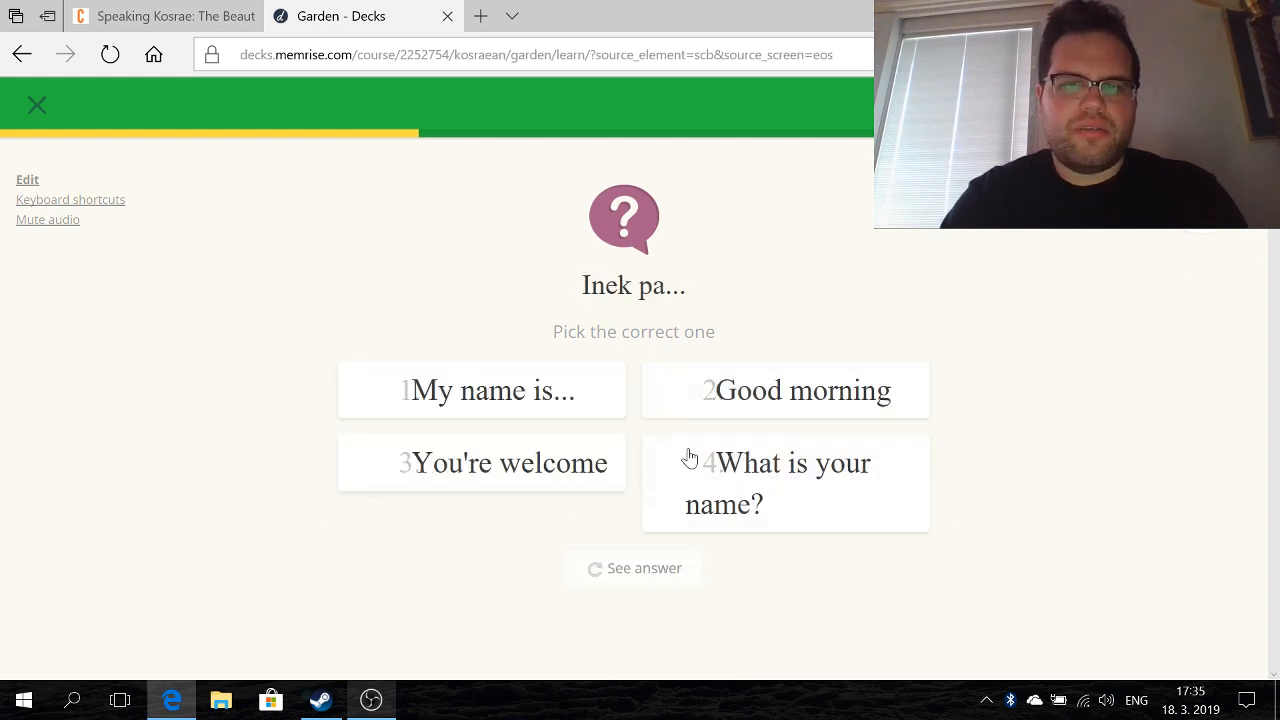
- Answer the "Inek pa..." question, submit "Excuse me" without an answer, and copy out its translation "Sislah koluk"
click(690, 457)
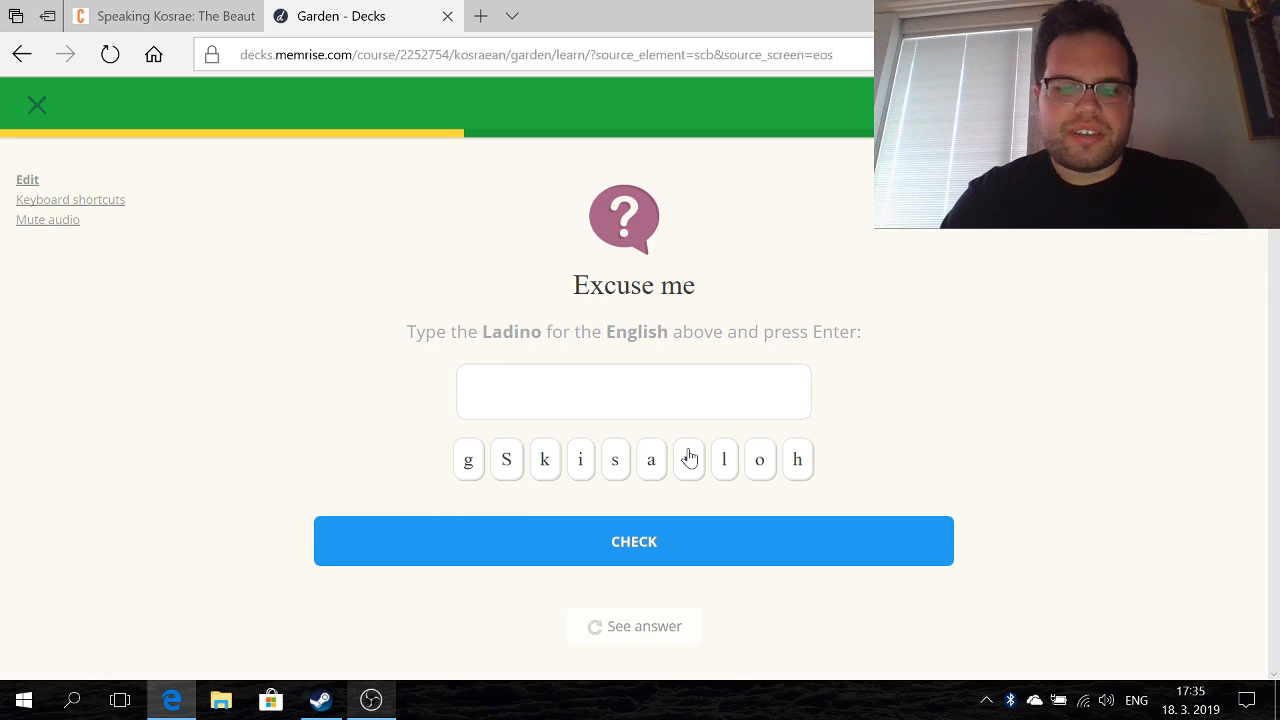
key(Return)
key(Return)
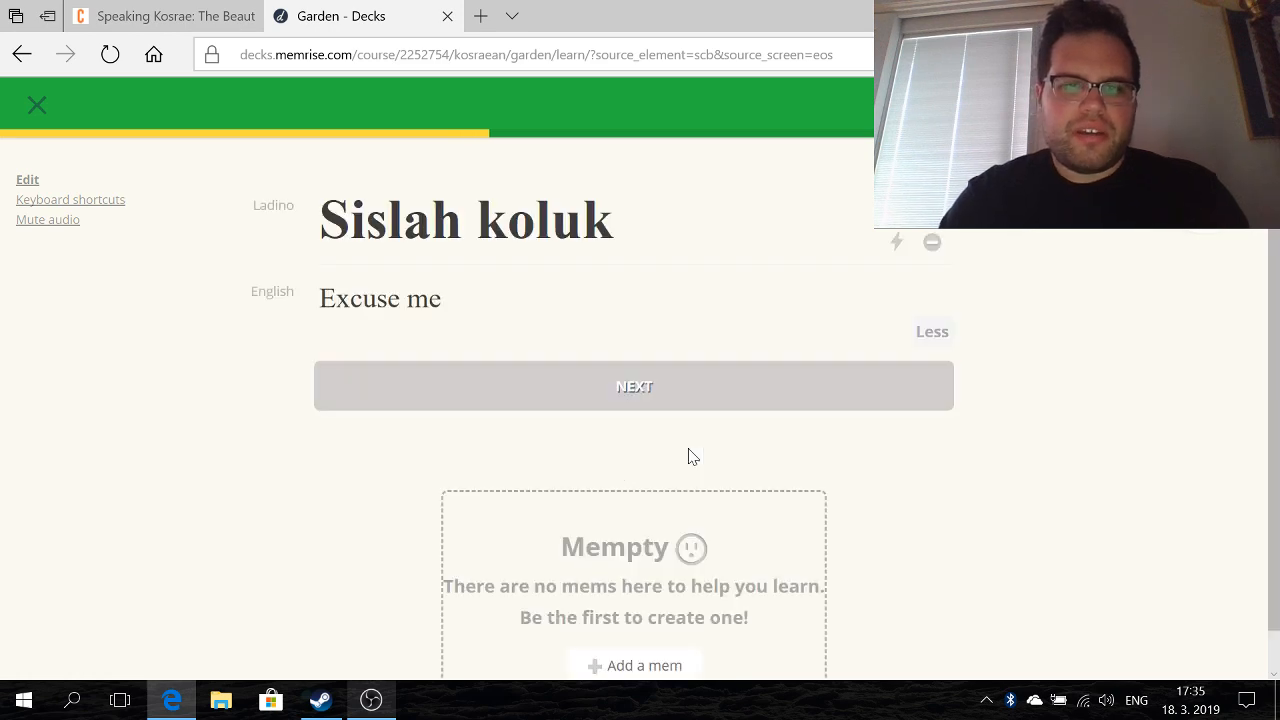
text(Sislah koluk)
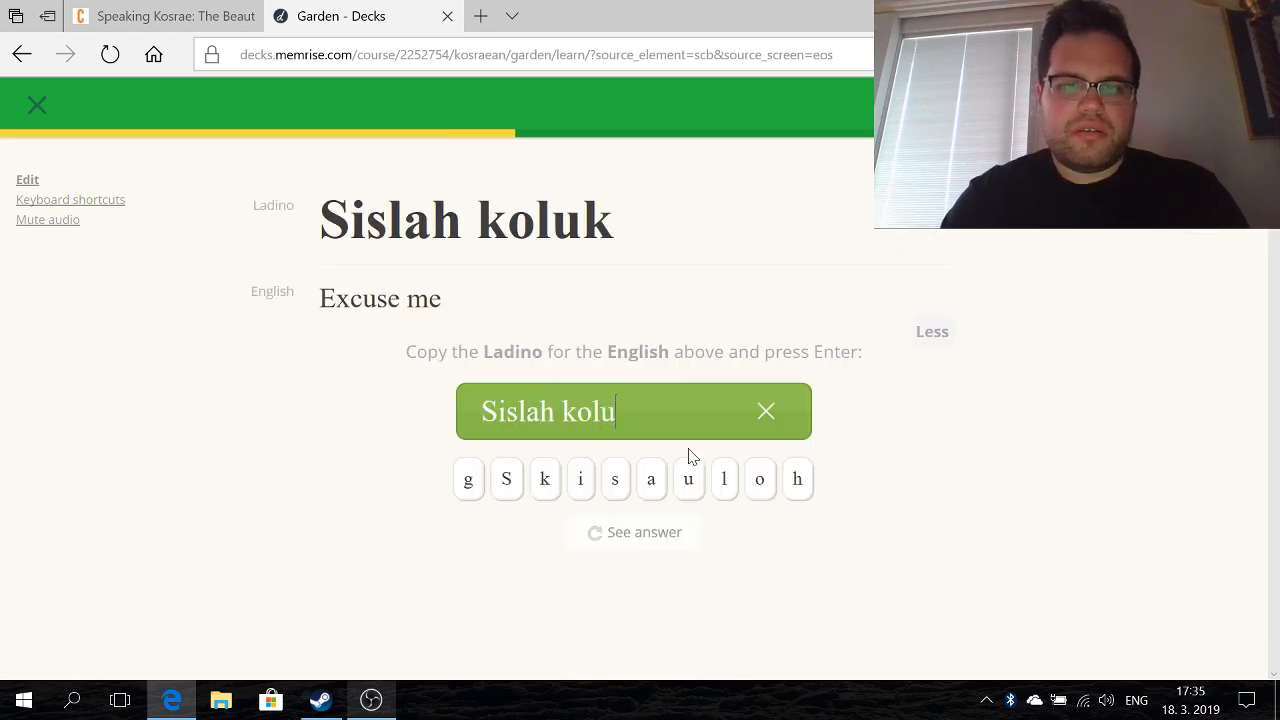
key(Return)
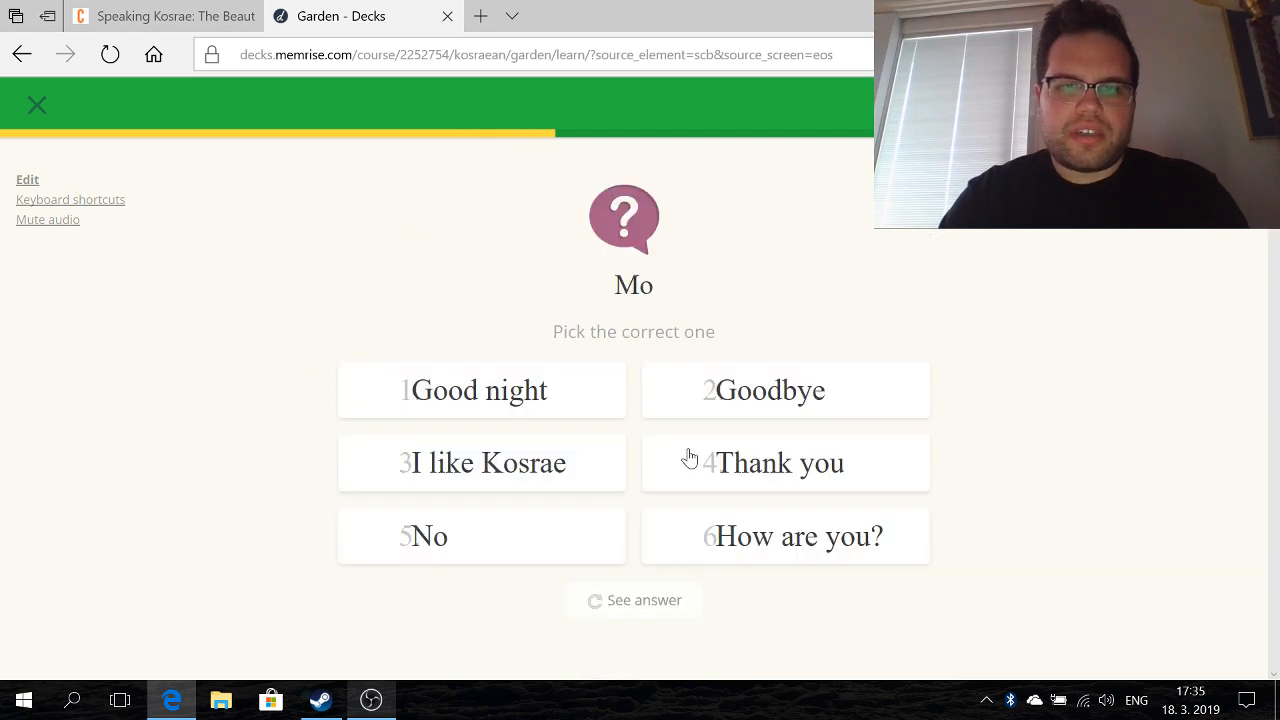
- Choose "No" for "Mo" and "Mea ke?" for "How much?", and write "Inek pa" for "My name is..."
key(5)
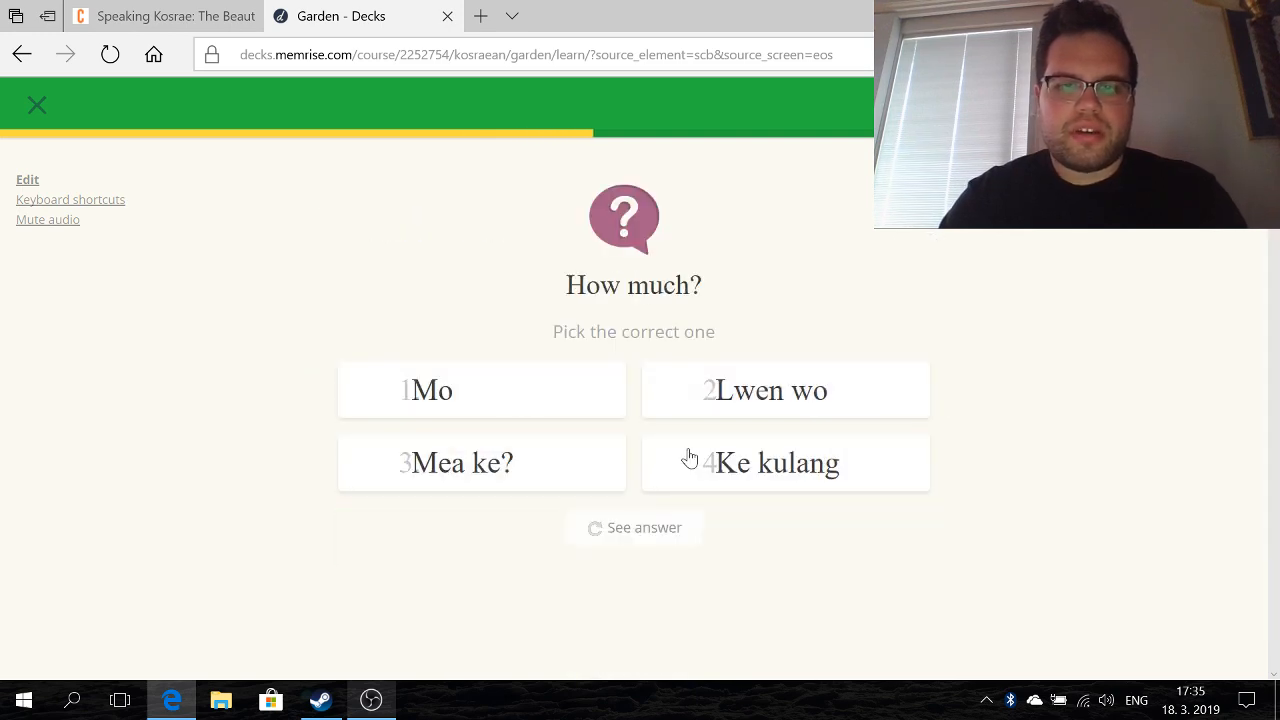
key(3)
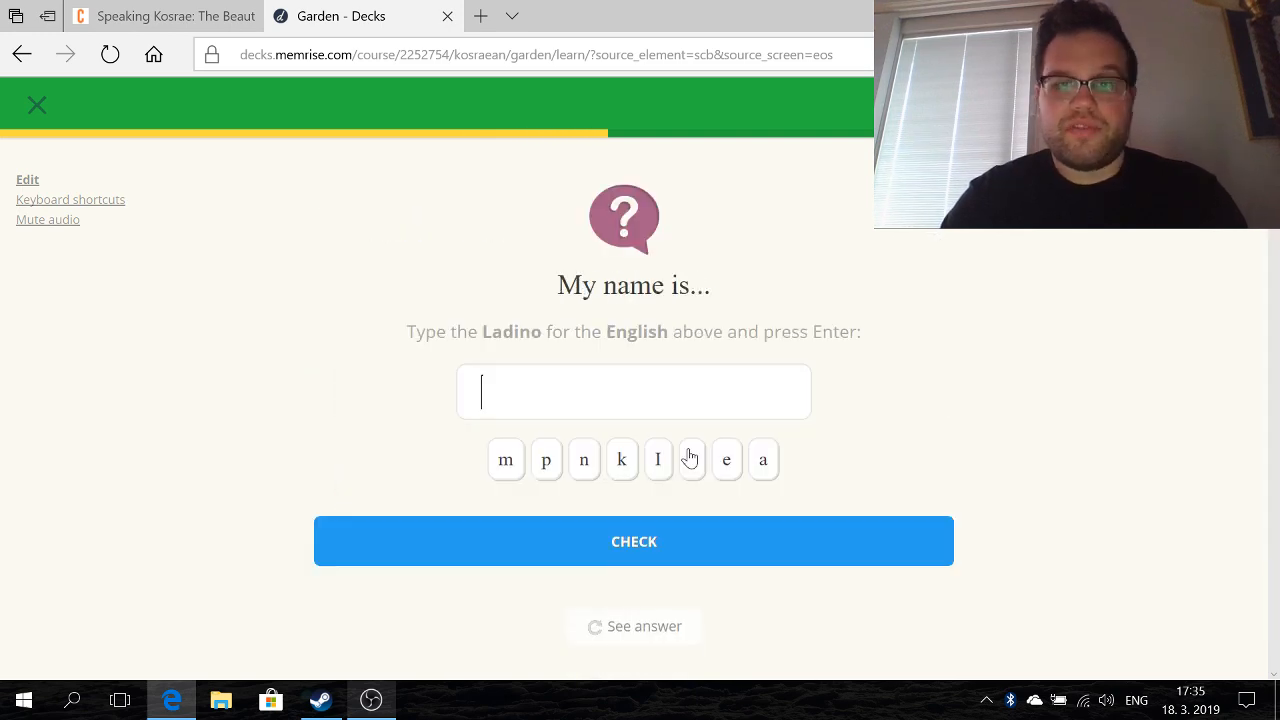
text(Inek pa)
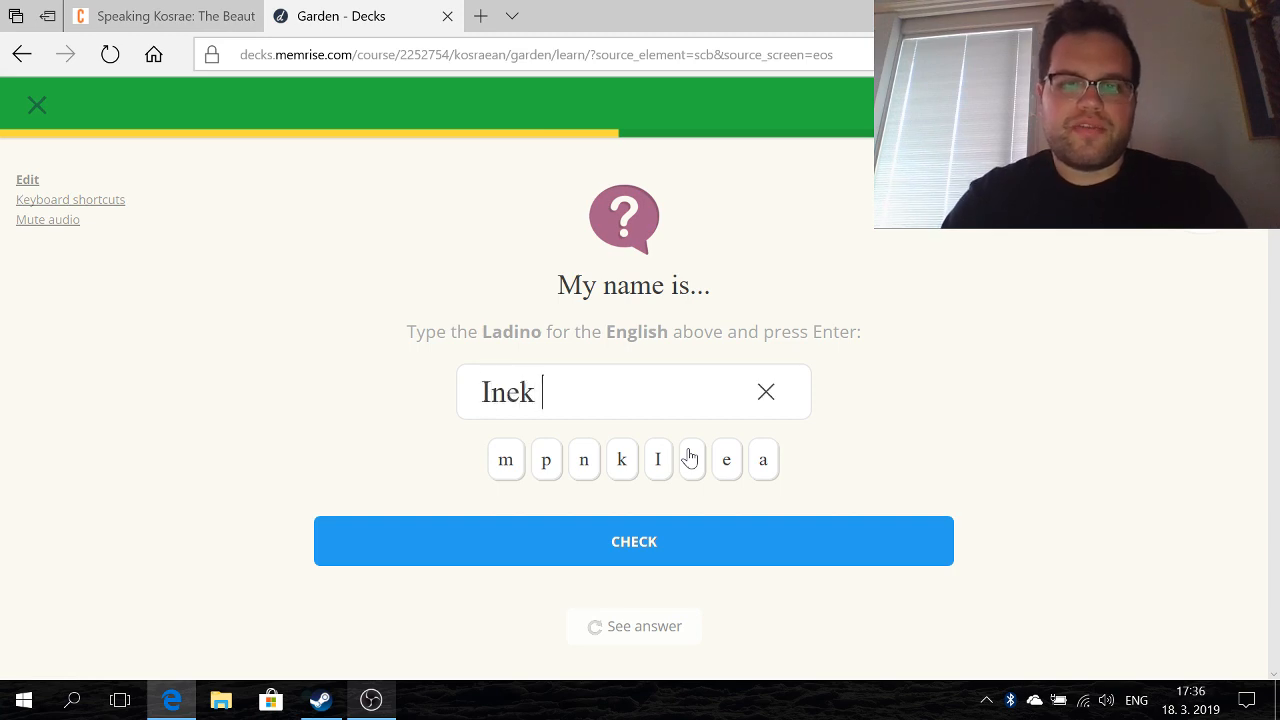
key(Return)
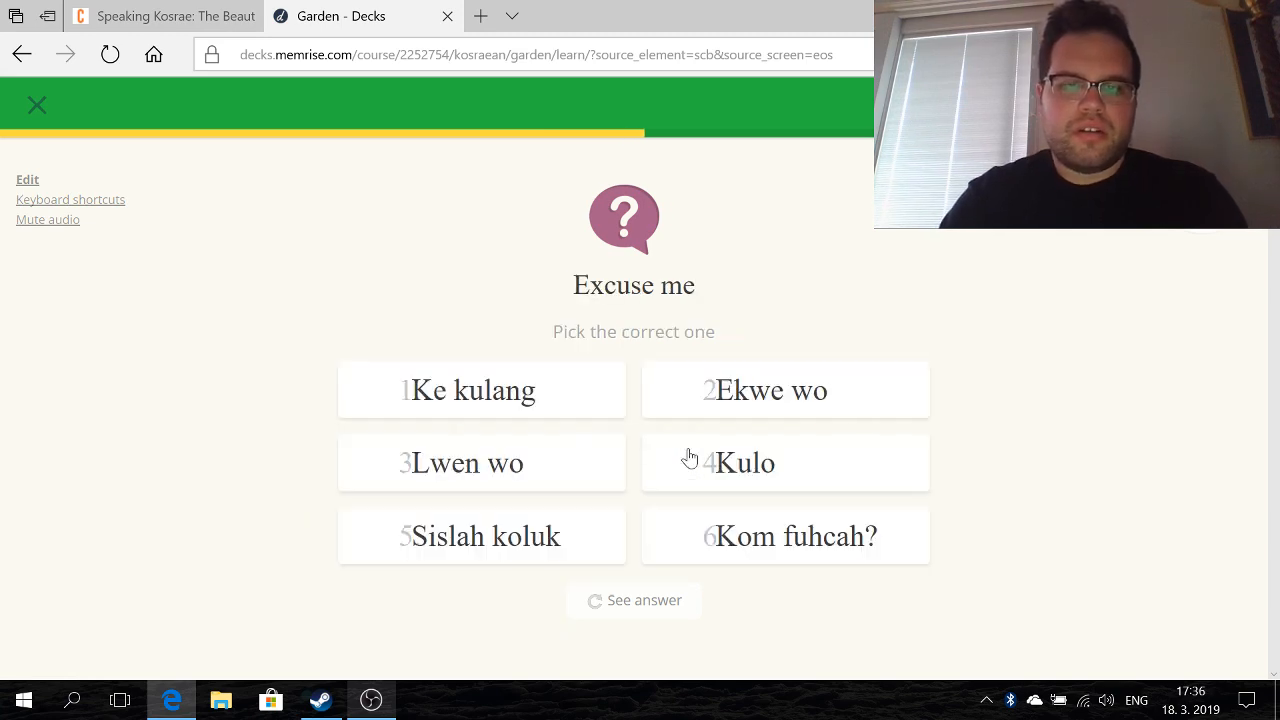
- Choose "Sislah koluk" for "Excuse me", answer the "Inek pa..." question, and choose "Beautiful" for "Kato"
key(5)
key(3)
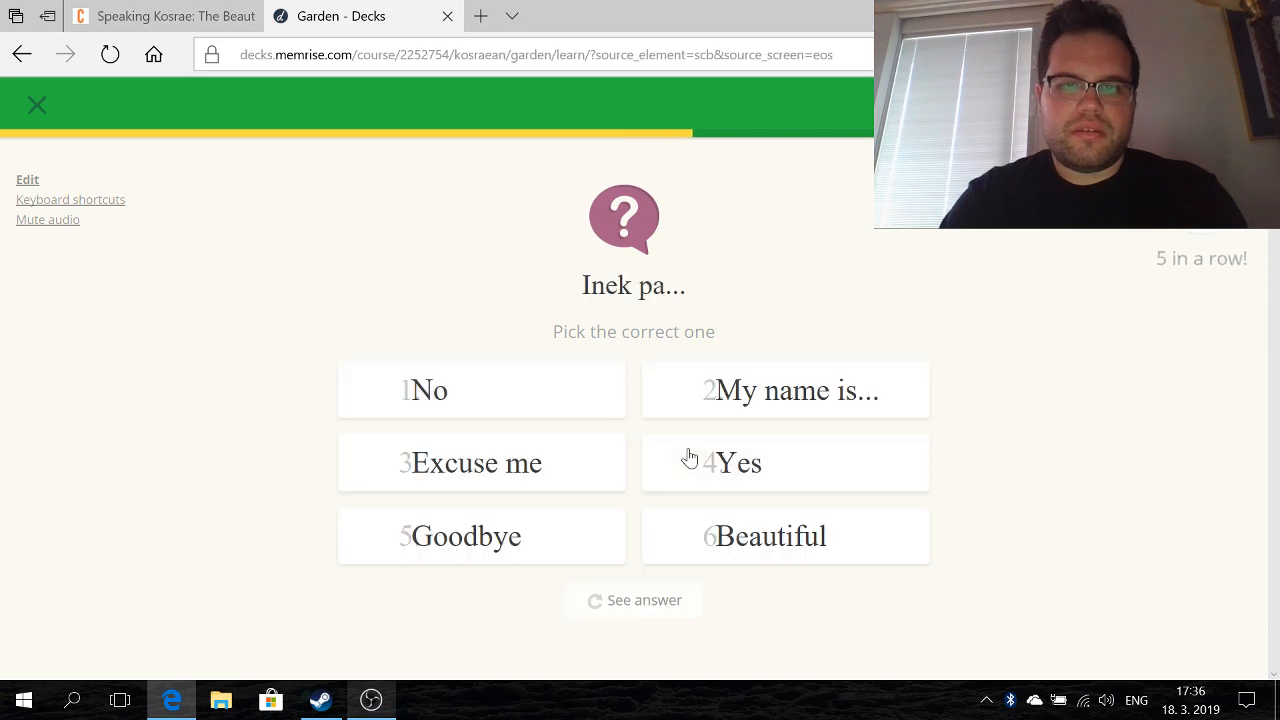
key(5)
key(Return)
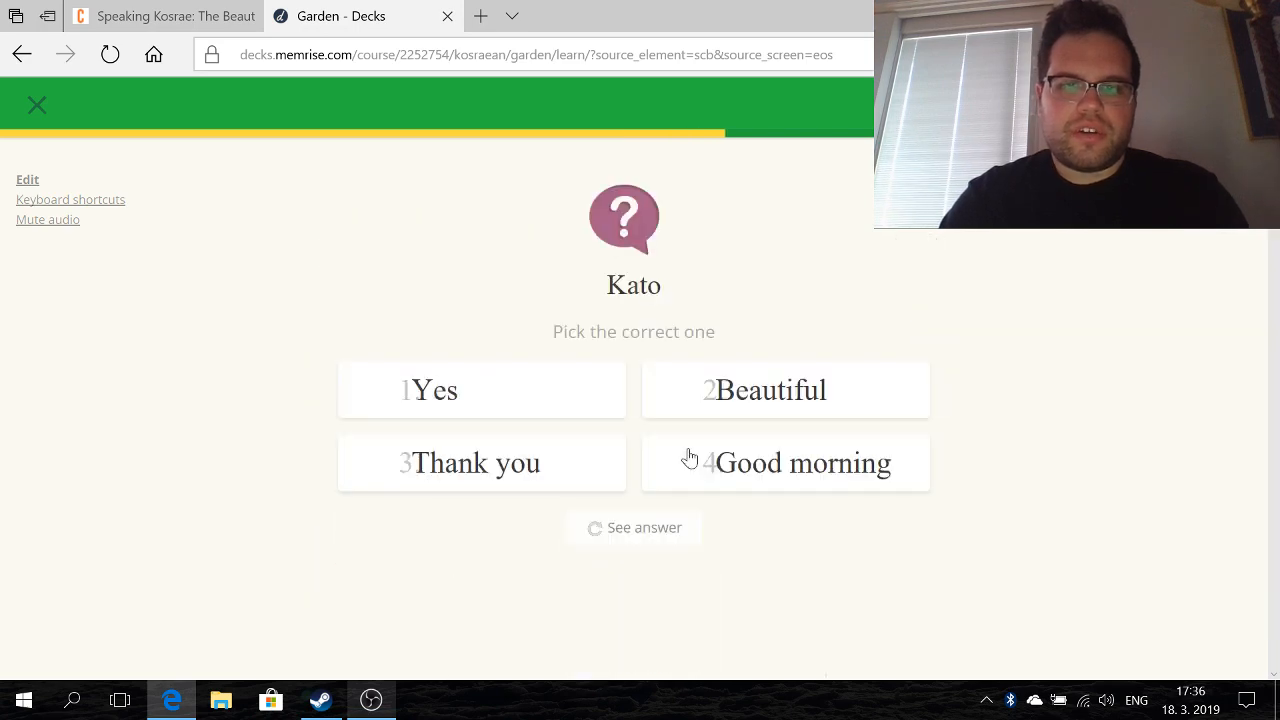
key(2)
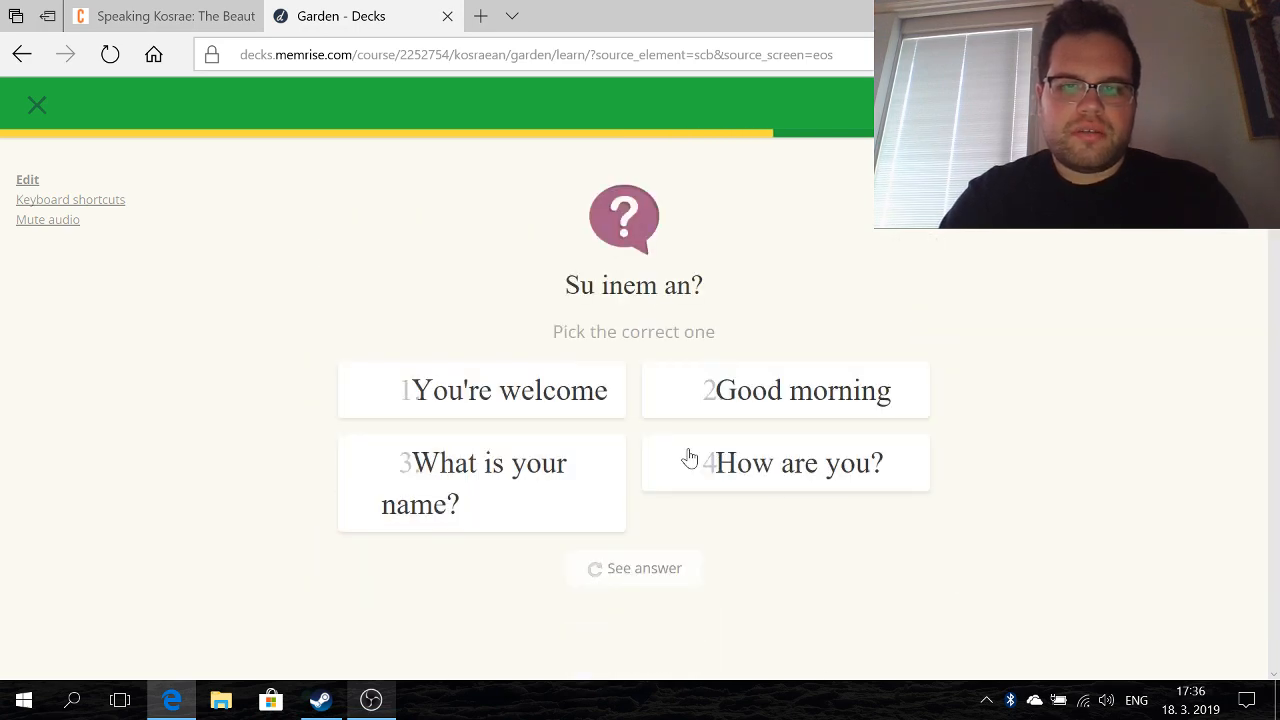
- Answer the "Su inem an?" question, and choose "Excuse me" for "Sislah koluk" and "My name is..." for "Inek pa..."
key(4)
key(Return)
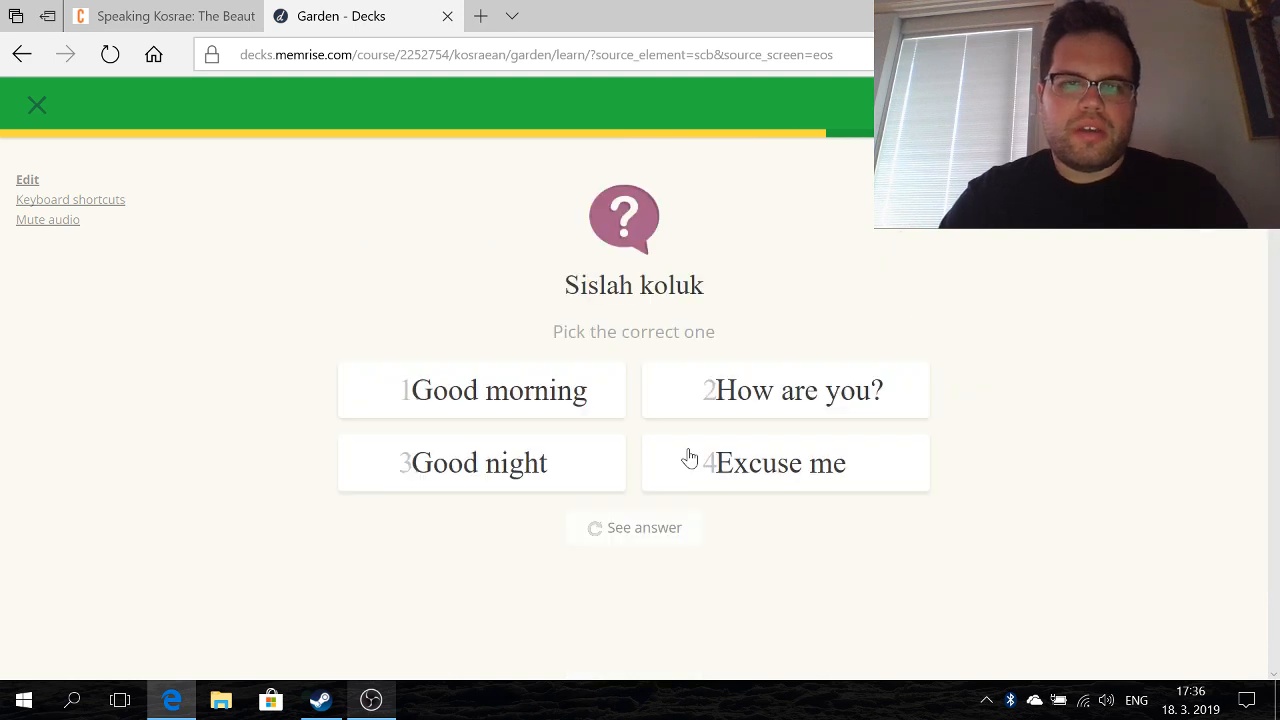
key(4)
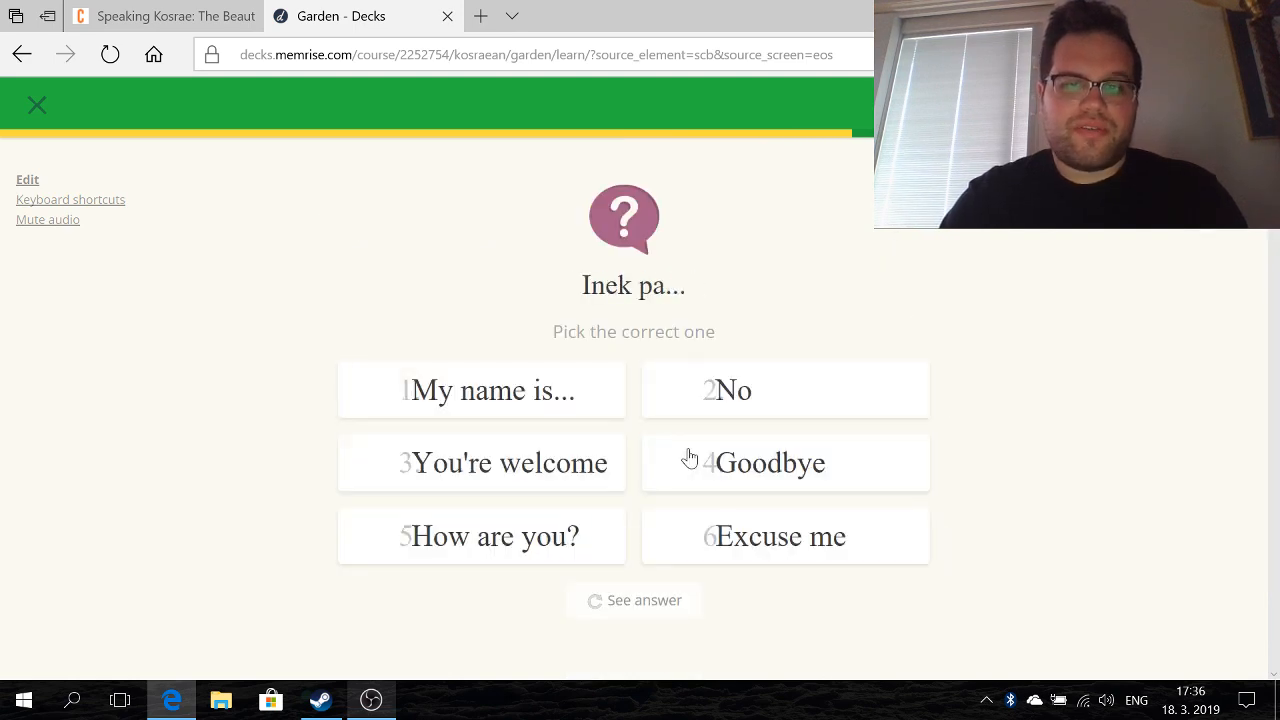
key(1)
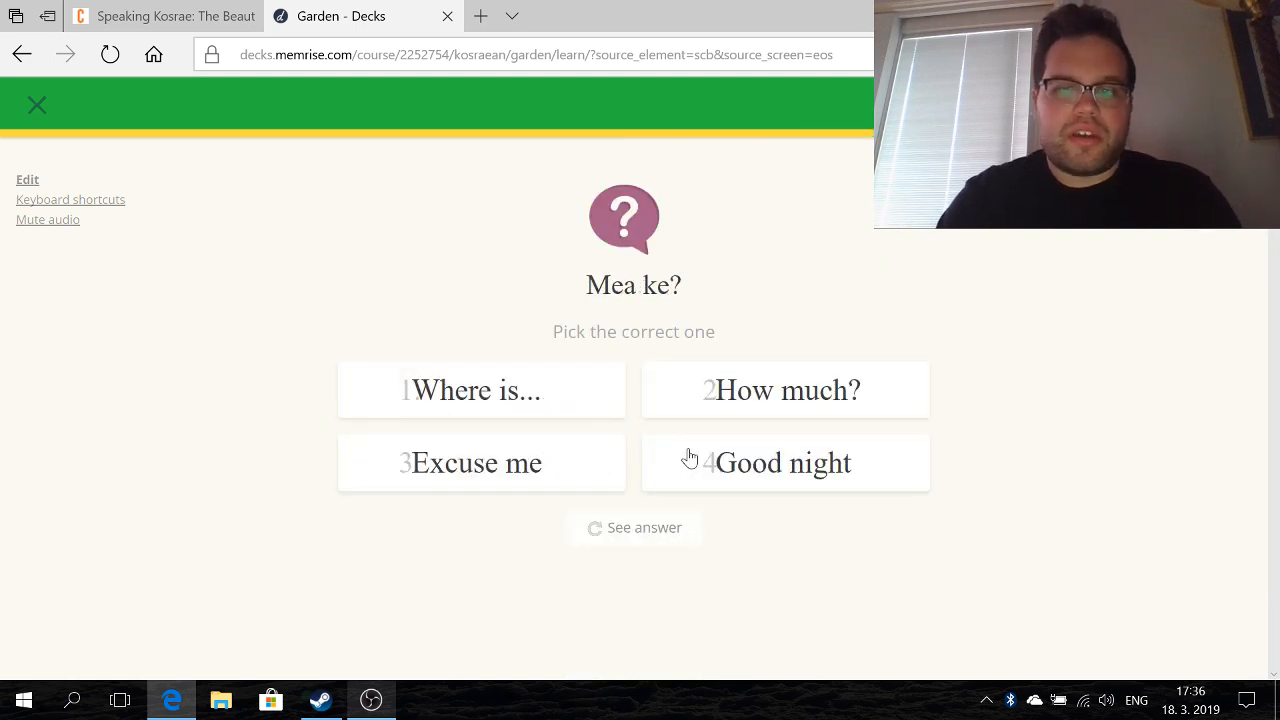
- Choose "How much?" for "Mea ke?", write "kato" for "Beautiful", and choose "What is your name?" for "Su inem an?"
text(2kato)
key(Return)
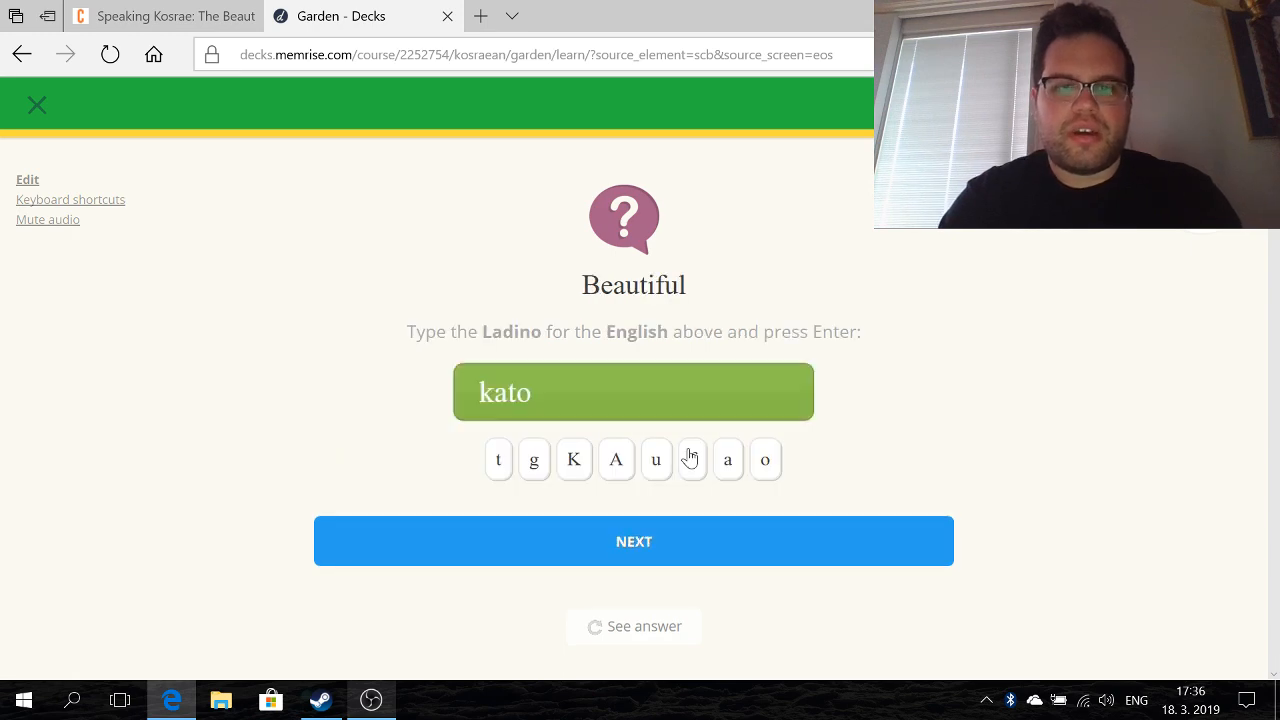
key(4)
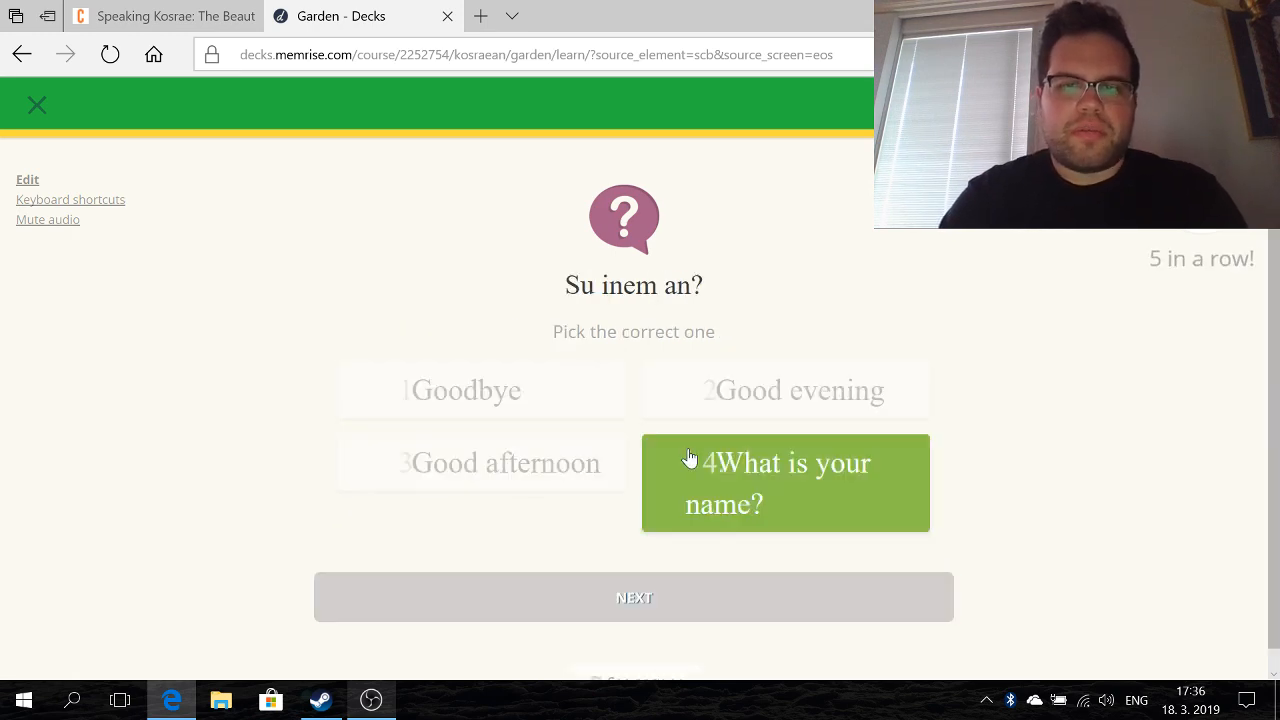
- Choose "Mo" for "No", try "Mea fea" for "Where is...", and copy out the correct answer "piac"
key(2)
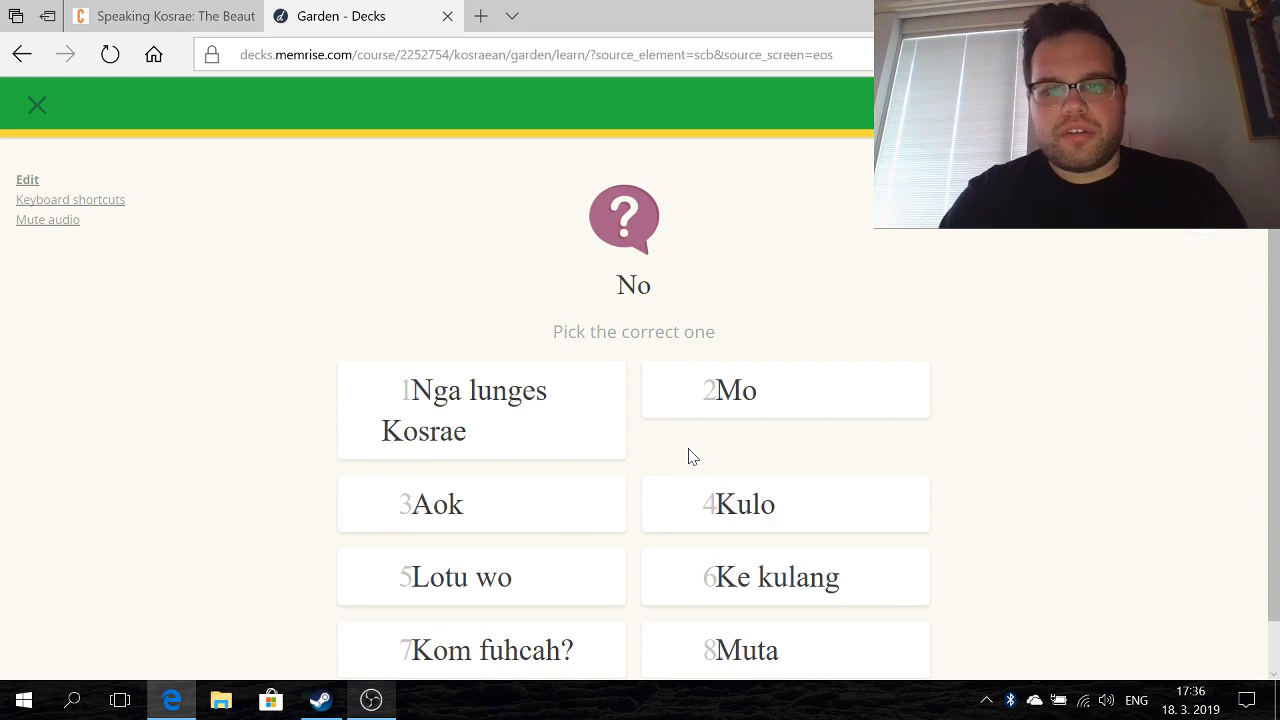
text(2)
text(Mea f)
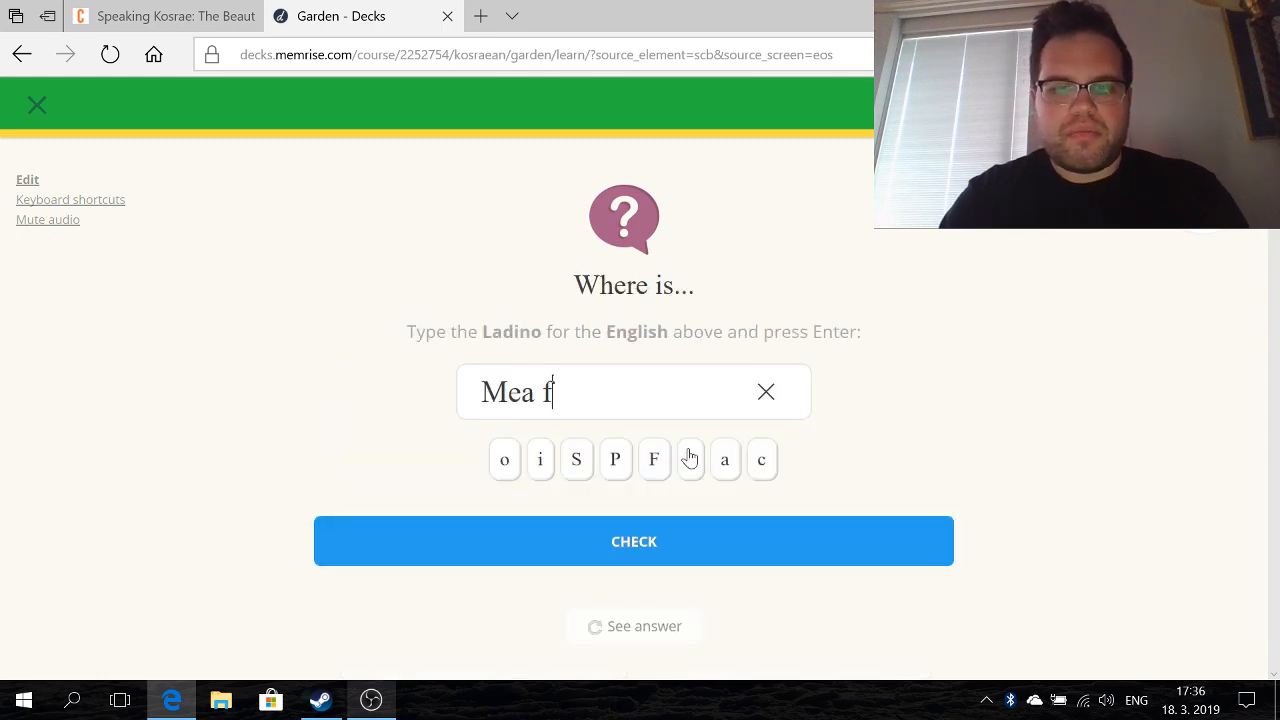
text(ea)
key(Return)
text(piac)
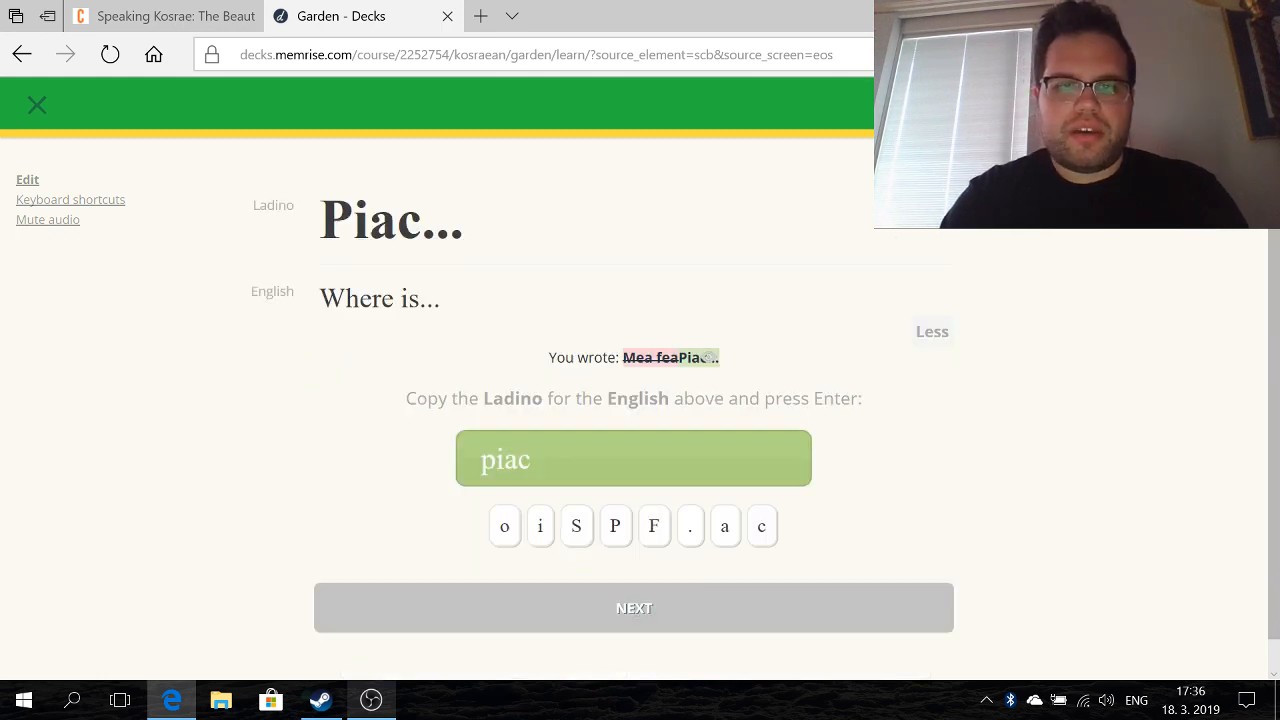
- Try "mea fea" as the translation of "How much?" and write the corrected answer "mea ke"
text(mea fea)
key(Return)
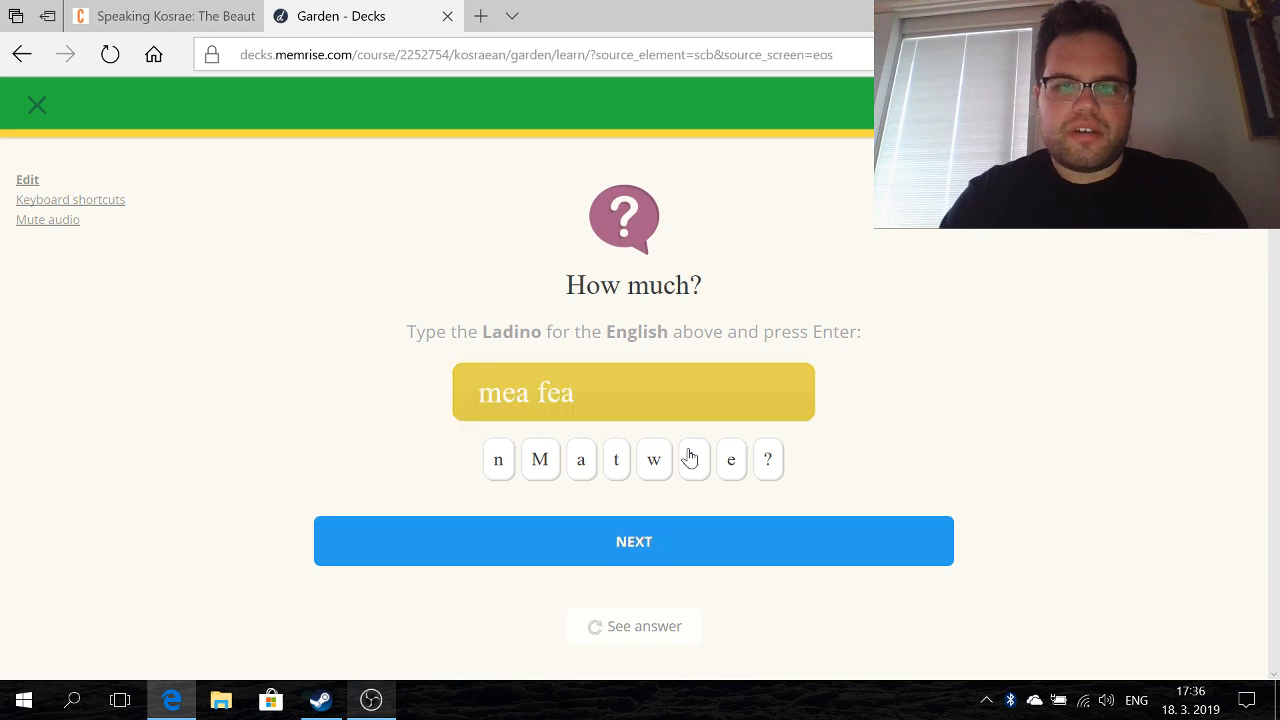
key(Return)
text(mea ke)
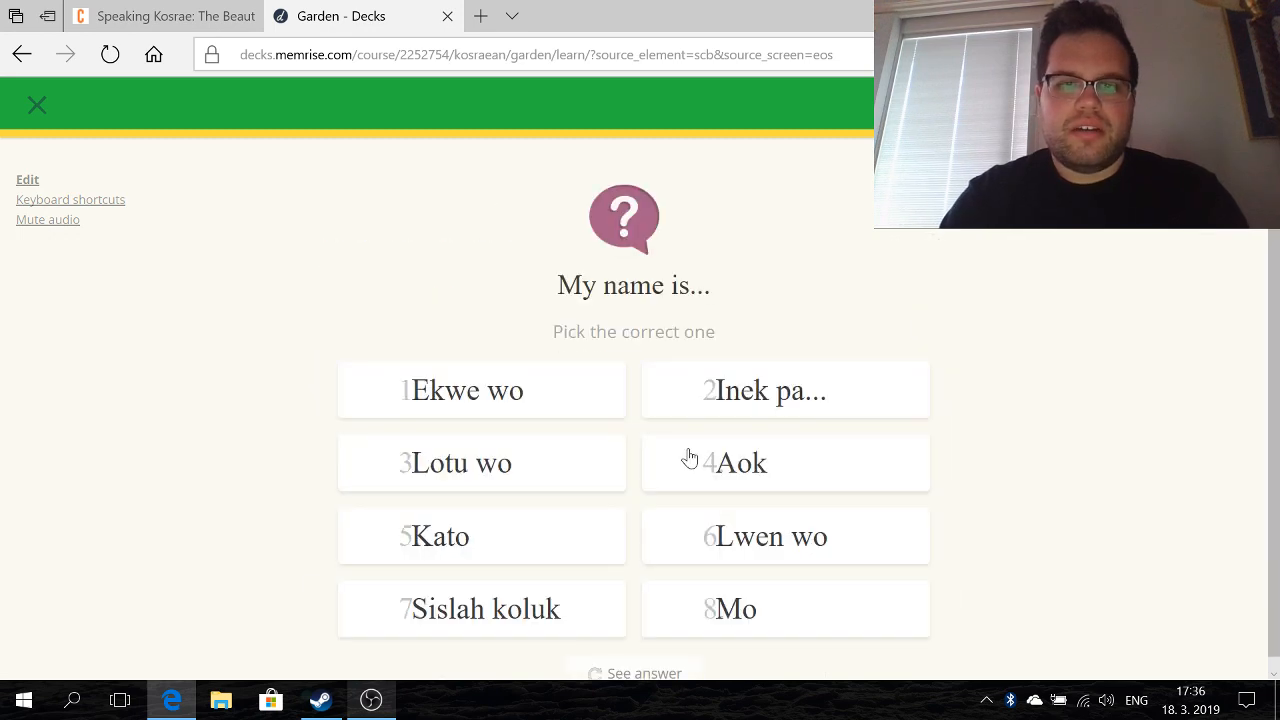
- Choose "Inek pa..." for "My name is...", "Piac..." for "Where is...", and "Where is..." for "Piac..."
text(2)
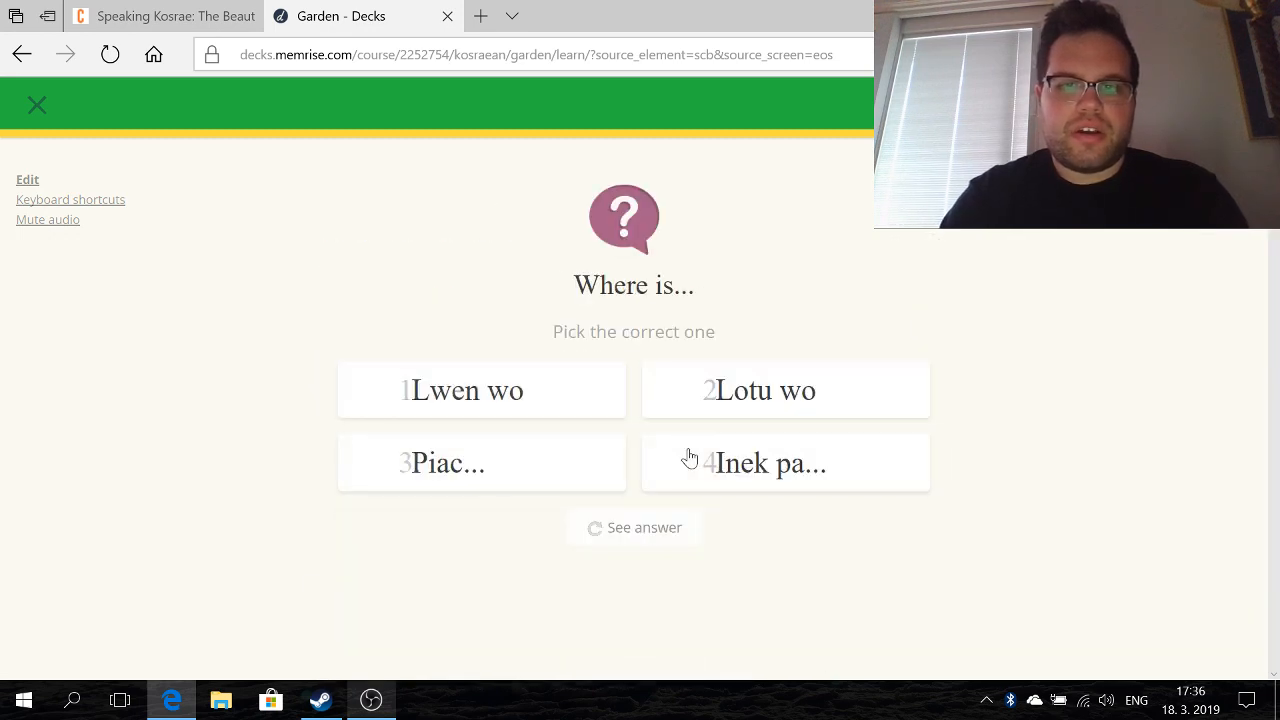
text(3)
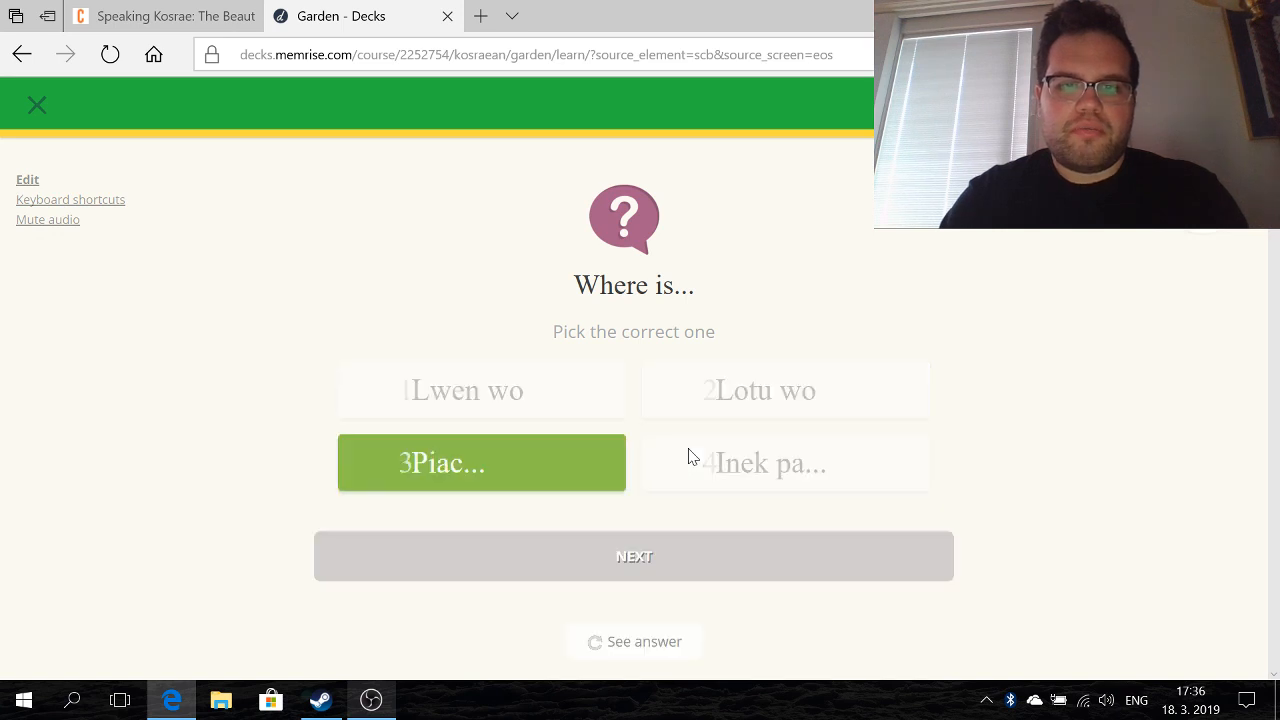
text(2)
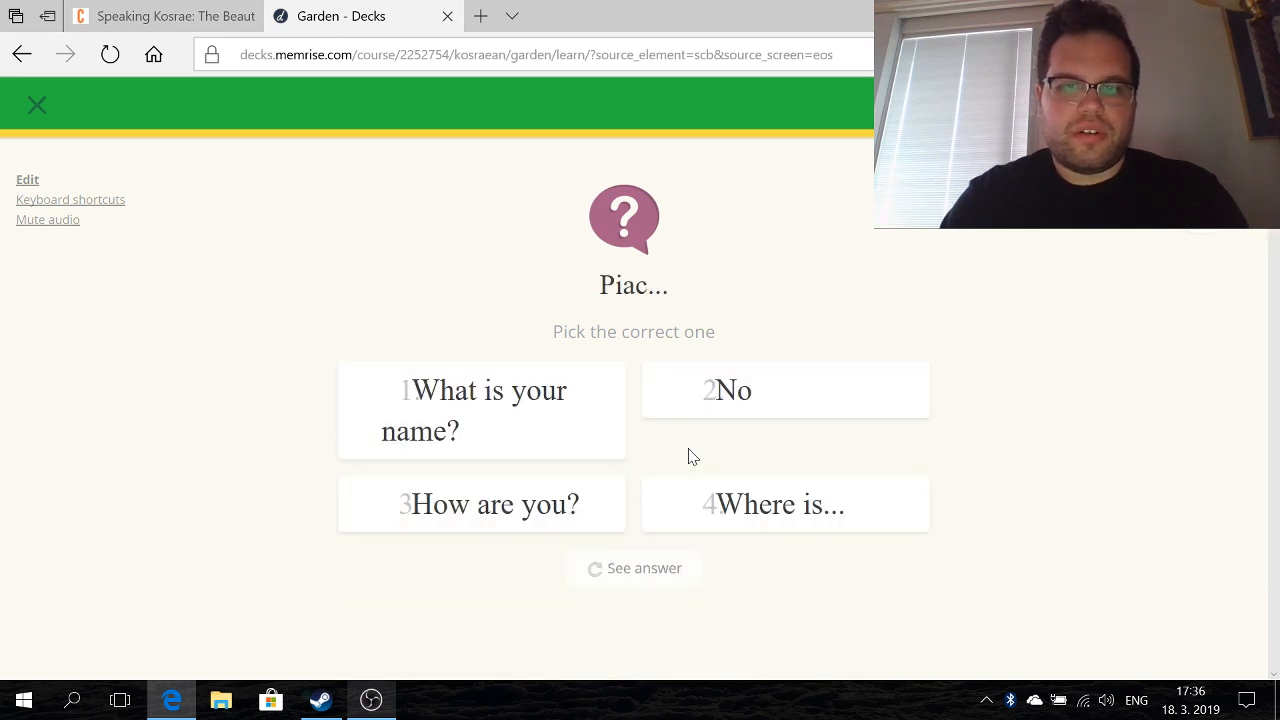
text(4)
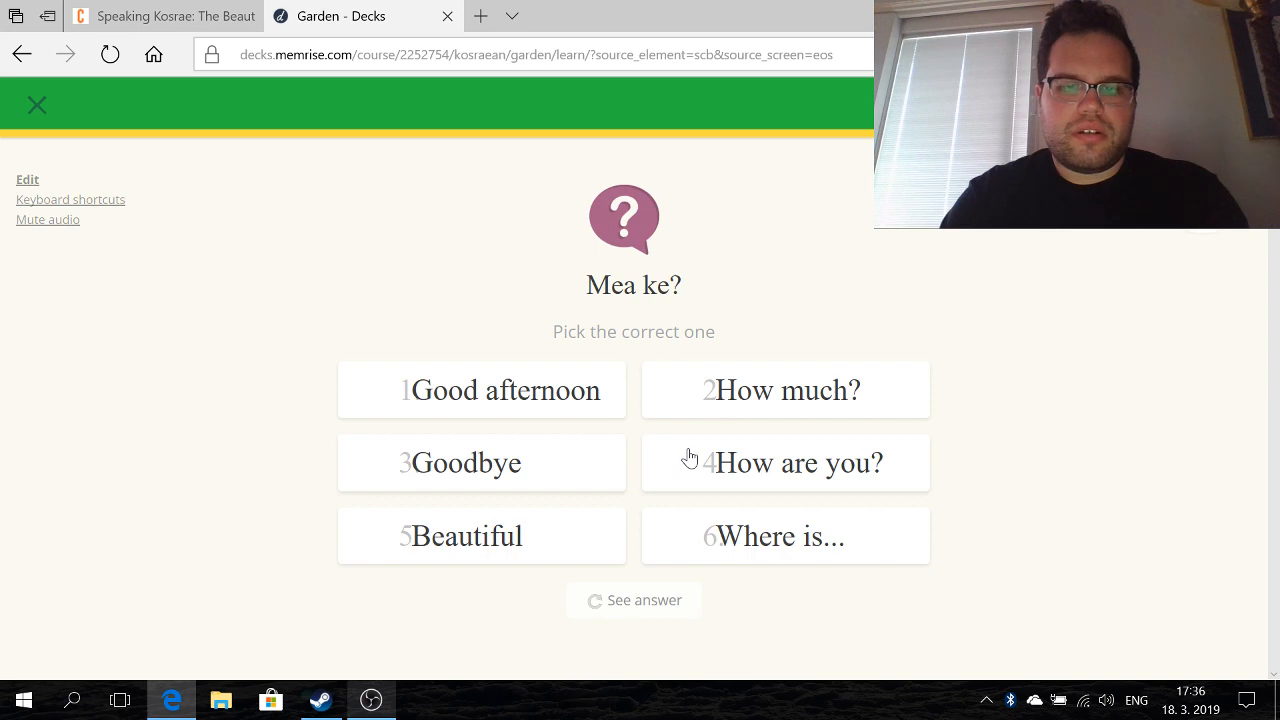
- Answer the "Mea ke?" question, choose "Sislah koluk" for "Excuse me", and write "mo" for "No"
text(5)
key(Return)
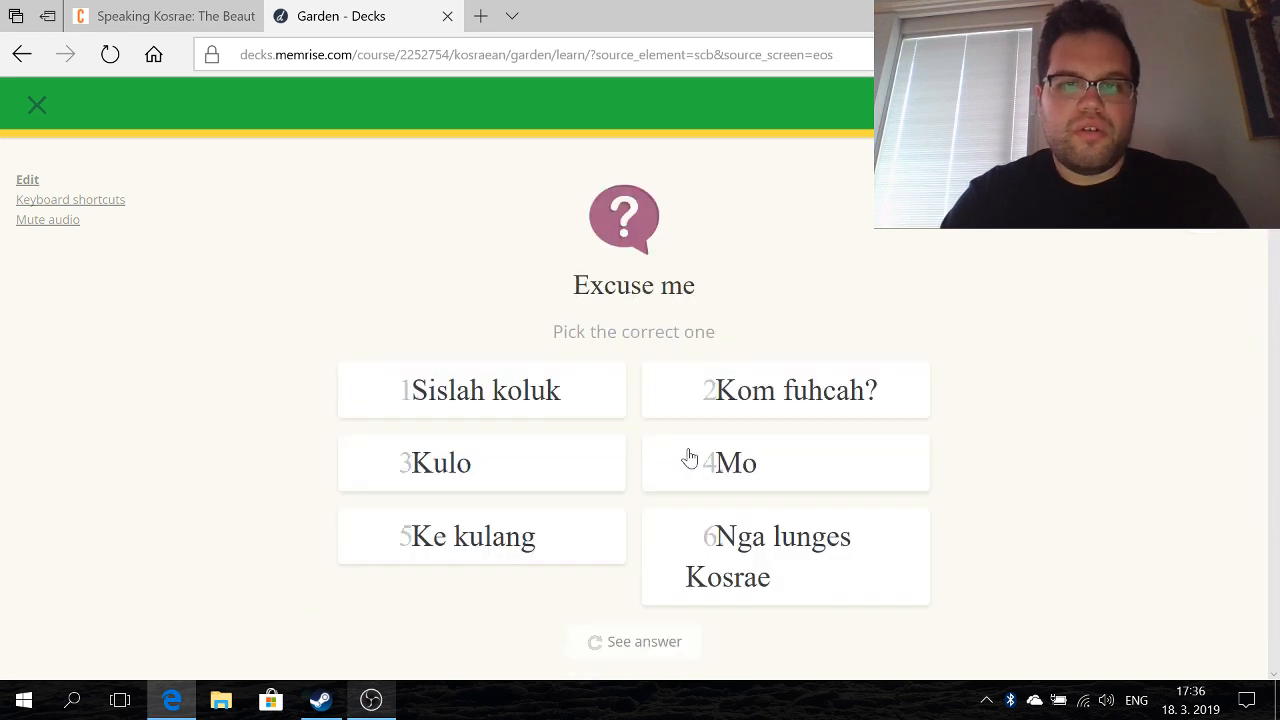
text(1)
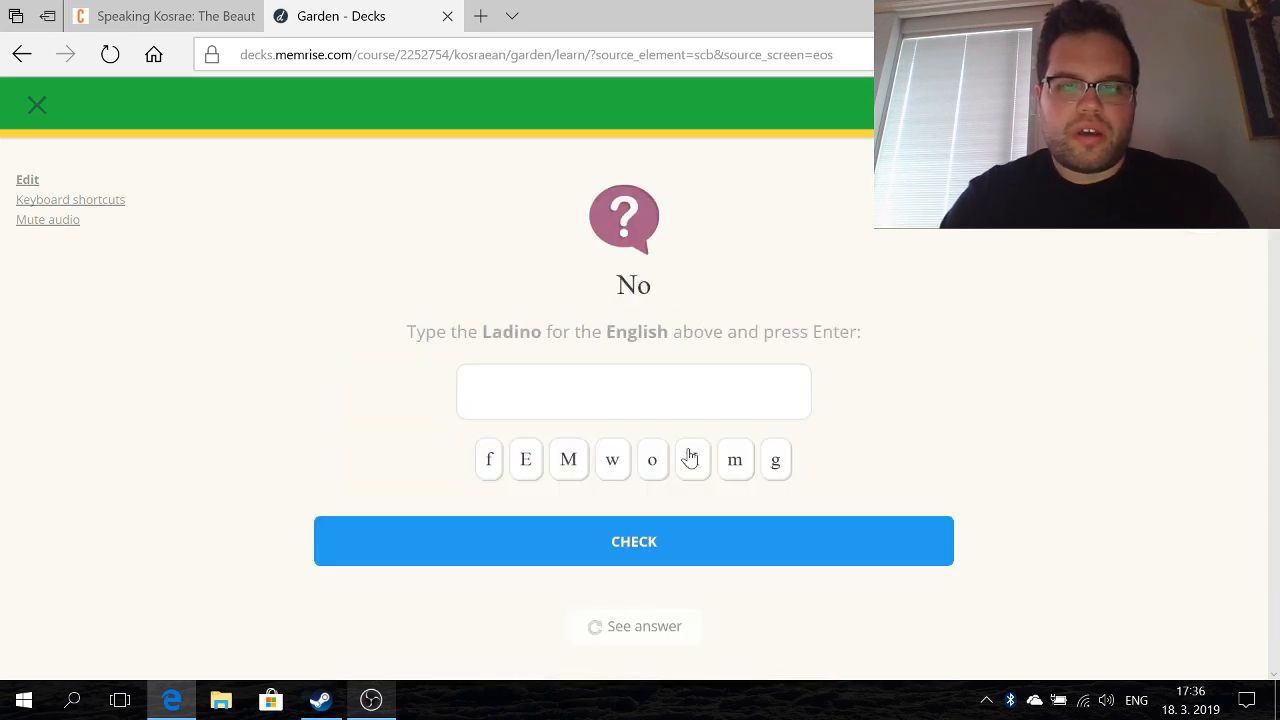
text(mo)
key(Return)
key(Return)
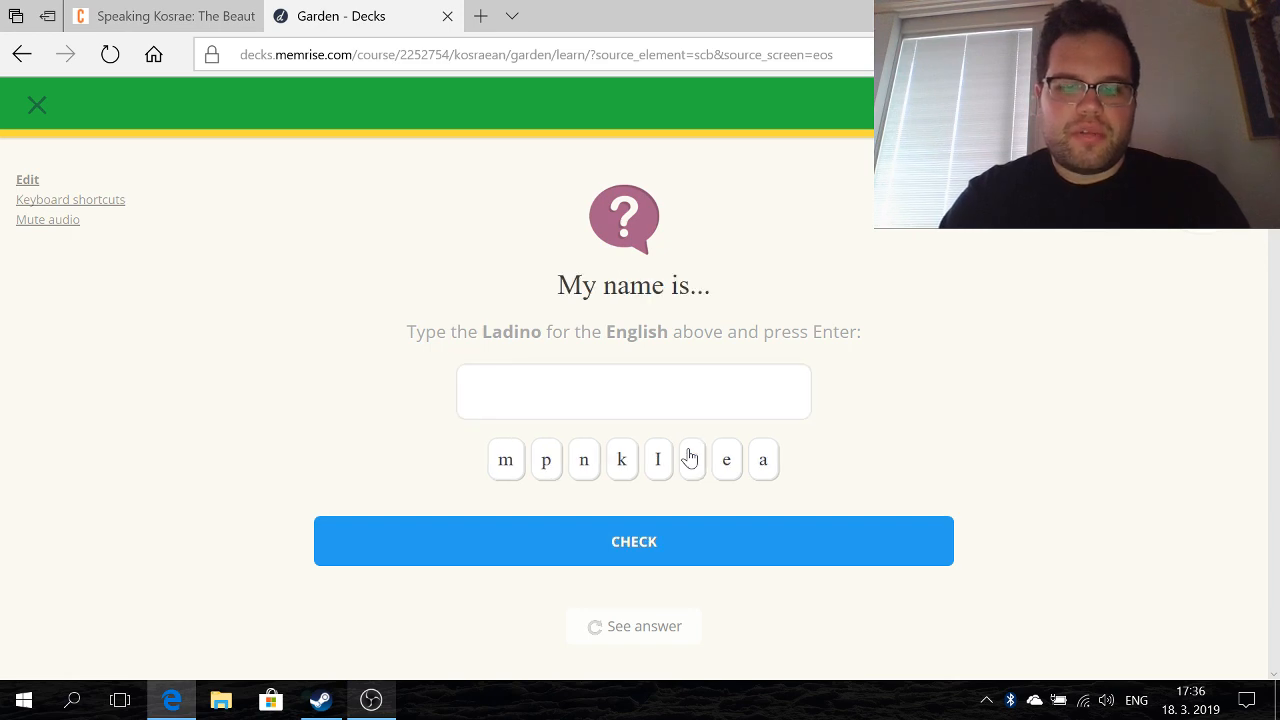
- Write "inek pa" as the translation of "My name is..." and "su inem an" as the translation of "What is your name?"
text(inek pa)
key(Return)
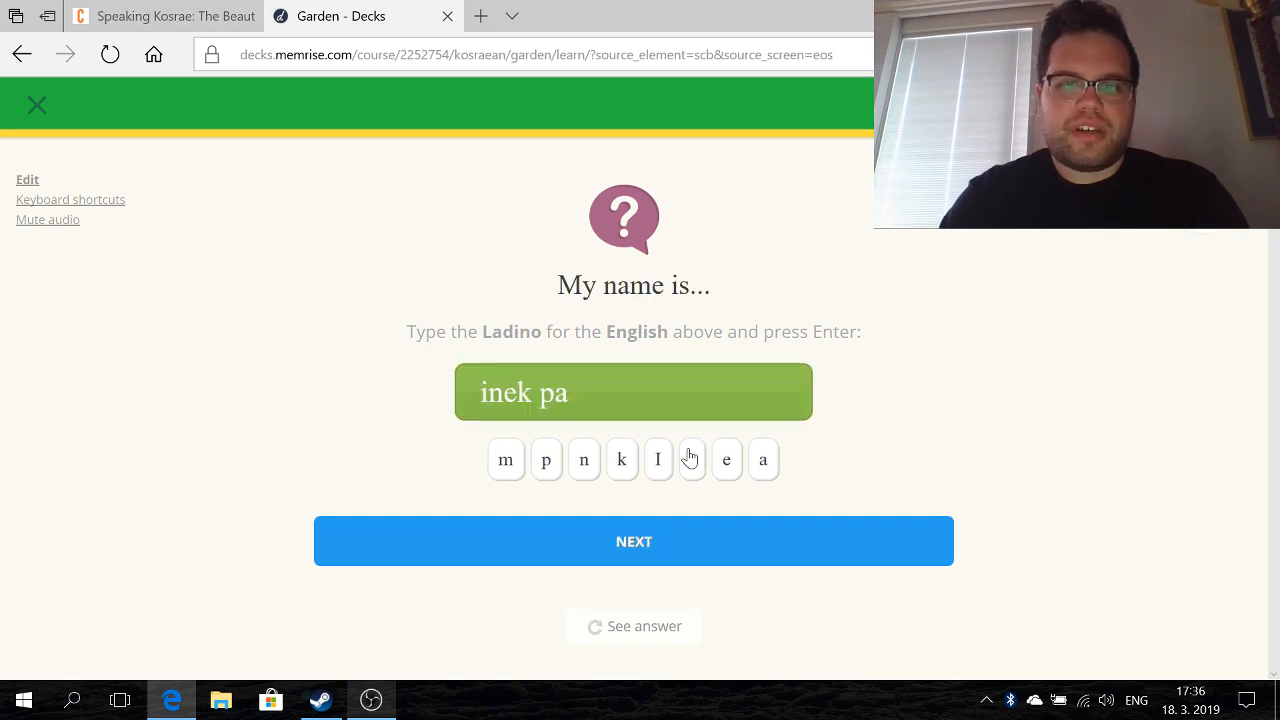
key(Return)
text(su)
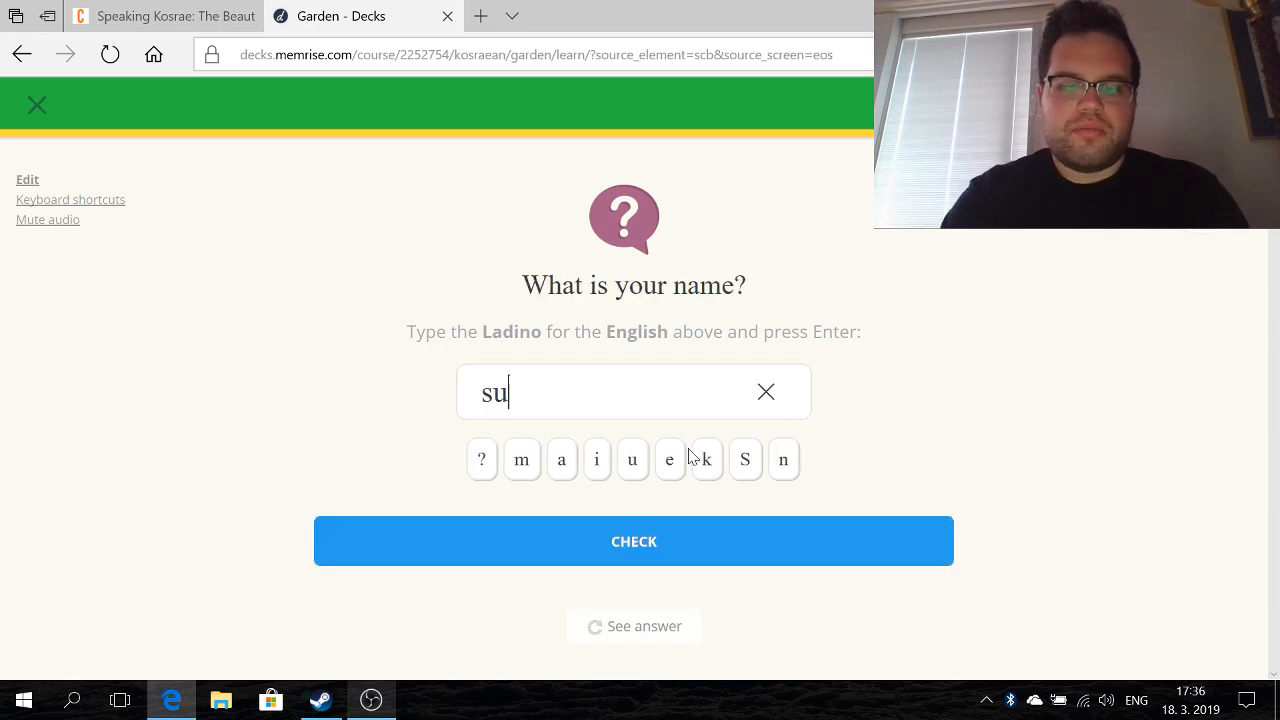
text( inem an)
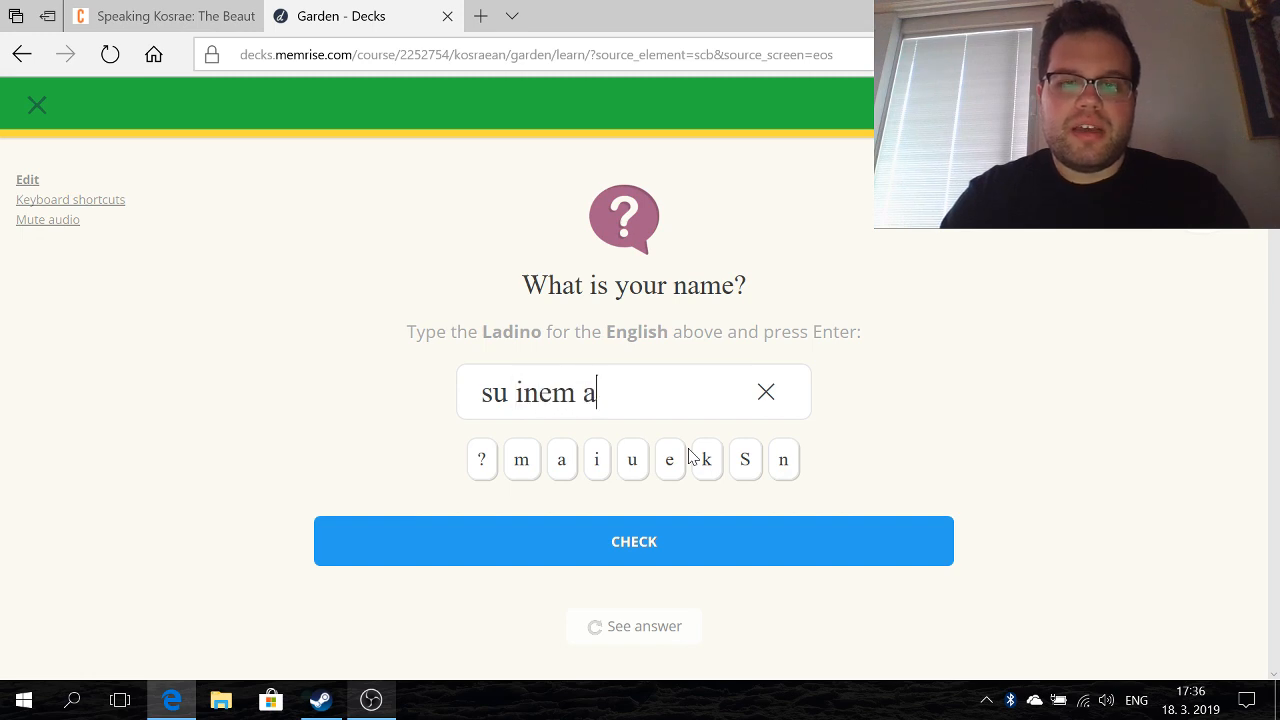
key(Return)
key(Return)
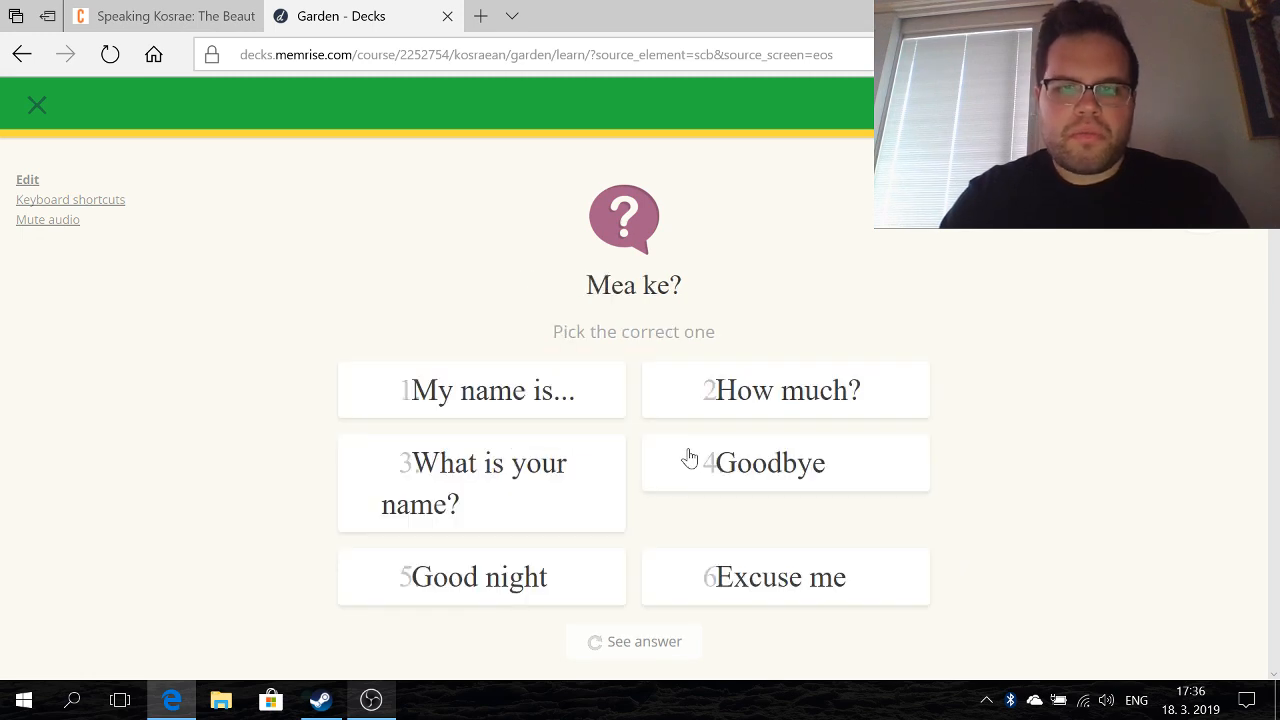
- Choose "How much?" as the meaning of "Mea ke?" and "Piac..." as the translation of "Where is..."
key(2)
key(Return)
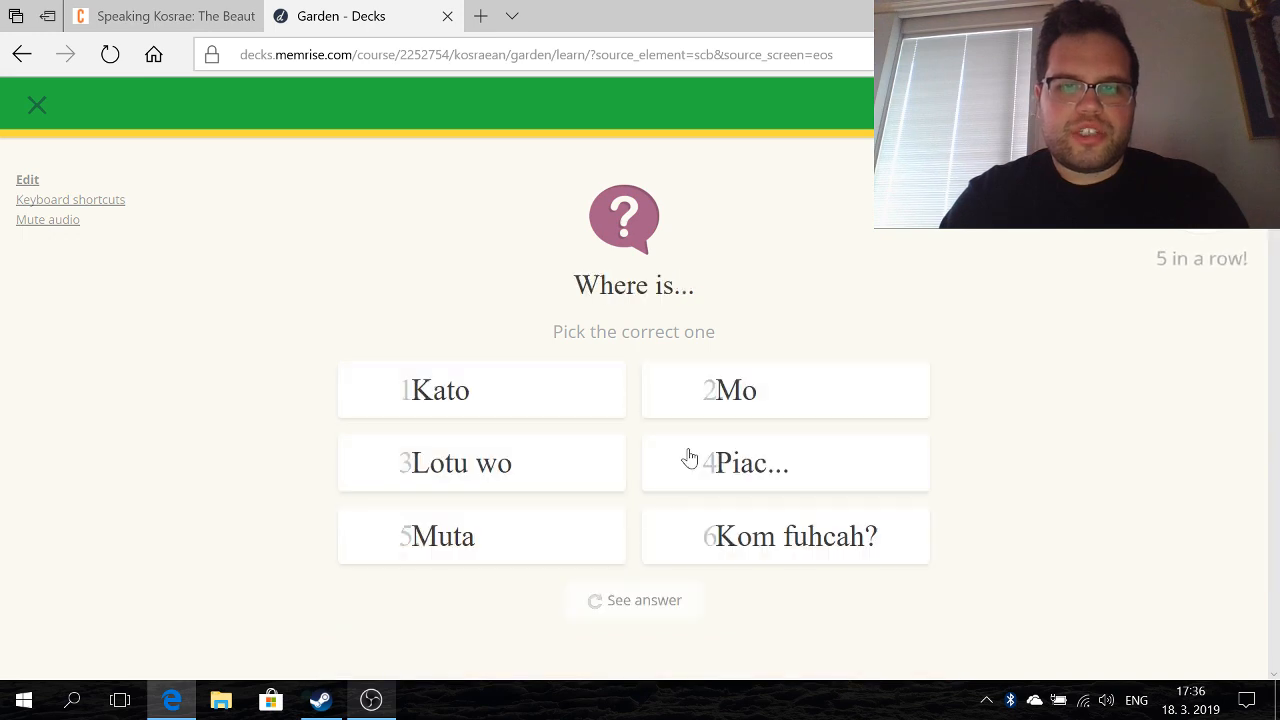
key(4)
key(Return)
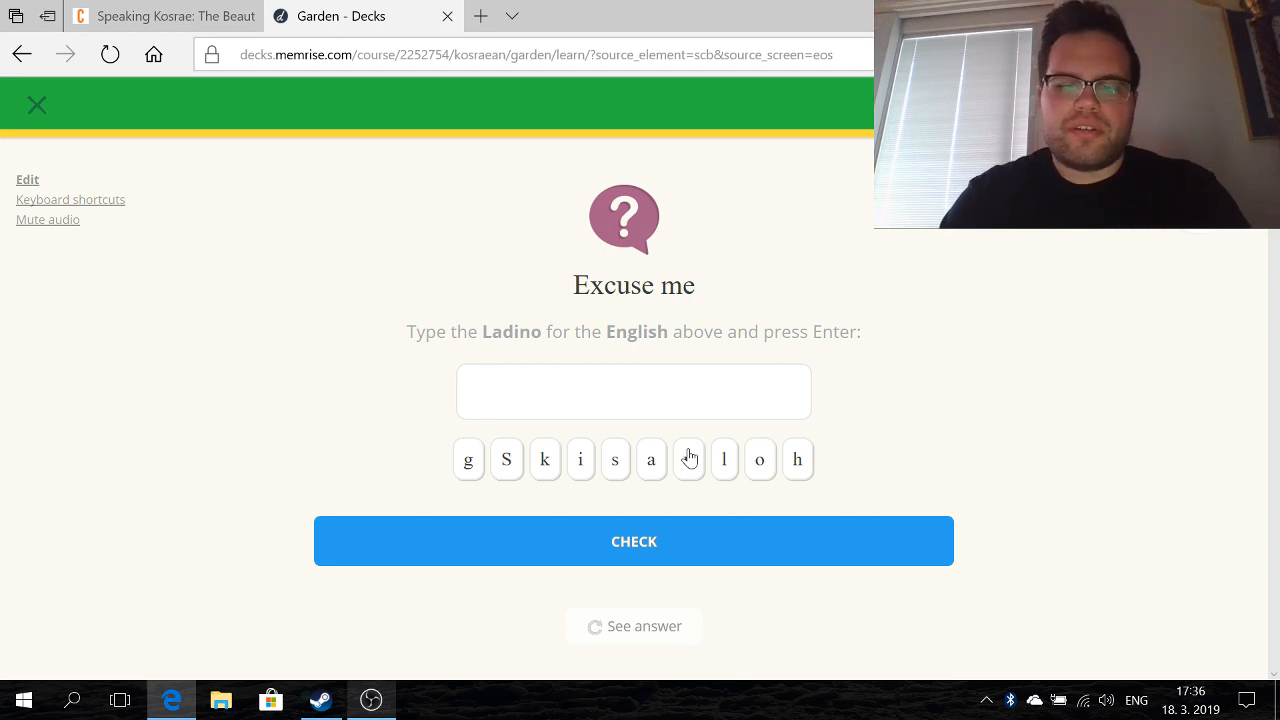
- Try "suhlah" as the translation of "Excuse me" and copy the correct phrase "sislah koluk"
text(suhlah)
key(Return)
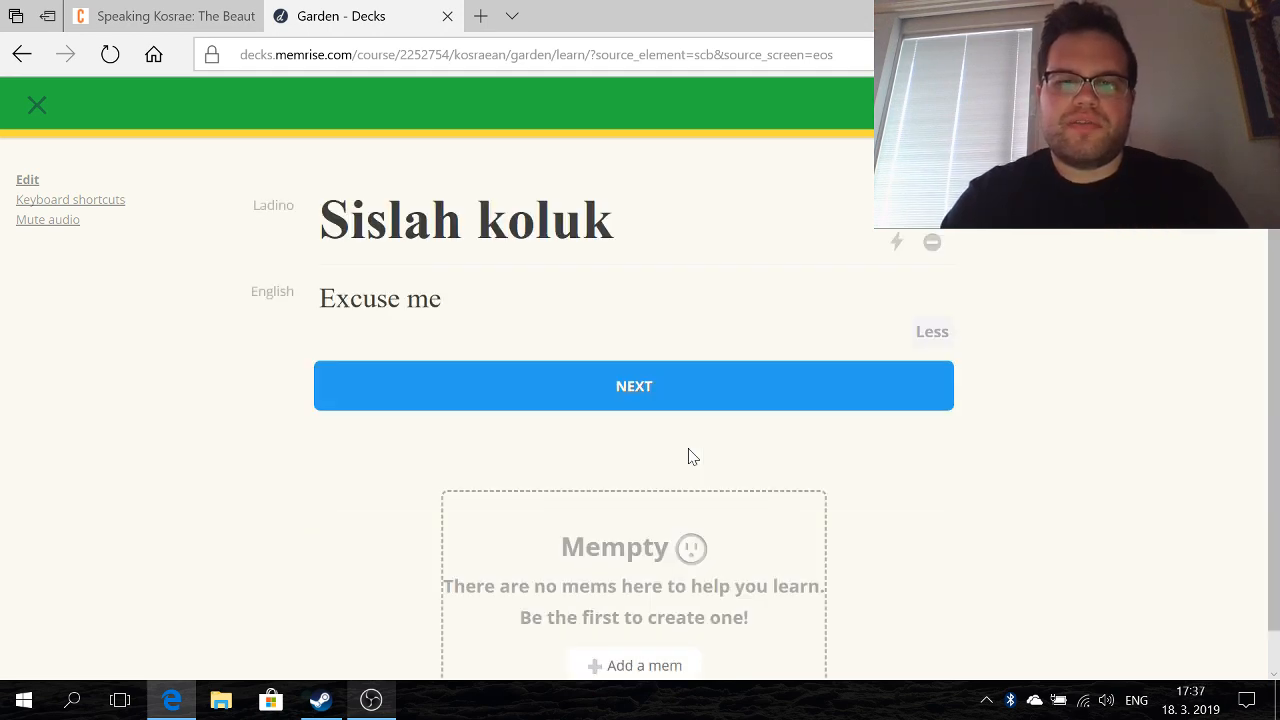
key(Return)
text(sislah kol)
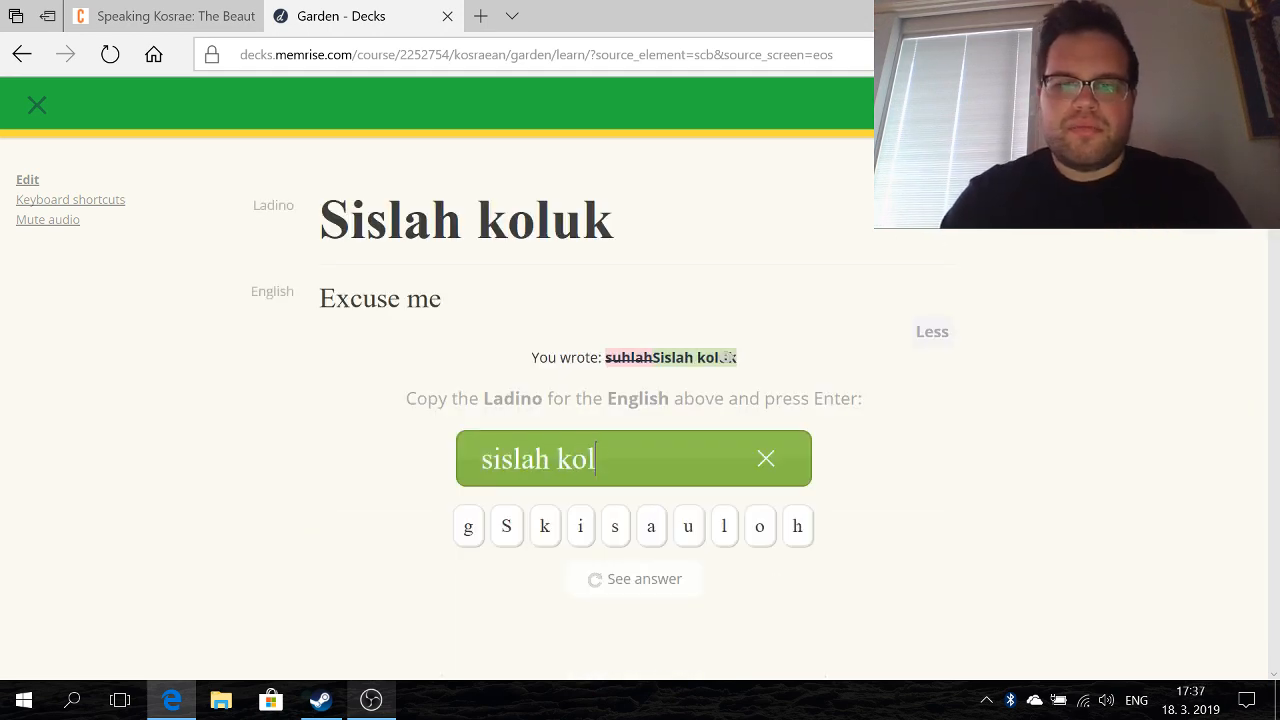
text(uk)
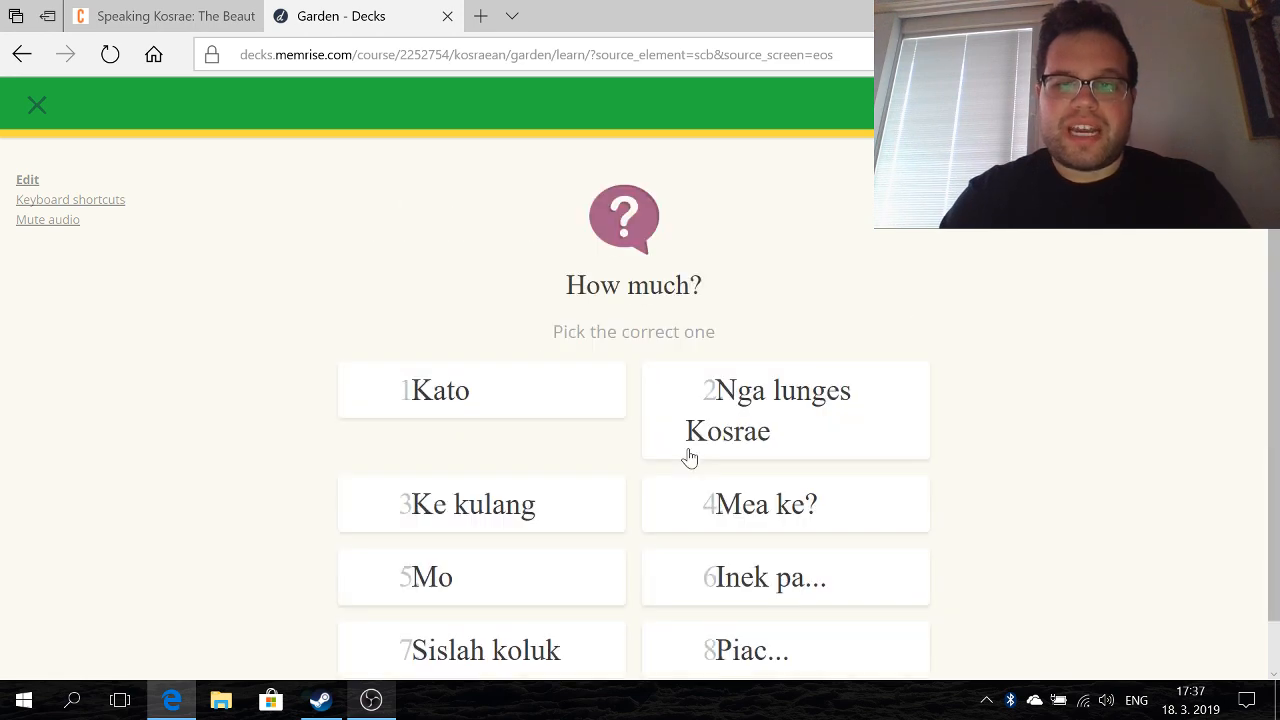
- Choose "Mea ke?" for "How much?" and "Beautiful" for "Kato", and write "mea ke" for "How much?" after trying "mea kea"
text(4)
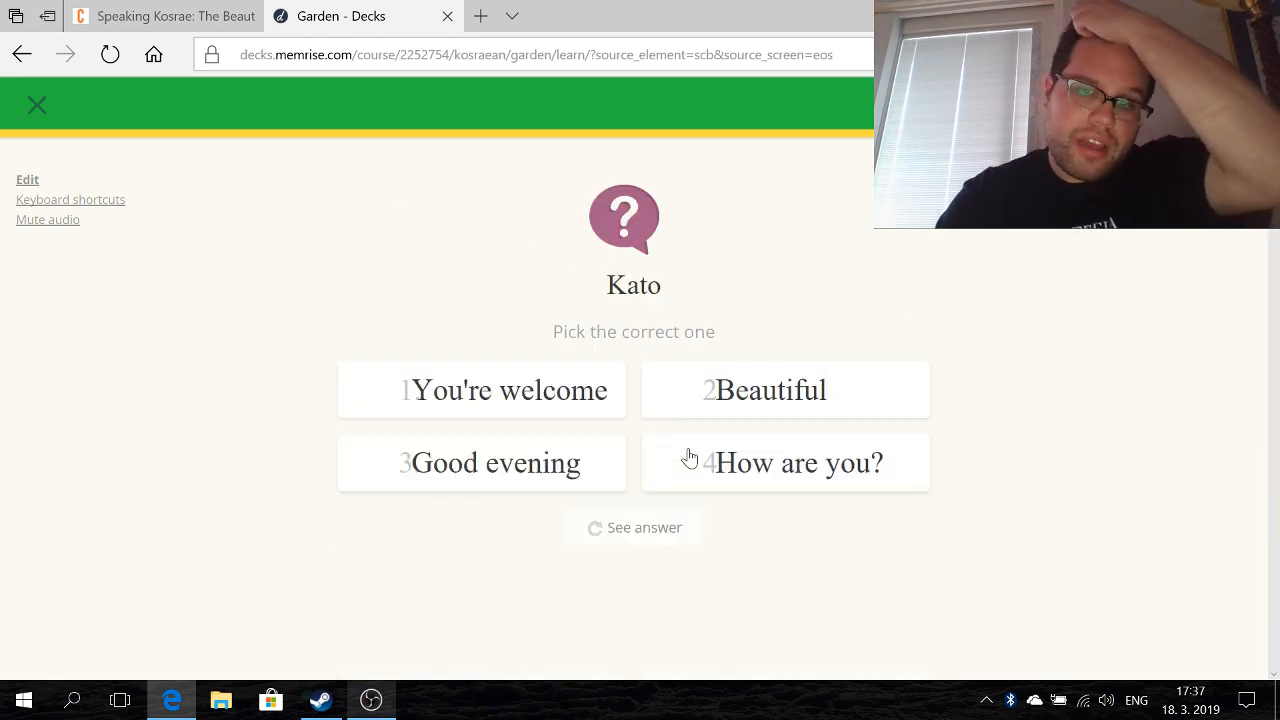
text(2)
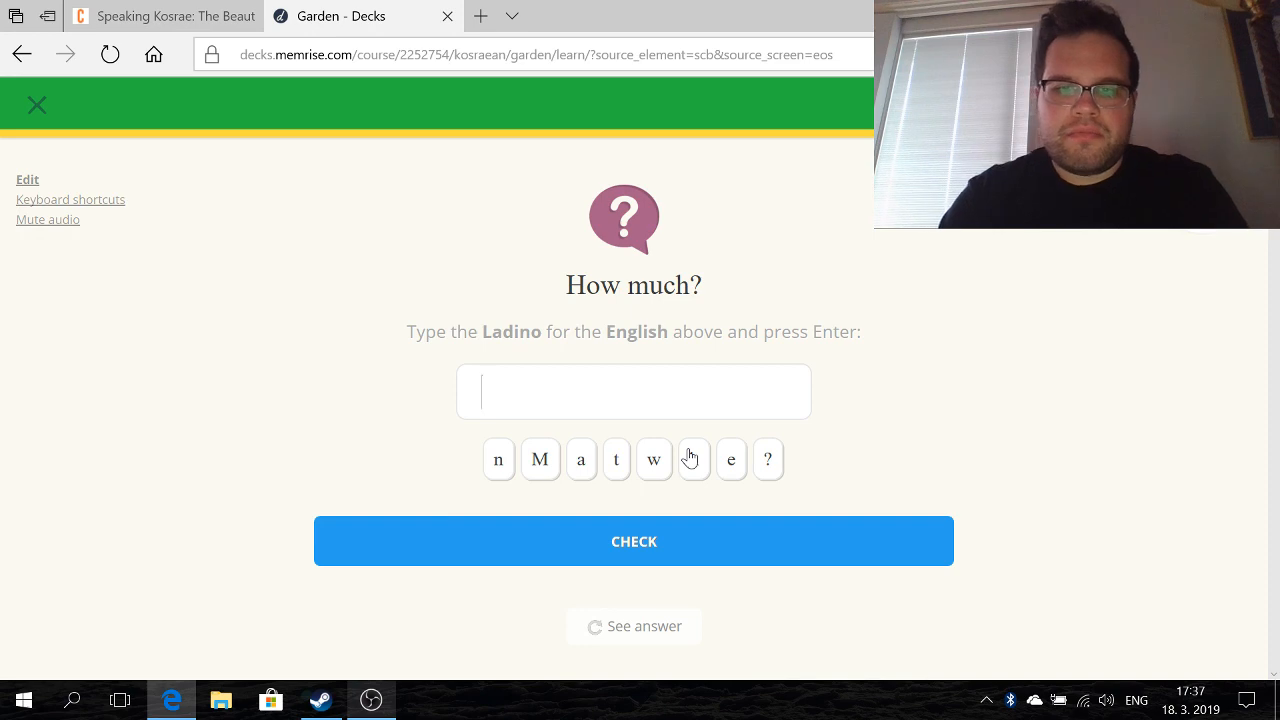
text(mea kea)
key(Return)
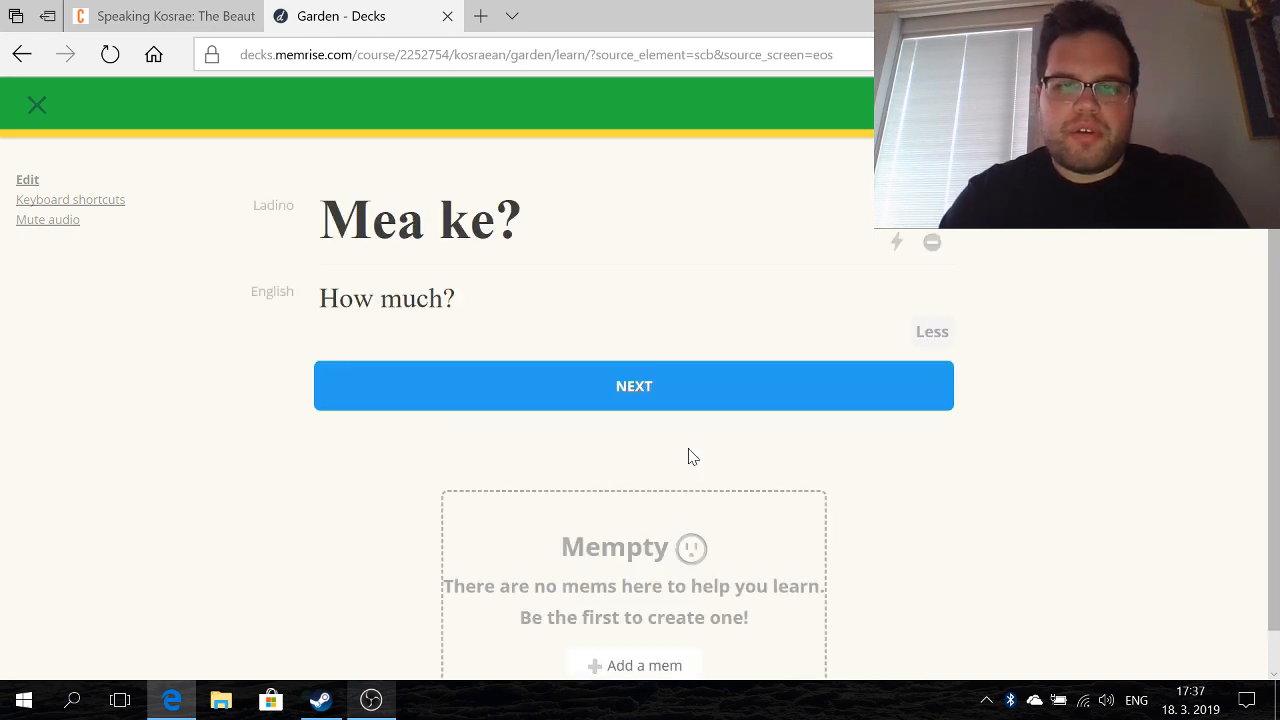
key(Return)
text(mea ke)
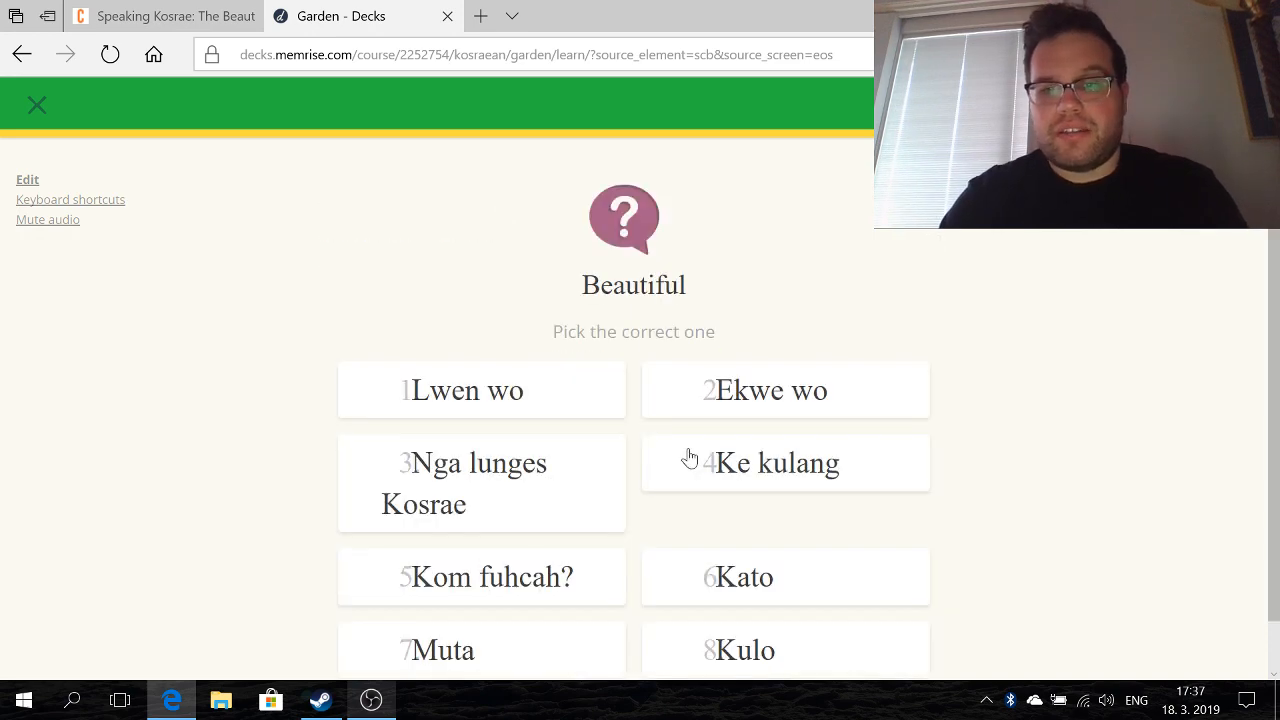
- Choose and write "Kato" as the translation of "Beautiful", and choose "Sislah koluk" for "Excuse me"
text(6)
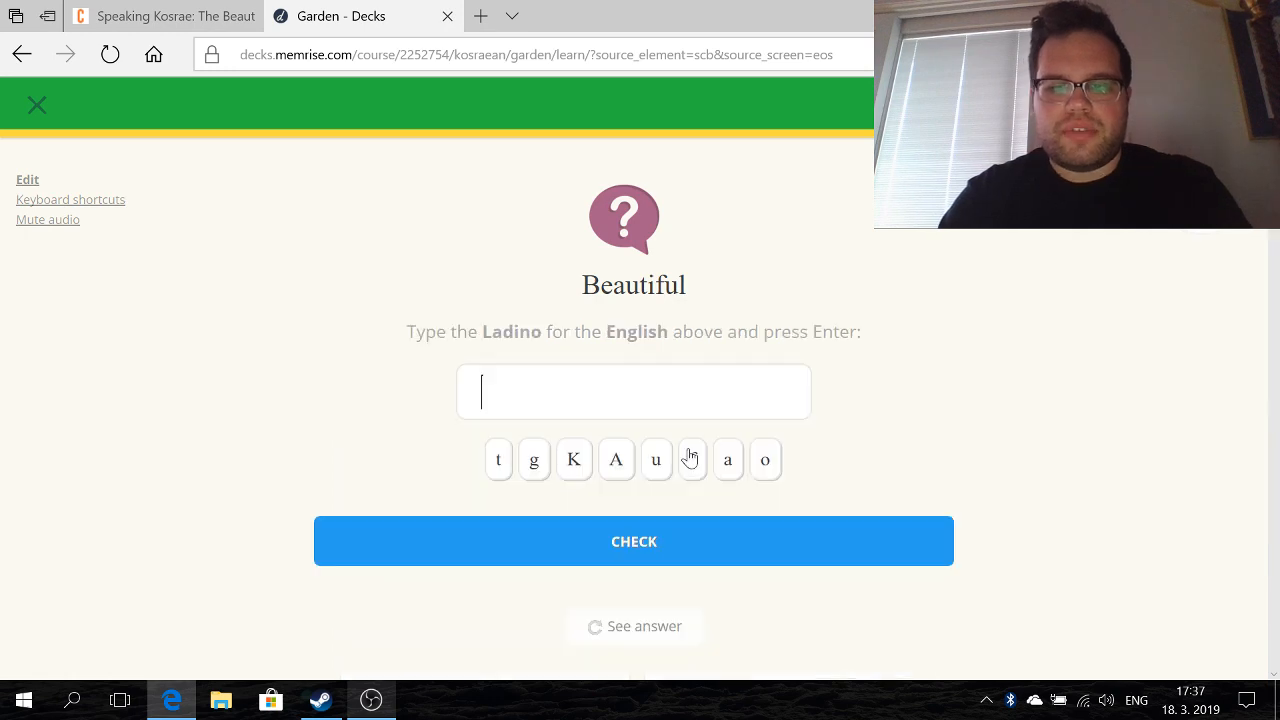
text(kato)
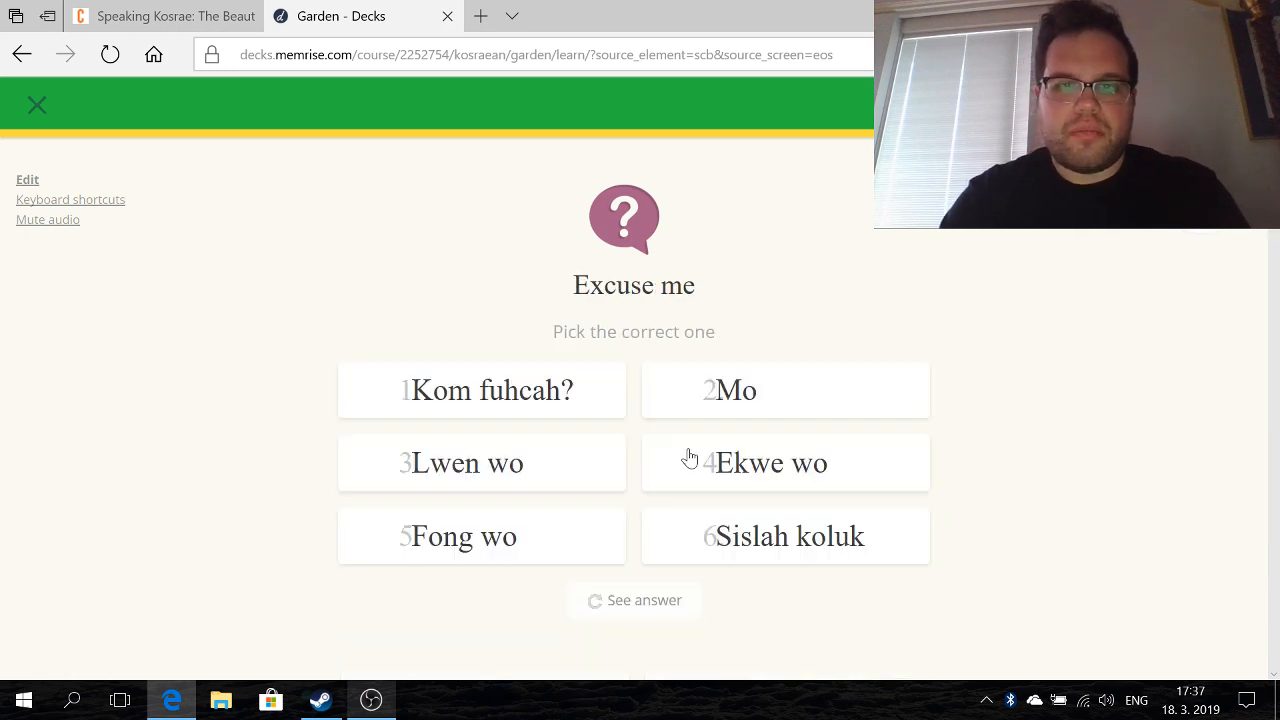
text(6)
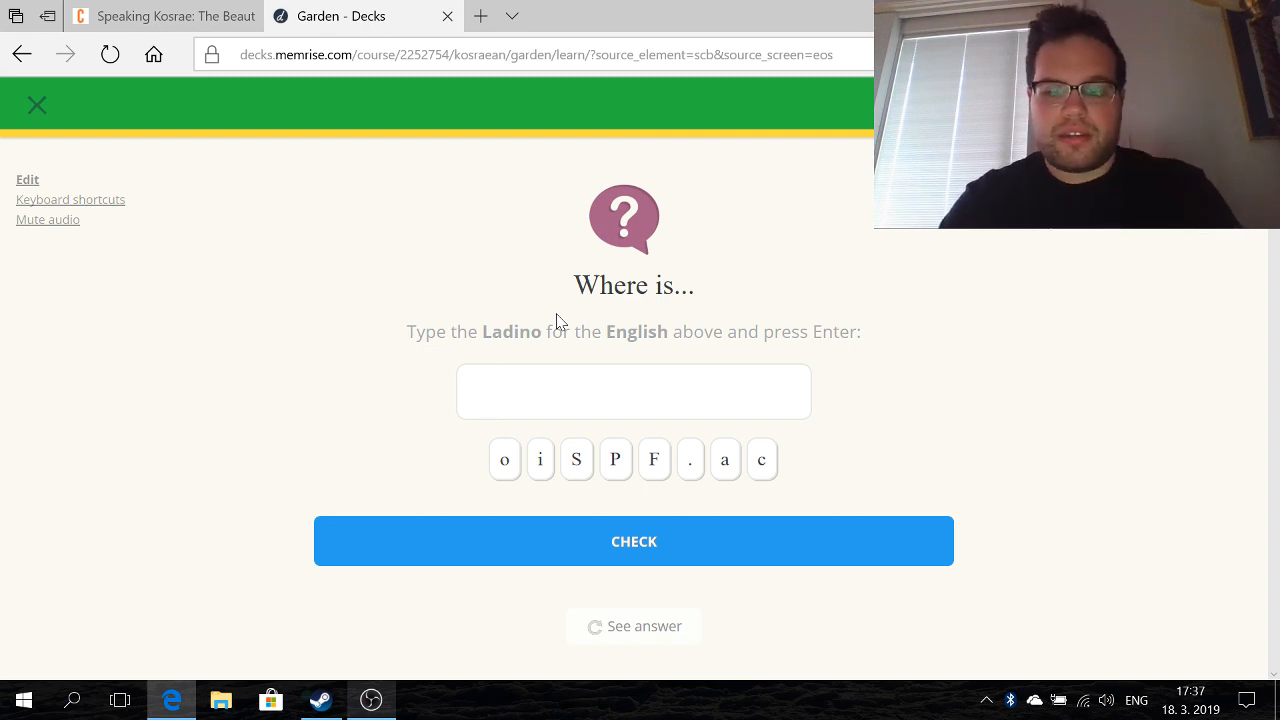
- Try "mea fea" as the translation of "Where is..." and copy the correct answer "piac"
text(mea fea)
key(Return)
key(Return)
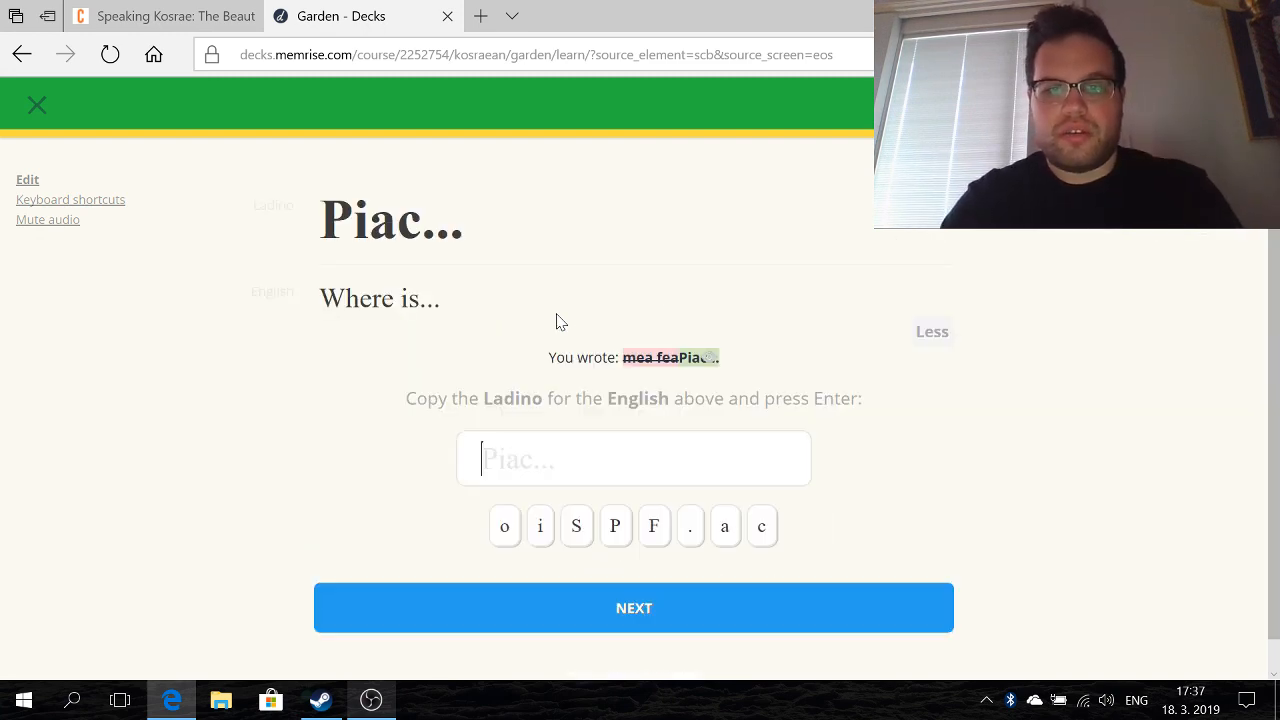
text(piac)
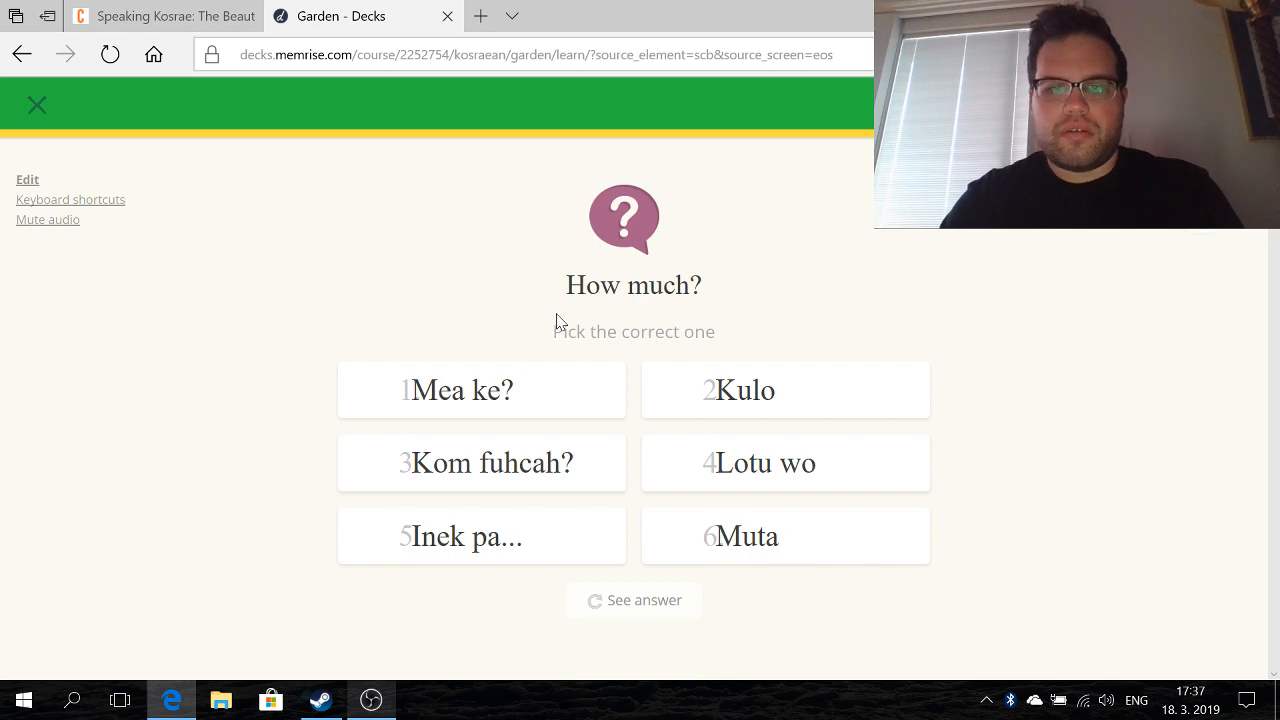
- Choose "Kom fuhcah?" for "How much?" and "Piac..." for "Where is...", and answer the remaining questions to complete the session
text(3)
key(Return)
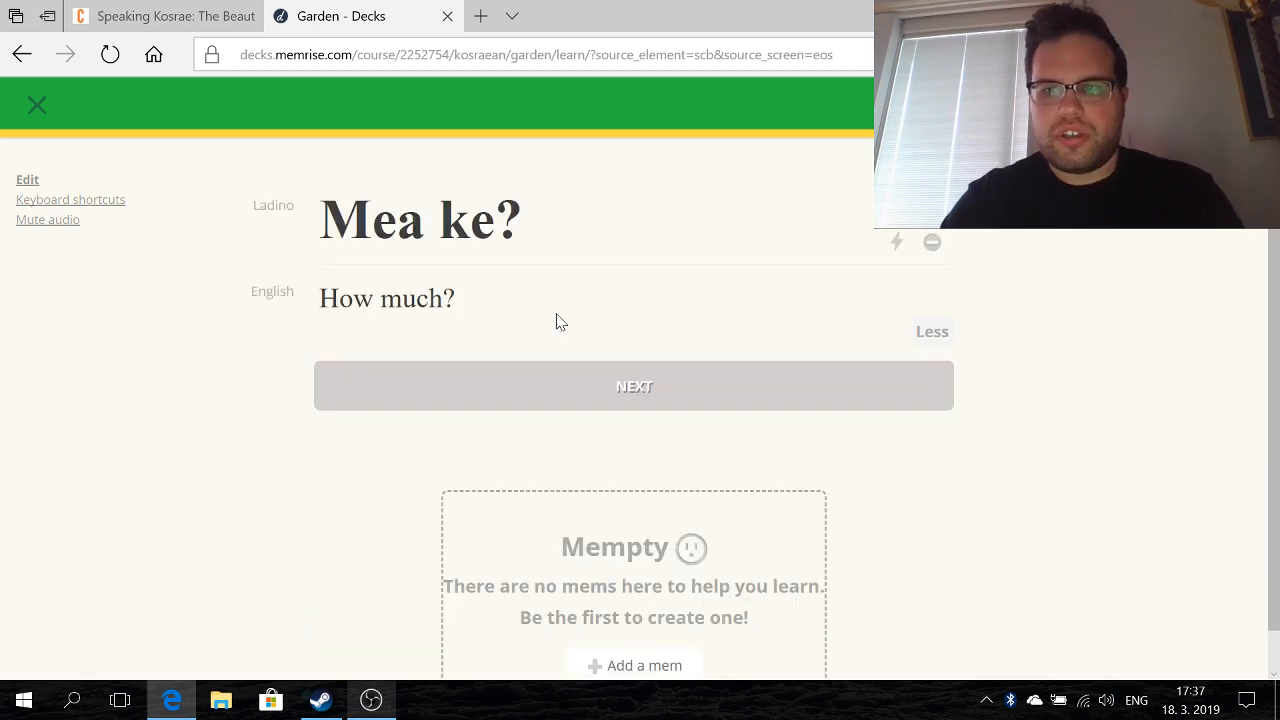
key(4)
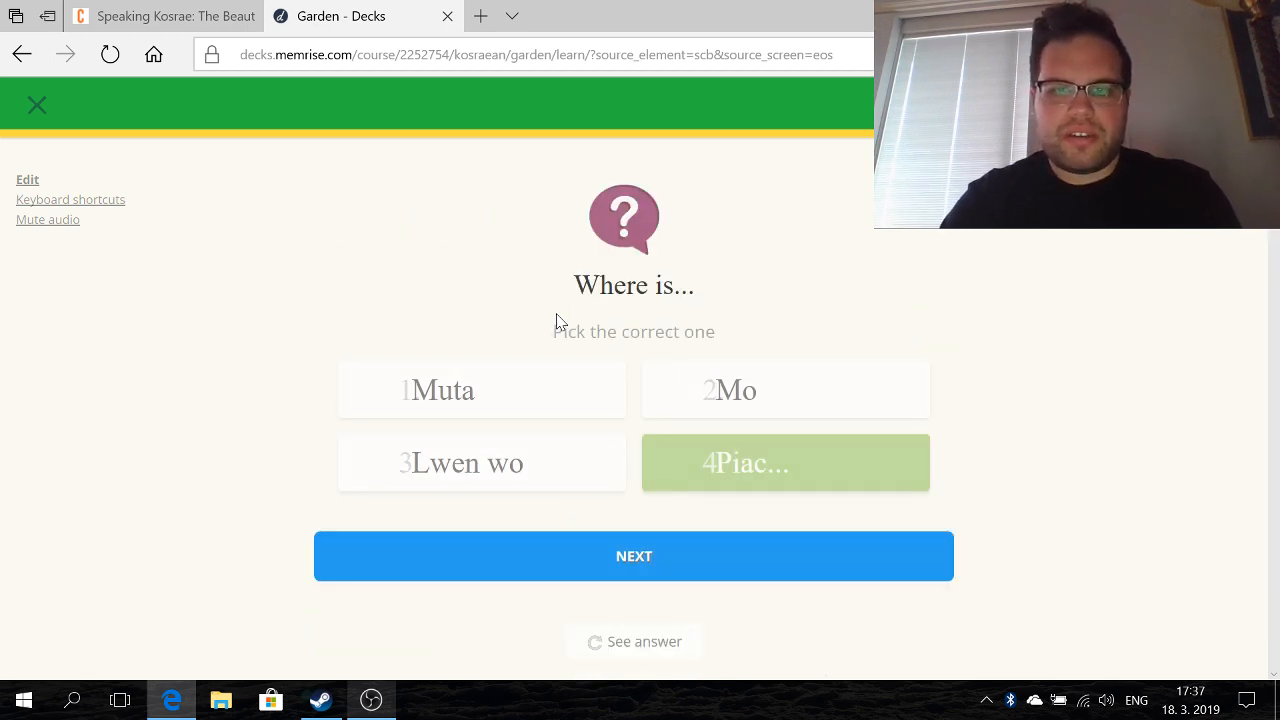
key(4)
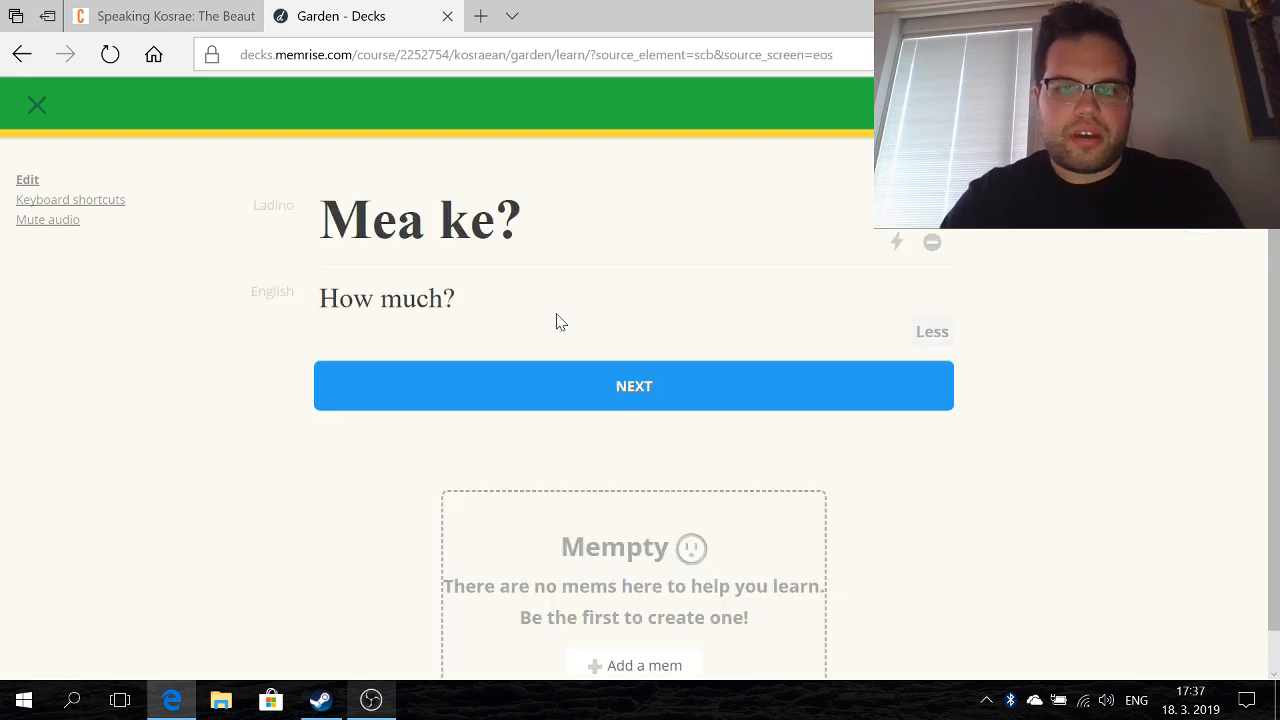
key(Return)
key(3)
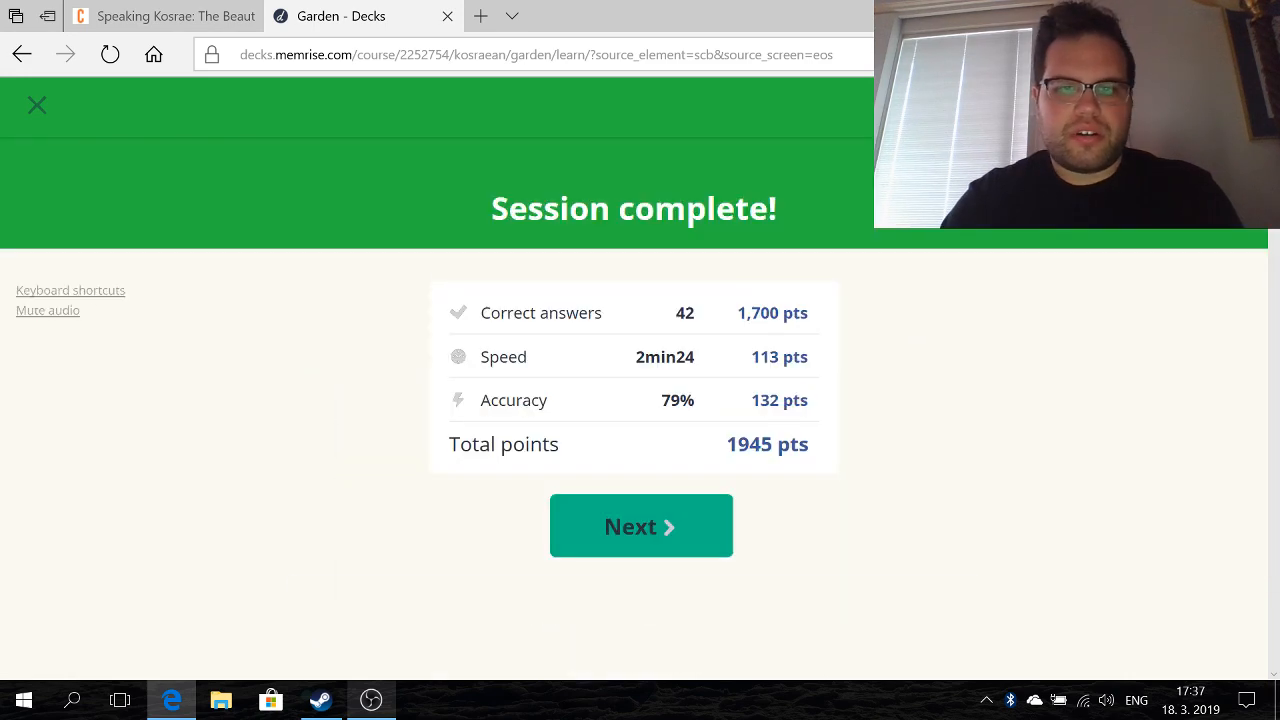
- Continue past the session results to the Kosraean course summary and switch to OBS
click(594, 522)
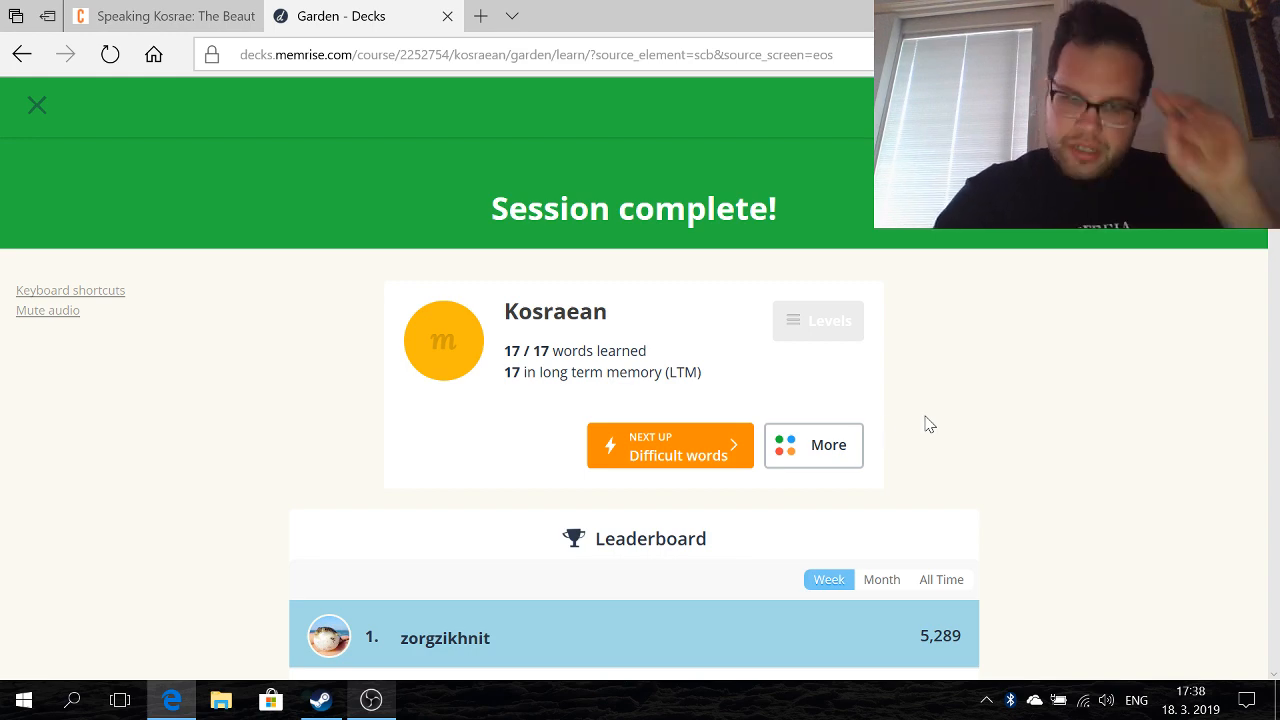
click(372, 704)
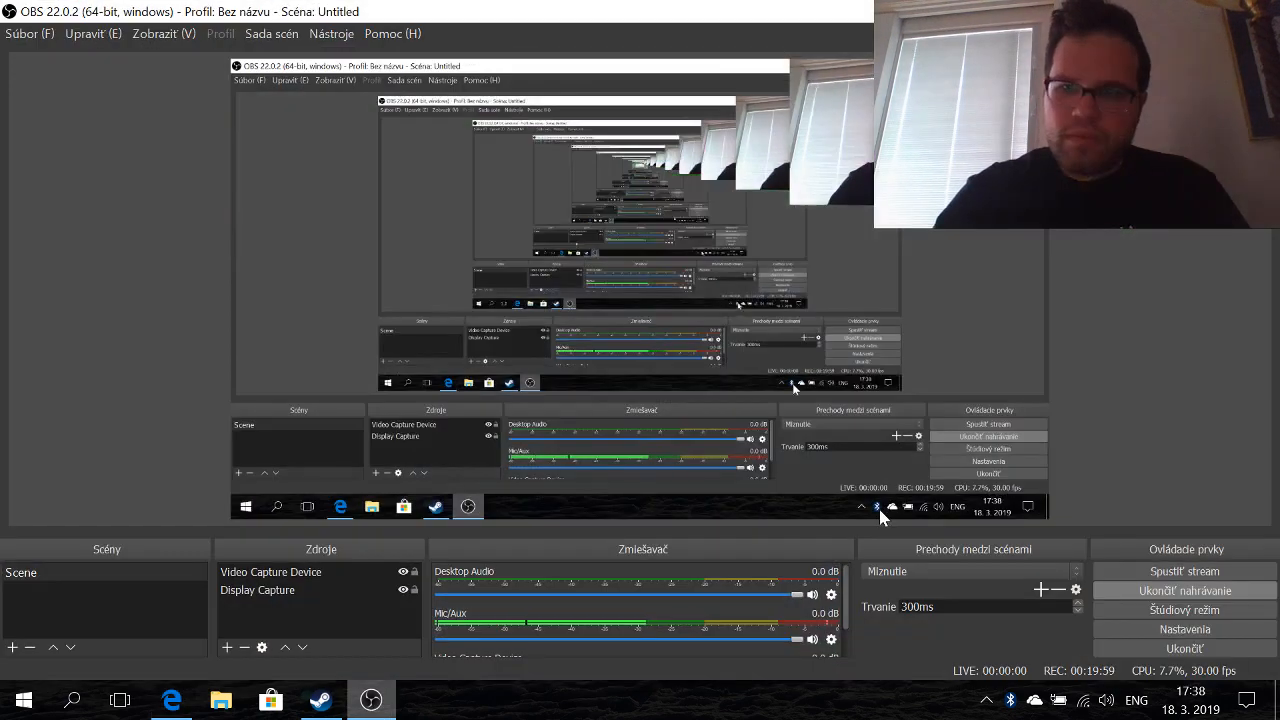